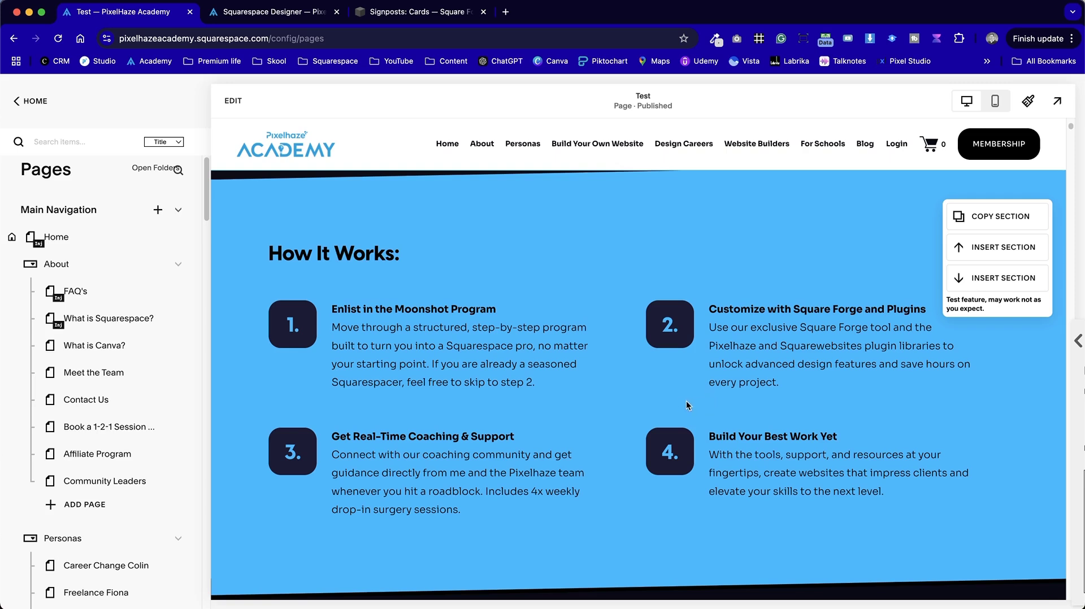
Switch to the Square Forge master site and examine the card section beginning "Explore our comprehensive suite of services", including its icons, headings and text
click(440, 20)
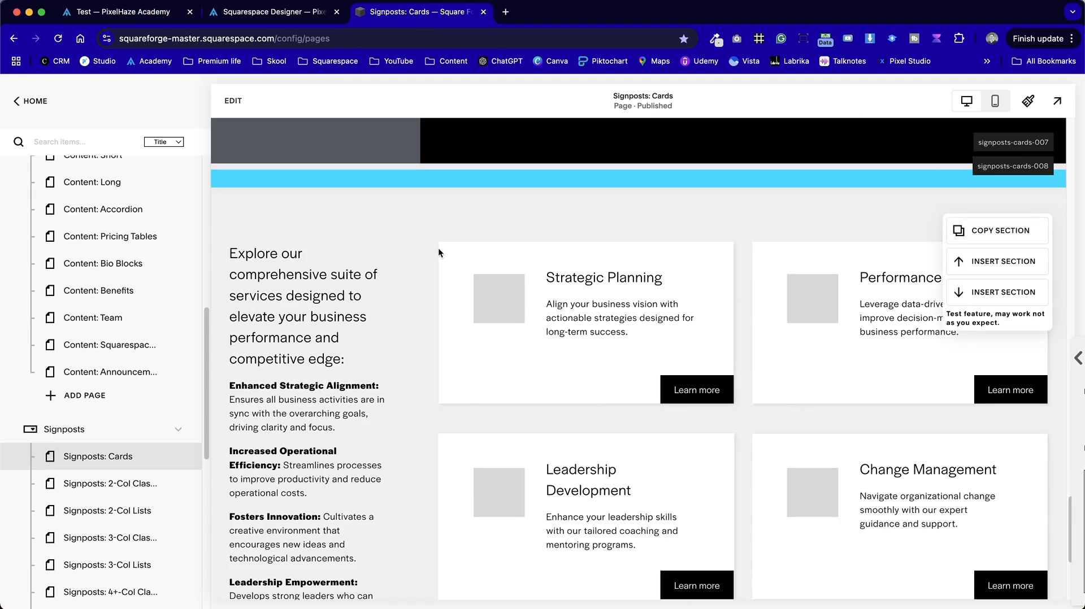
scroll(646, 309, down, 4)
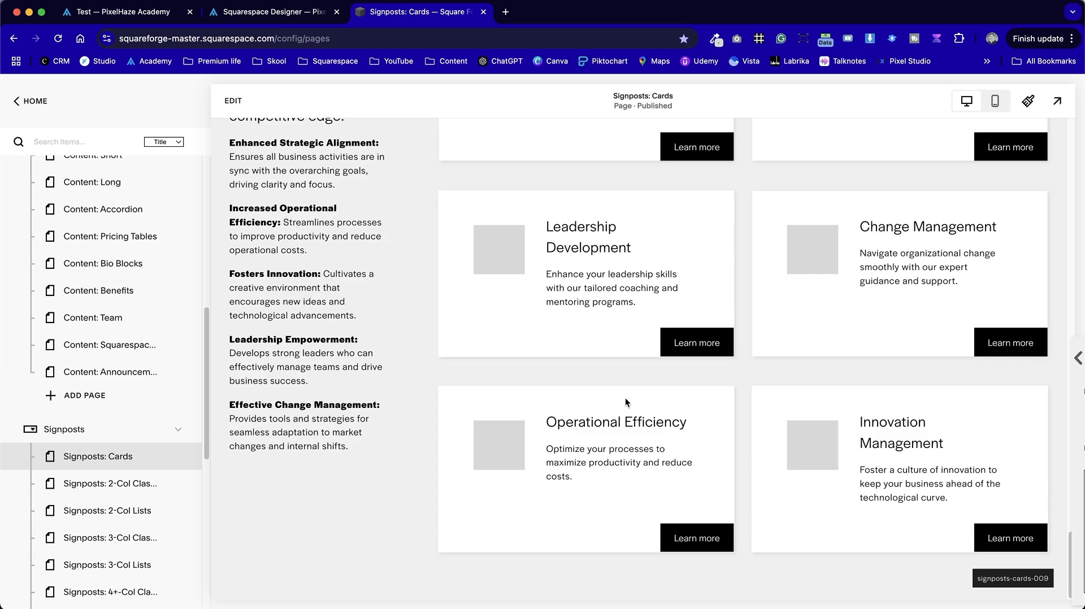
scroll(624, 336, up, 3)
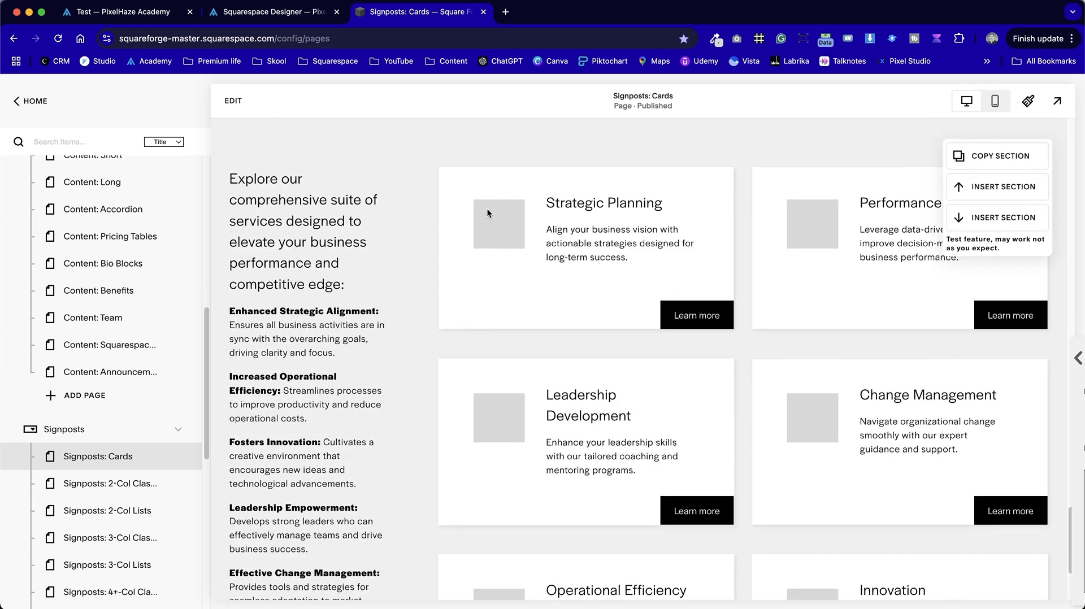
scroll(792, 520, down, 3)
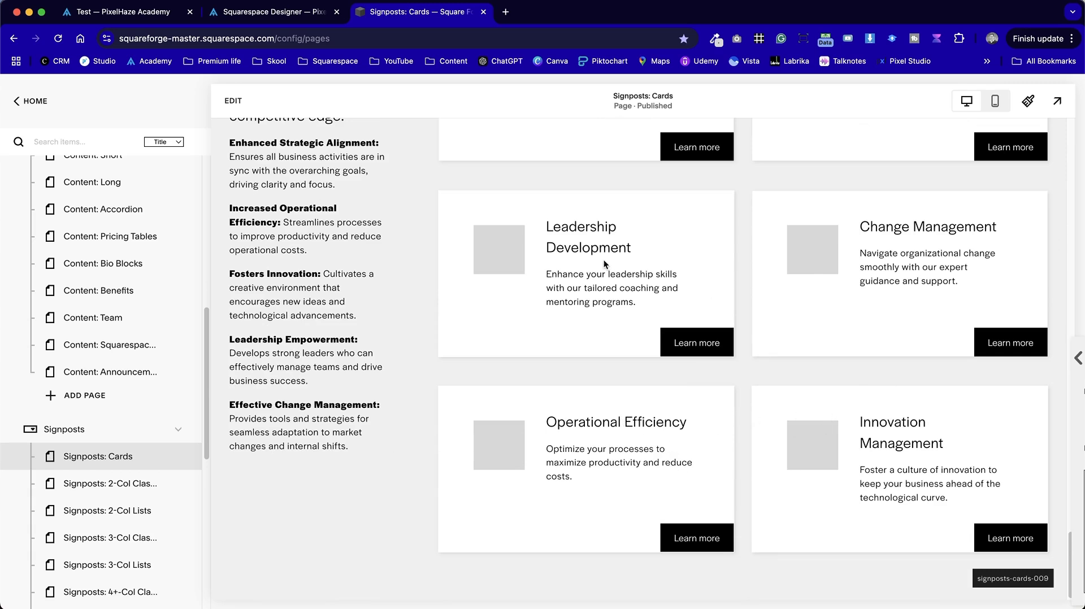
scroll(775, 302, up, 4)
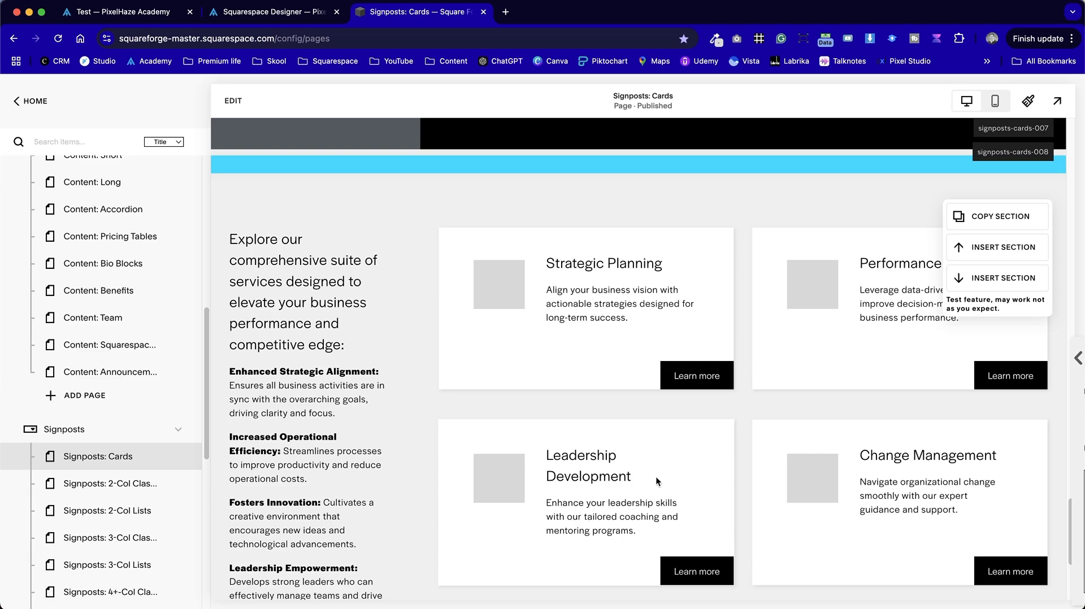
scroll(656, 476, down, 4)
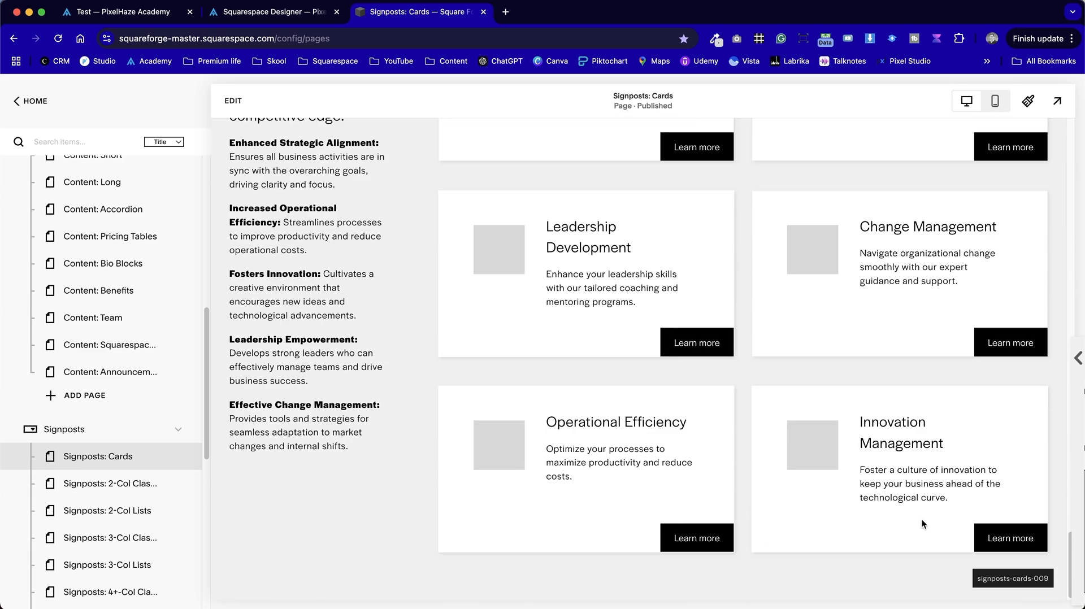
drag(946, 499, 948, 425)
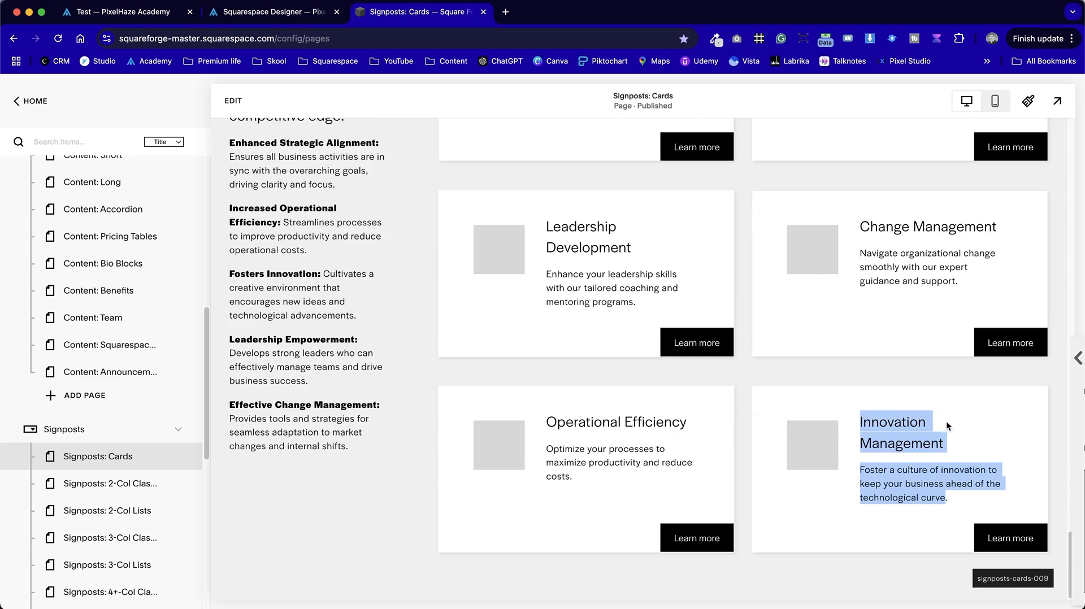
click(906, 448)
drag(954, 500, 861, 470)
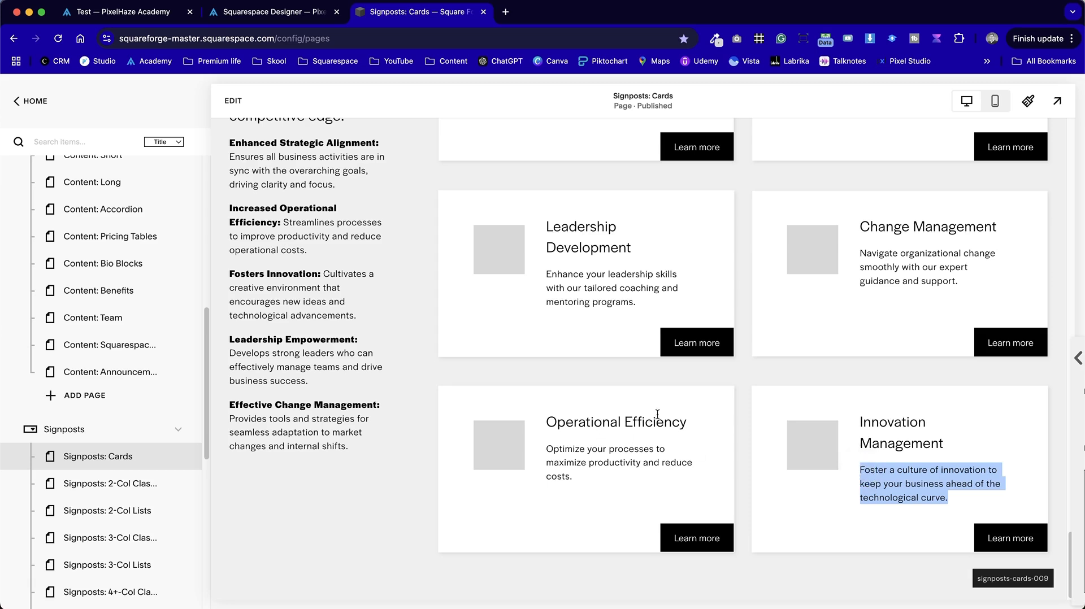
drag(980, 441, 859, 423)
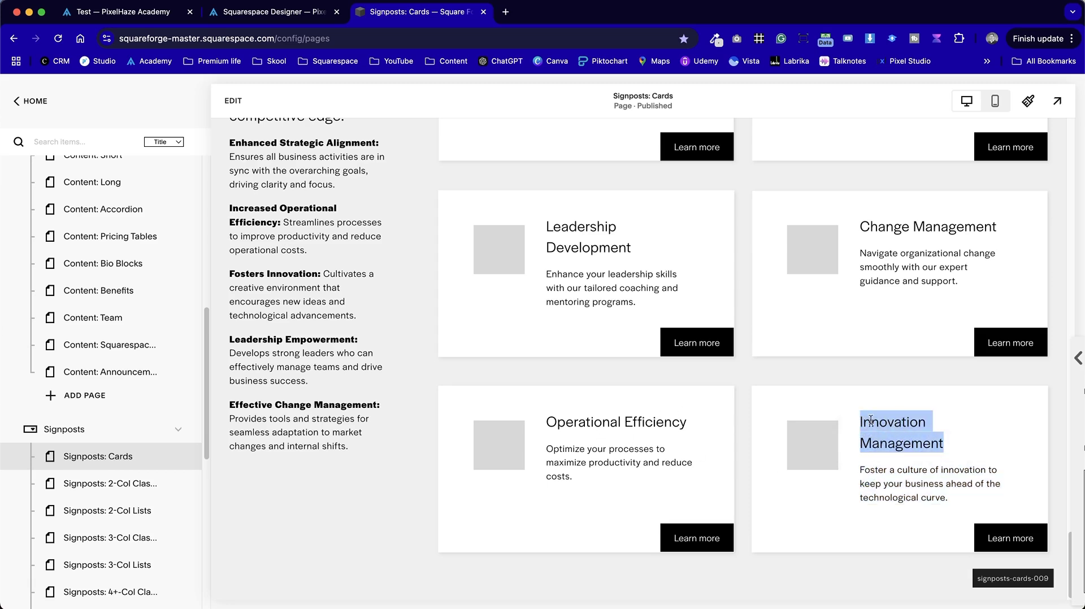
scroll(834, 446, up, 8)
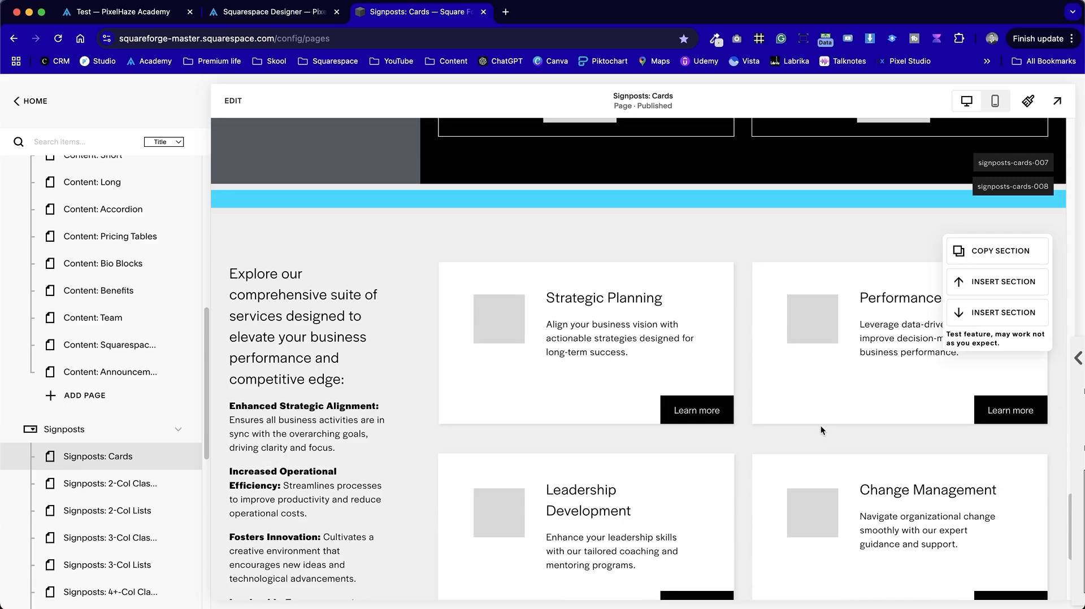
scroll(819, 431, down, 5)
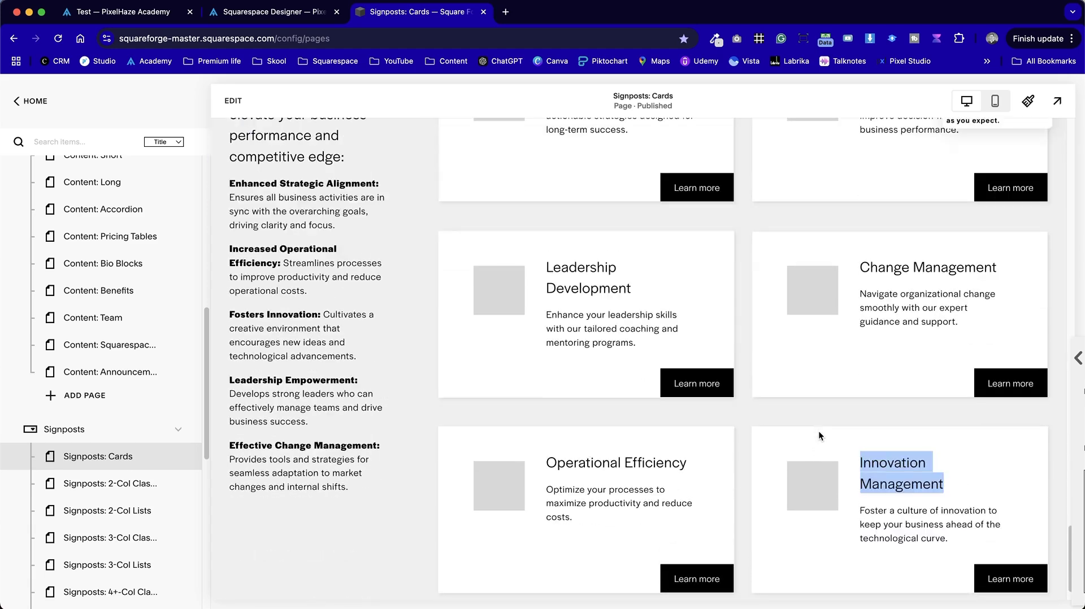
scroll(691, 465, up, 3)
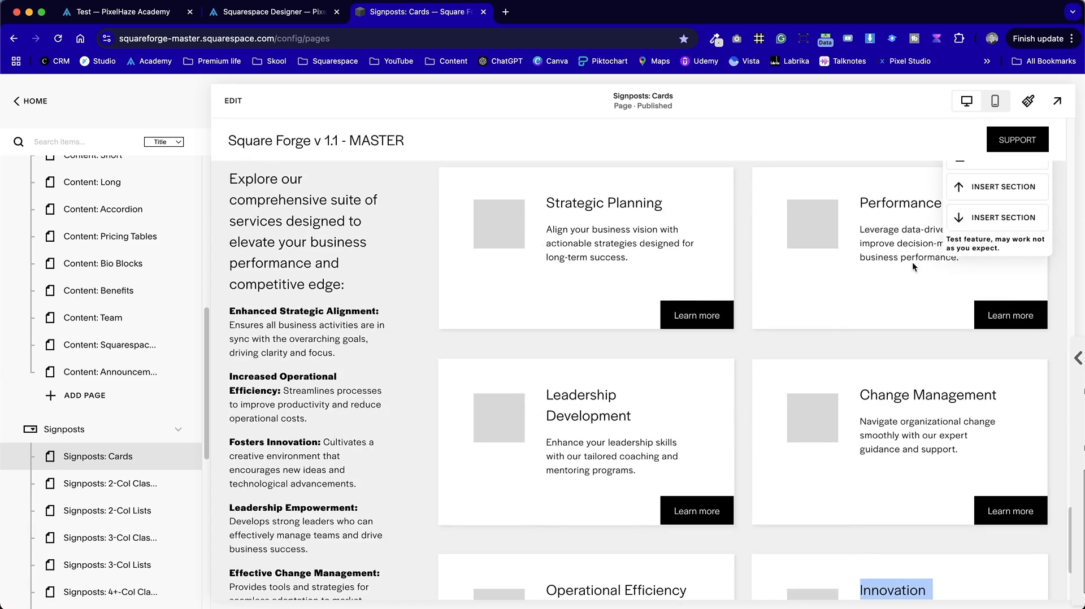
scroll(813, 429, down, 3)
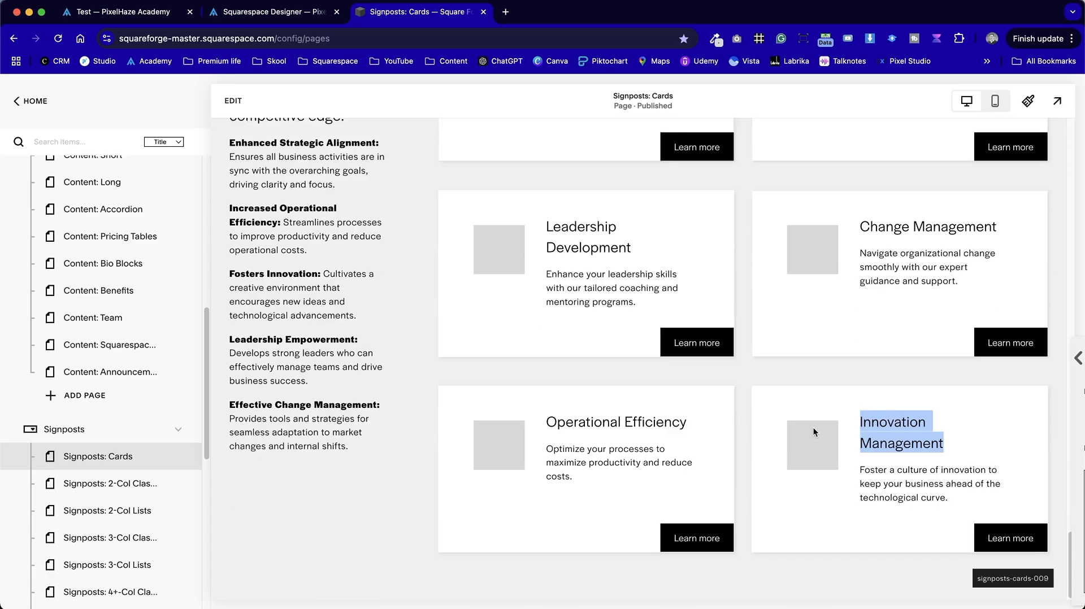
scroll(812, 427, up, 5)
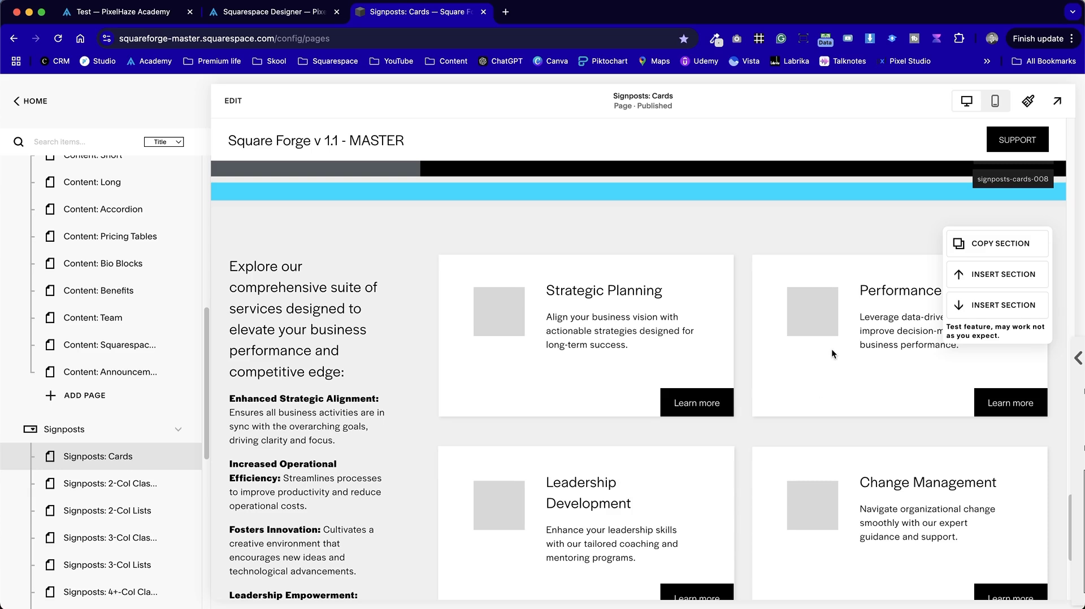
View the options and plugins of the SquarespaceWebsites Tools extension and close its window
click(826, 38)
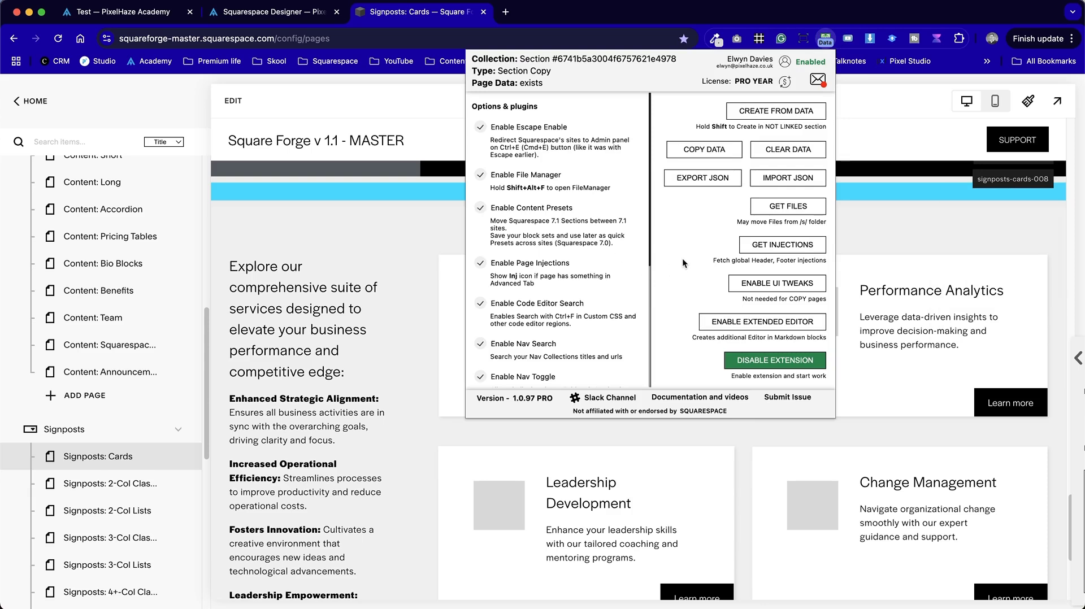
mouse_move(915, 235)
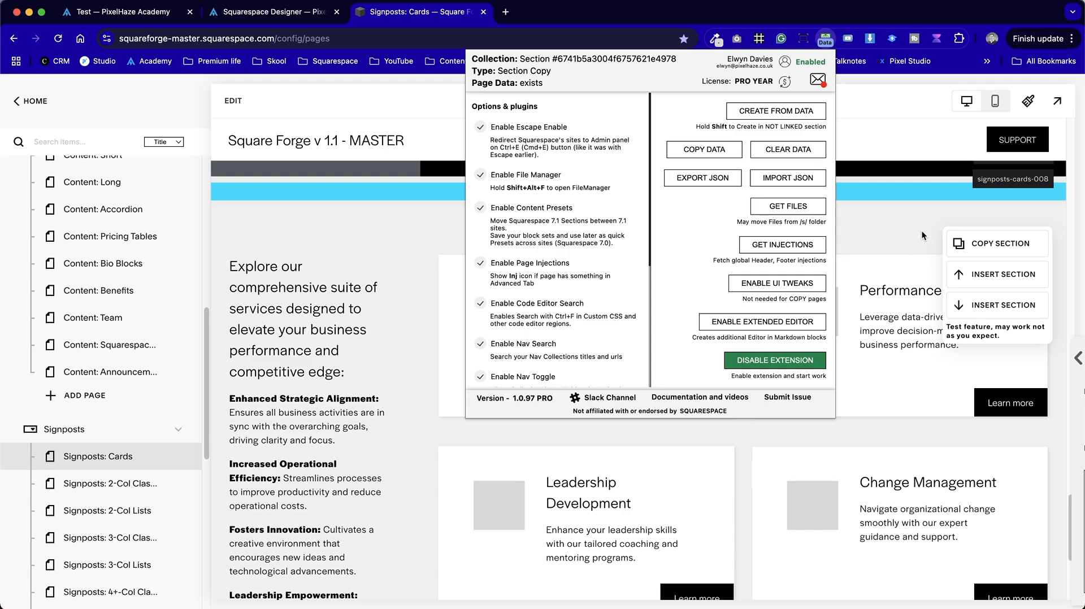
click(882, 436)
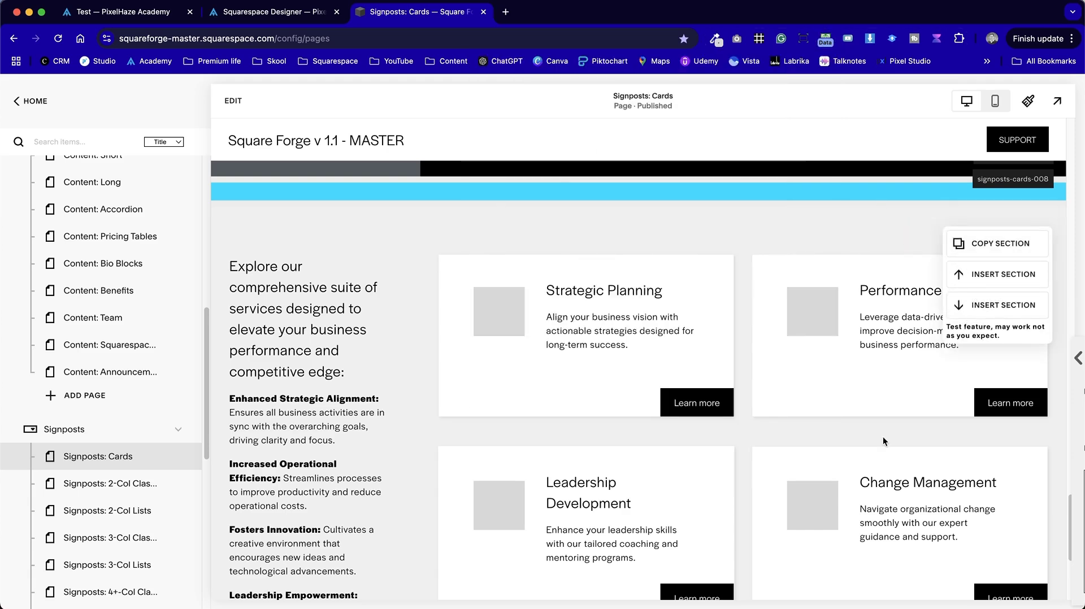
Copy the last card section on the Signposts: Cards page, the one with white cards on a light grey background
scroll(685, 383, up, 20)
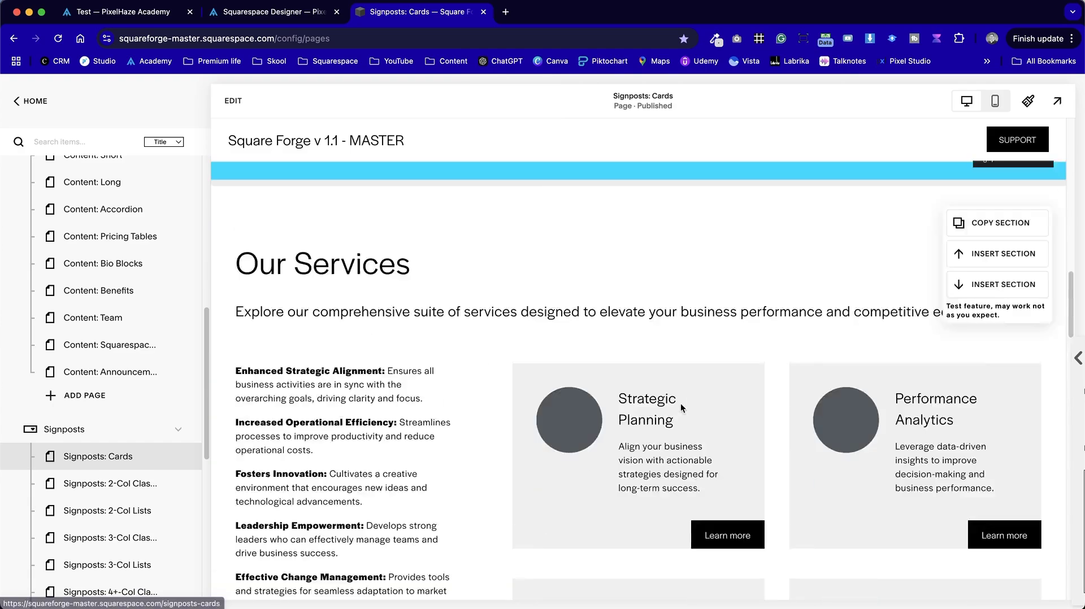
scroll(681, 403, down, 15)
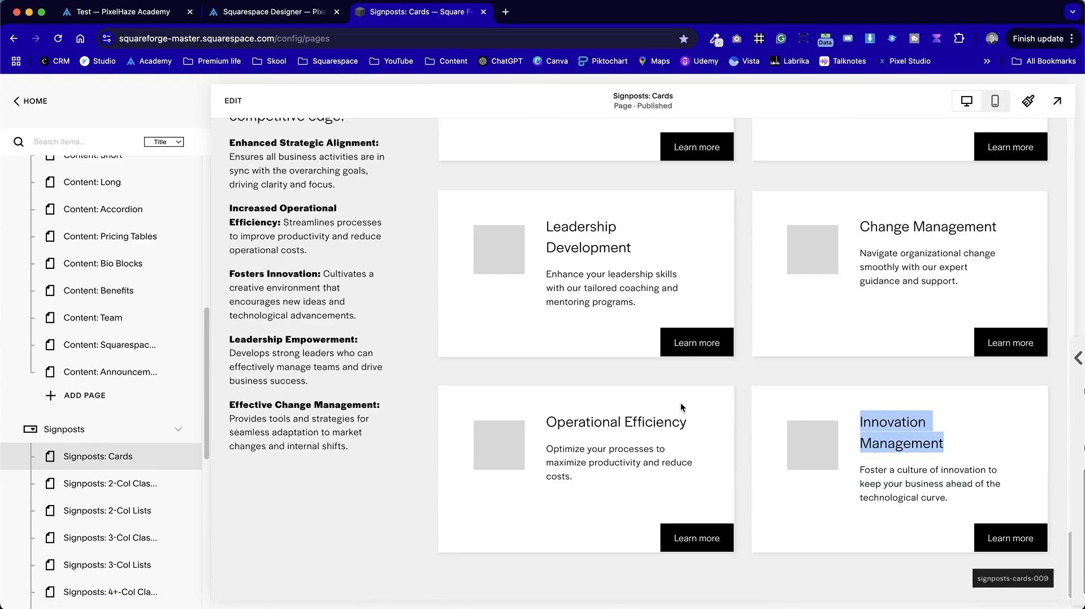
scroll(680, 403, up, 3)
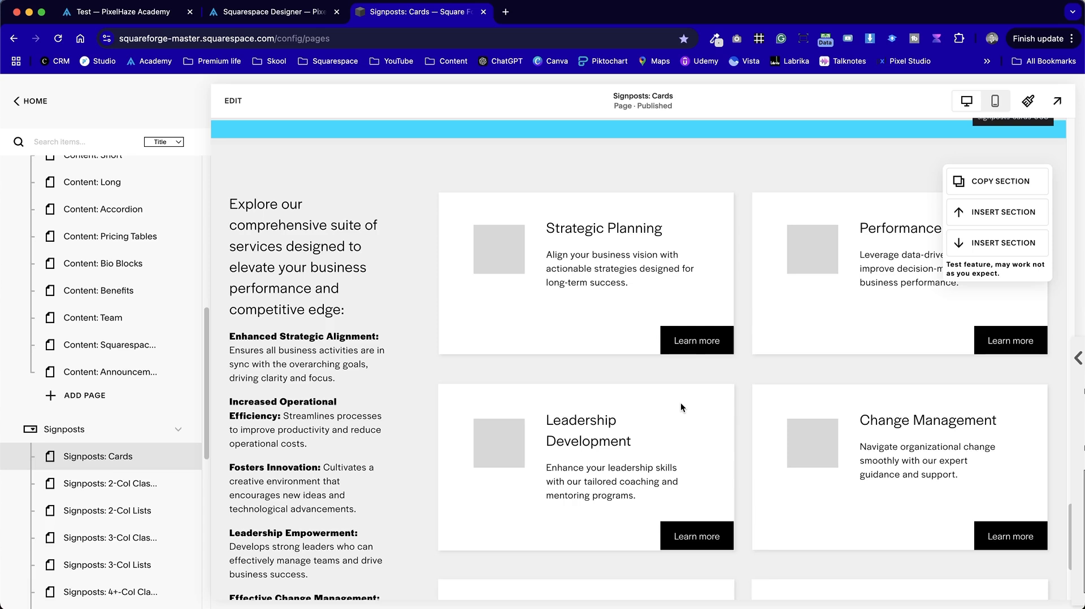
click(1006, 185)
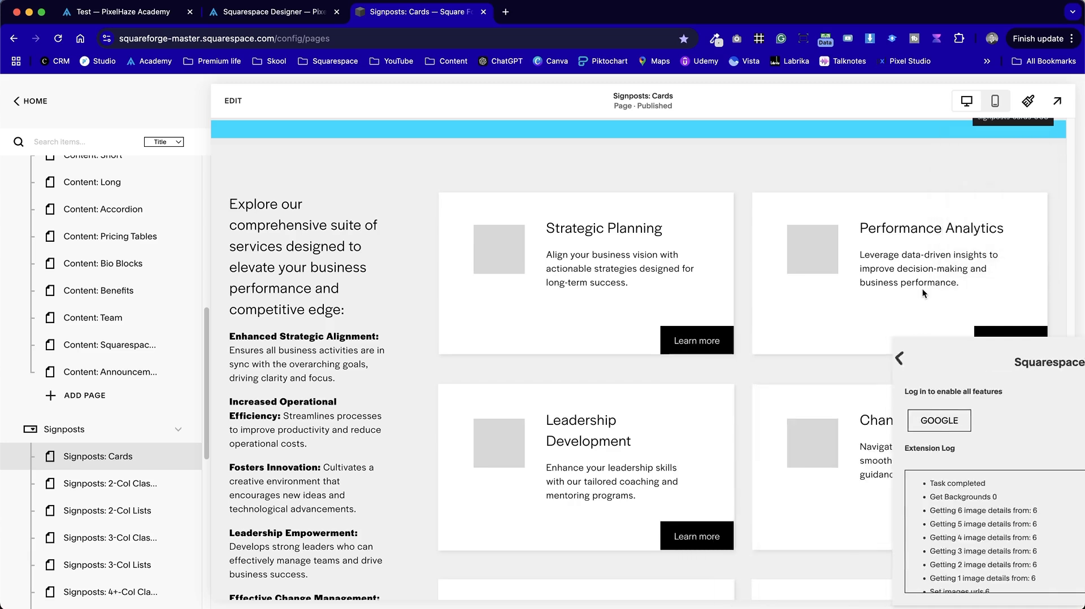
Review the extension's options, view the SquarespaceWebsites Tools PRO listing in the Chrome Web Store, and close the listing
click(825, 38)
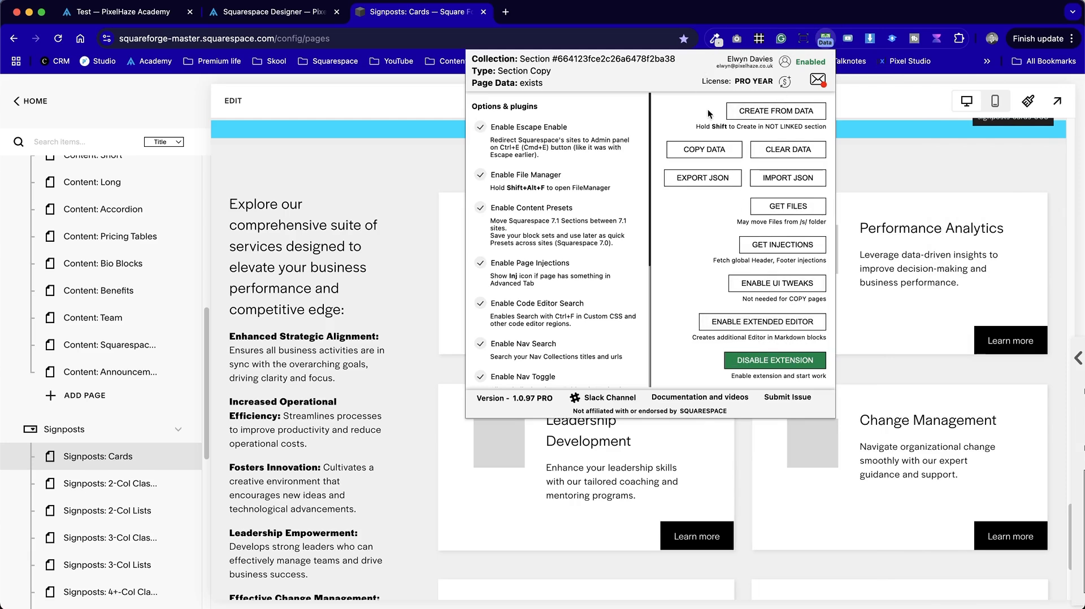
mouse_move(902, 184)
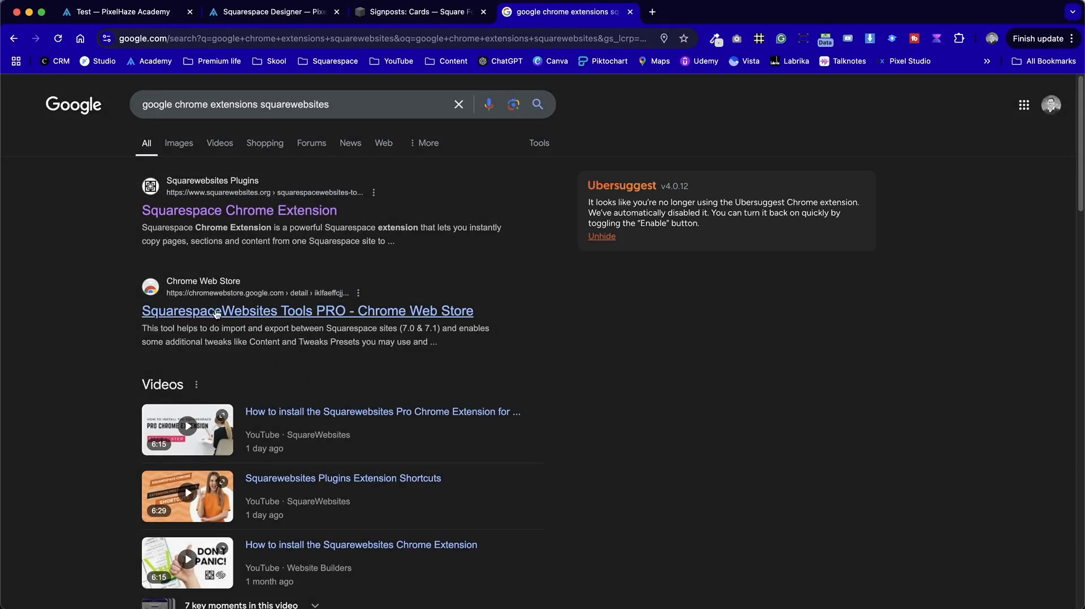
click(252, 315)
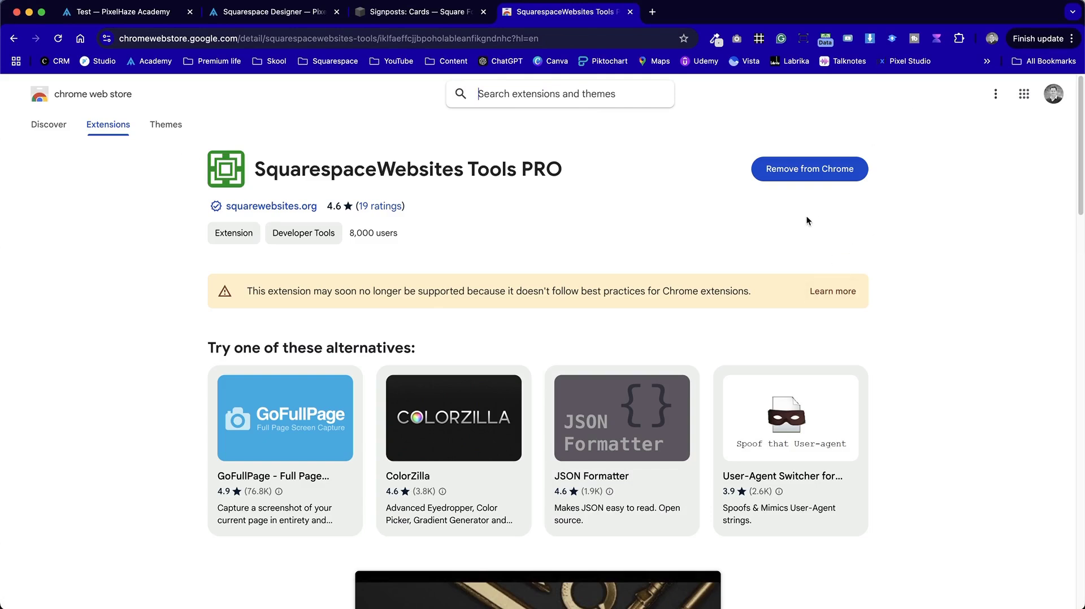
click(630, 14)
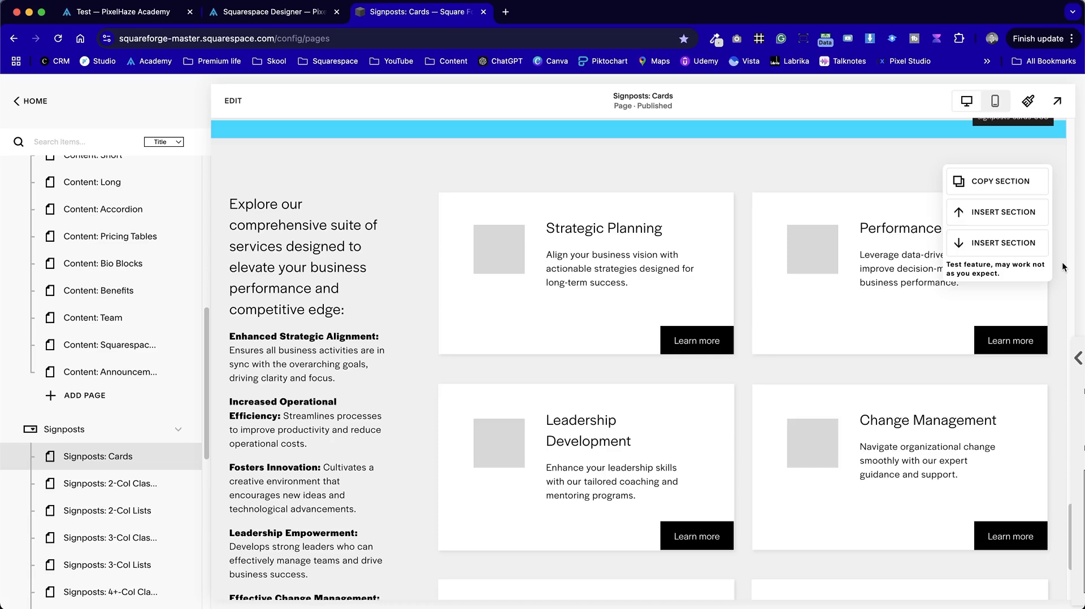
Switch to the PixelHaze Academy Test page and insert the copied section above the "How It Works" section
click(974, 189)
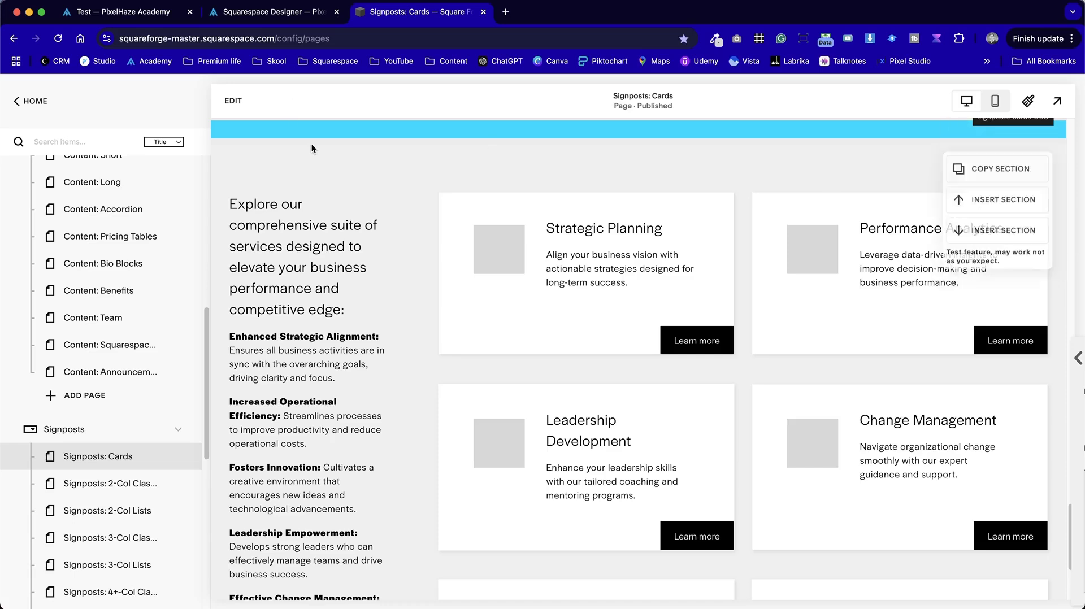
click(123, 17)
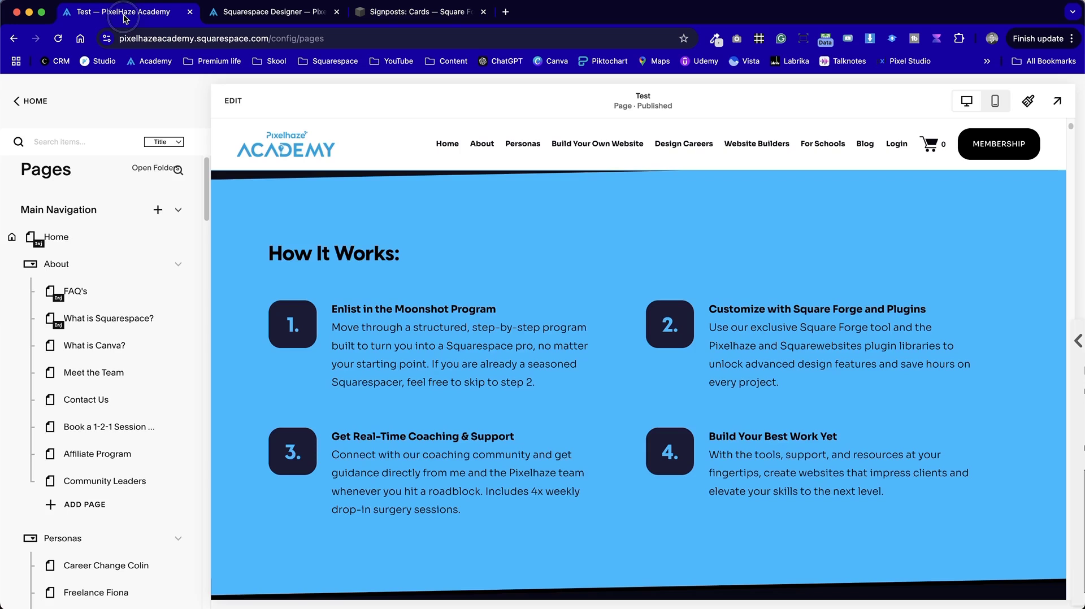
scroll(912, 310, up, 2)
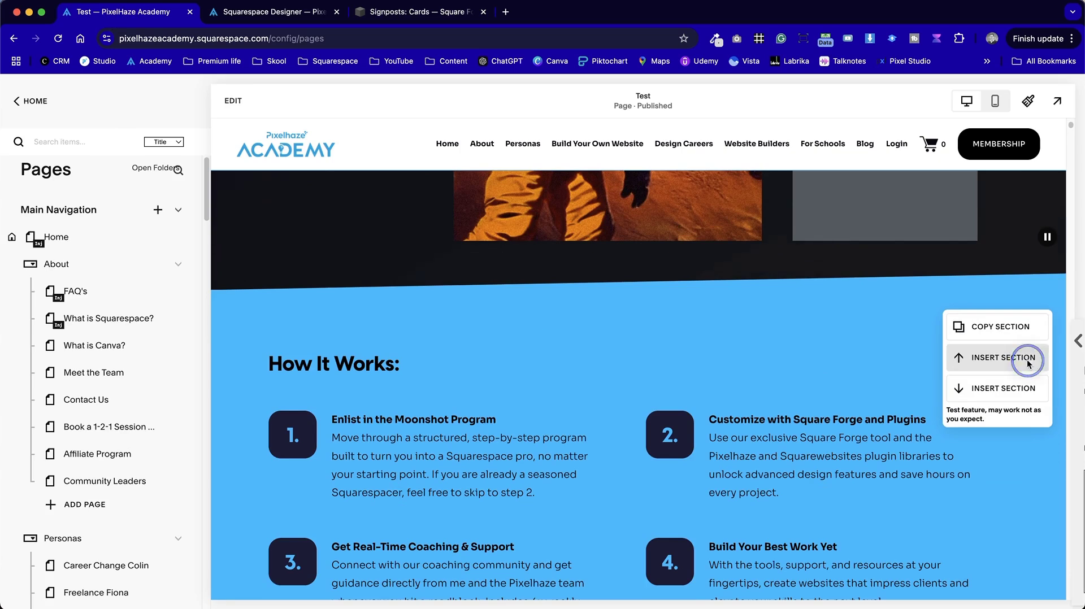
click(1029, 364)
Examine the inserted card section and the extension log while the images upload, and collapse the log
scroll(618, 382, down, 5)
scroll(616, 383, down, 5)
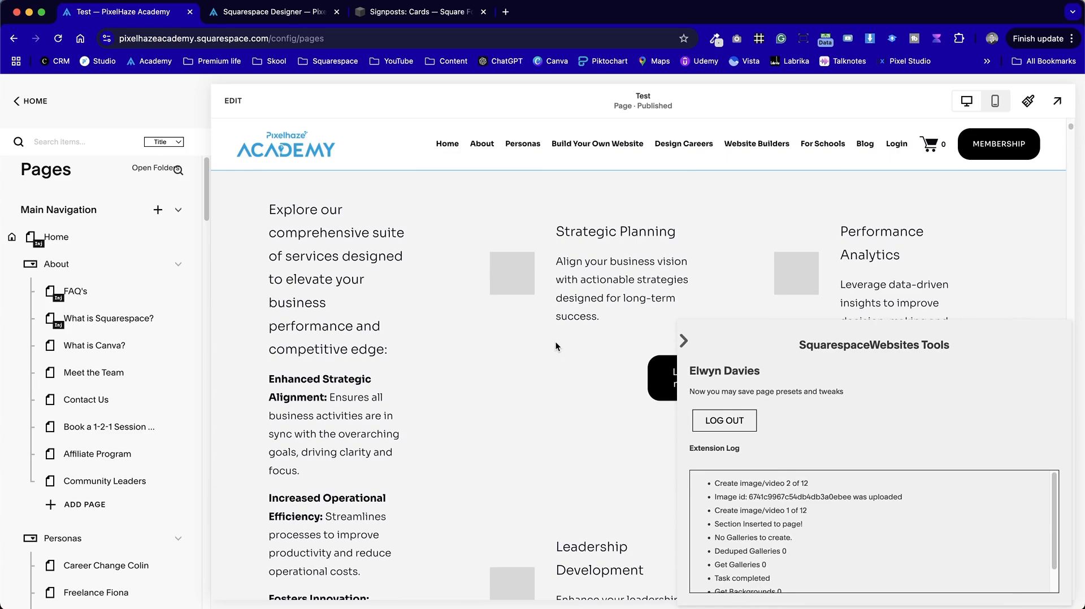
scroll(565, 362, down, 2)
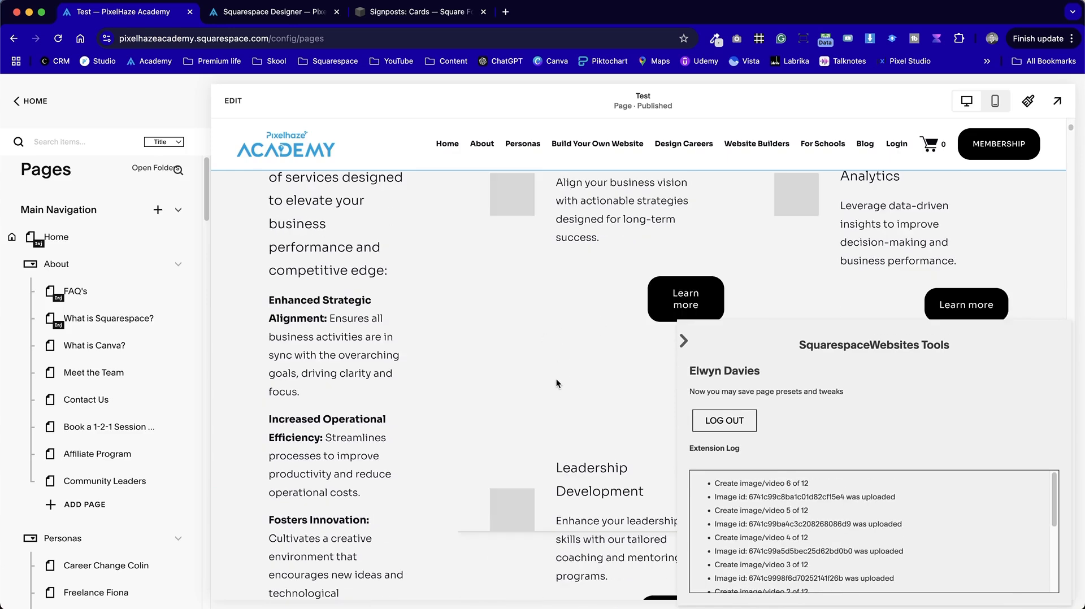
scroll(556, 378, down, 7)
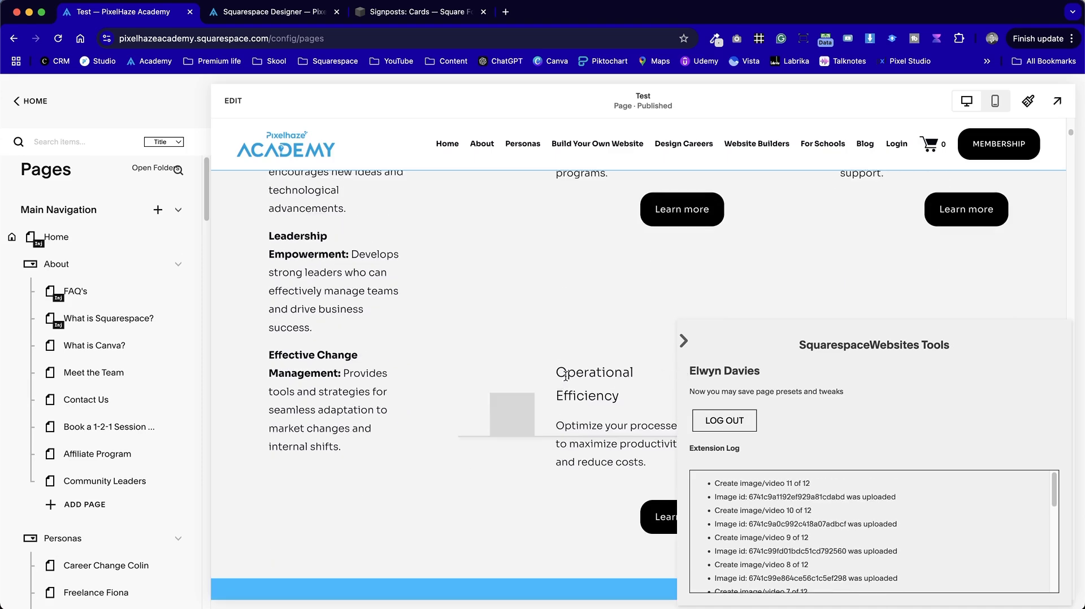
scroll(740, 507, down, 10)
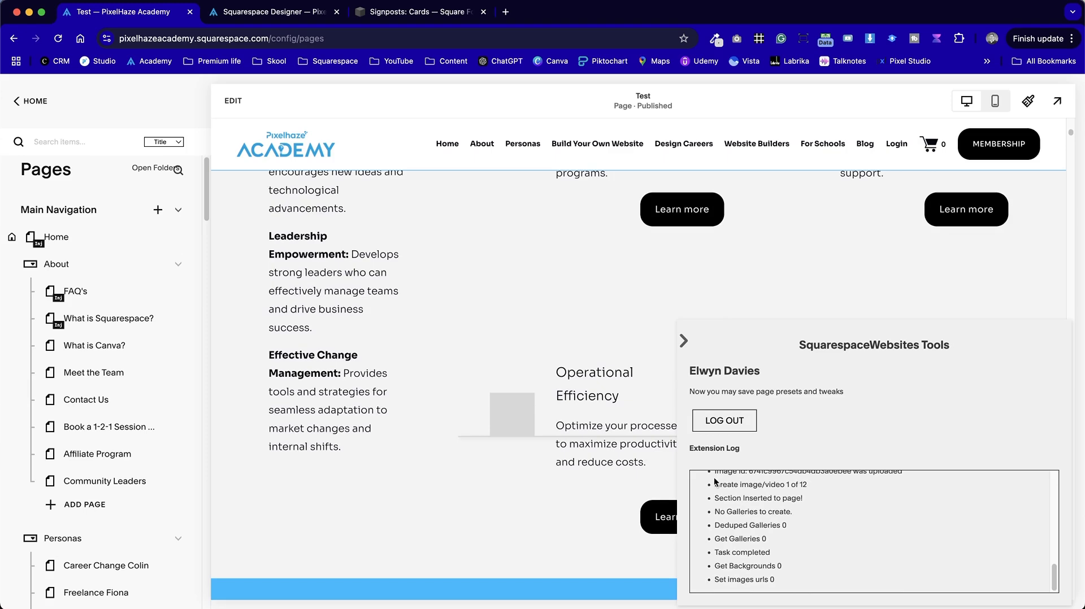
scroll(725, 508, up, 10)
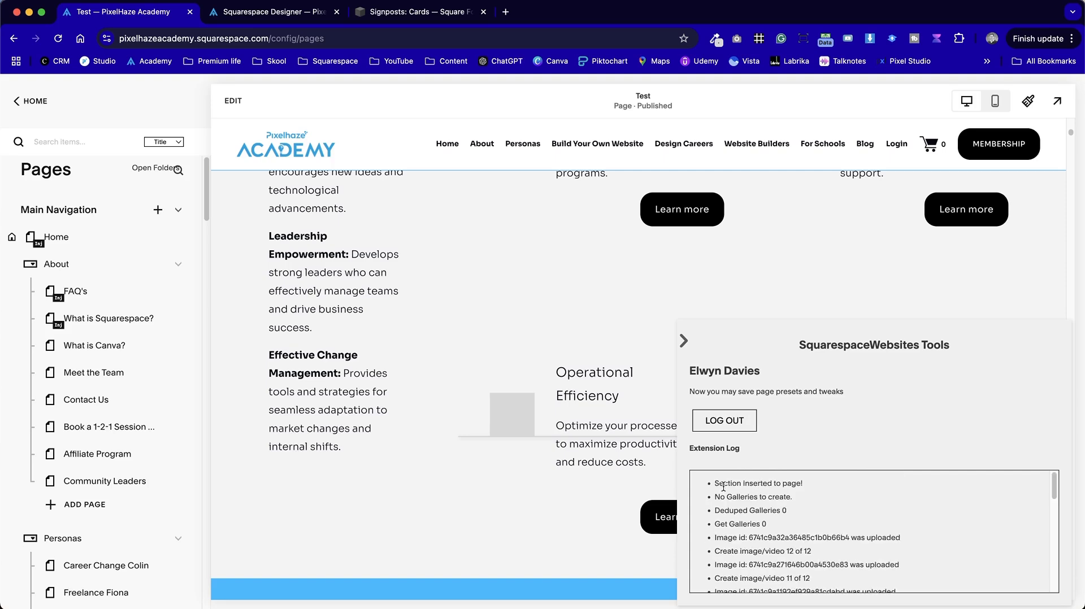
click(684, 341)
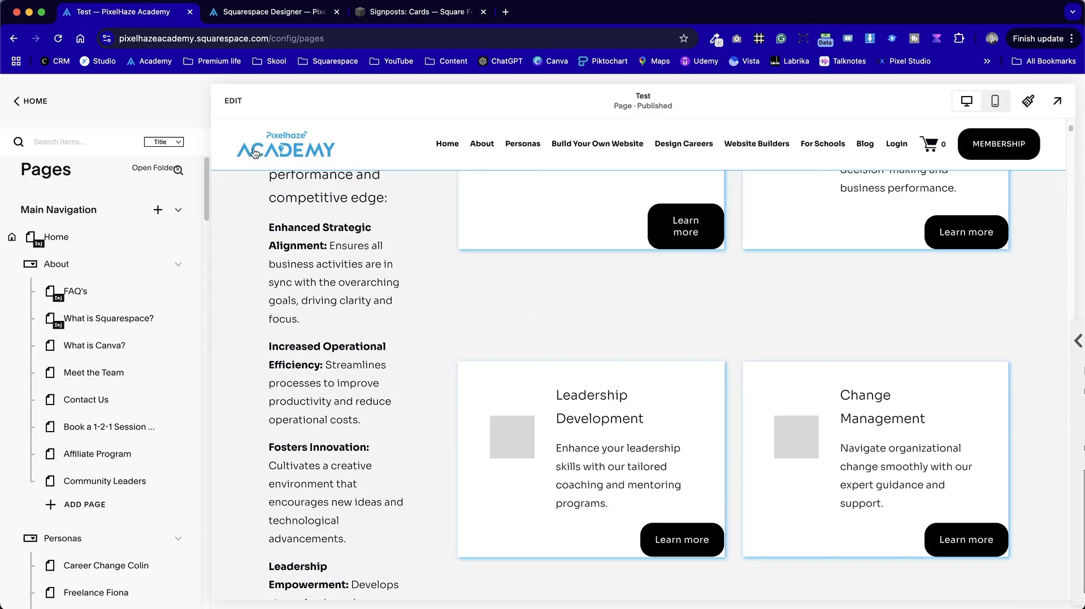
Open the Test page in full-width preview and view the inserted cards from the top of their section
click(1057, 101)
scroll(649, 308, up, 1)
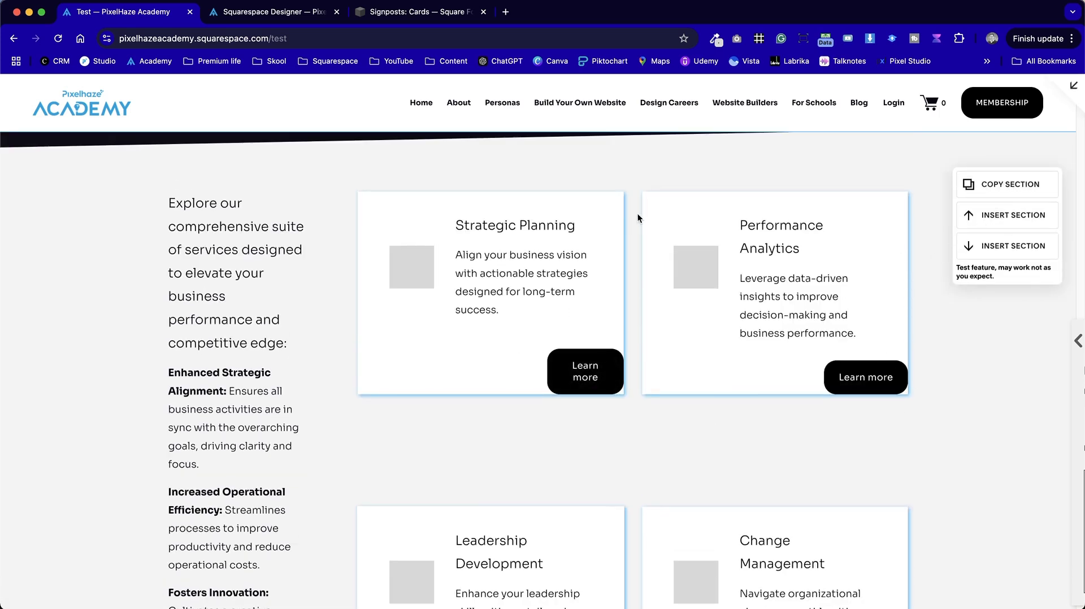
Review all the inserted cards in the page preview, from Strategic Planning to Innovation Management, and the section above them
scroll(678, 294, down, 4)
scroll(711, 355, down, 4)
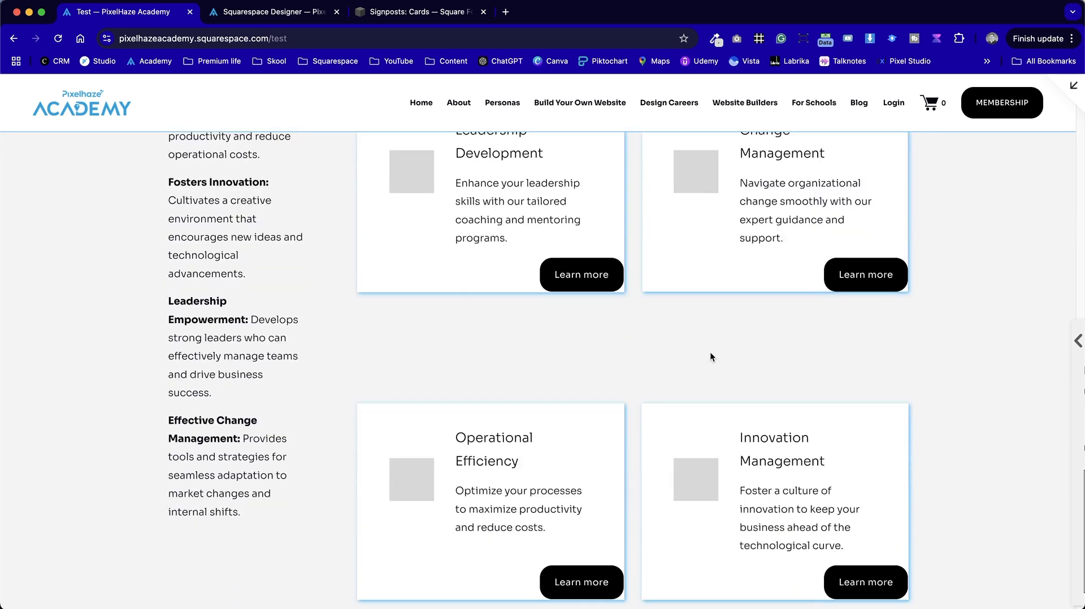
scroll(710, 355, up, 12)
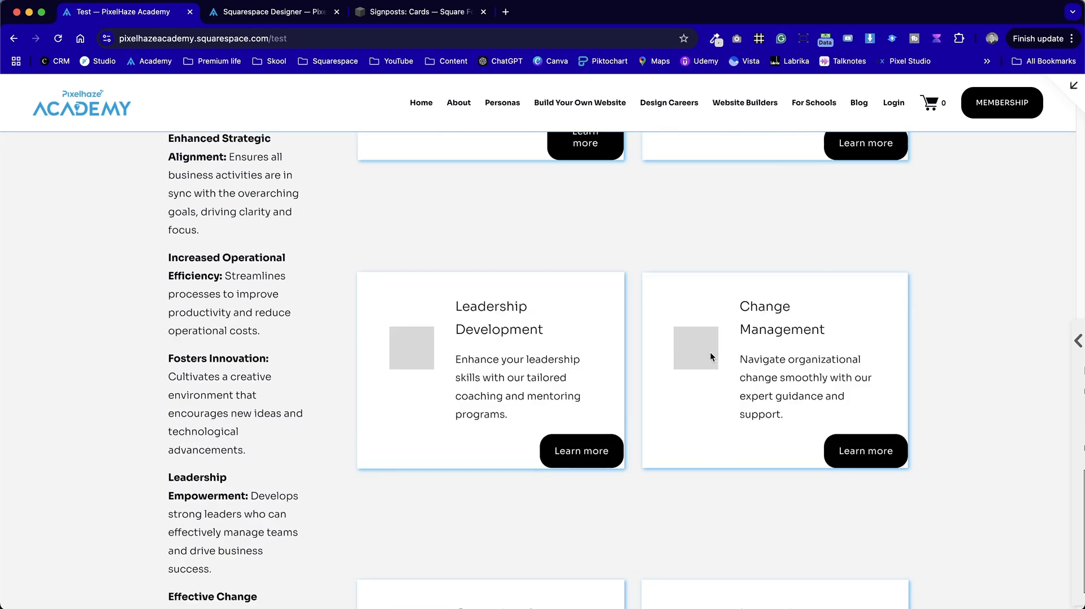
scroll(710, 355, down, 6)
scroll(710, 357, up, 4)
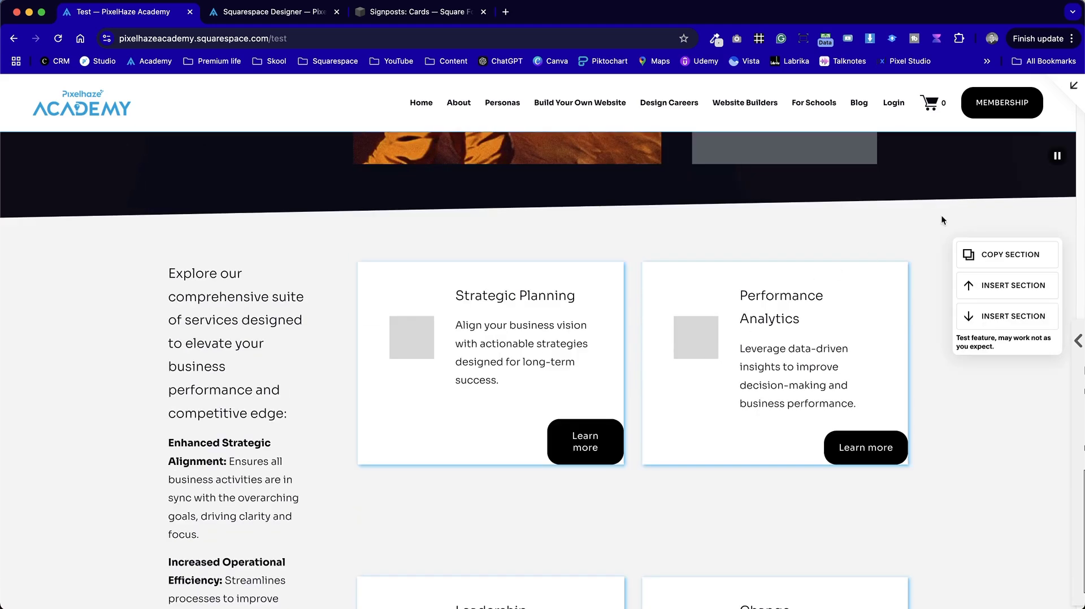
scroll(354, 240, up, 7)
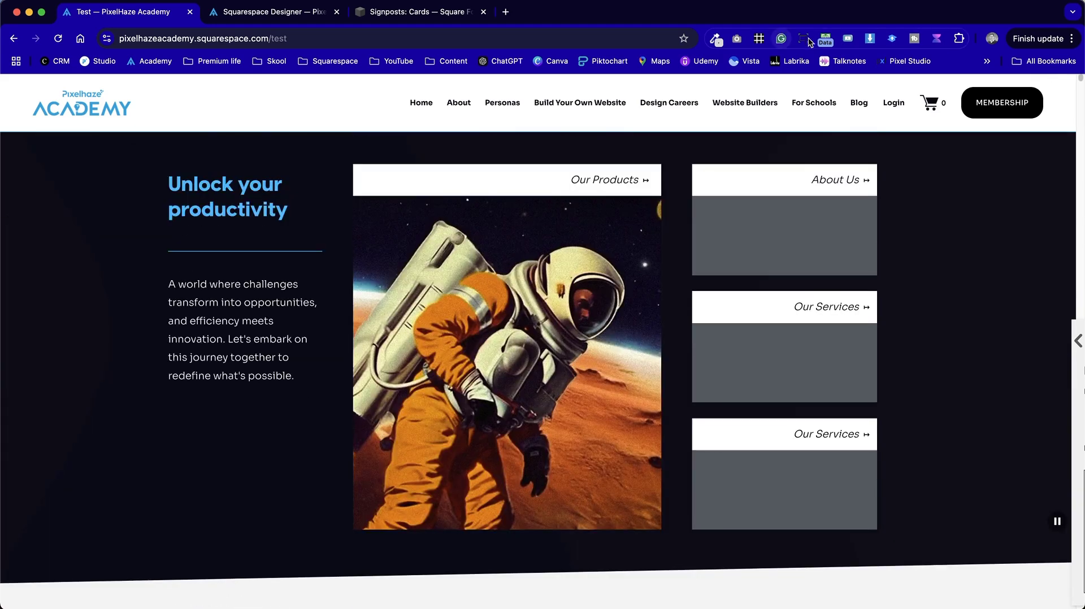
Disable the SquarespaceWebsites Tools extension and bring up the inserted card section in the Test page's editor
click(824, 39)
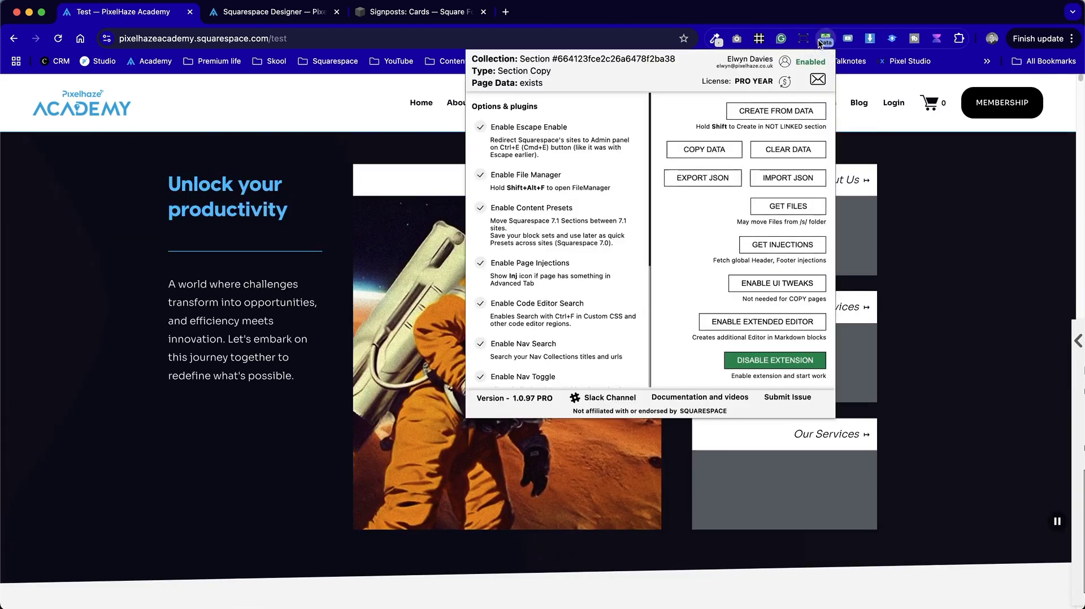
click(805, 360)
scroll(282, 421, down, 10)
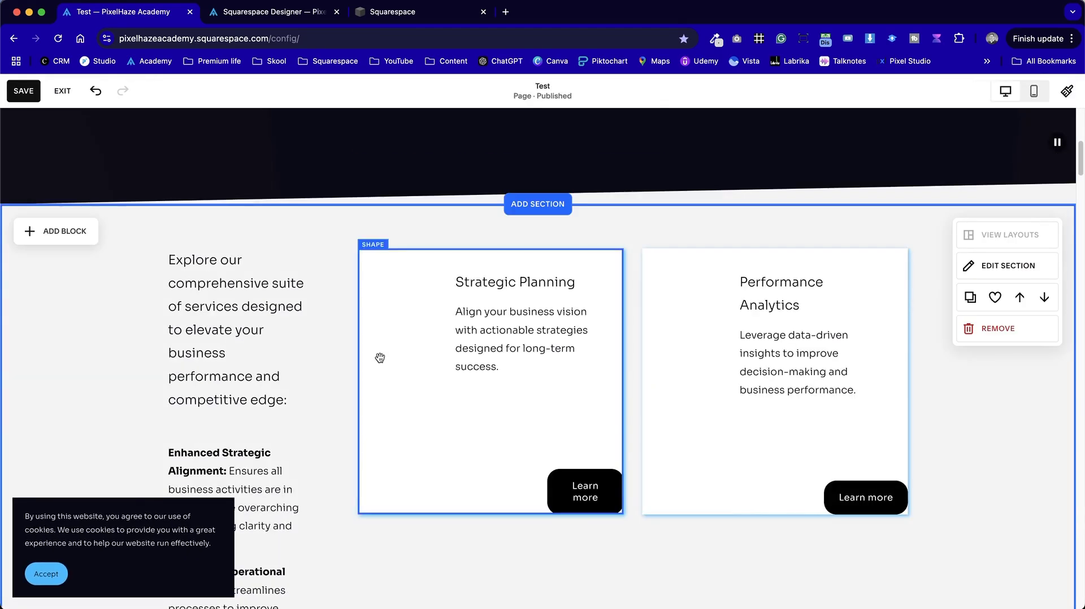
Shorten the Strategic Planning card's text block and background shape, with its Learn more button at the shape's lower edge
drag(565, 477, 523, 379)
click(473, 463)
click(520, 446)
click(494, 455)
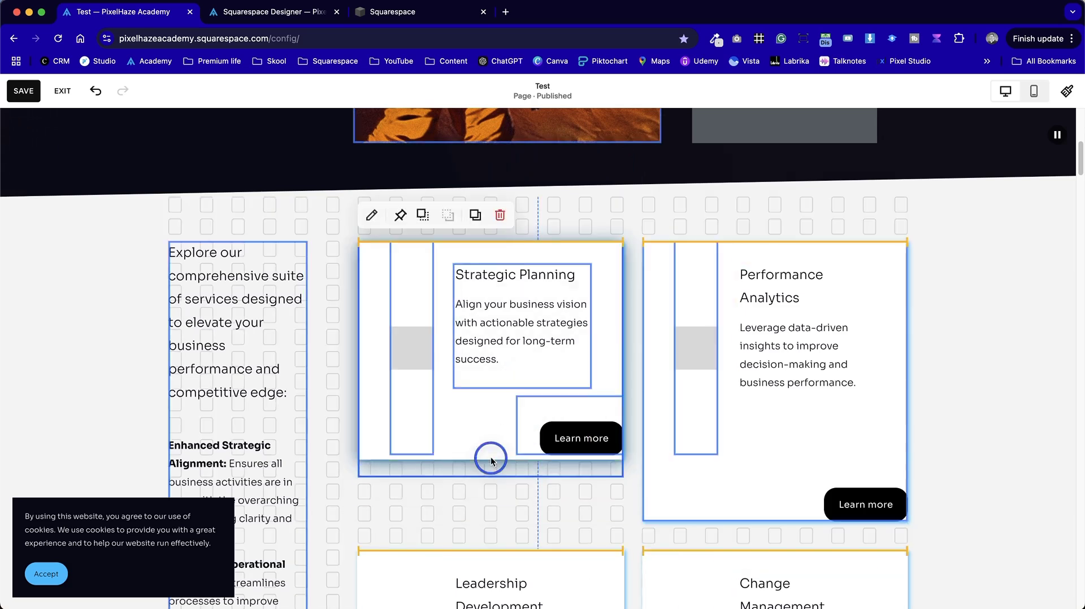
drag(490, 456, 490, 455)
click(638, 518)
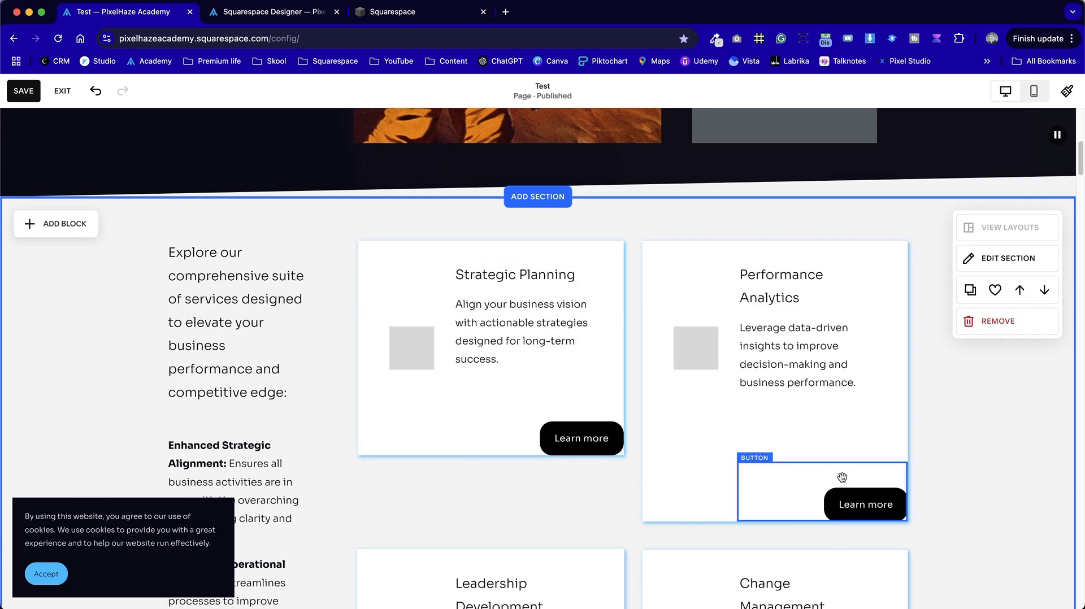
Shorten the Performance Analytics card to match the Strategic Planning card, and move up and narrow its Learn more button
click(697, 475)
drag(774, 520, 769, 455)
drag(863, 504, 864, 437)
drag(740, 420, 817, 425)
click(825, 484)
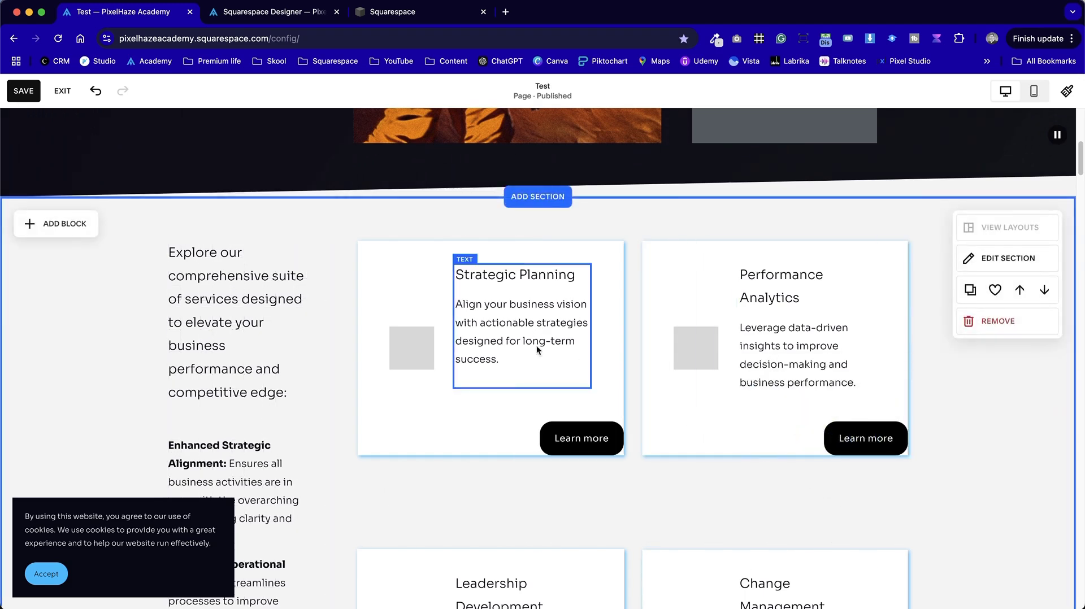
Move the Strategic Planning card's Learn more button inward from the card's side edge and align it vertically to the middle
drag(608, 438, 565, 433)
click(608, 503)
click(565, 435)
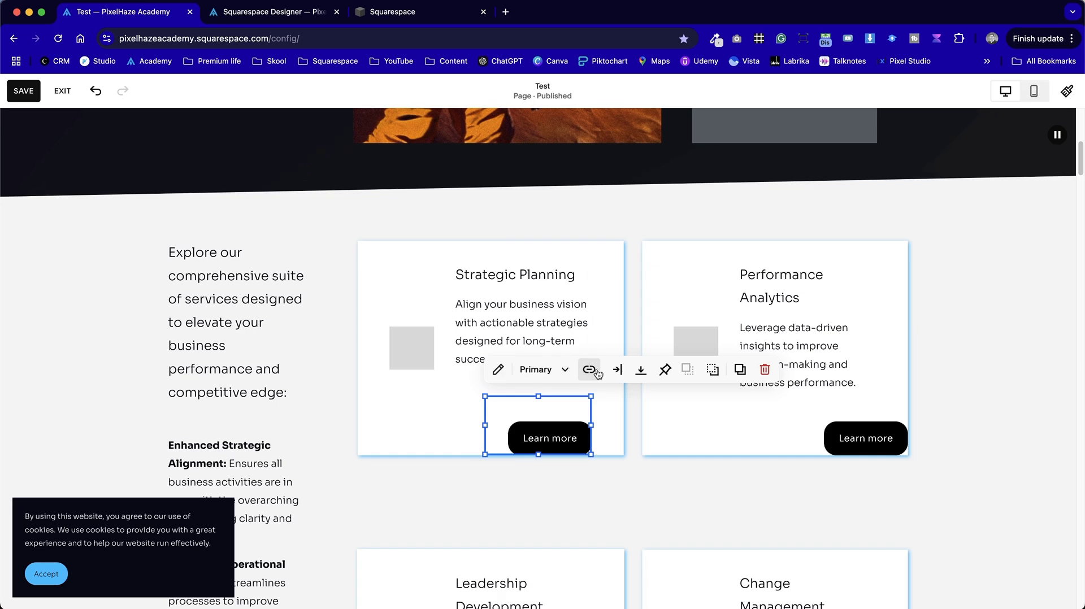
click(641, 369)
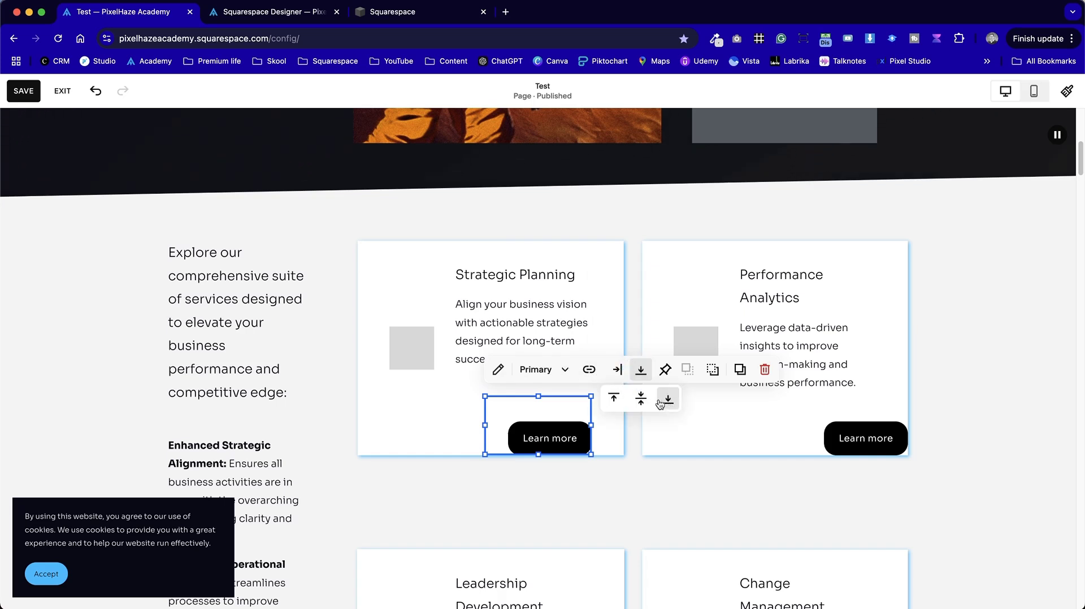
click(642, 397)
click(612, 527)
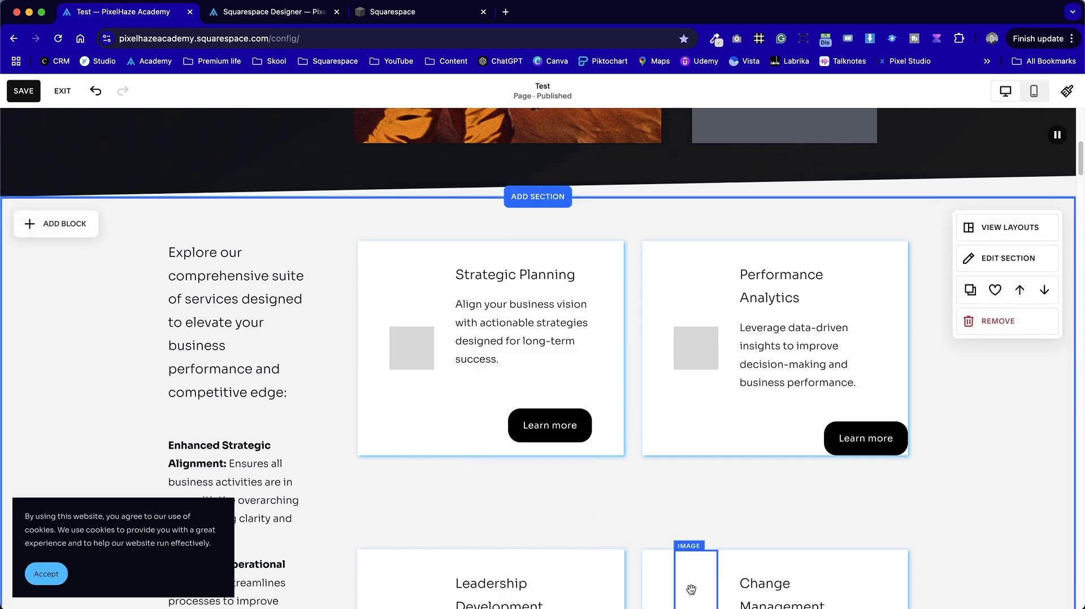
Change the Strategic Planning card's drop shadow to a custom light grey, RGB 190, 190, 190
click(620, 452)
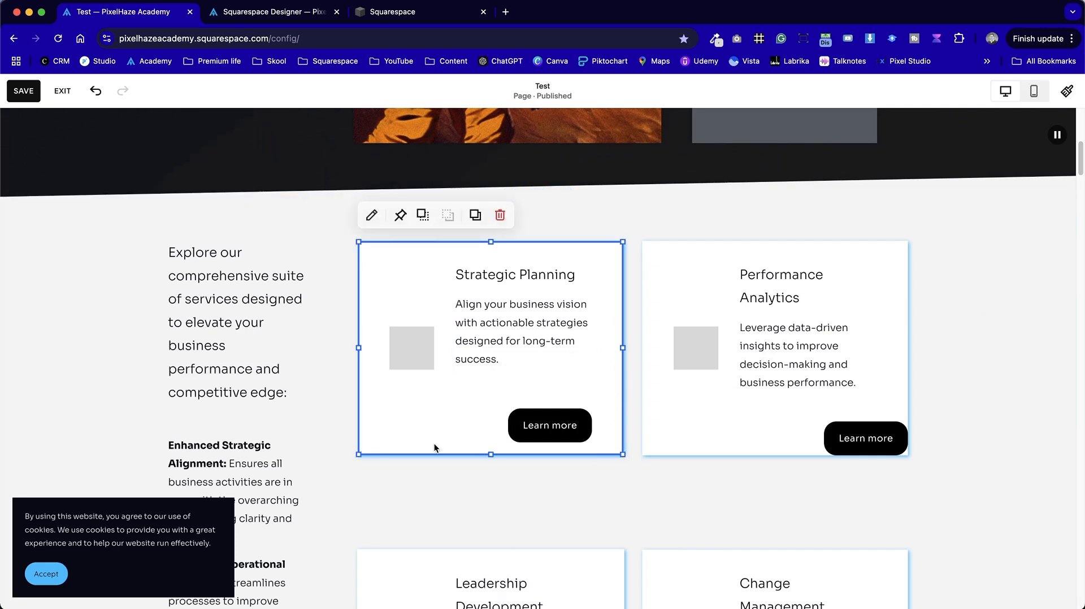
click(372, 215)
scroll(738, 497, down, 5)
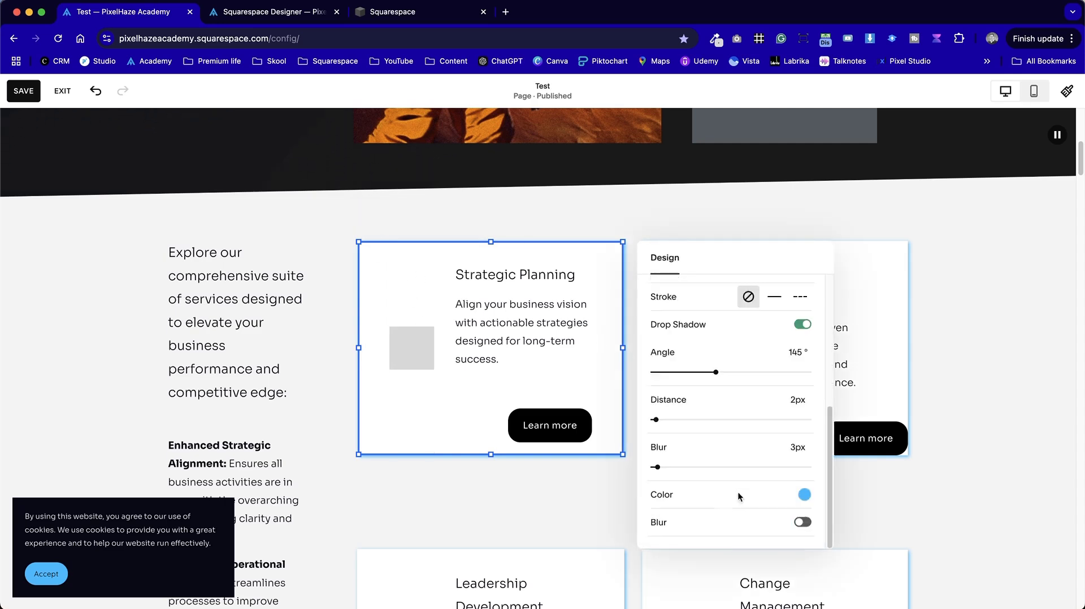
click(804, 494)
click(954, 469)
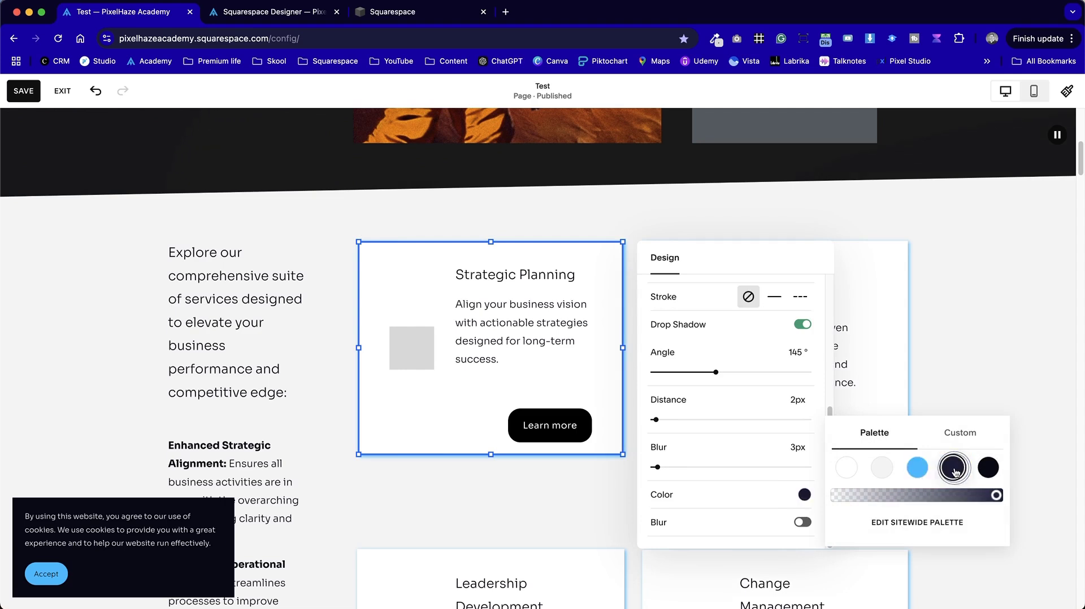
click(960, 432)
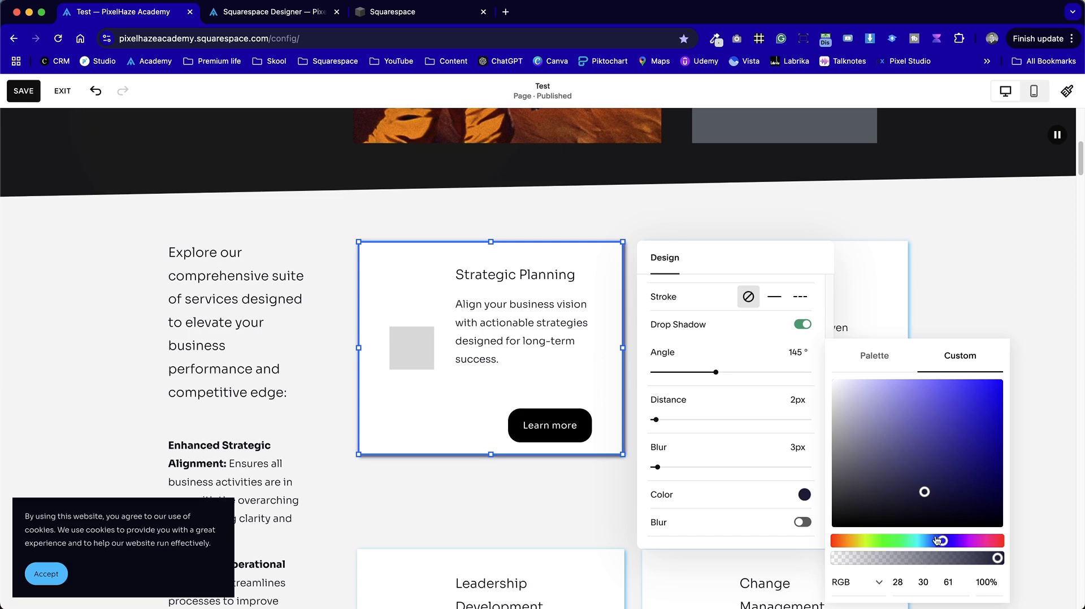
drag(924, 526, 792, 421)
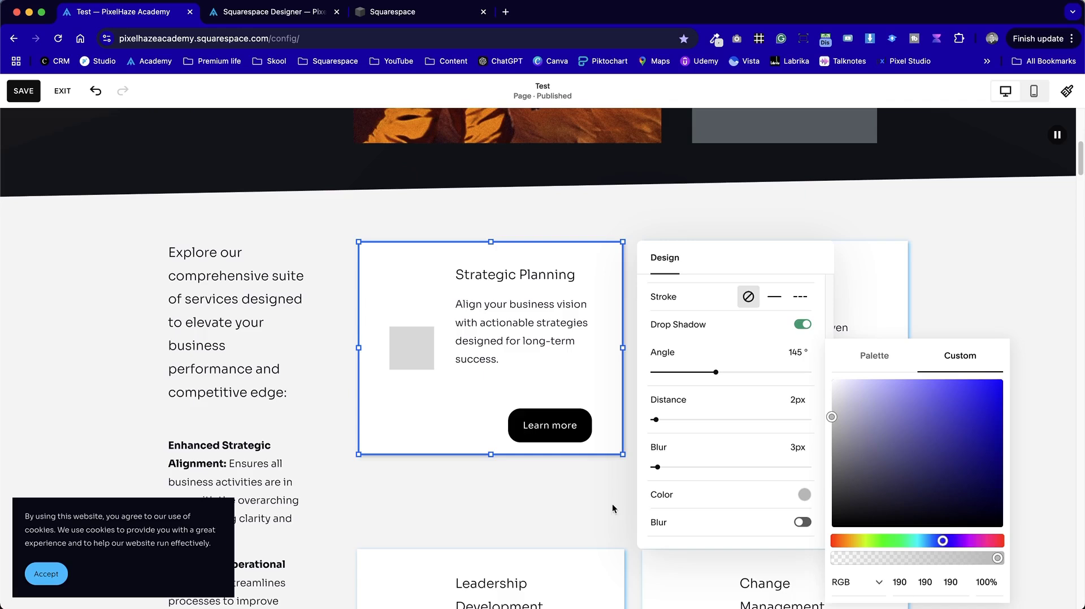
click(766, 384)
click(564, 516)
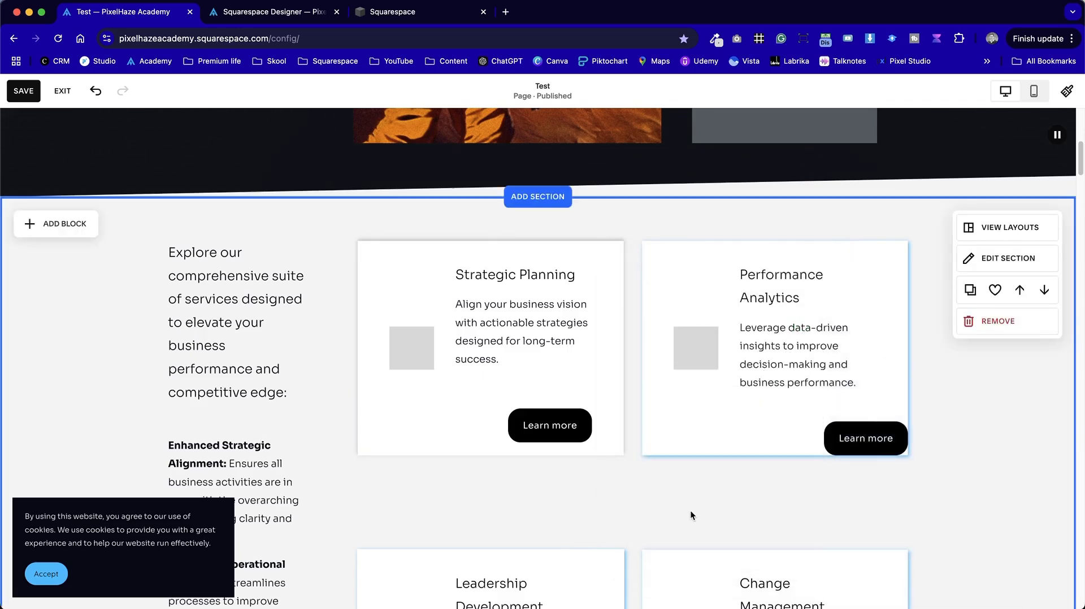
Adjust the drop shadow angle on the Strategic Planning card so the shadow falls along its lower edge
click(450, 426)
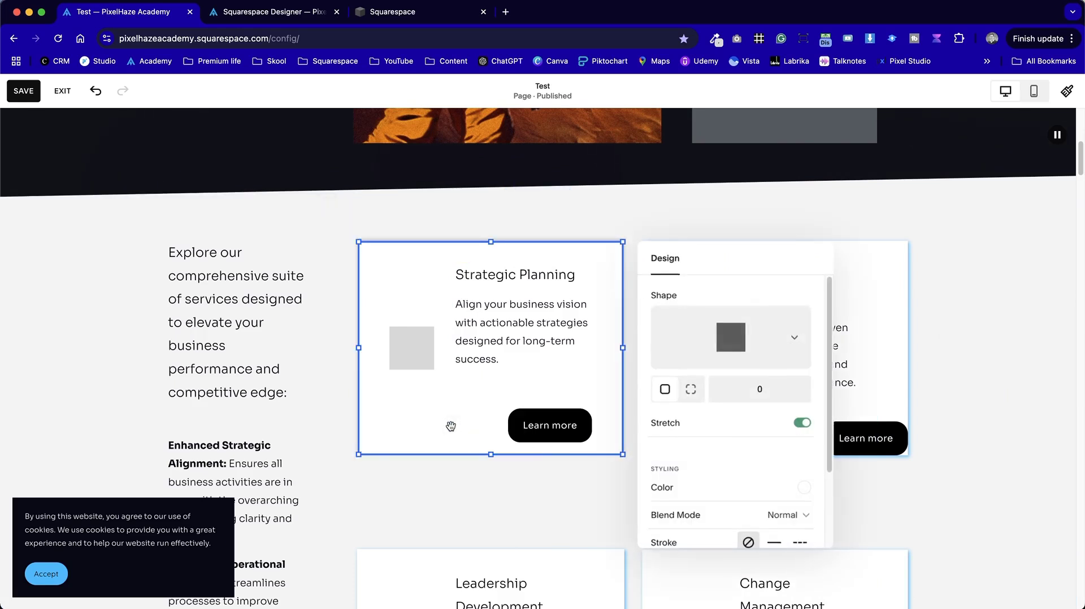
scroll(728, 443, down, 5)
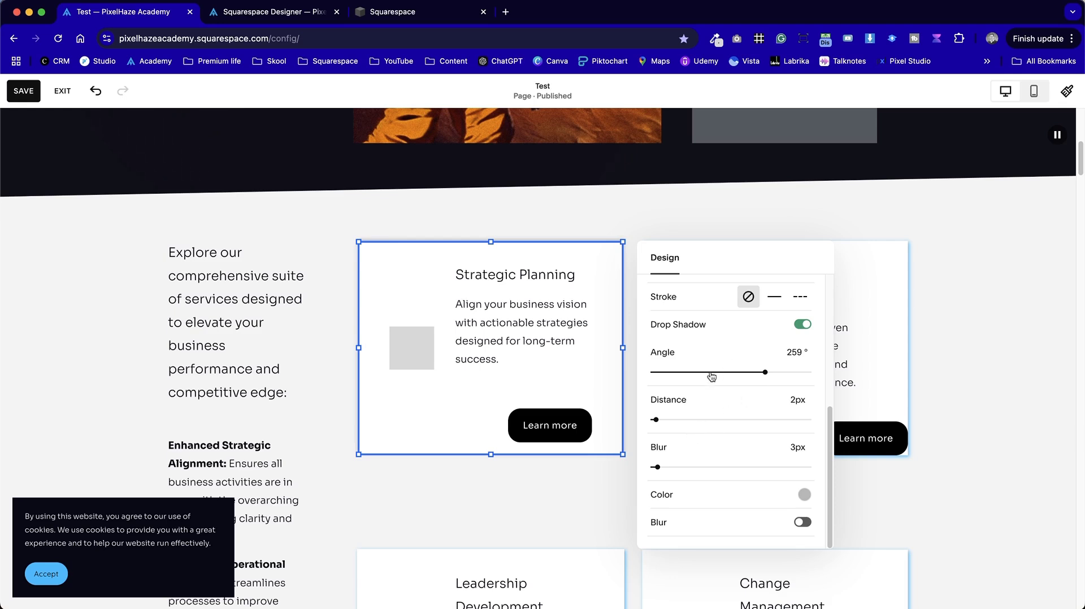
drag(688, 372, 687, 372)
click(554, 467)
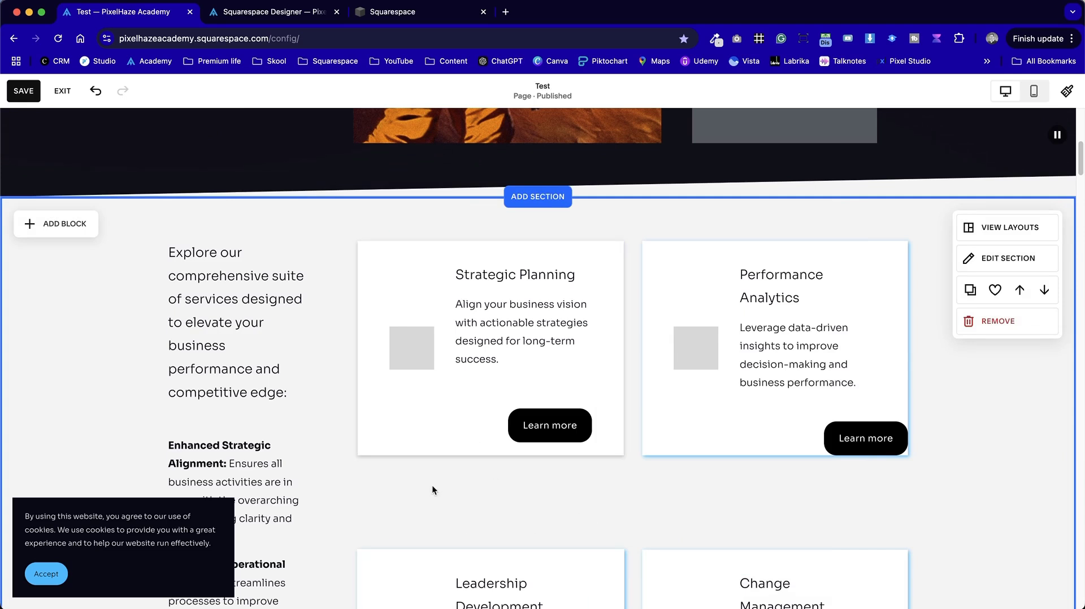
Shorten the Strategic Planning card's image block and position its grey placeholder beside the heading and first text lines
click(417, 428)
drag(410, 455, 414, 325)
click(402, 363)
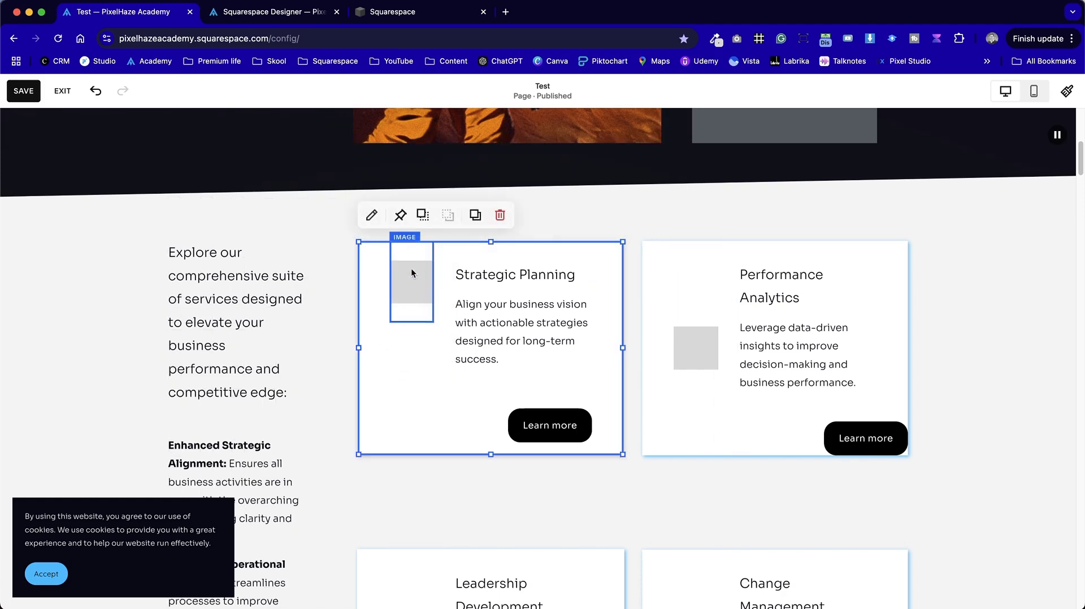
click(411, 273)
drag(412, 286, 410, 308)
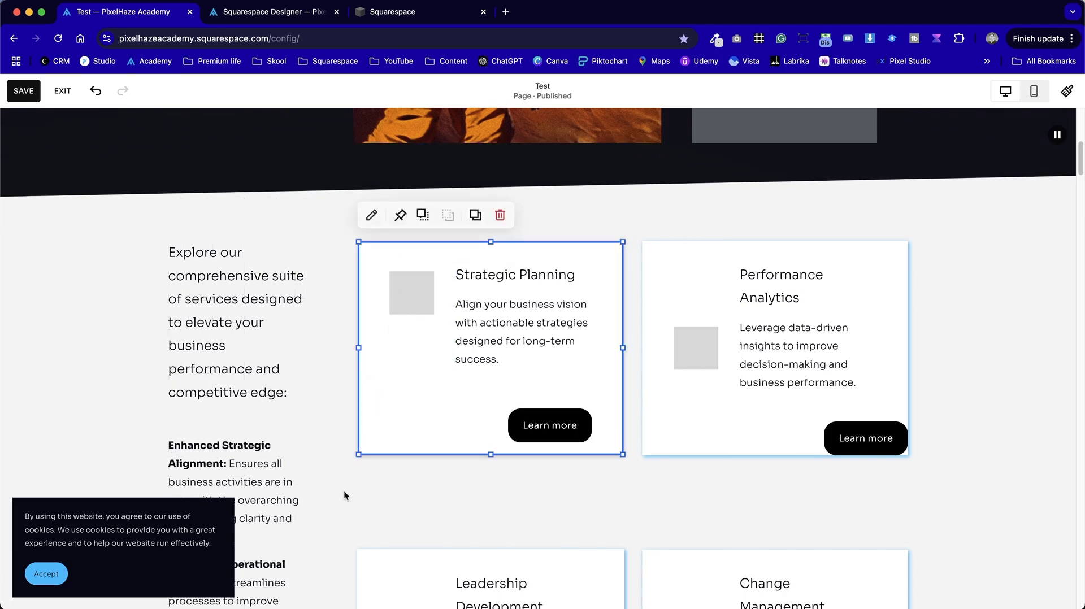
click(418, 544)
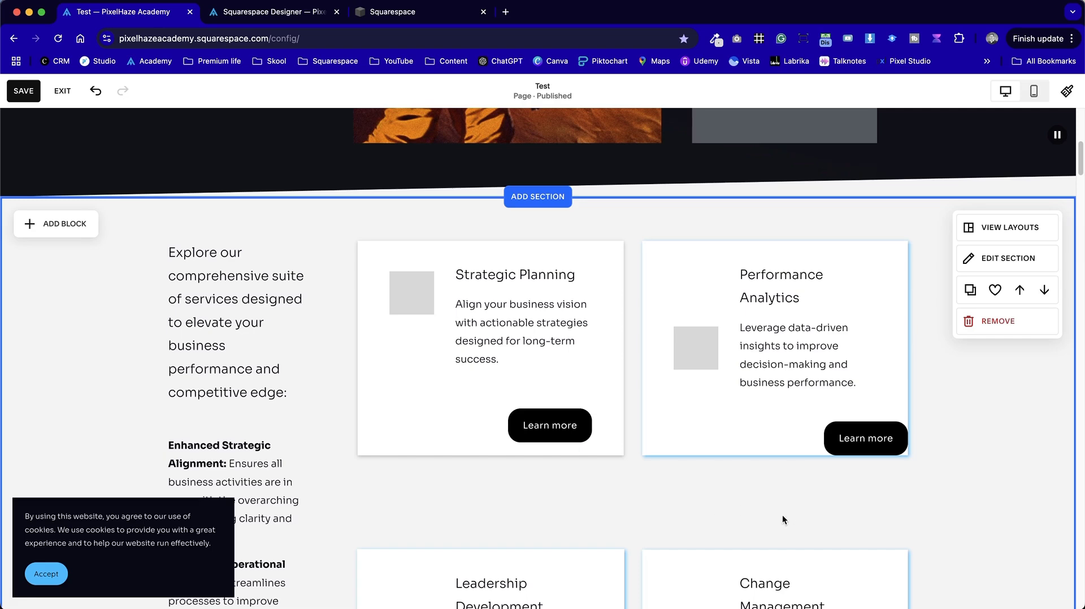
Shorten the Change Management and Leadership Development text blocks to end just below their text
scroll(777, 523, down, 10)
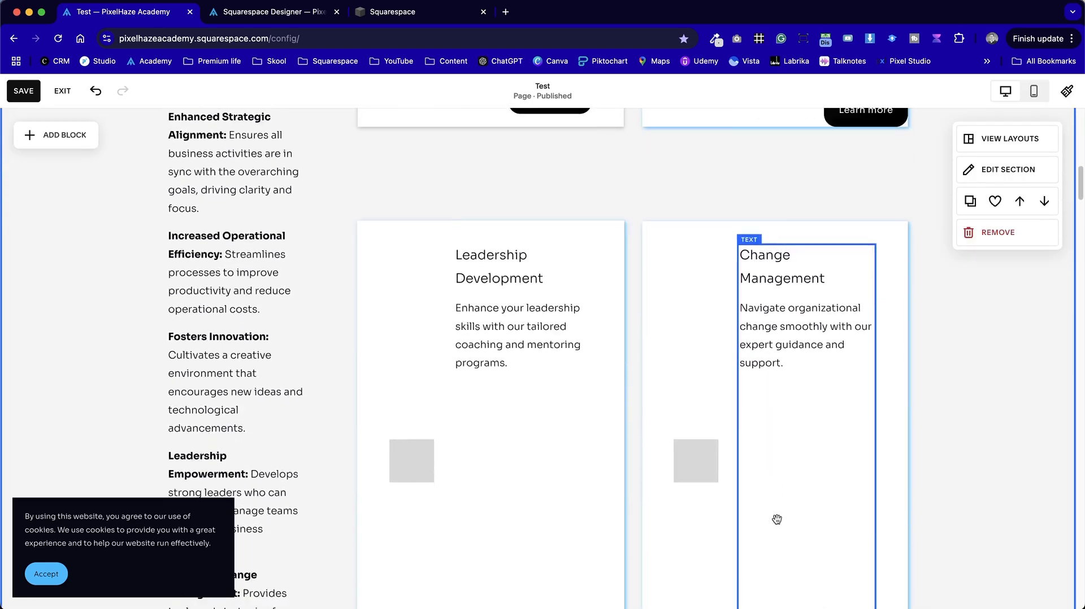
scroll(777, 523, down, 15)
scroll(776, 523, up, 20)
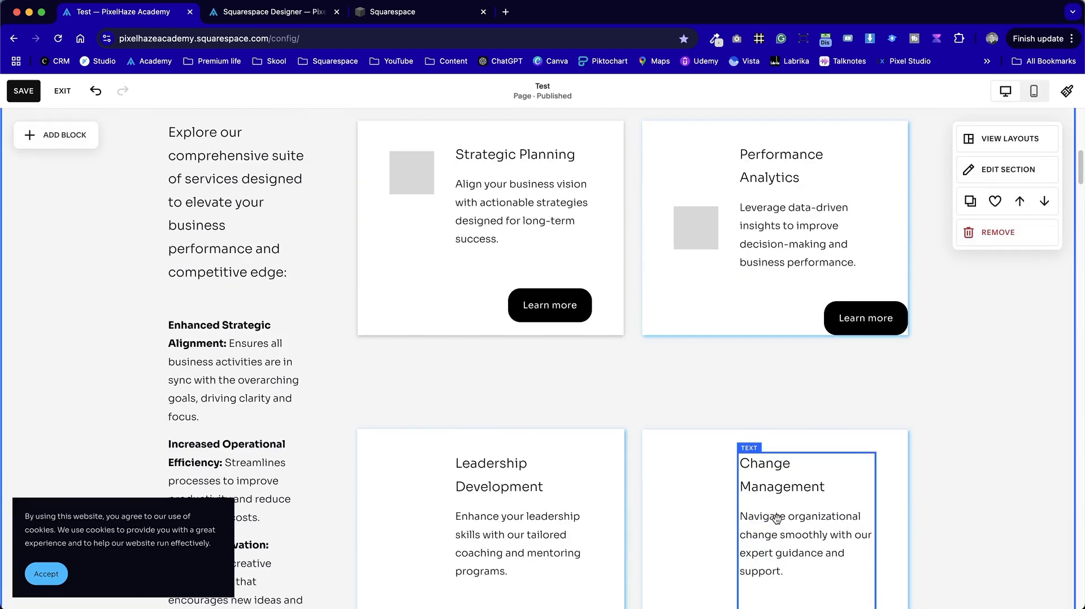
scroll(777, 520, down, 8)
scroll(777, 519, up, 1)
click(852, 405)
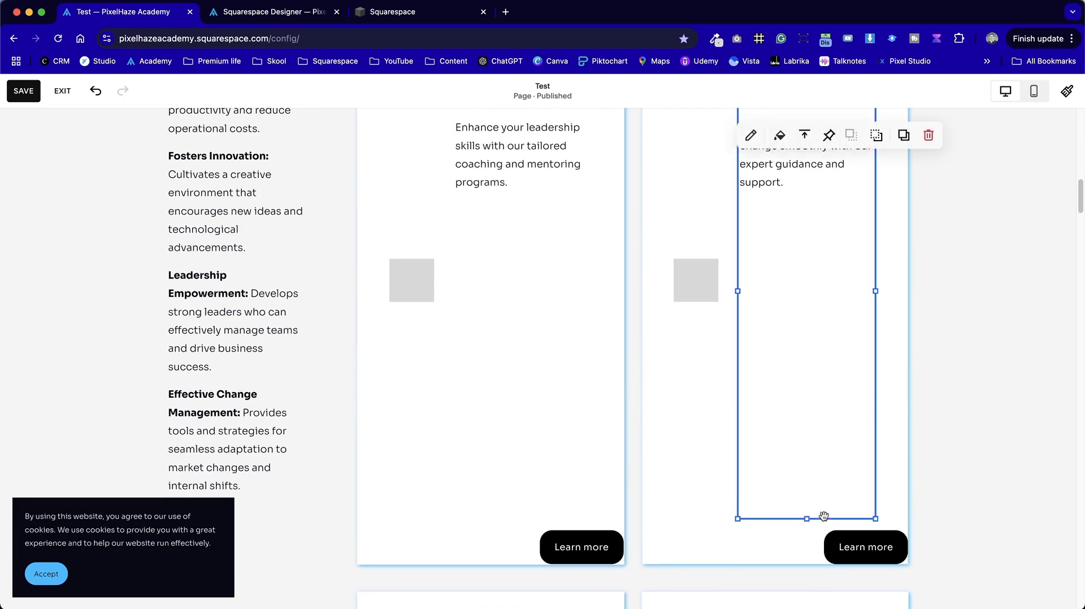
click(820, 495)
drag(806, 518, 806, 210)
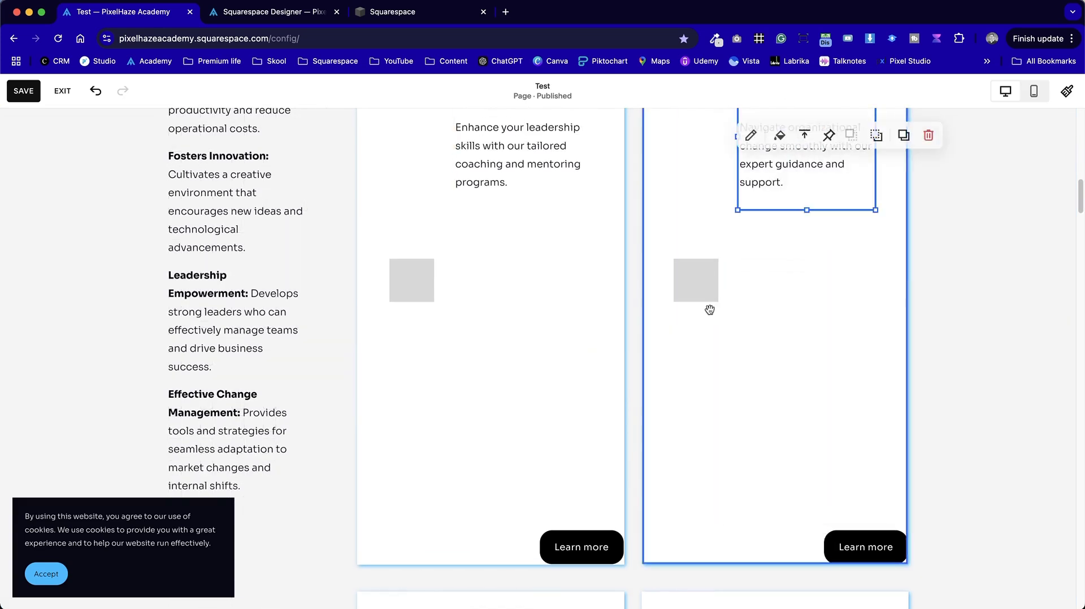
click(557, 311)
drag(525, 516, 518, 162)
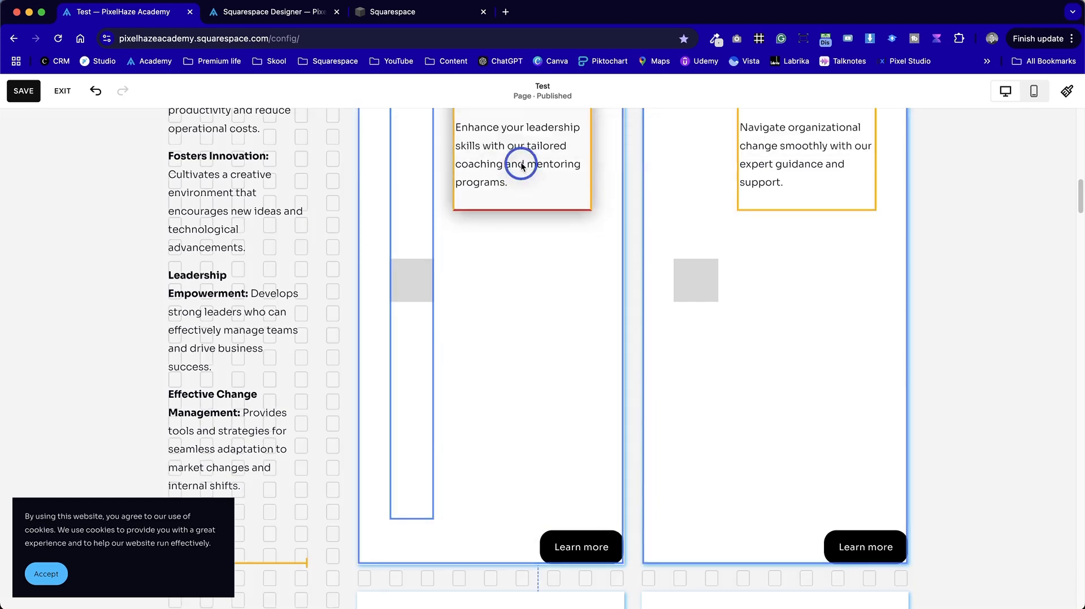
click(514, 357)
Shorten the Leadership Development card's image block so its grey placeholder sits beside the heading
scroll(485, 392, up, 2)
click(421, 375)
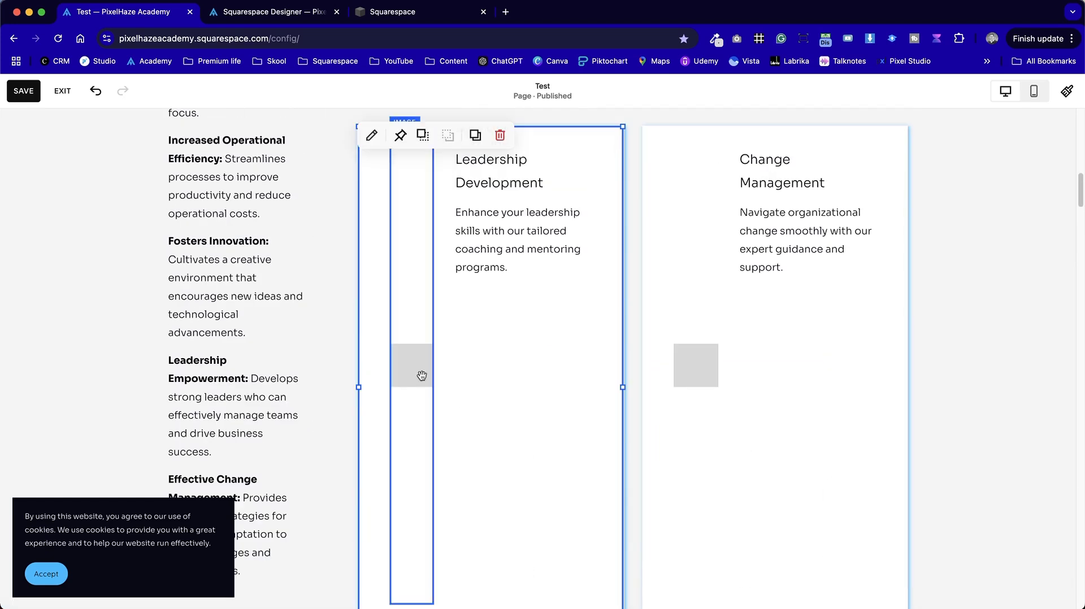
drag(402, 516, 419, 208)
click(706, 373)
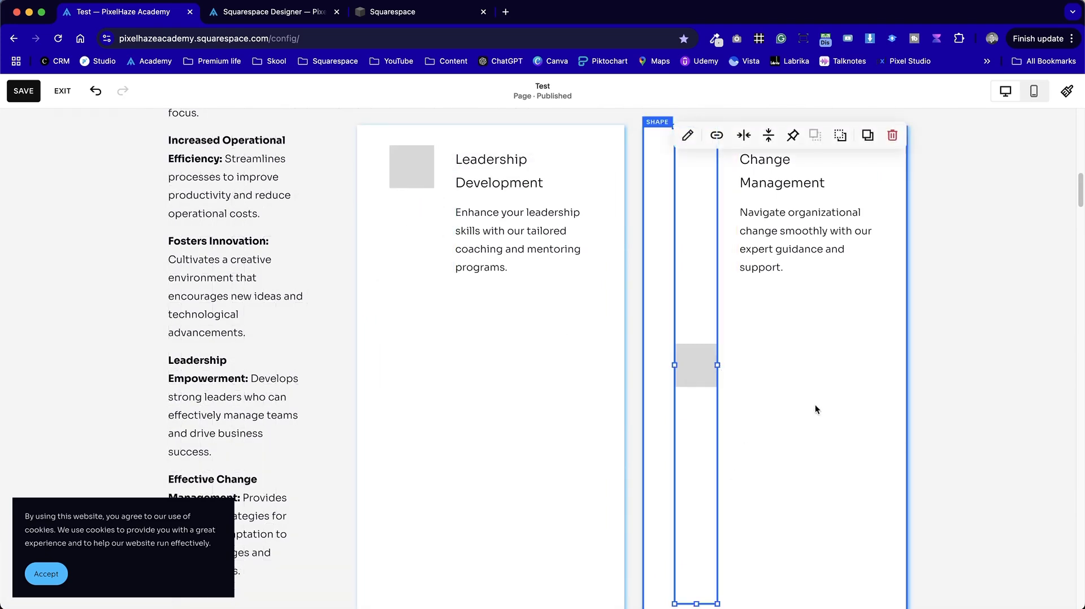
click(863, 438)
Add a blank section between the card section and the "How It Works" section
scroll(944, 459, down, 10)
scroll(944, 460, up, 4)
scroll(945, 460, up, 2)
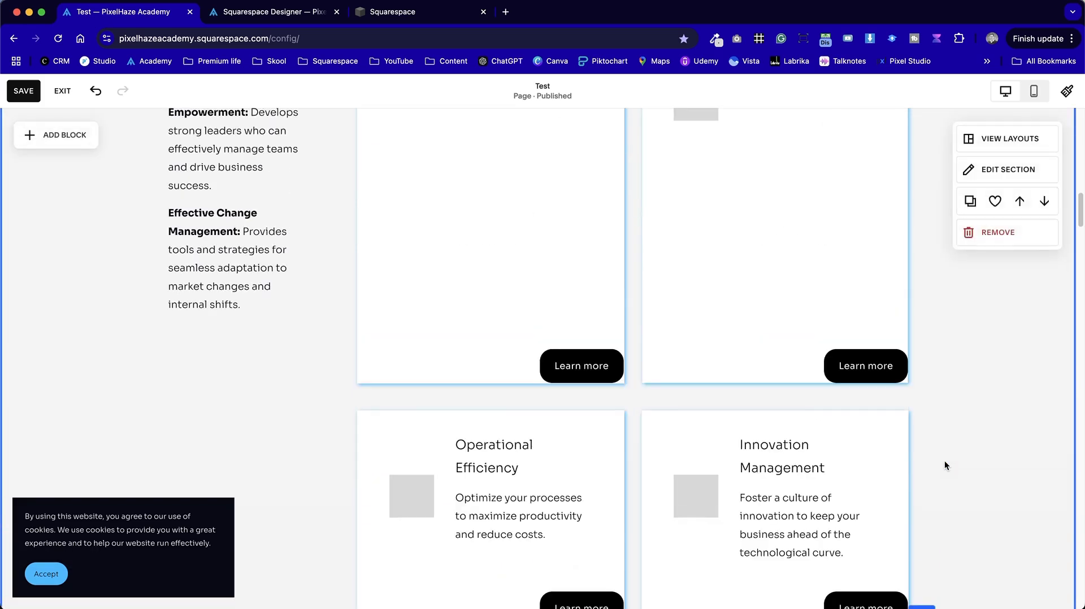
scroll(991, 448, down, 4)
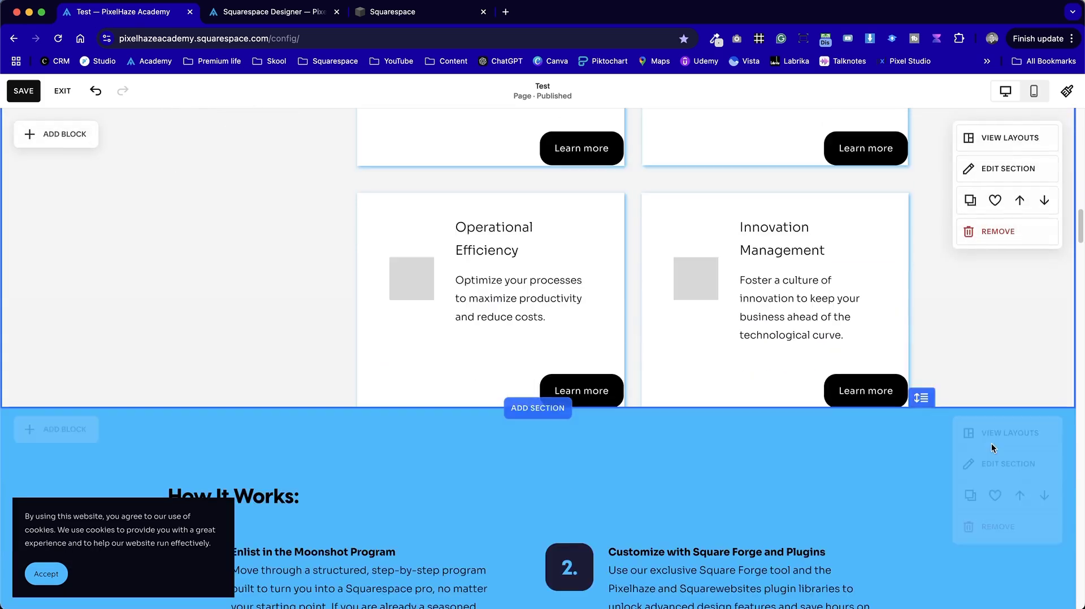
click(521, 417)
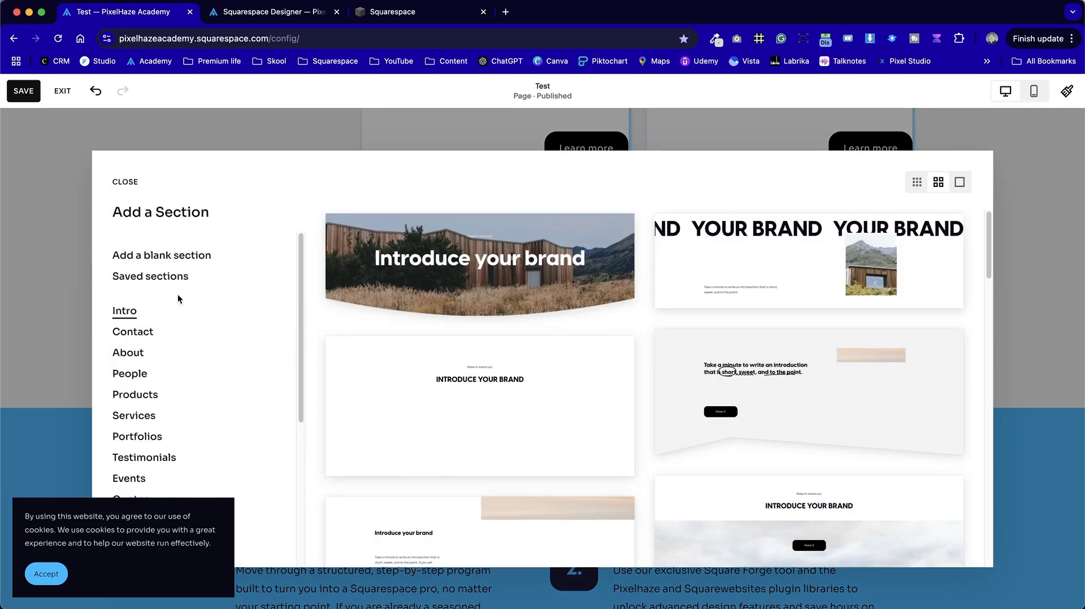
click(175, 254)
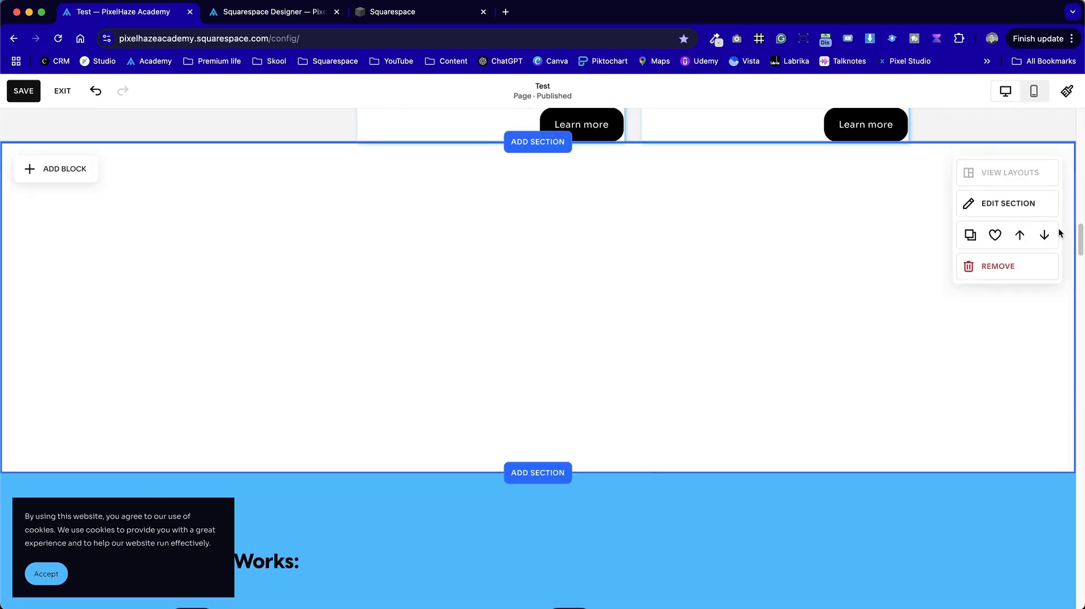
Apply the Darkest 2 color theme to the new blank section
click(1045, 213)
click(1000, 191)
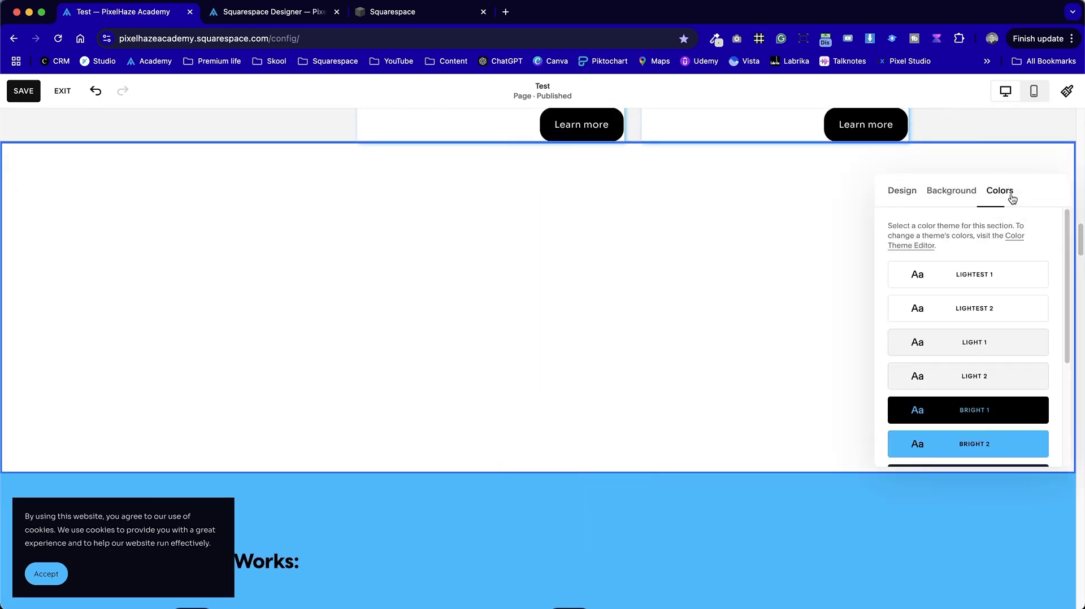
scroll(1017, 440, down, 5)
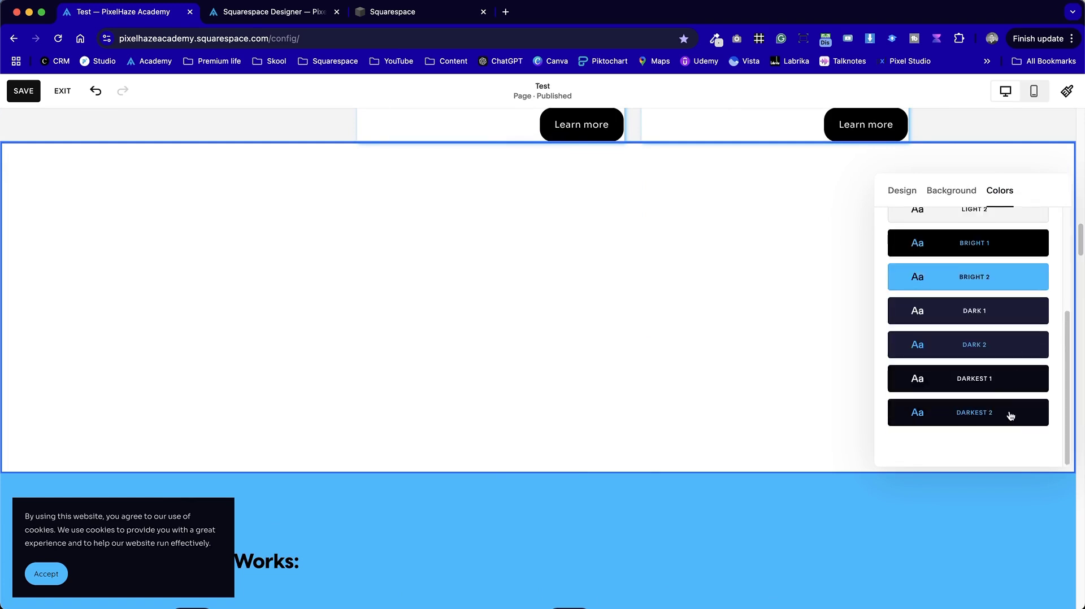
click(1010, 415)
click(543, 355)
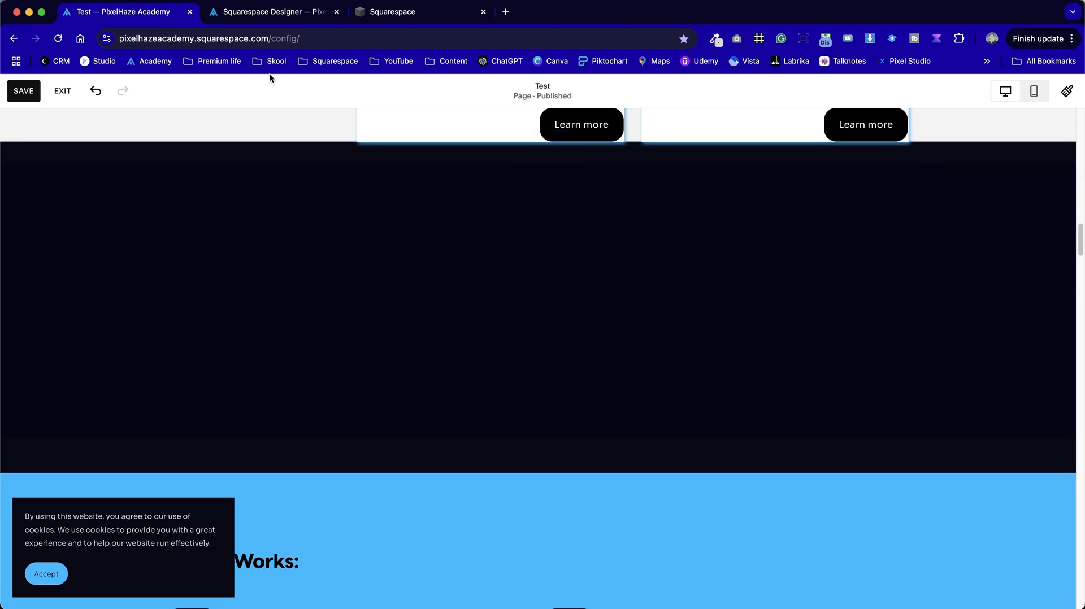
Examine the card layouts on the Square Forge "Signposts: Cards" page and accept its cookie notice
key(ctrl+Tab)
key(ctrl+Tab)
key(ctrl+shift+Tab)
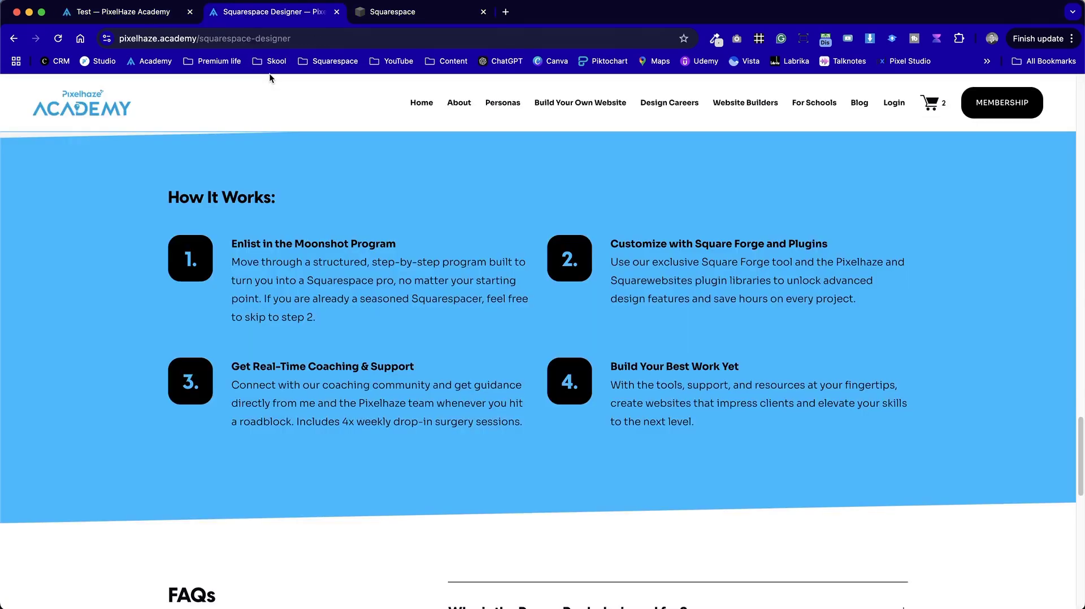
key(ctrl+Tab)
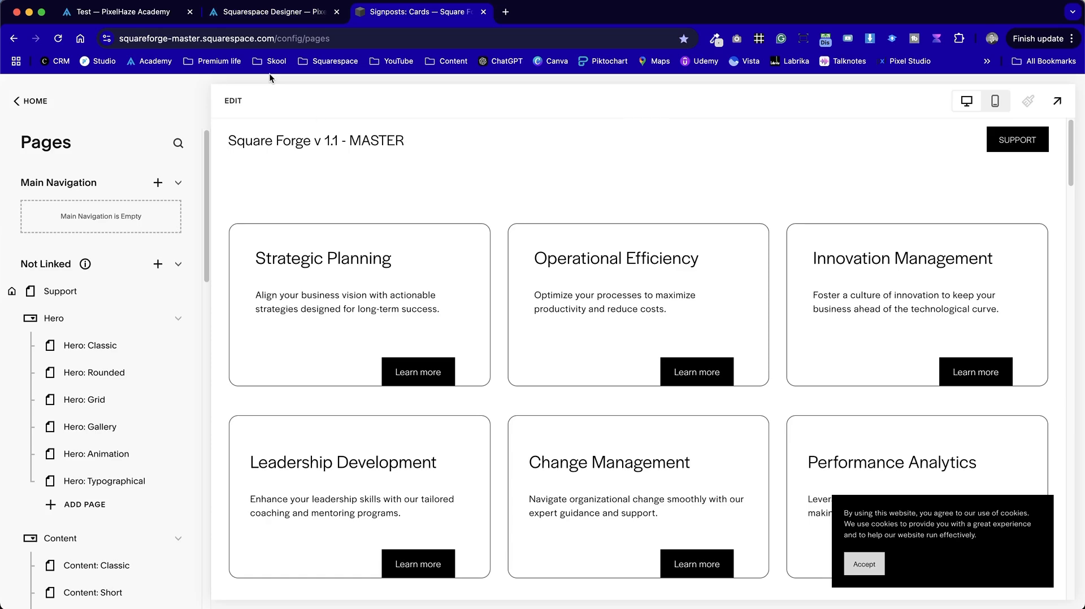
scroll(599, 392, down, 1)
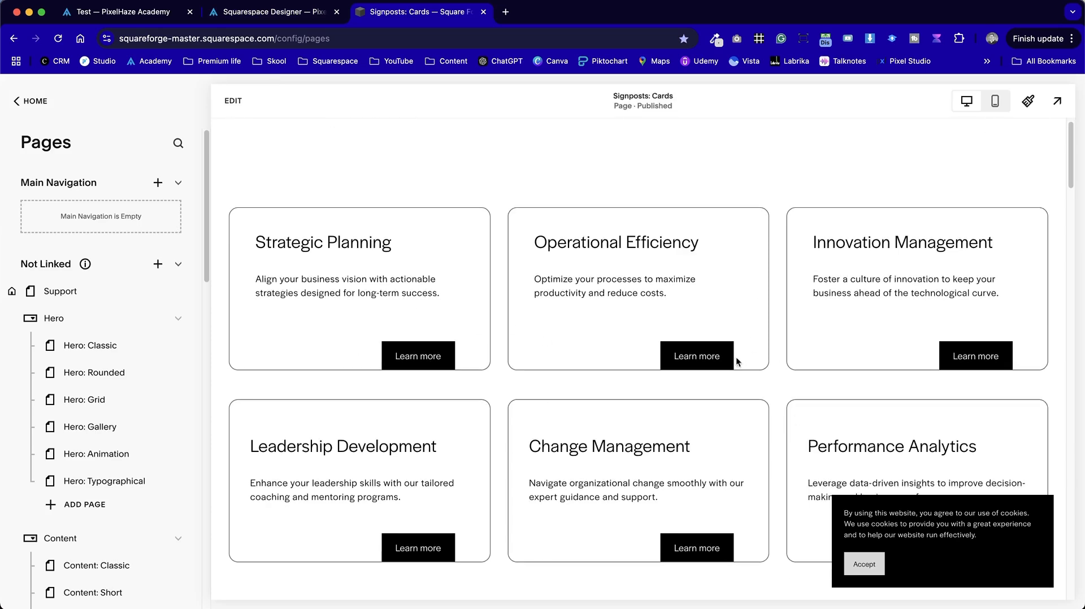
scroll(721, 431, down, 4)
scroll(721, 431, up, 1)
scroll(722, 431, down, 6)
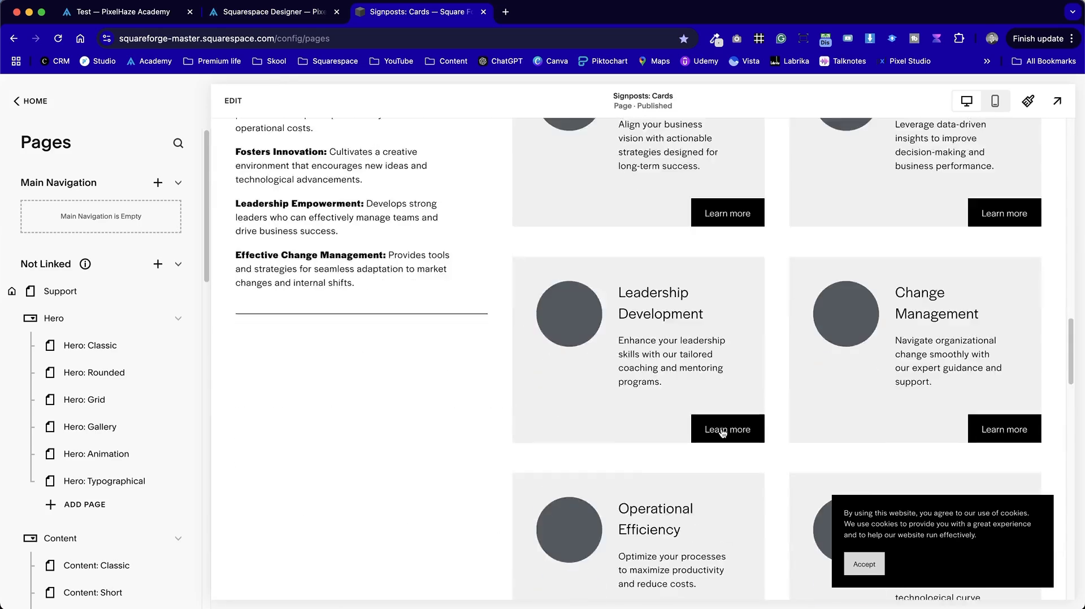
scroll(722, 430, up, 10)
scroll(722, 428, down, 1)
scroll(723, 421, up, 3)
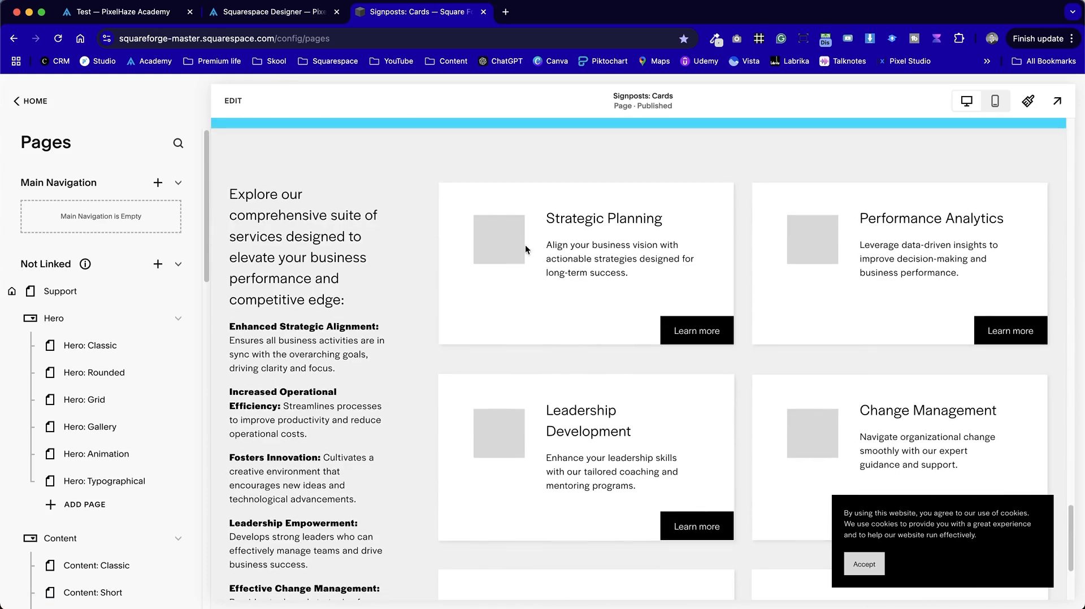
click(865, 565)
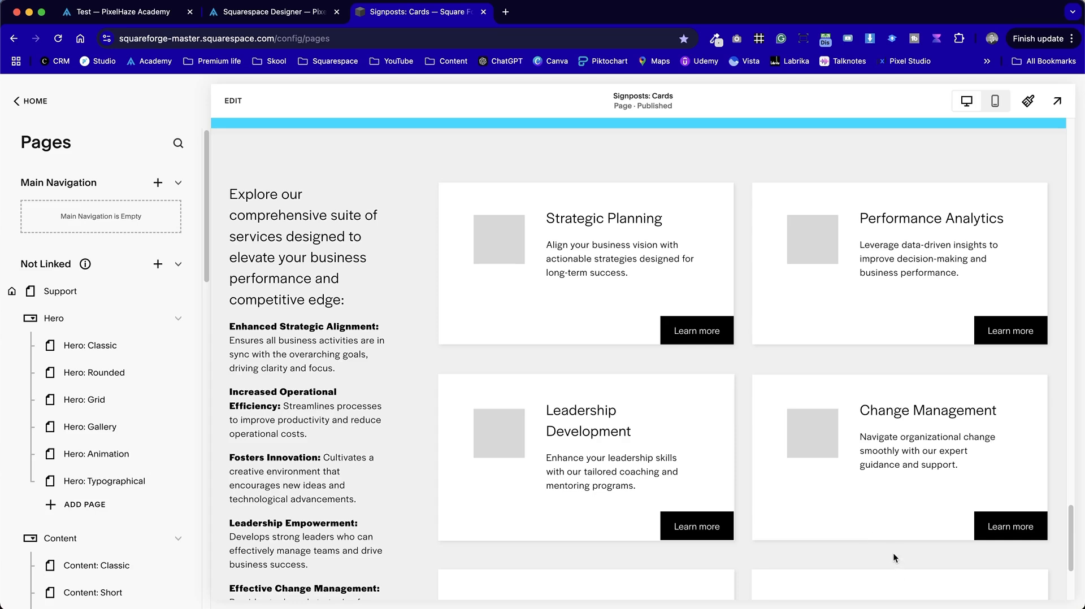
Return to the Test page, add a text block to the dark section, enlarge it and open it for text entry
key(ctrl+shift+Tab)
key(ctrl+shift+Tab)
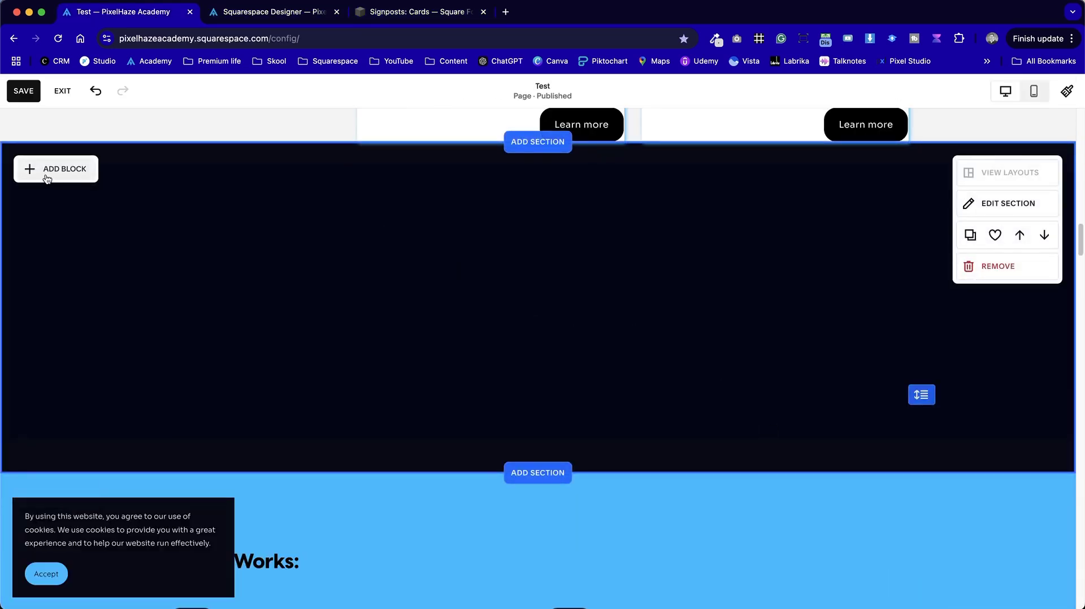
click(47, 179)
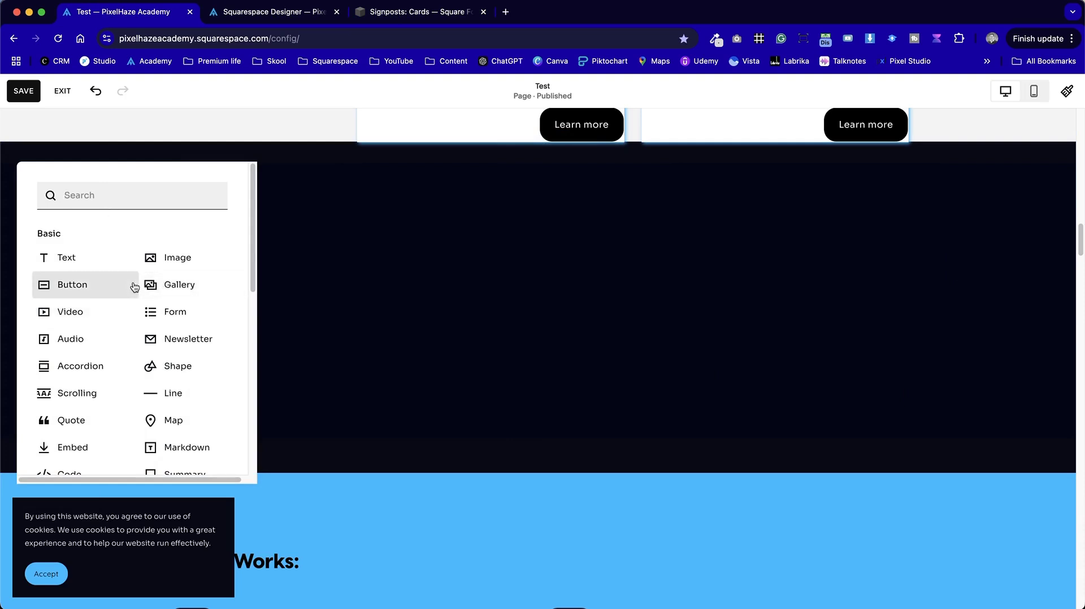
click(120, 260)
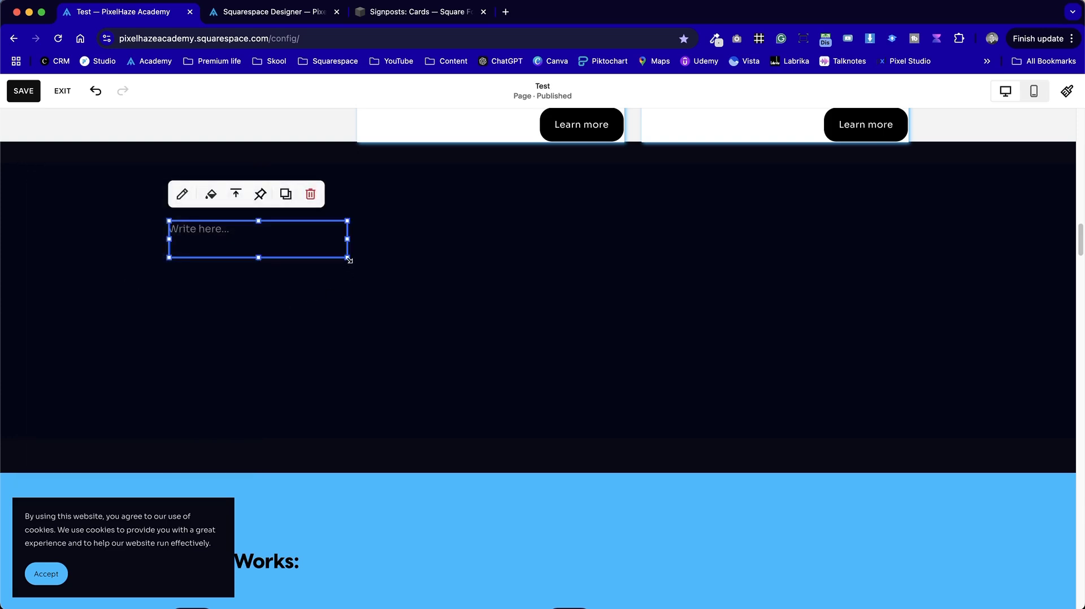
drag(348, 259, 478, 336)
click(211, 240)
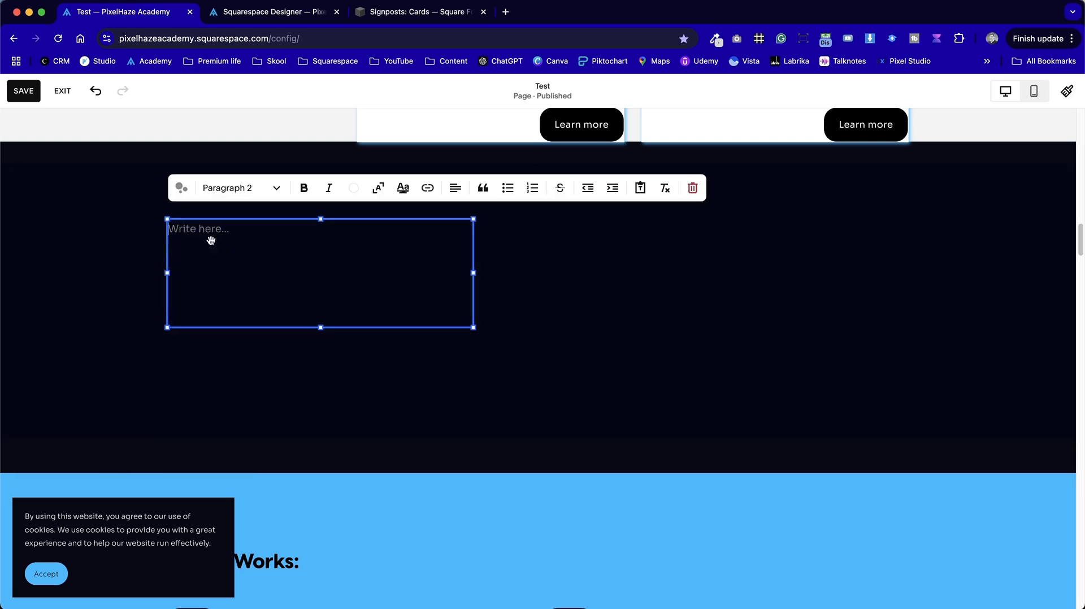
Copy the Strategic Planning heading and description from the Square Forge page into the new text block on the Test page
key(super+3)
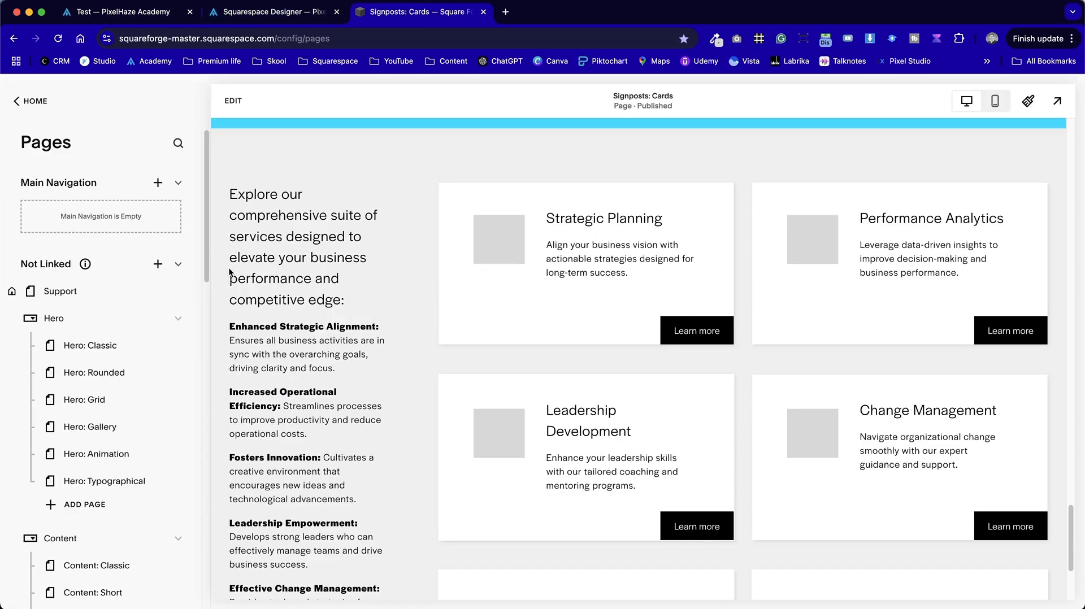
drag(634, 274, 528, 219)
key(super+c)
key(super+1)
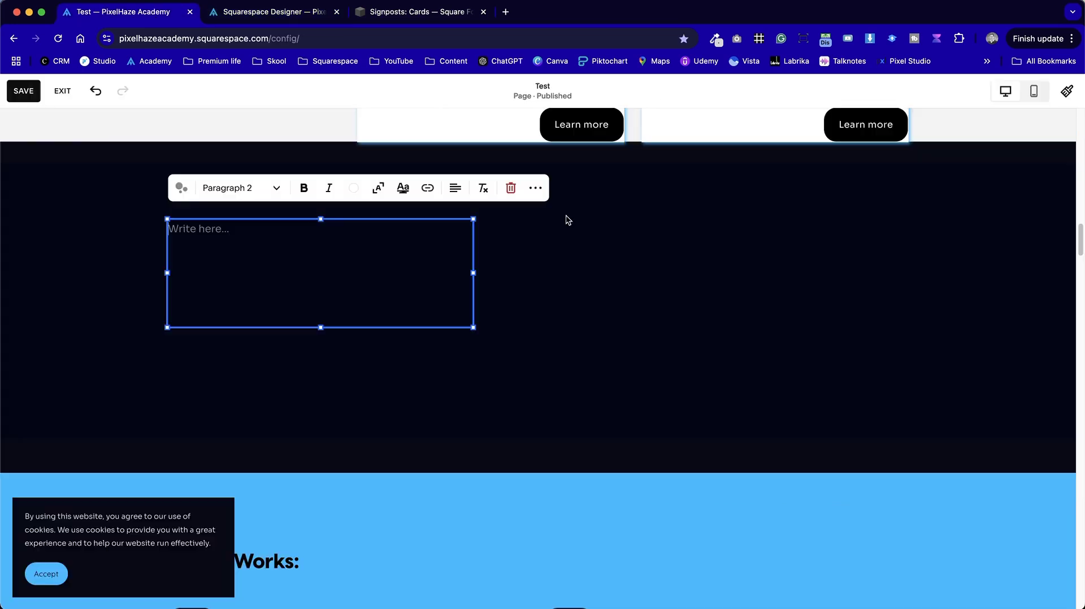
key(super+v)
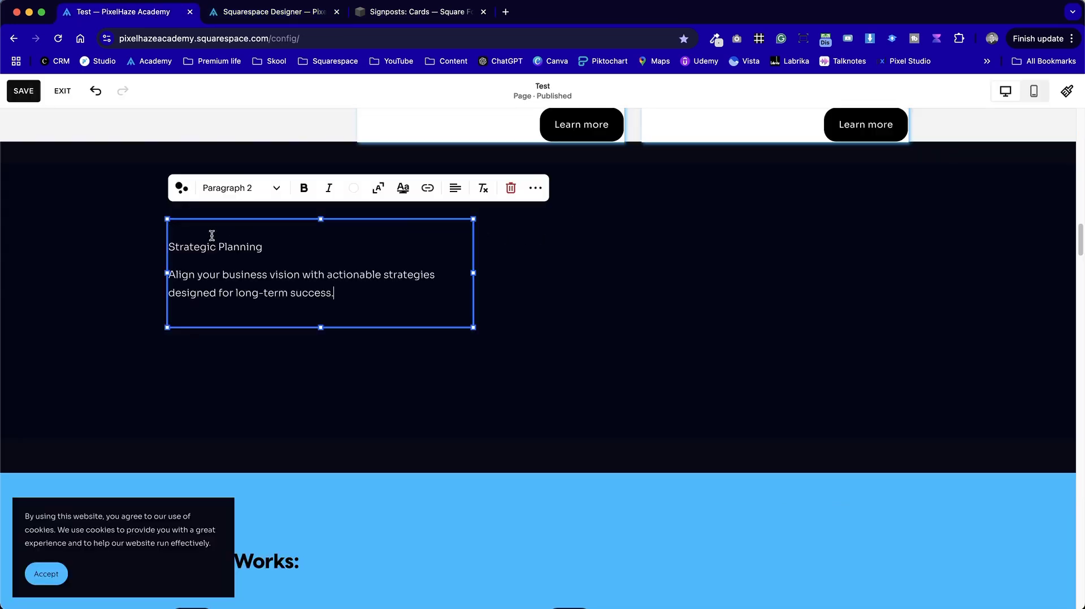
click(281, 375)
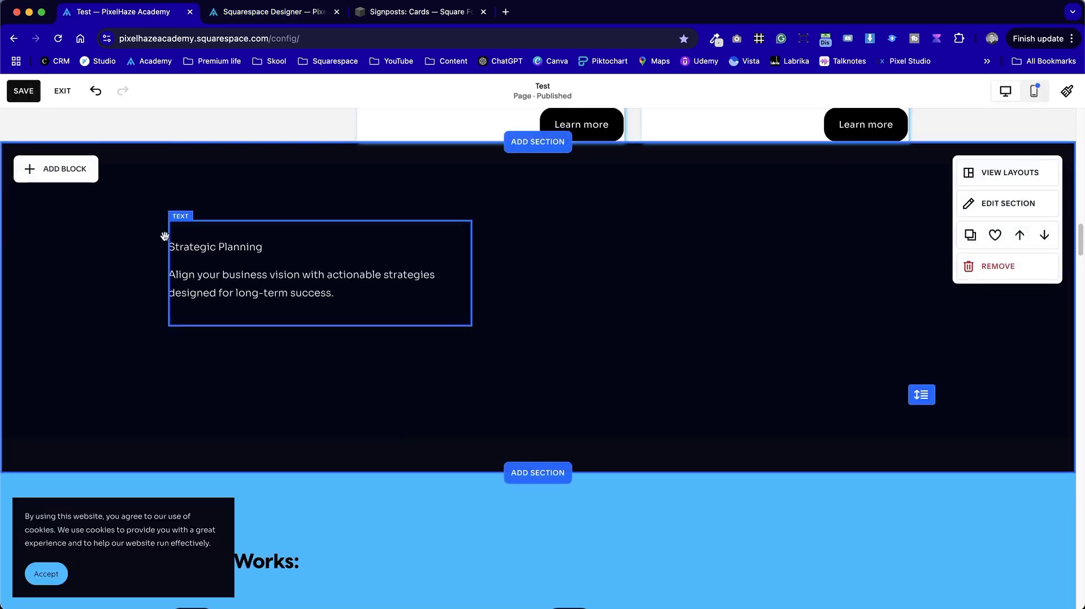
Add a shape block to the dark section and widen it to span the Strategic Planning text block
click(76, 174)
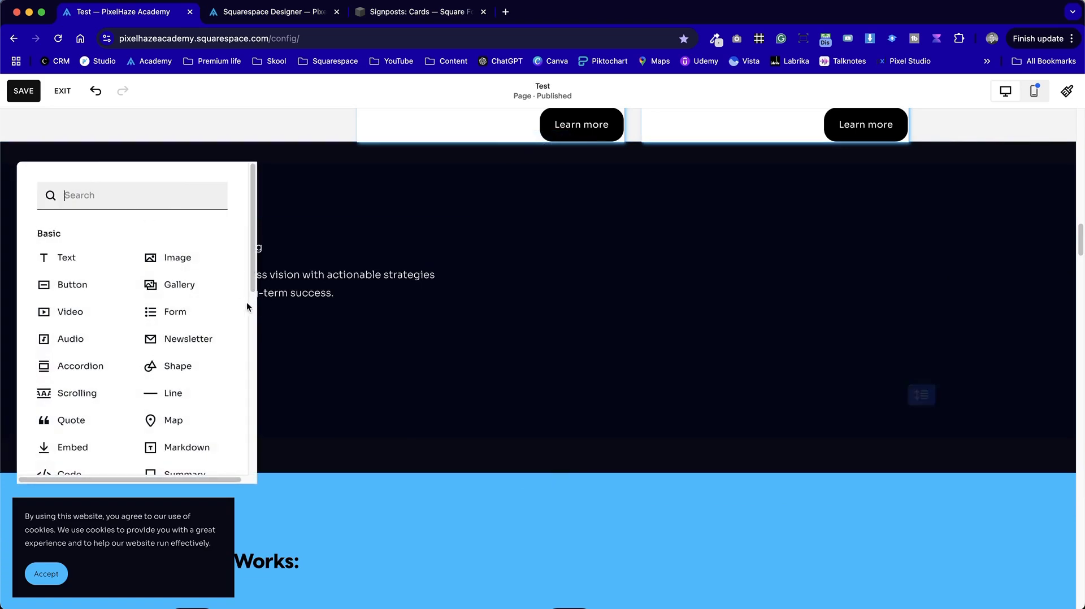
click(197, 365)
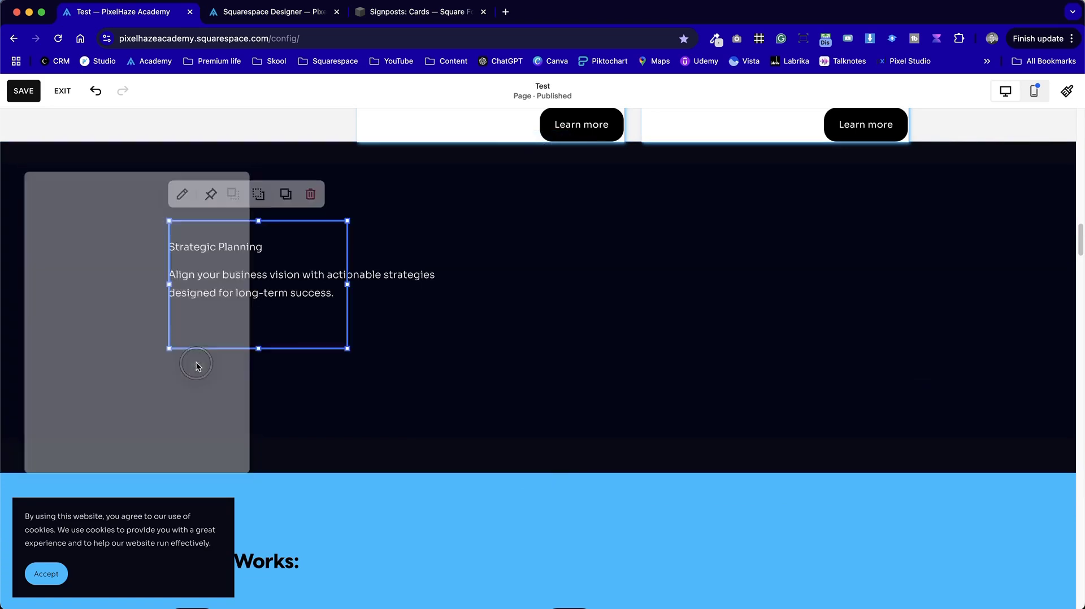
drag(347, 285, 502, 284)
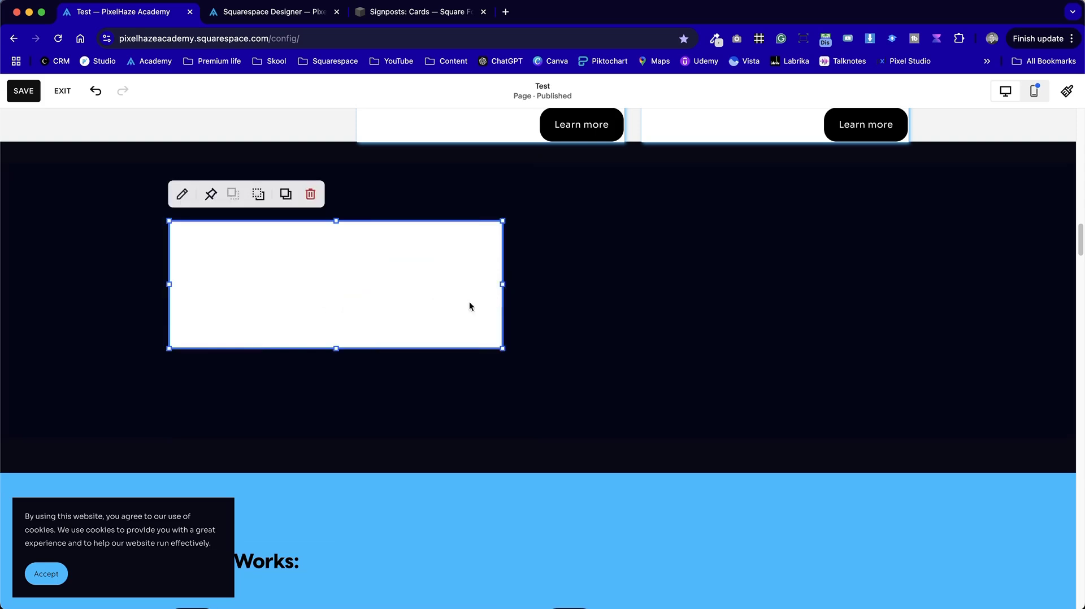
Color the shape with the palette's dark navy and place it behind the Strategic Planning text
click(183, 196)
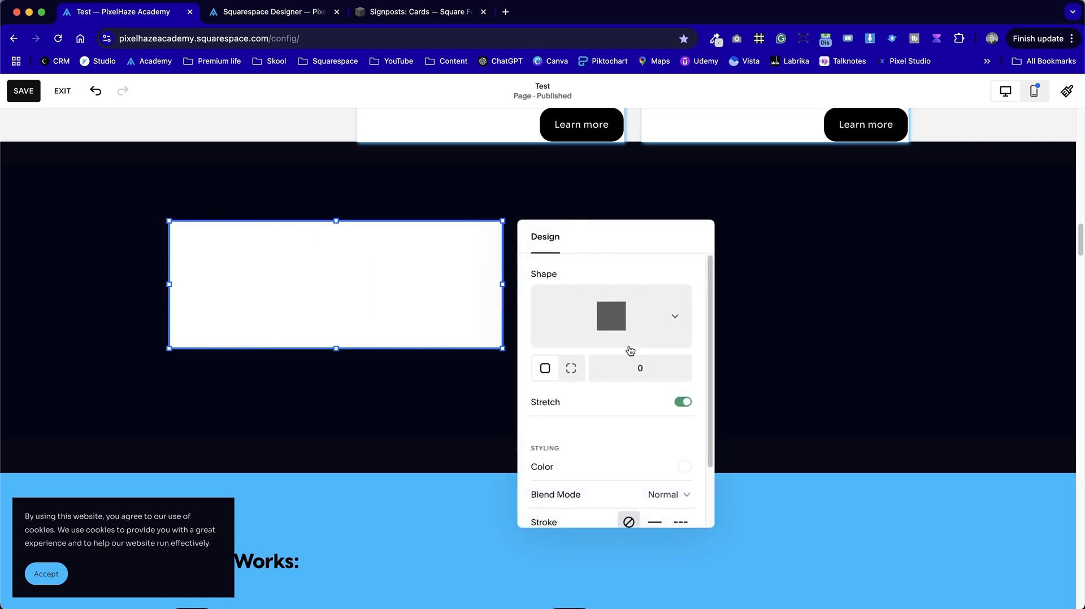
scroll(650, 339, down, 2)
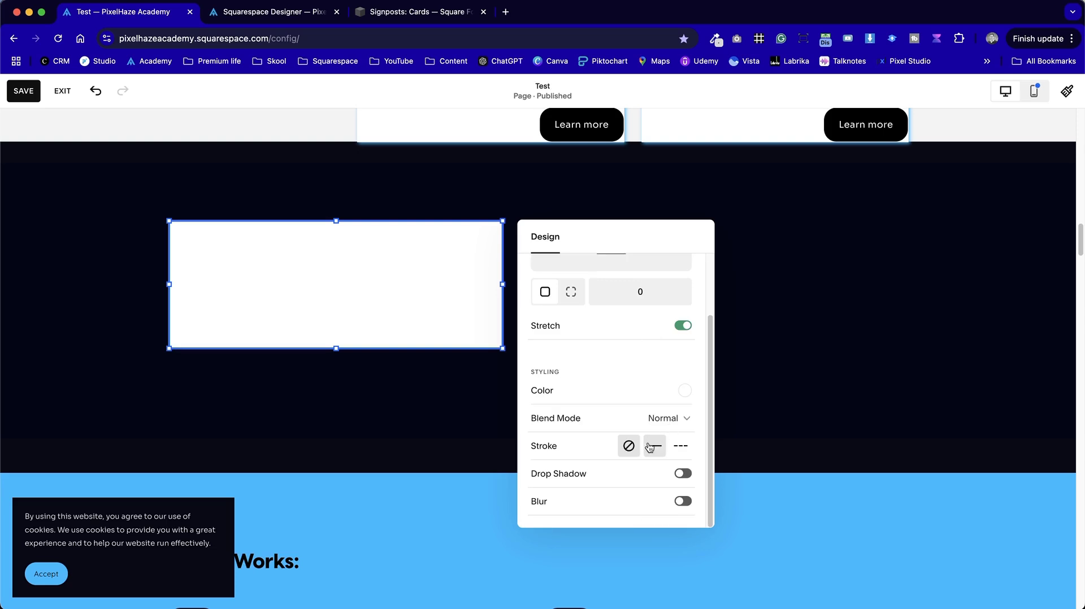
click(684, 394)
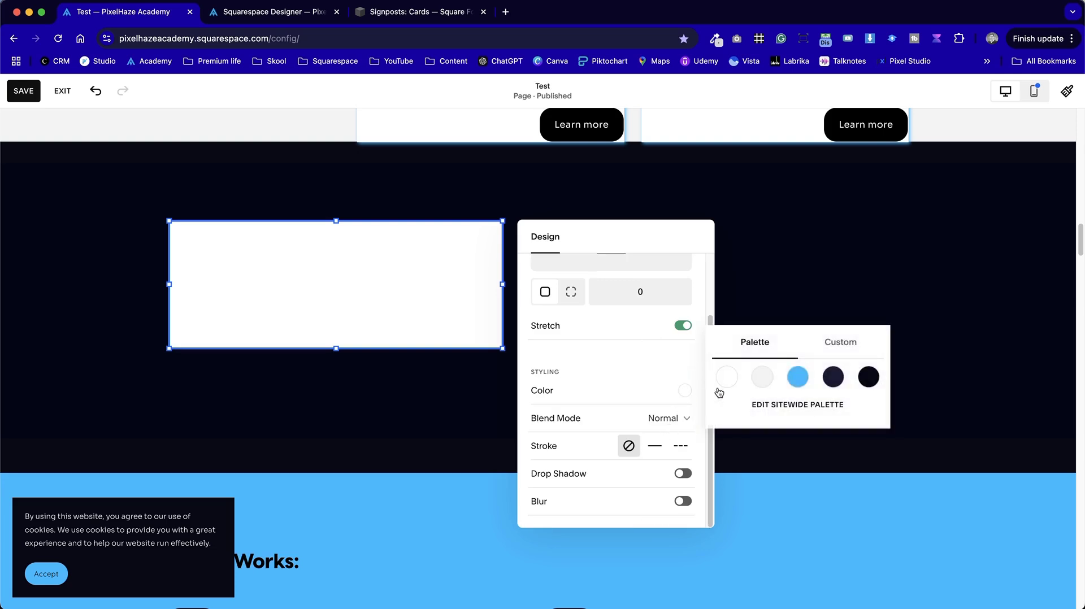
click(839, 377)
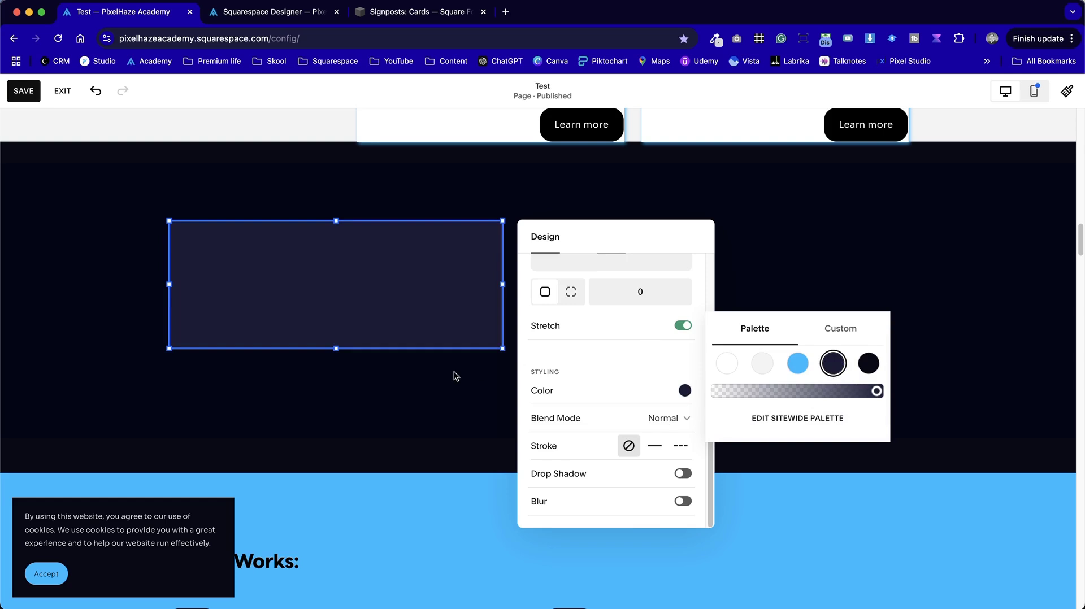
click(443, 408)
click(477, 296)
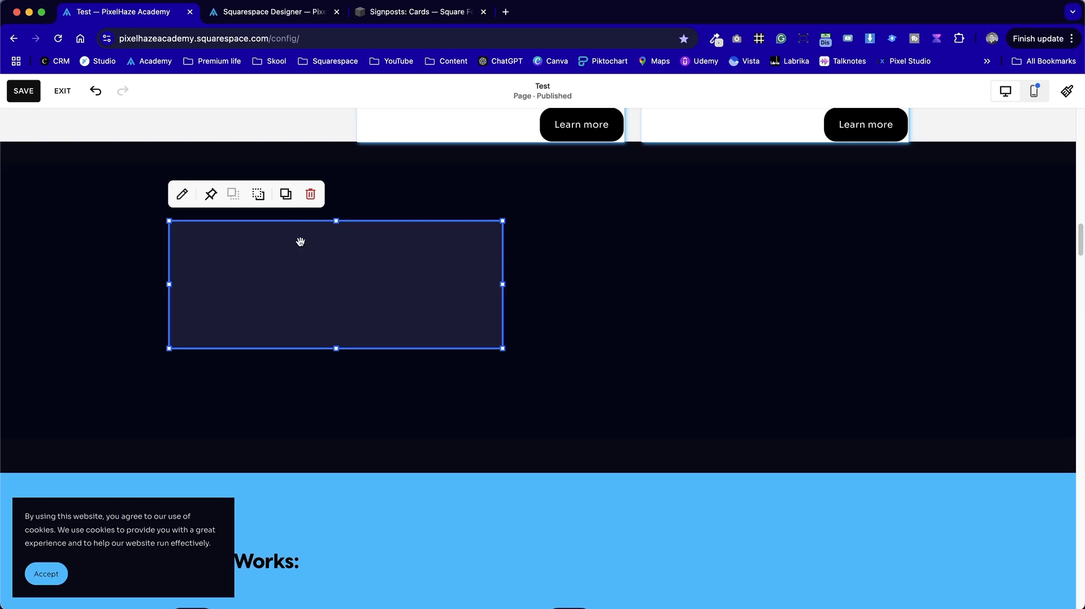
click(256, 198)
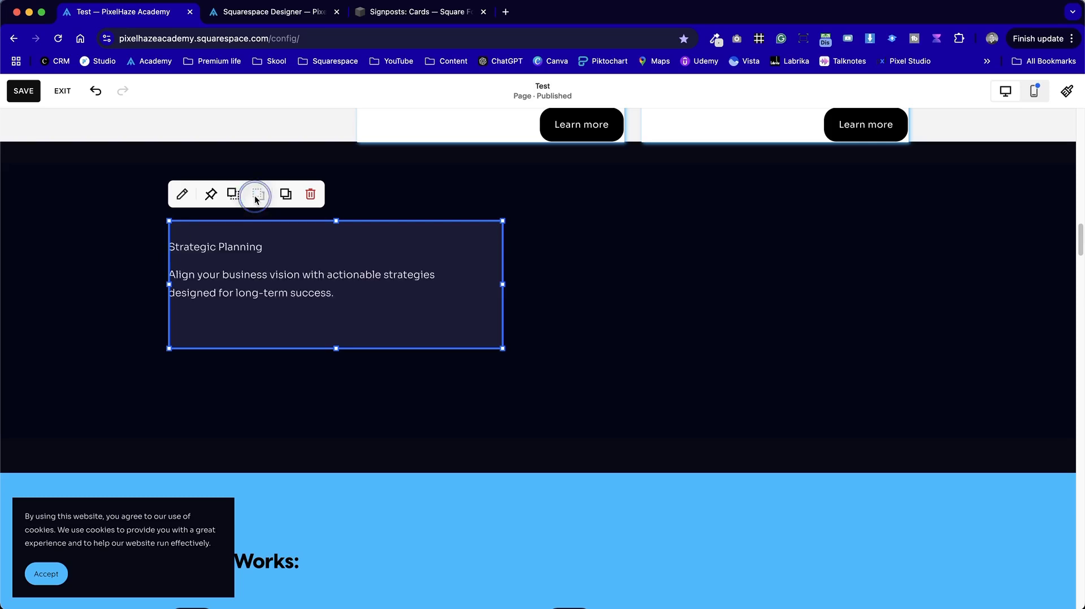
click(709, 346)
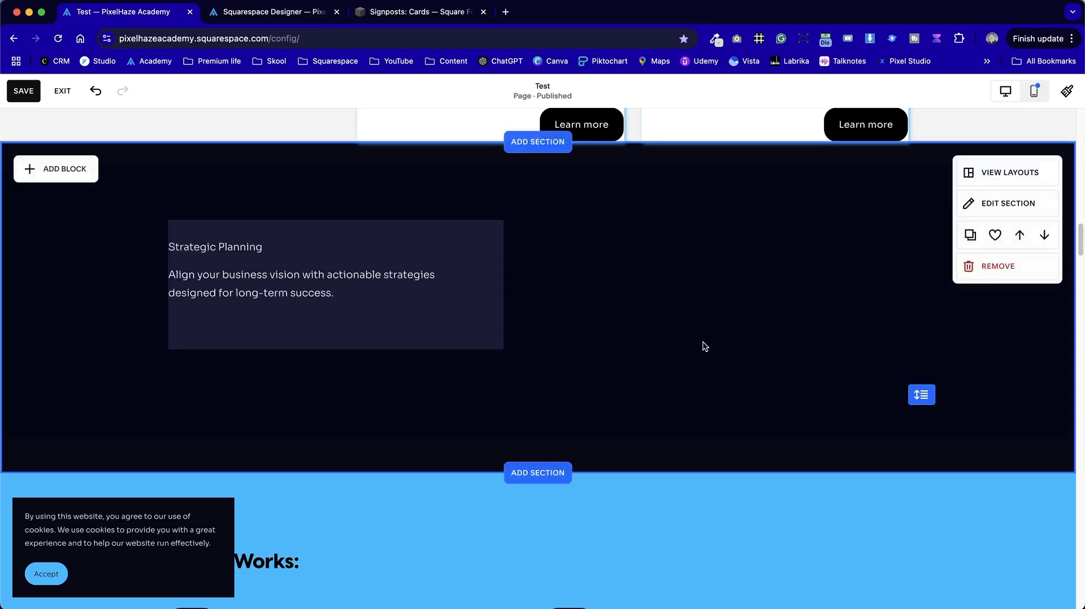
Move the Strategic Planning text block down and right inside the shape, and narrow it from its left edge
drag(297, 275, 326, 298)
click(214, 293)
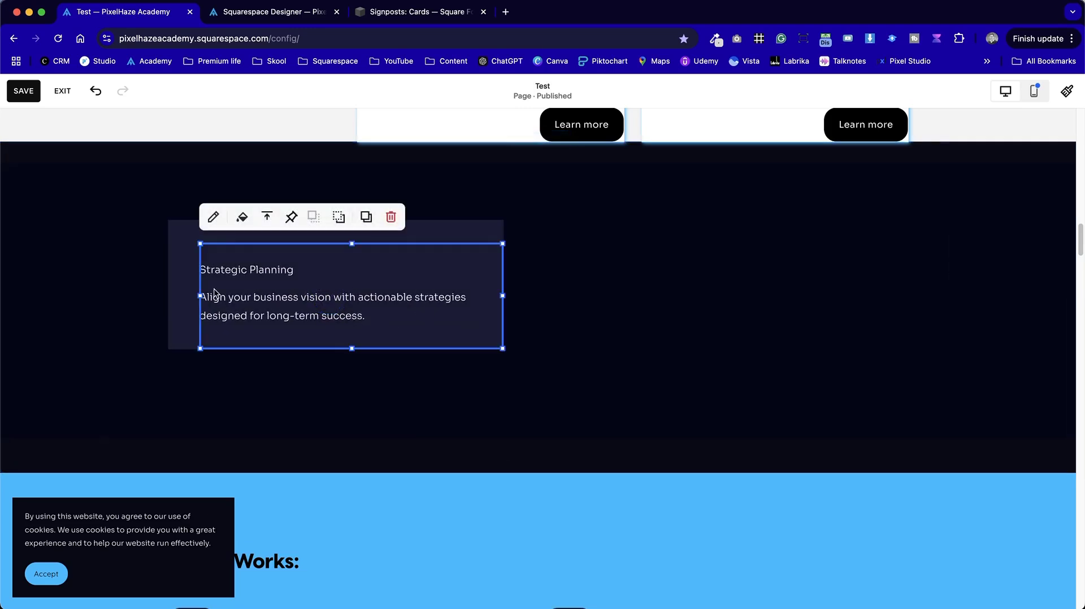
drag(202, 299, 262, 298)
click(537, 382)
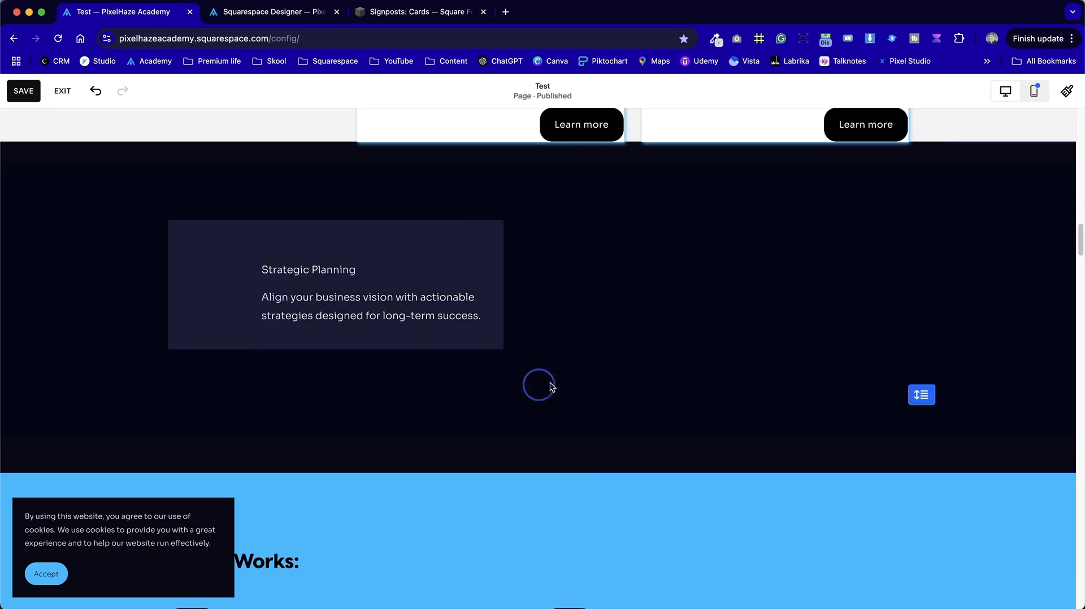
Resize the navy shape into a taller, narrower card and shift the Strategic Planning text block slightly left
click(204, 295)
drag(333, 349, 334, 394)
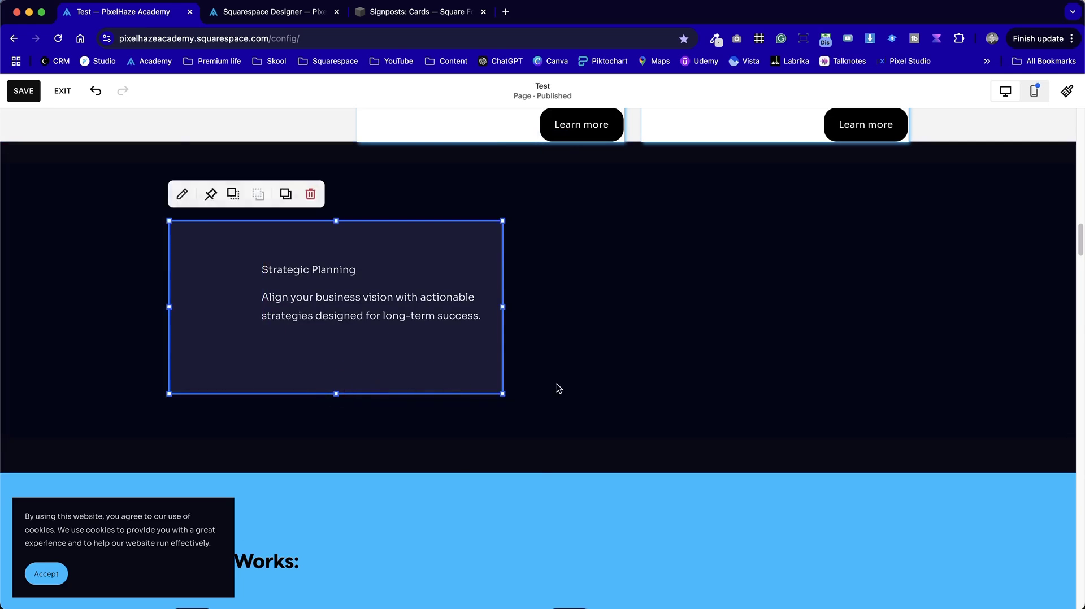
click(552, 388)
drag(504, 301, 395, 301)
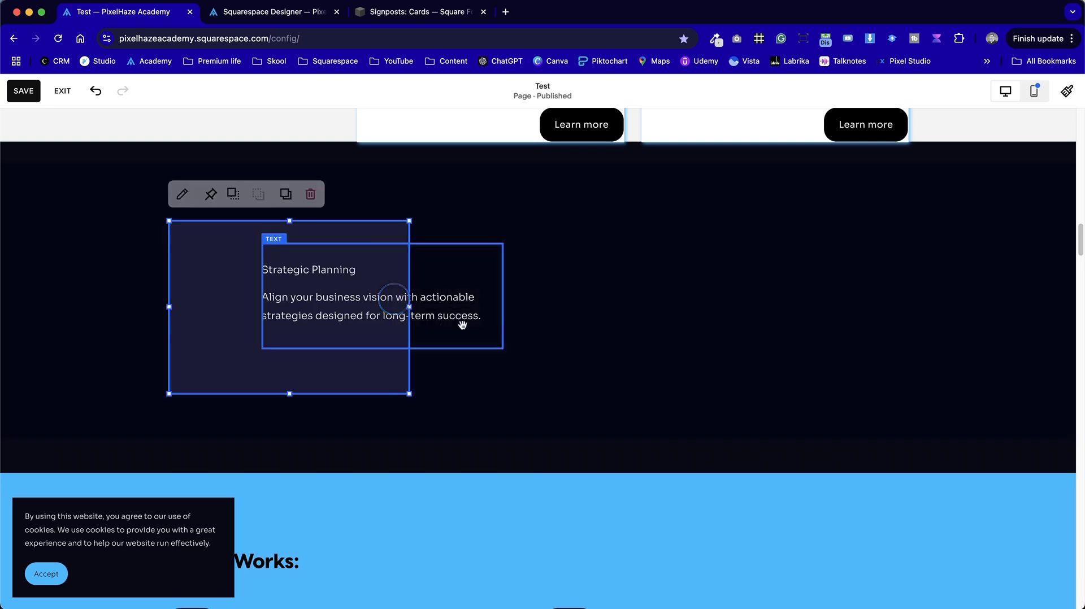
drag(426, 343, 389, 317)
click(467, 396)
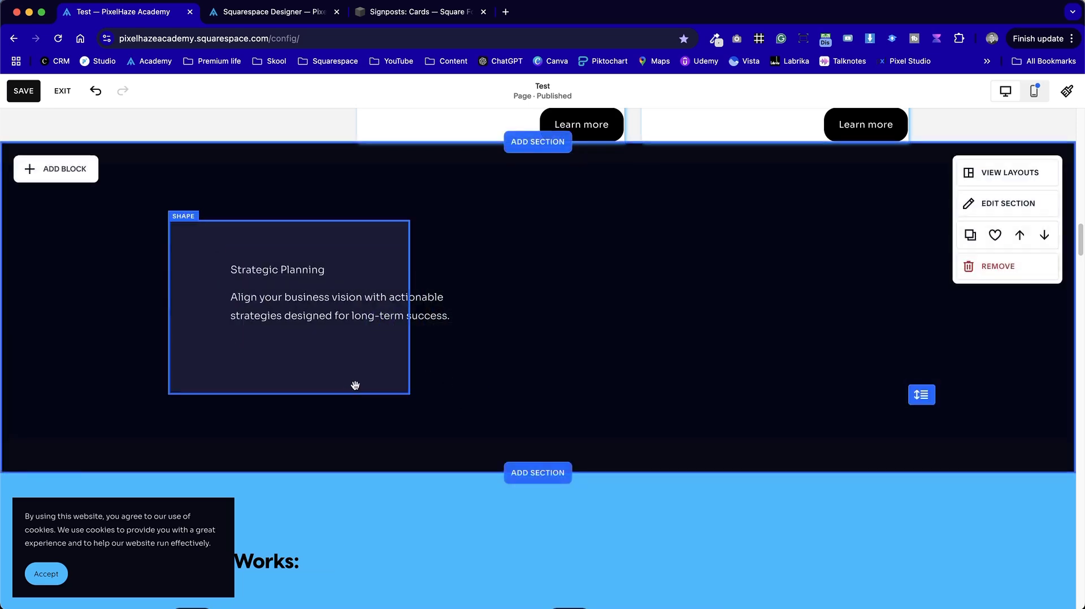
Duplicate the navy card shape twice and arrange the copies into an evenly spaced row of three equal cards
click(361, 374)
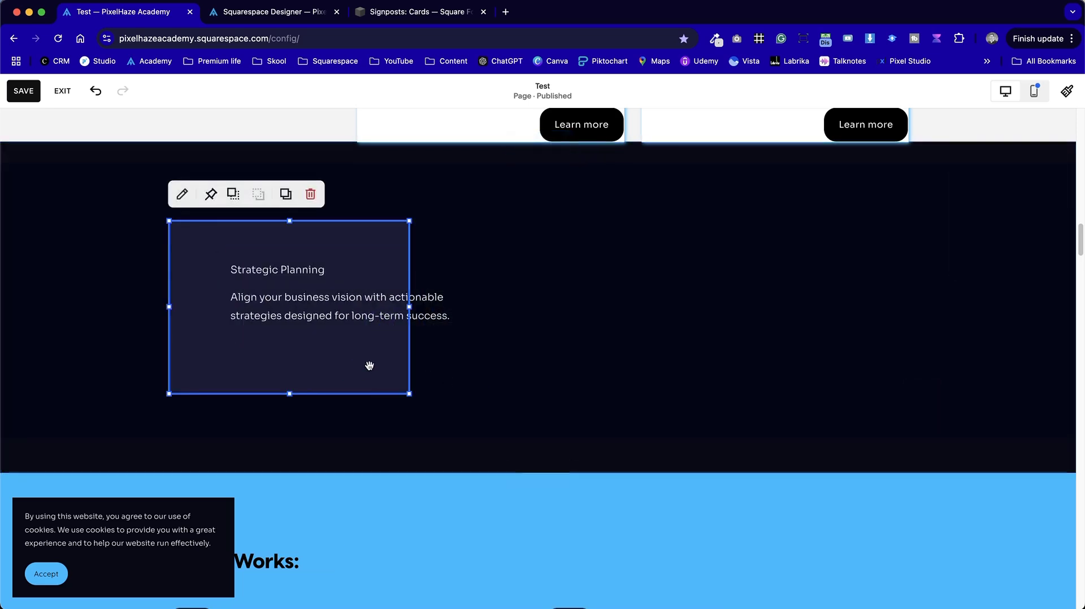
click(286, 194)
drag(361, 373, 719, 314)
click(482, 187)
click(913, 438)
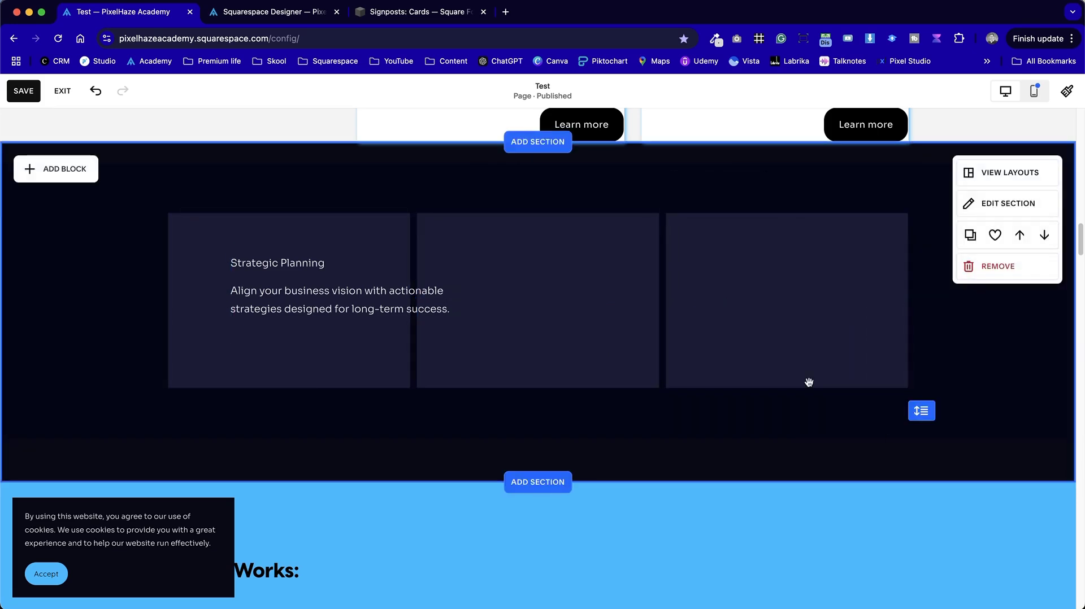
click(726, 326)
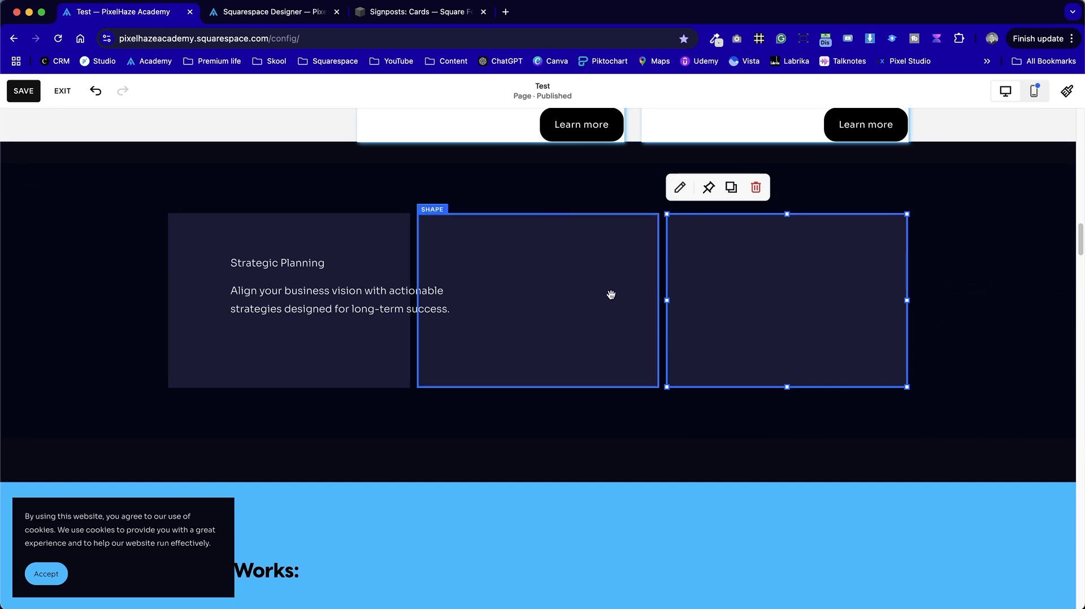
Select the two duplicated navy card shapes and delete both
drag(824, 317, 860, 283)
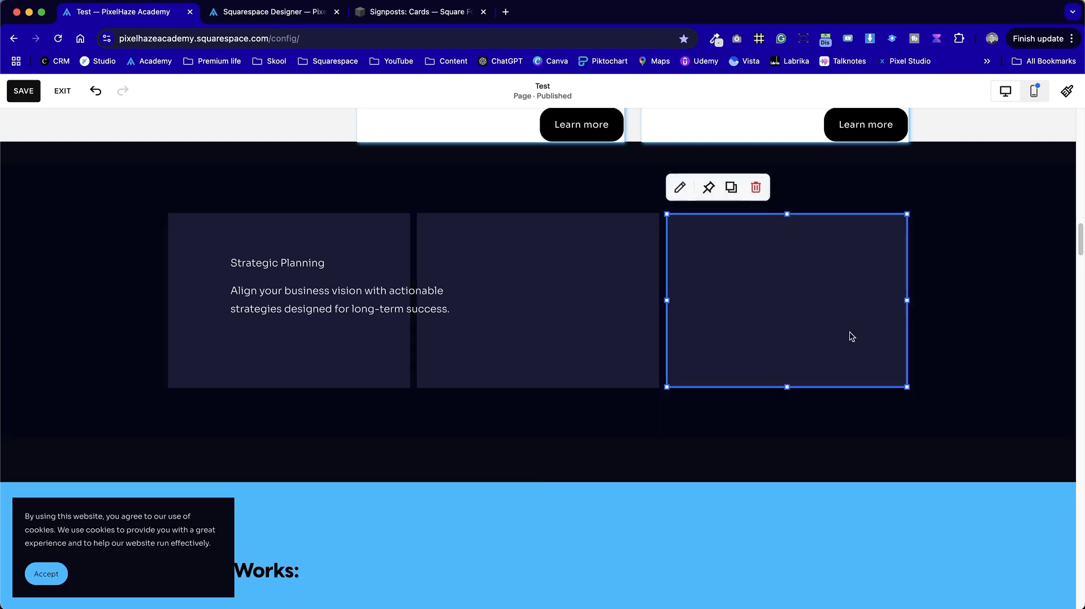
click(617, 433)
drag(558, 429, 840, 310)
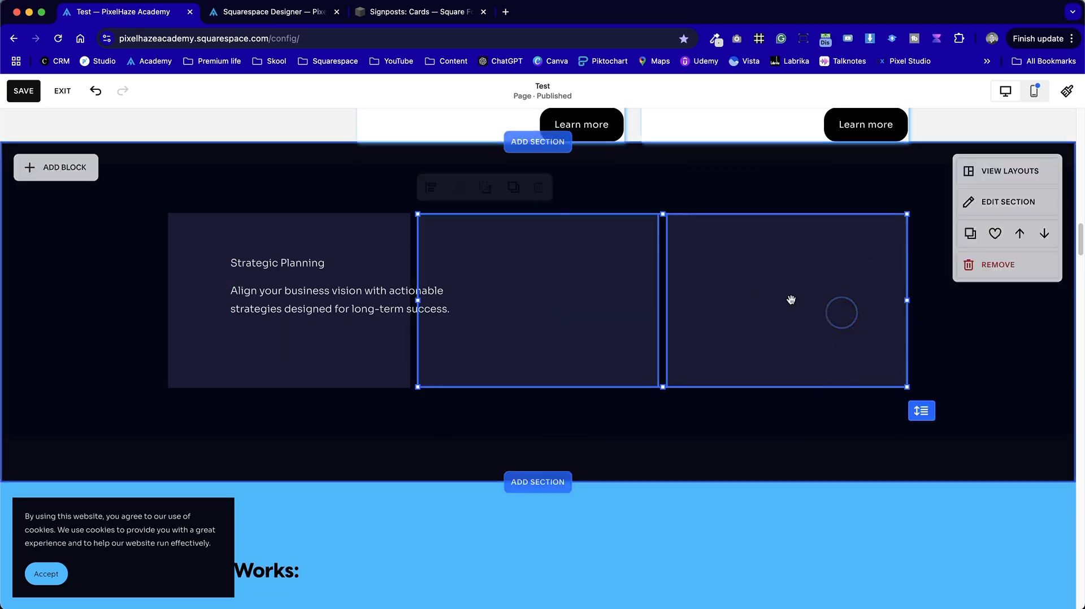
click(534, 188)
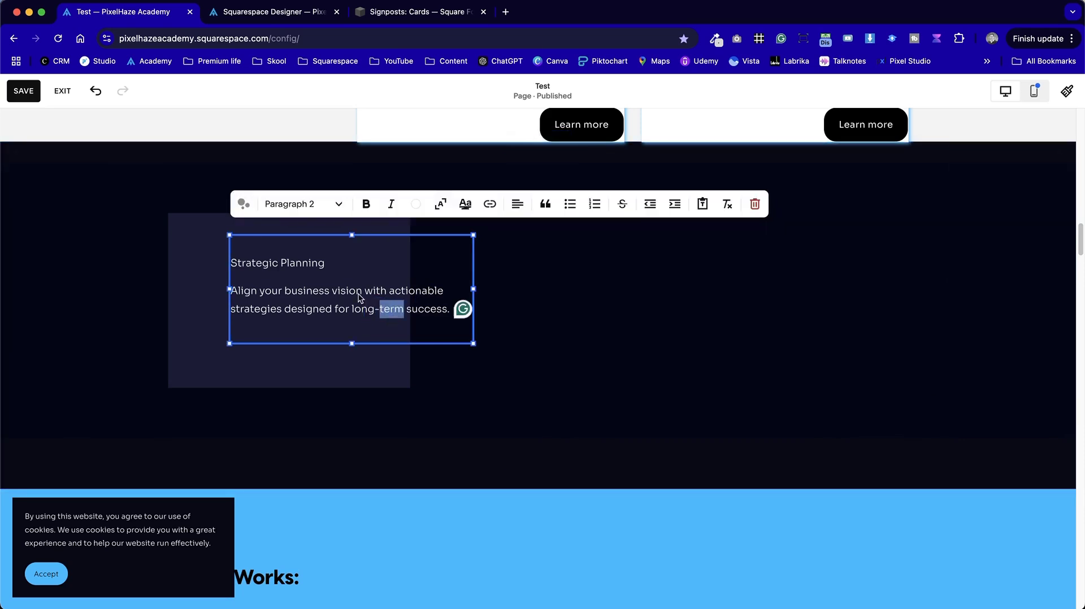
Format the description under Strategic Planning as Paragraph 3 and narrow the text block from its right edge to fit inside the card
click(302, 204)
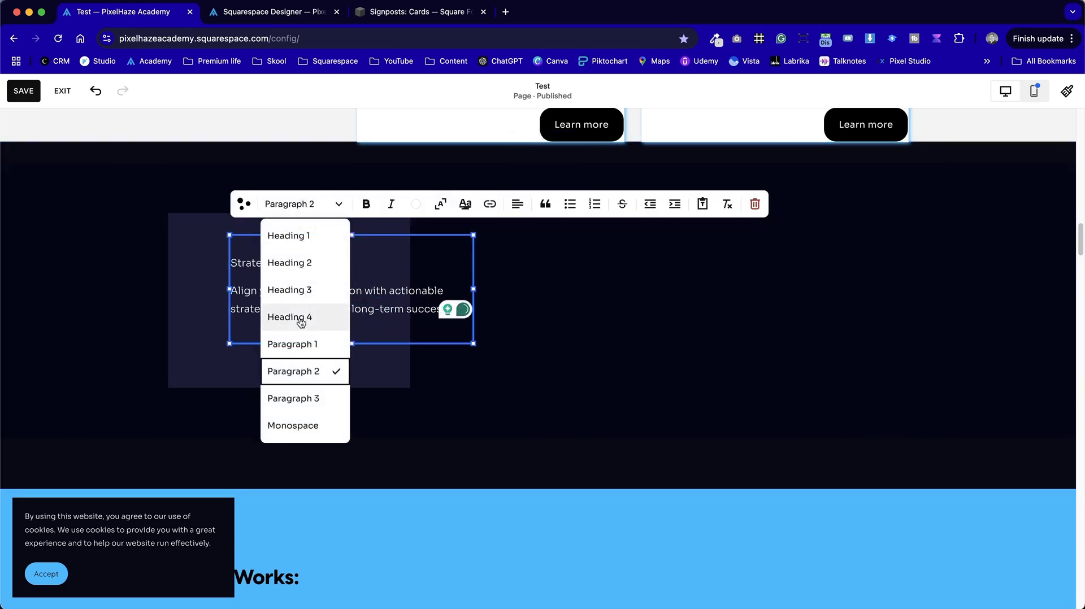
click(292, 398)
click(619, 370)
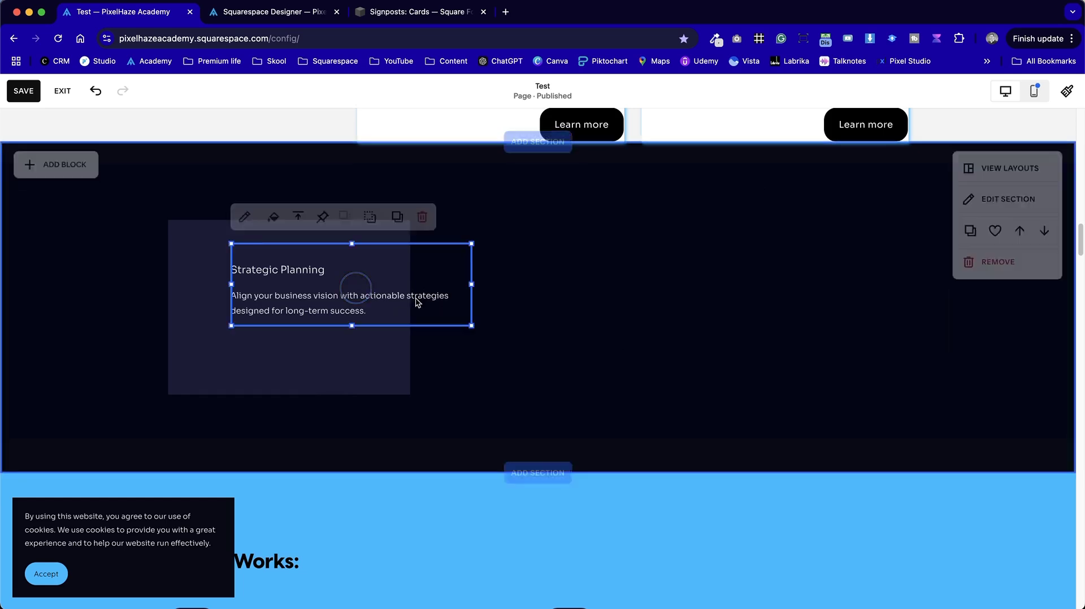
drag(472, 284, 369, 291)
click(540, 328)
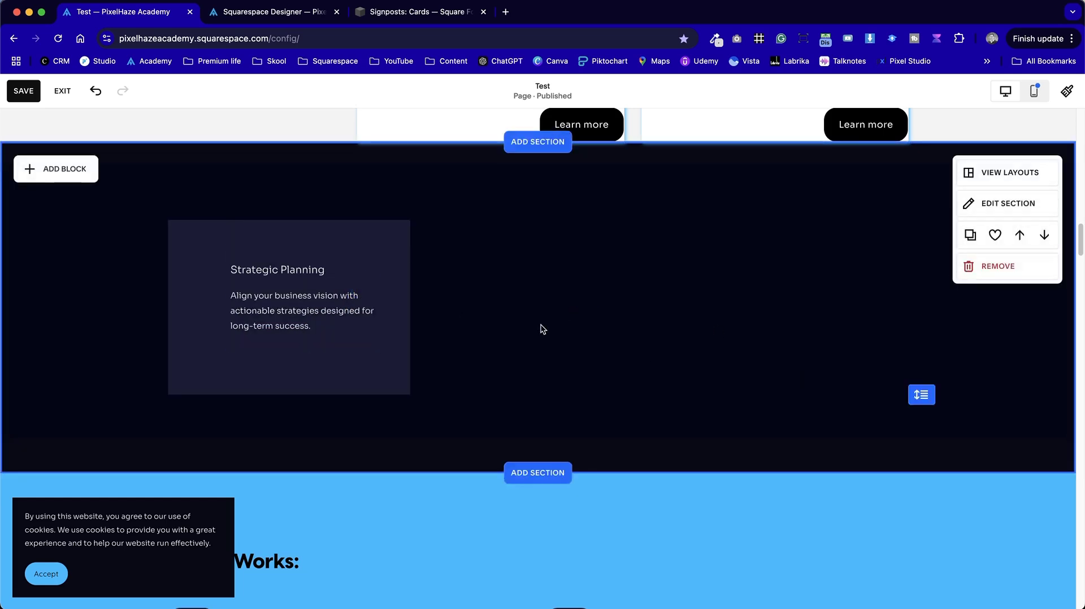
click(278, 319)
mouse_move(236, 296)
mouse_down()
mouse_move(262, 296)
mouse_move(247, 294)
mouse_up()
click(570, 353)
click(395, 320)
mouse_move(406, 300)
mouse_down()
mouse_move(428, 301)
mouse_move(417, 298)
mouse_up()
click(627, 347)
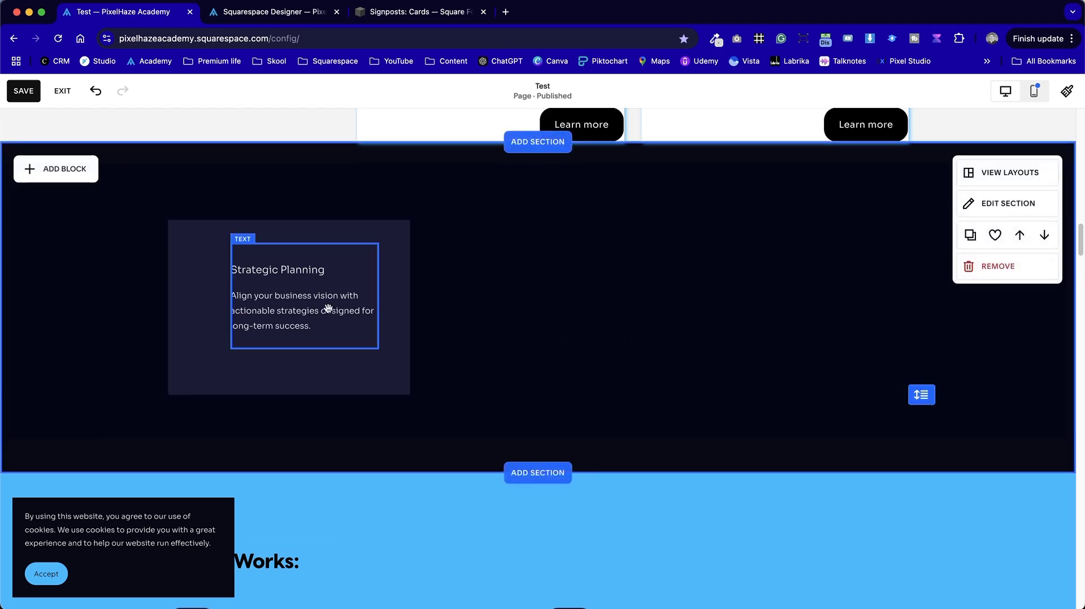
Move the Strategic Planning text block to the card's right edge and widen it leftward
drag(289, 305, 319, 306)
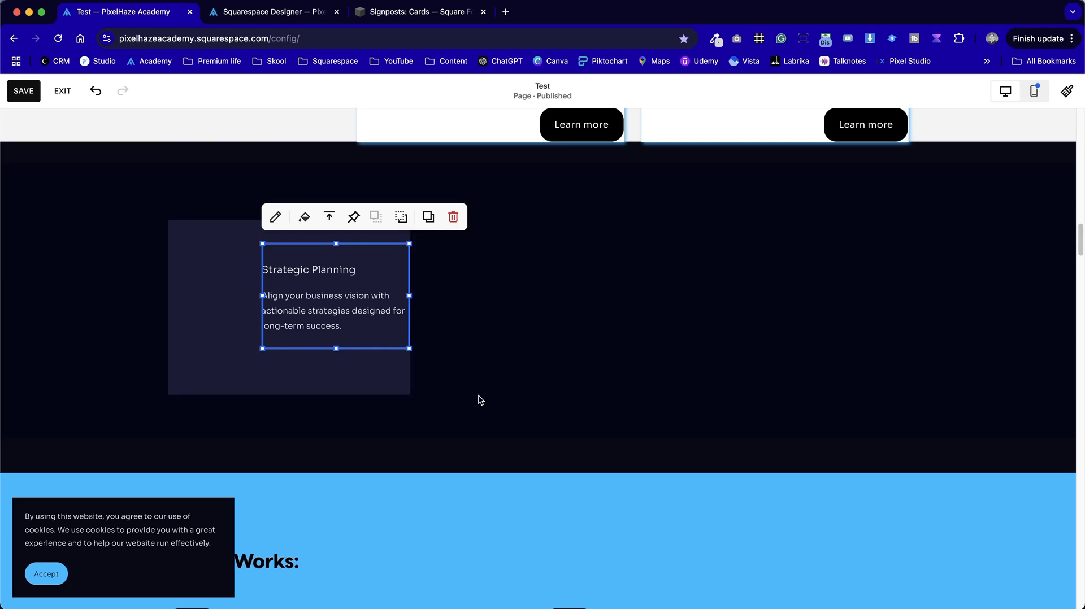
click(551, 380)
click(320, 303)
drag(262, 295, 231, 298)
click(568, 344)
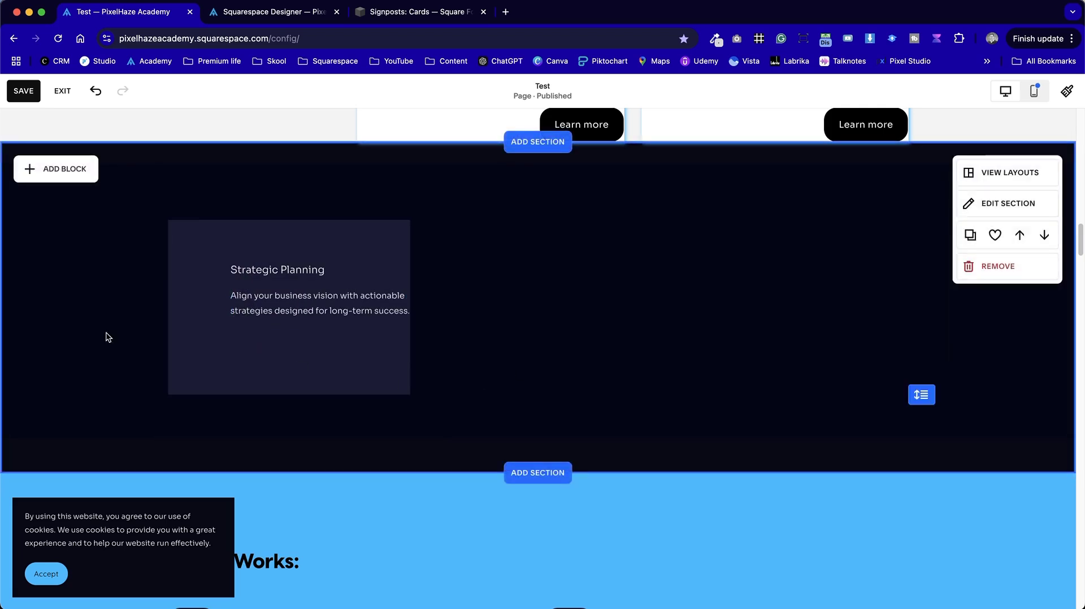
Enable a background on the Strategic Planning text block, using the palette's dark navy at fully transparent opacity
click(387, 303)
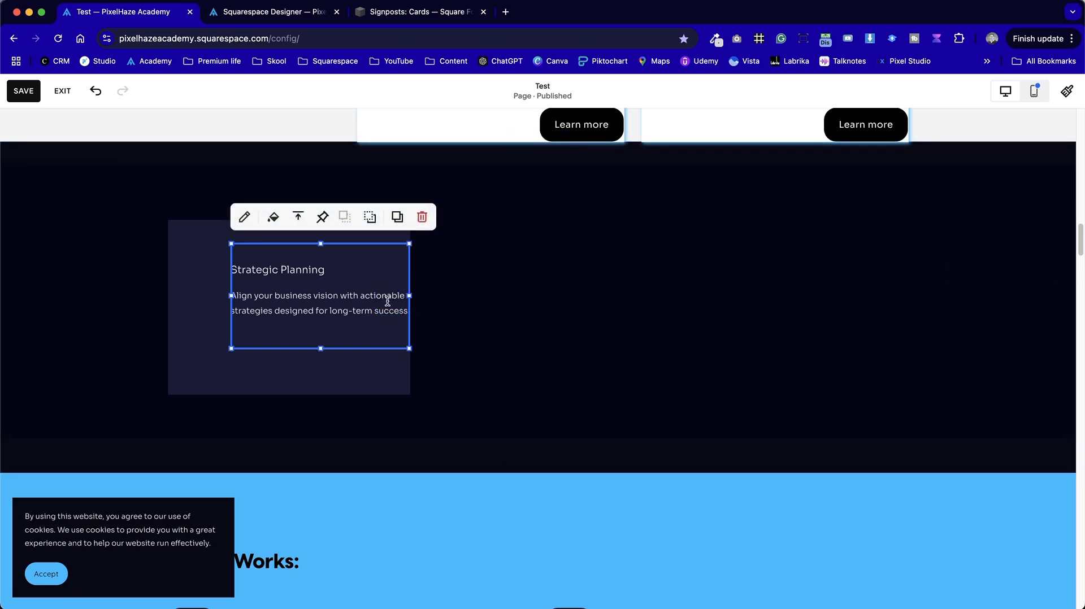
click(273, 217)
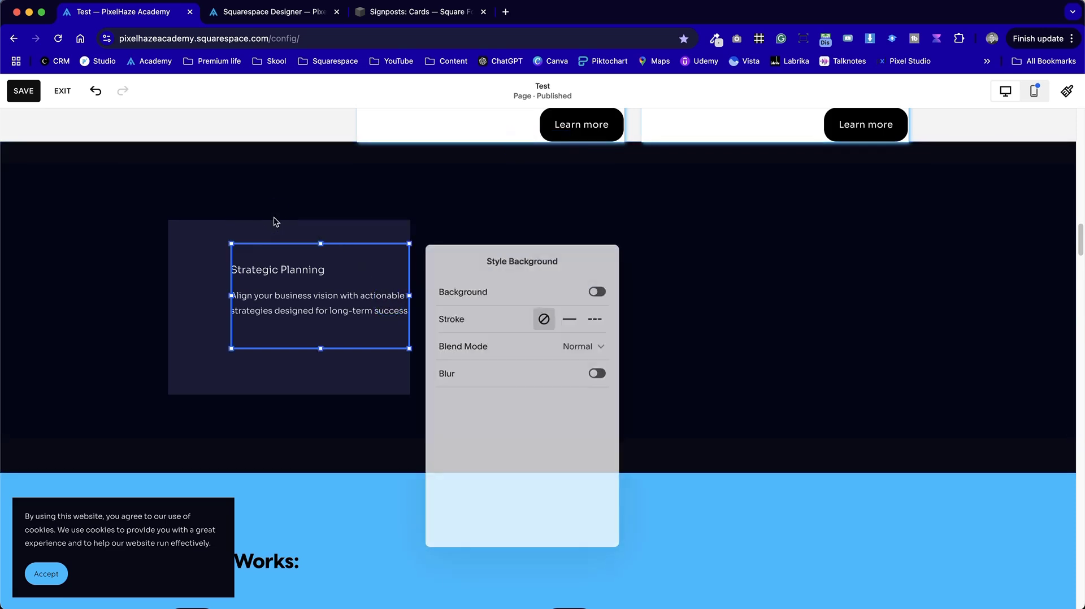
click(601, 292)
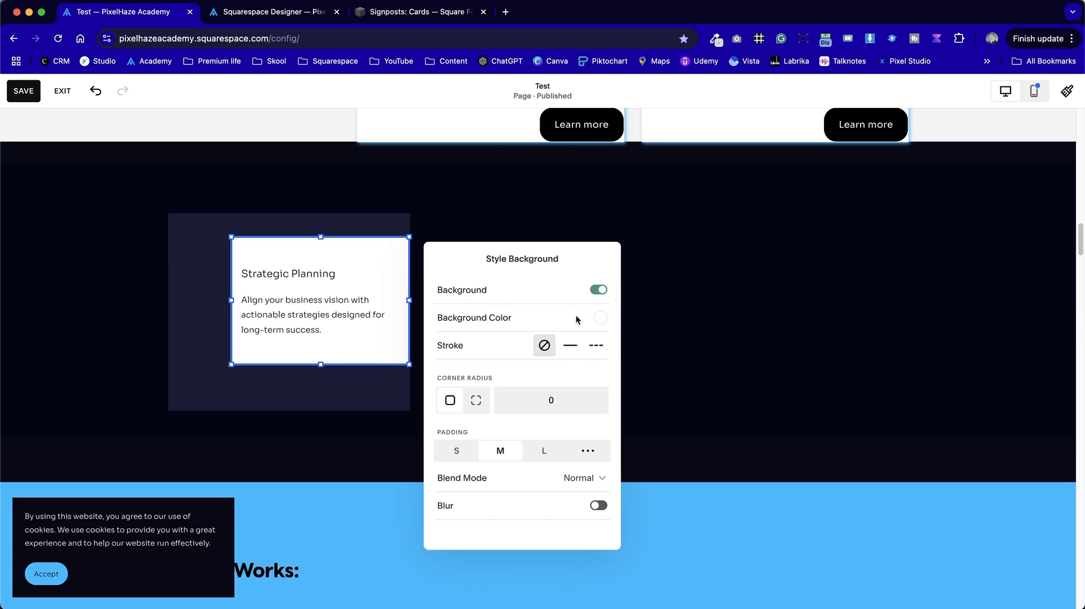
click(602, 320)
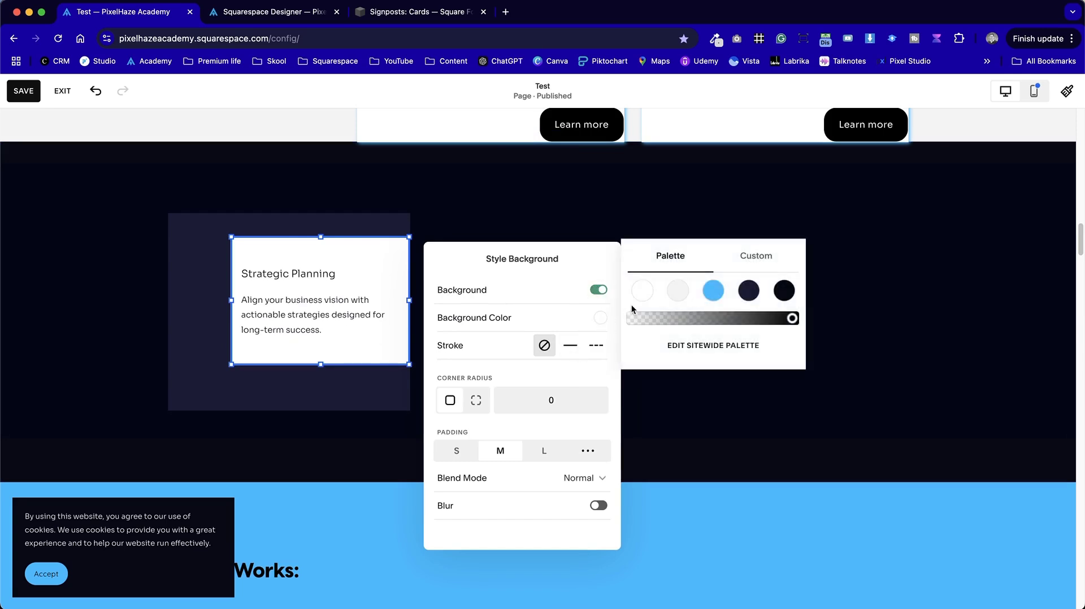
drag(628, 317, 577, 322)
click(757, 296)
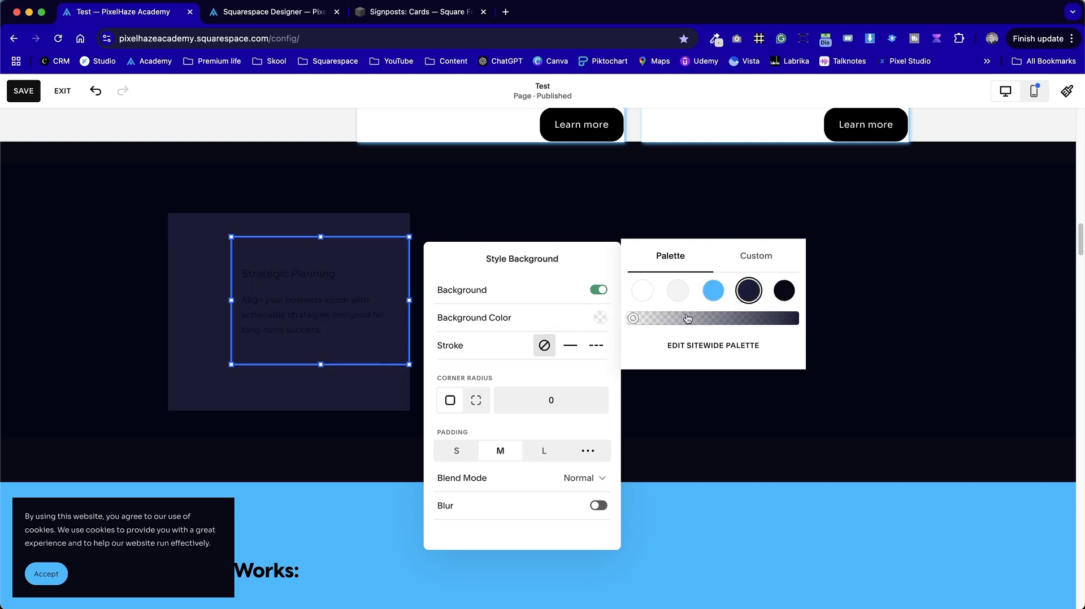
click(489, 292)
Switch the text block to custom padding and increase its left and right padding
click(588, 451)
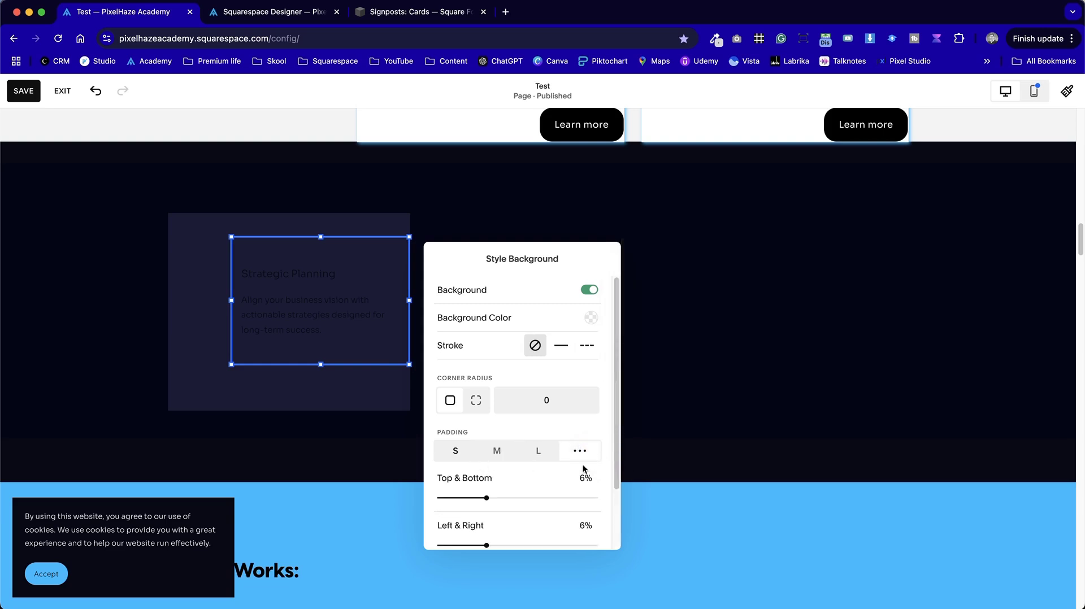
drag(487, 545, 543, 544)
click(836, 392)
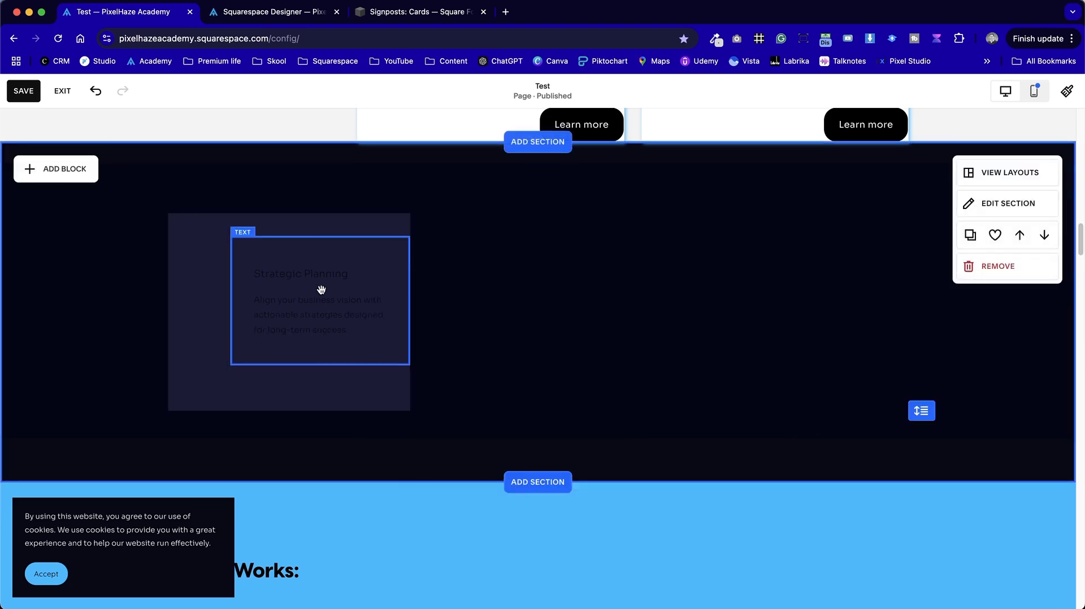
click(320, 291)
mouse_move(228, 300)
mouse_down()
mouse_move(201, 300)
mouse_move(231, 300)
mouse_up()
click(567, 343)
Color all text in the Strategic Planning block with the palette's white
double_click(335, 299)
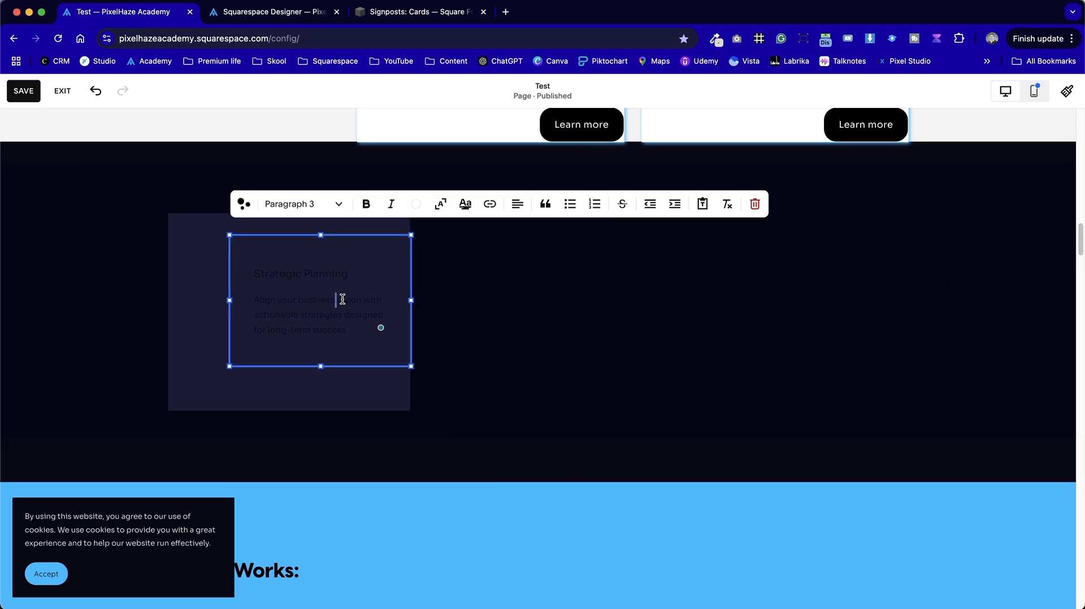
key(super+a)
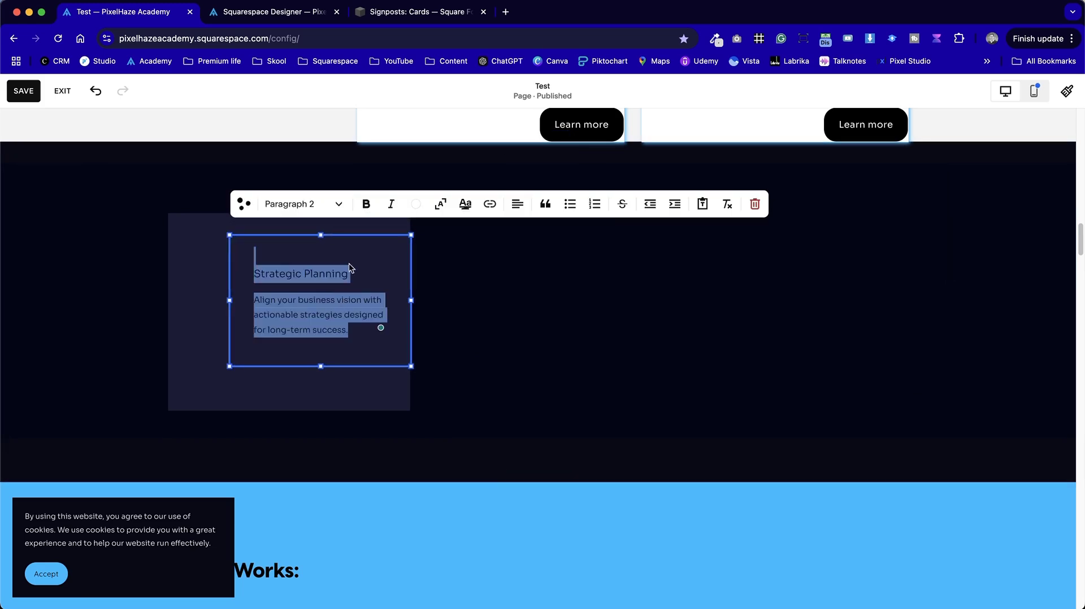
click(420, 206)
click(352, 273)
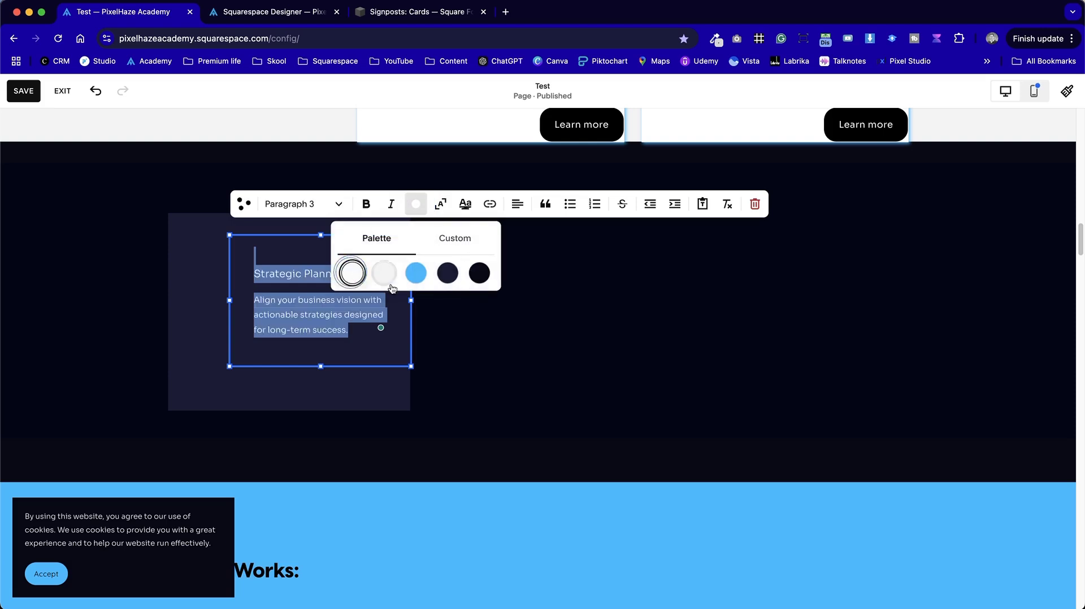
click(525, 314)
Remove the empty line above the Strategic Planning heading in the text block
double_click(286, 278)
key(super+a)
click(249, 274)
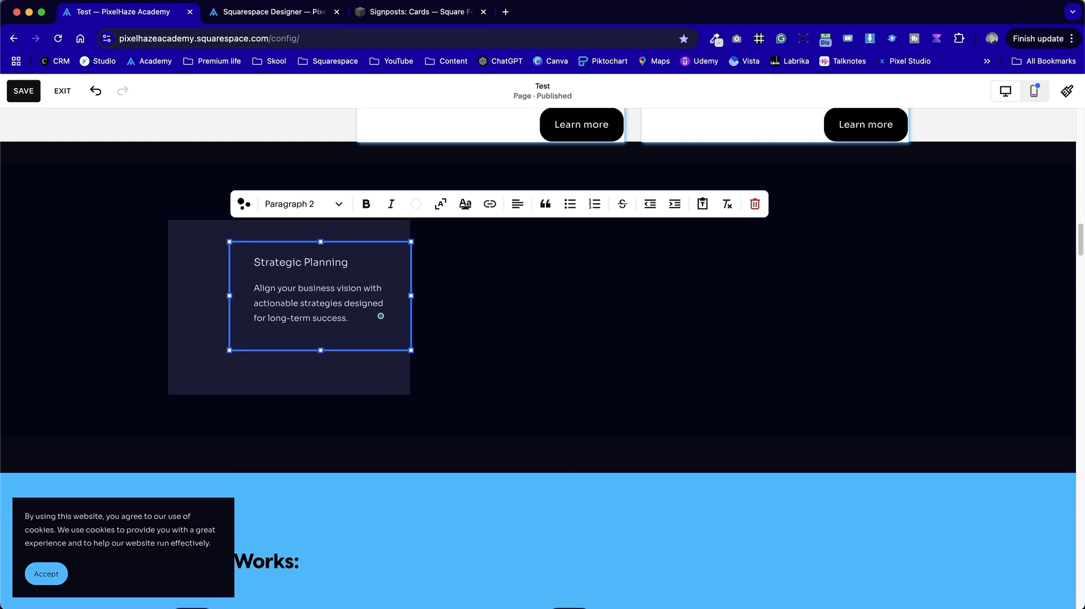
key(Escape)
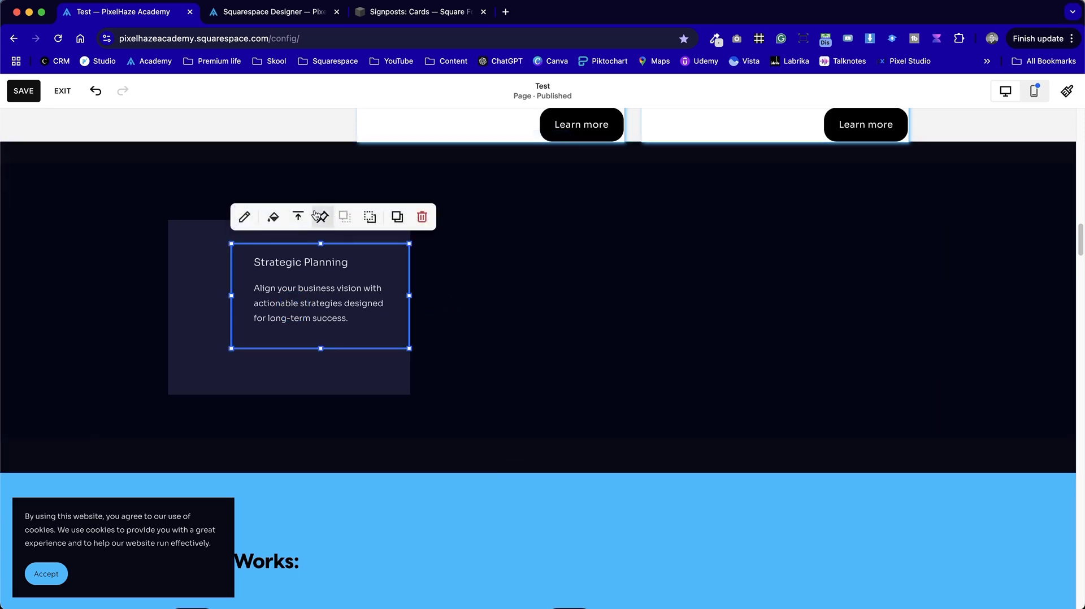
Set the Strategic Planning text block's vertical alignment to middle
click(298, 217)
click(298, 244)
click(518, 287)
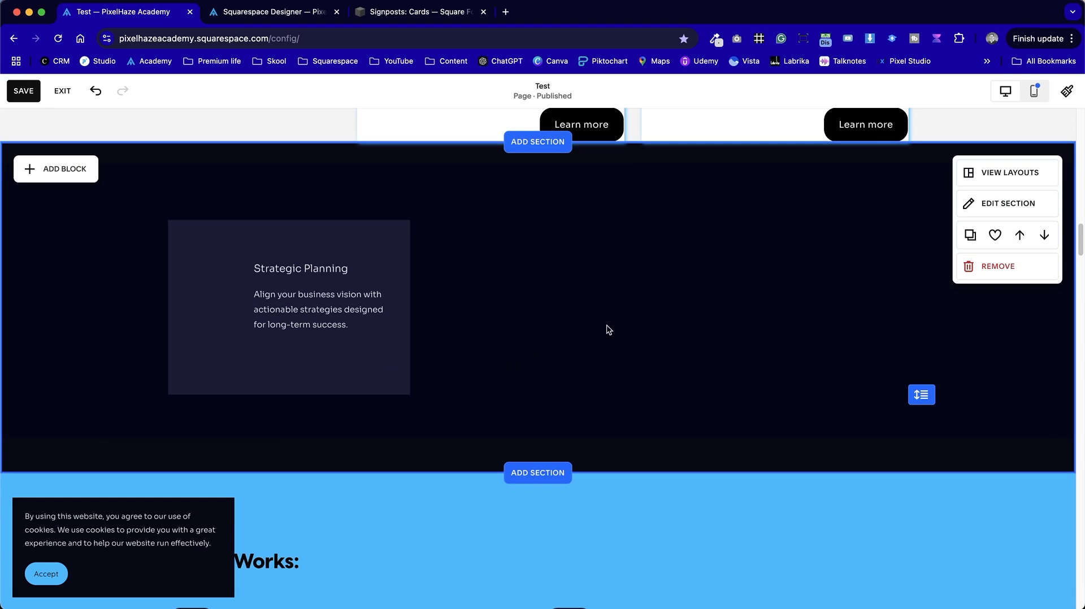
Shorten the navy card shape slightly from its lower edge
click(356, 378)
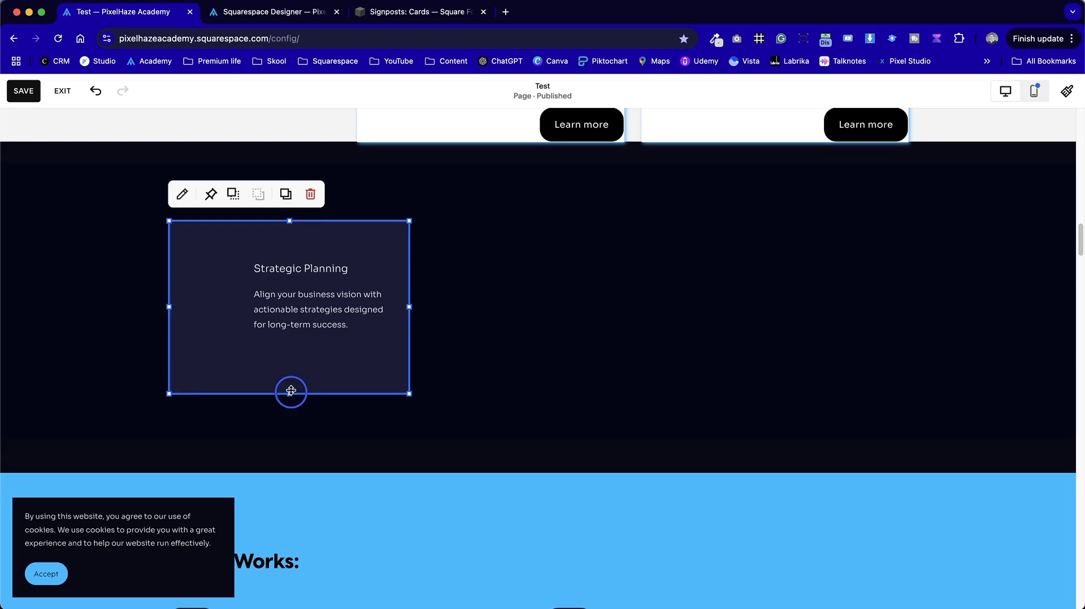
drag(291, 394, 292, 372)
click(690, 342)
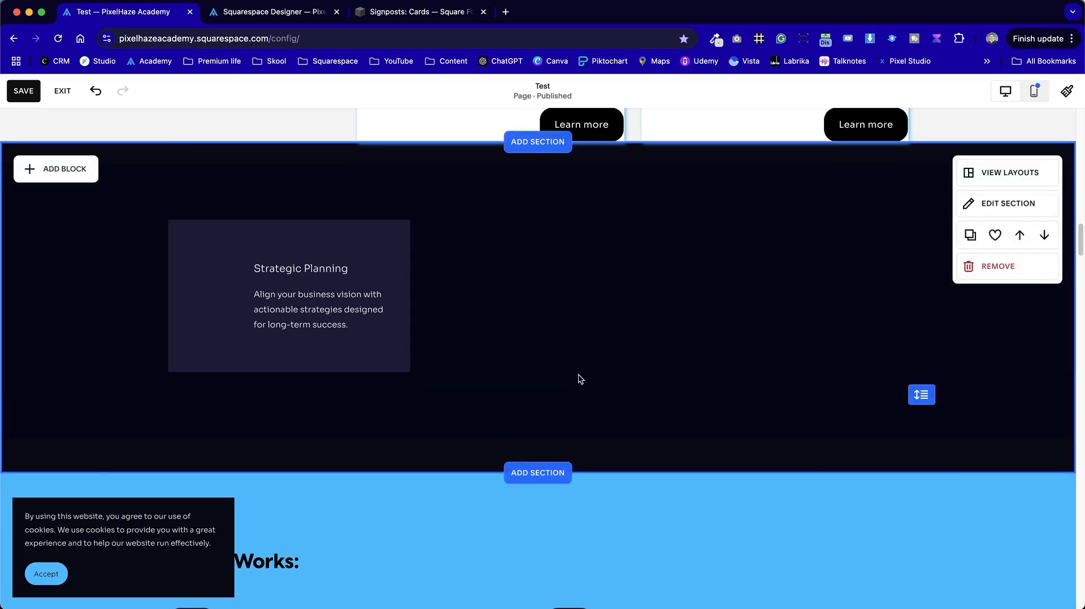
Align the Strategic Planning text to the top of its block
click(308, 297)
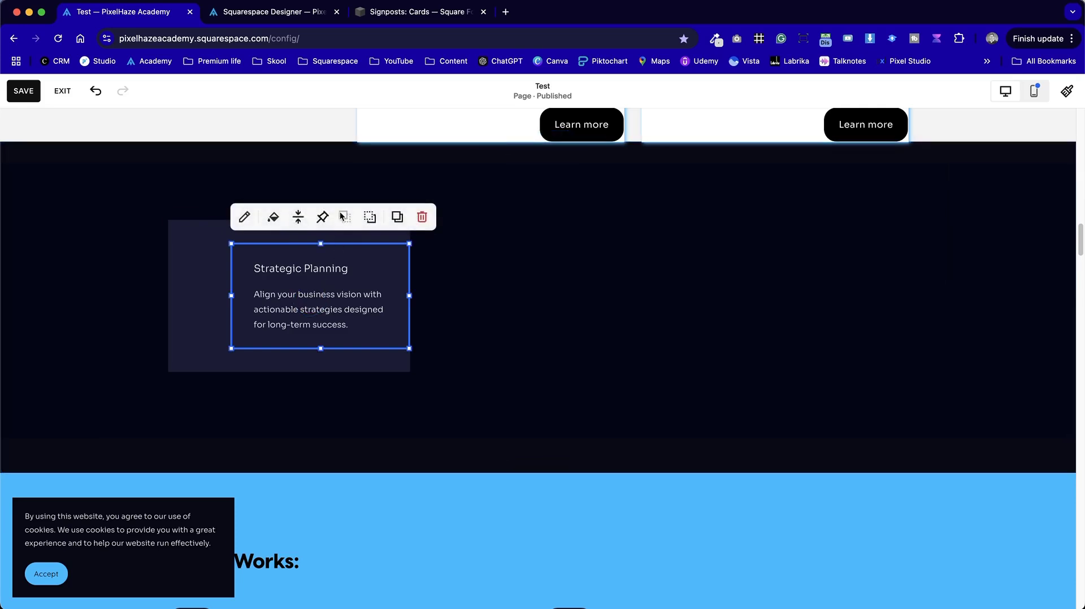
click(297, 217)
click(269, 245)
click(773, 334)
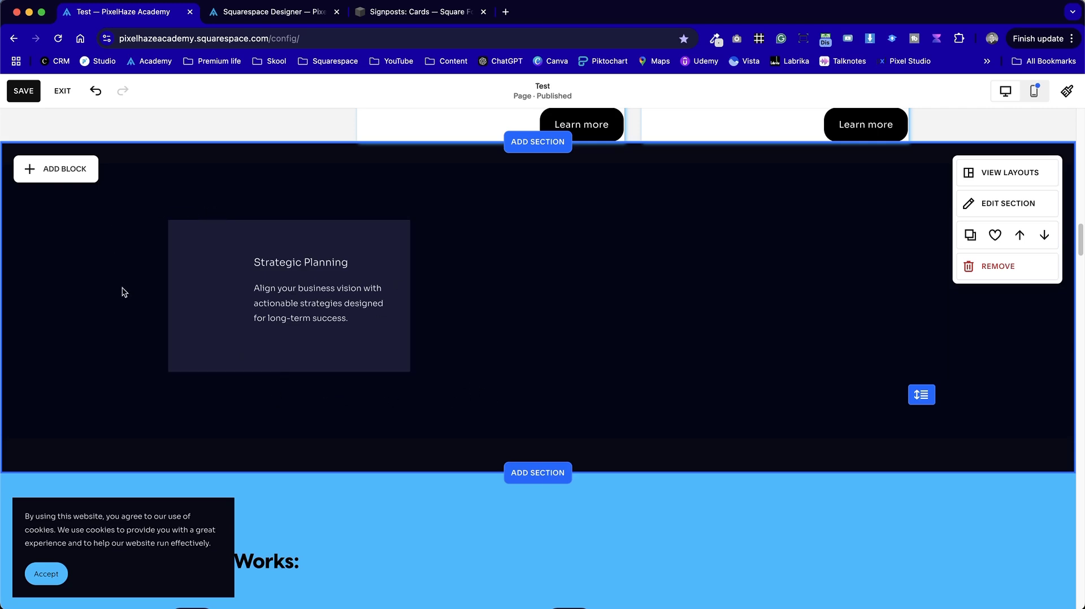
click(65, 169)
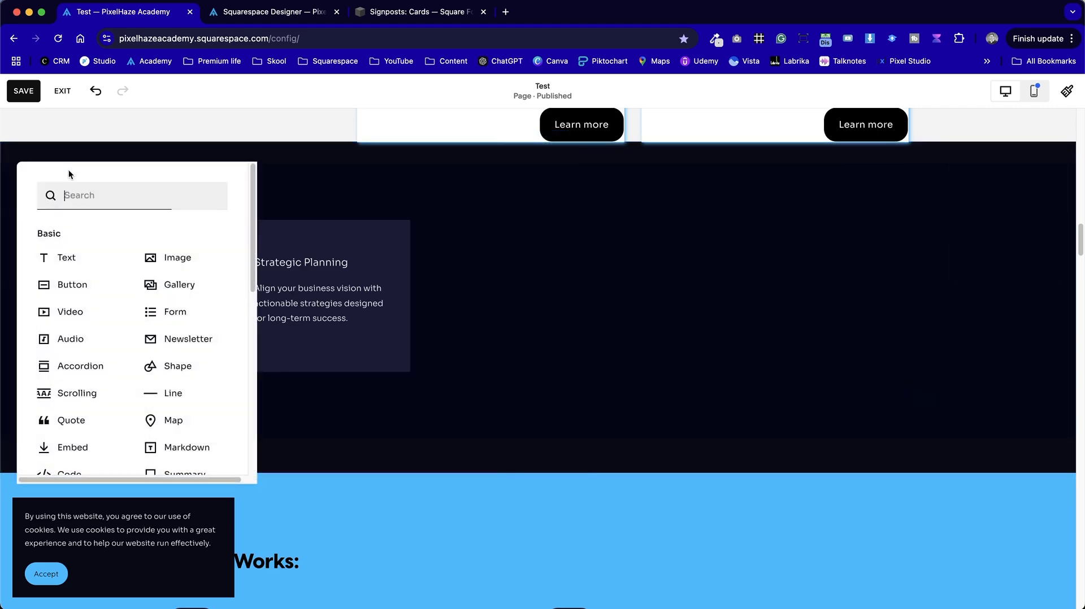
click(148, 257)
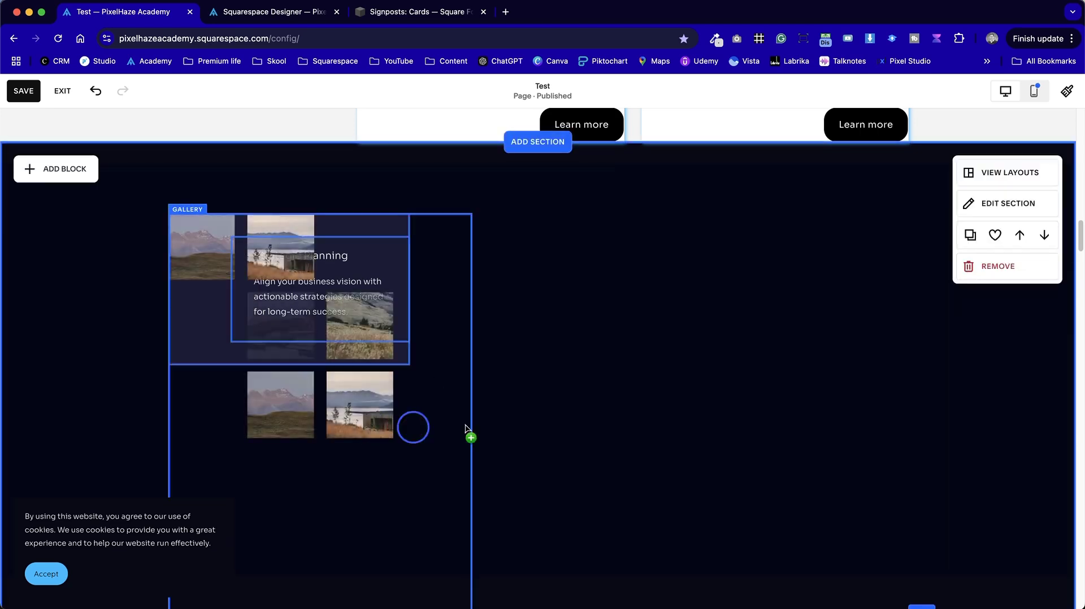
drag(412, 427, 629, 428)
click(552, 188)
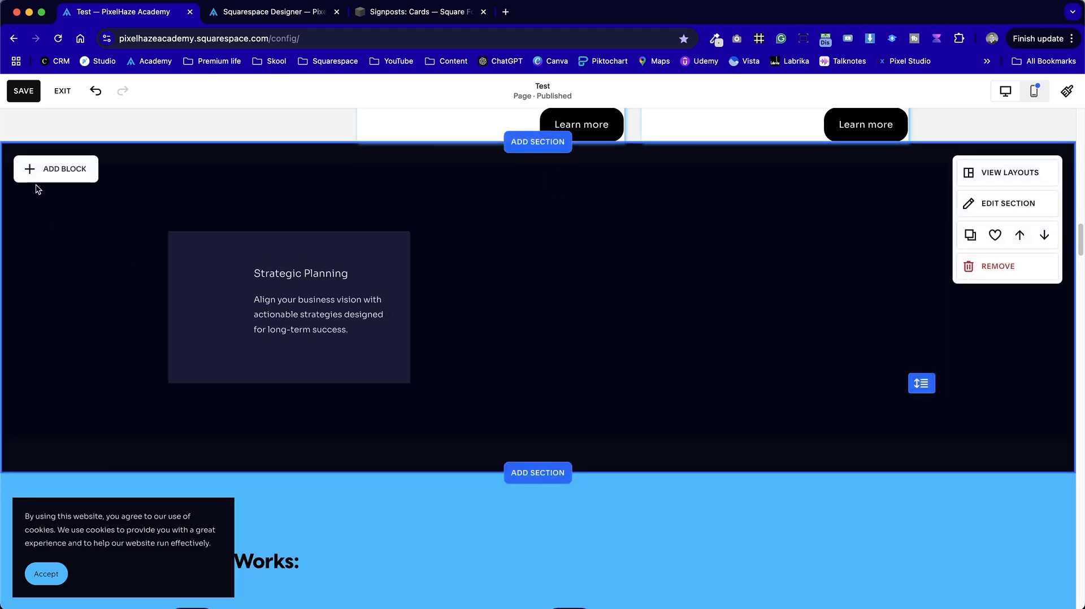
Add an image block, shrink it to a small box and place it at the card's left edge beside the Strategic Planning text
click(45, 170)
click(177, 256)
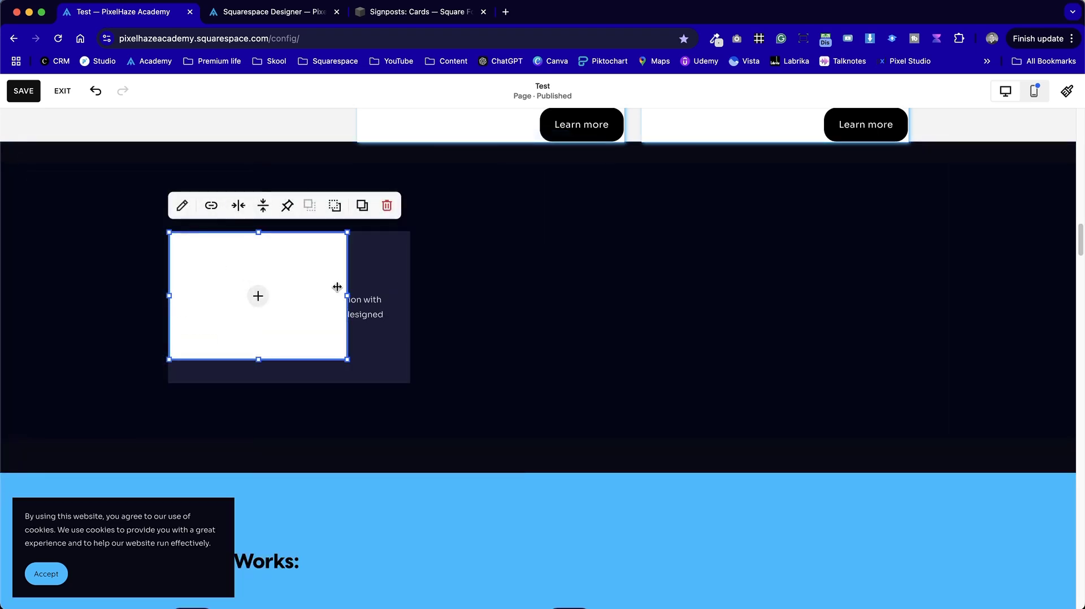
drag(347, 360, 216, 293)
click(481, 282)
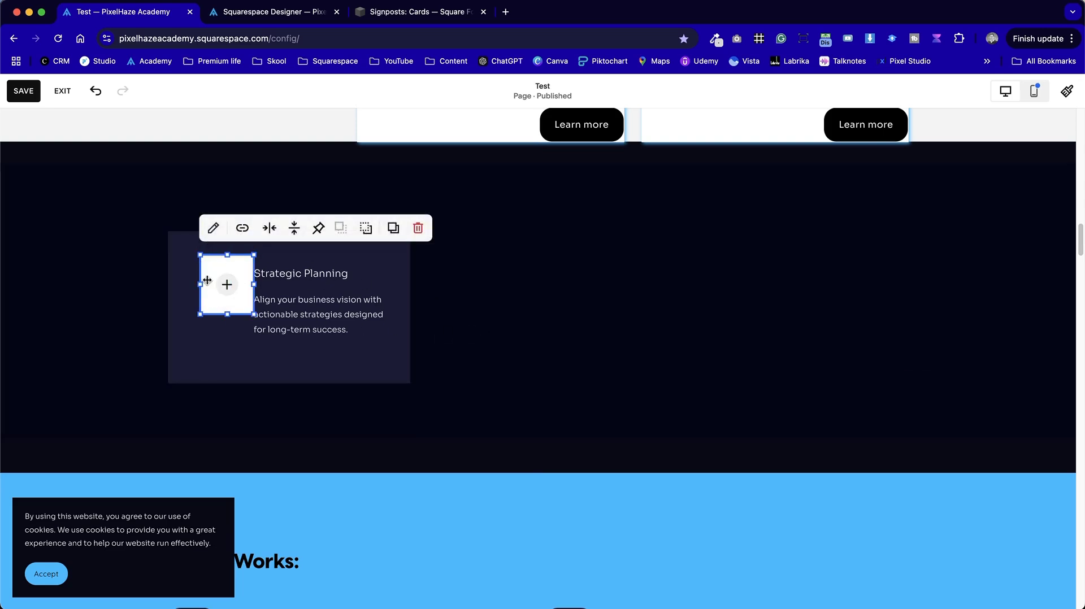
drag(201, 281, 175, 281)
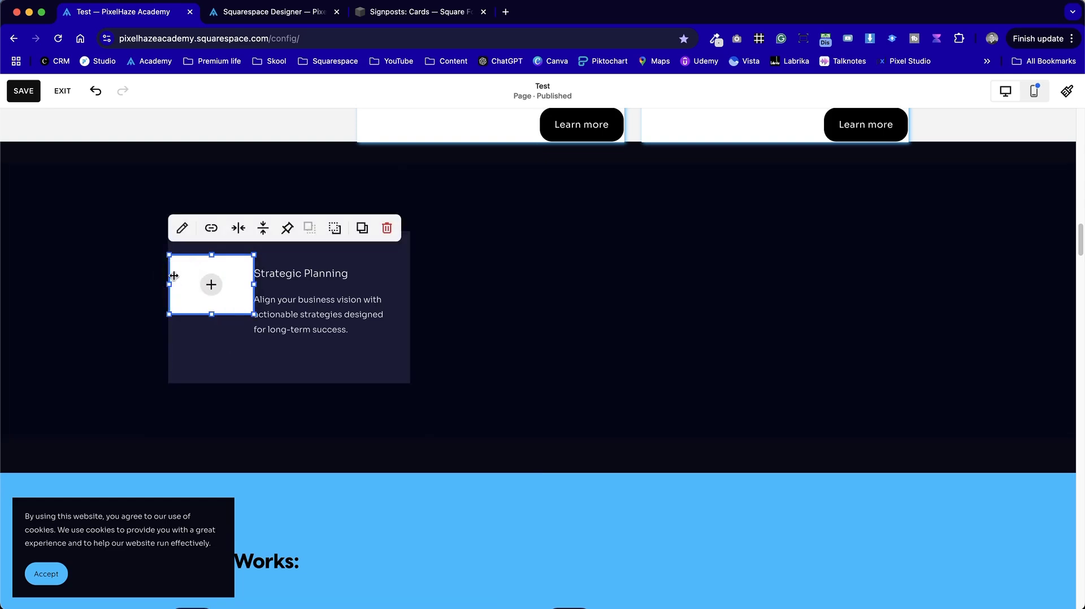
drag(246, 286, 225, 281)
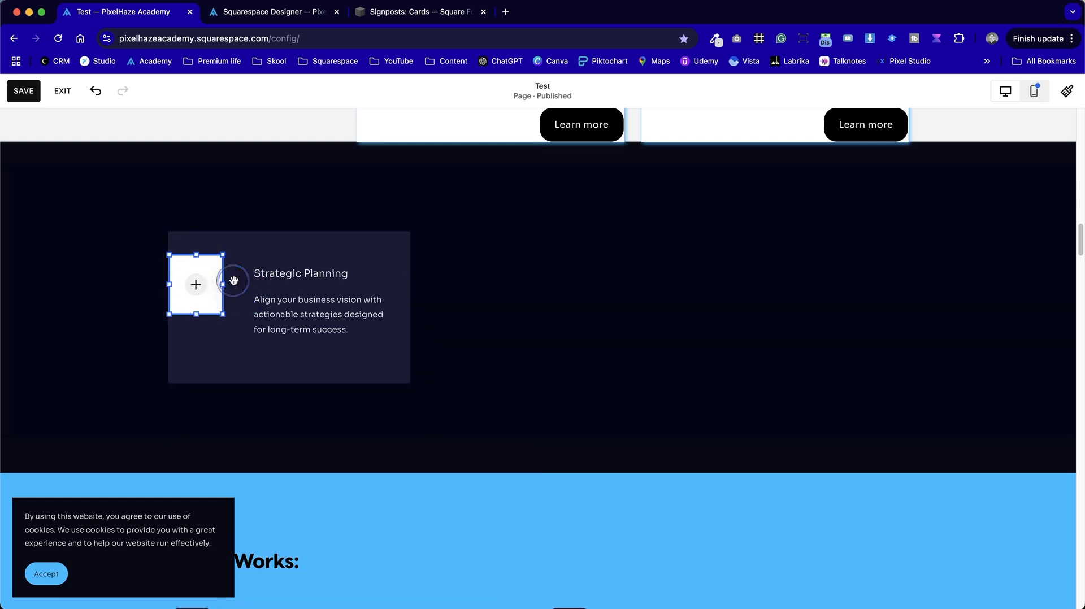
click(460, 303)
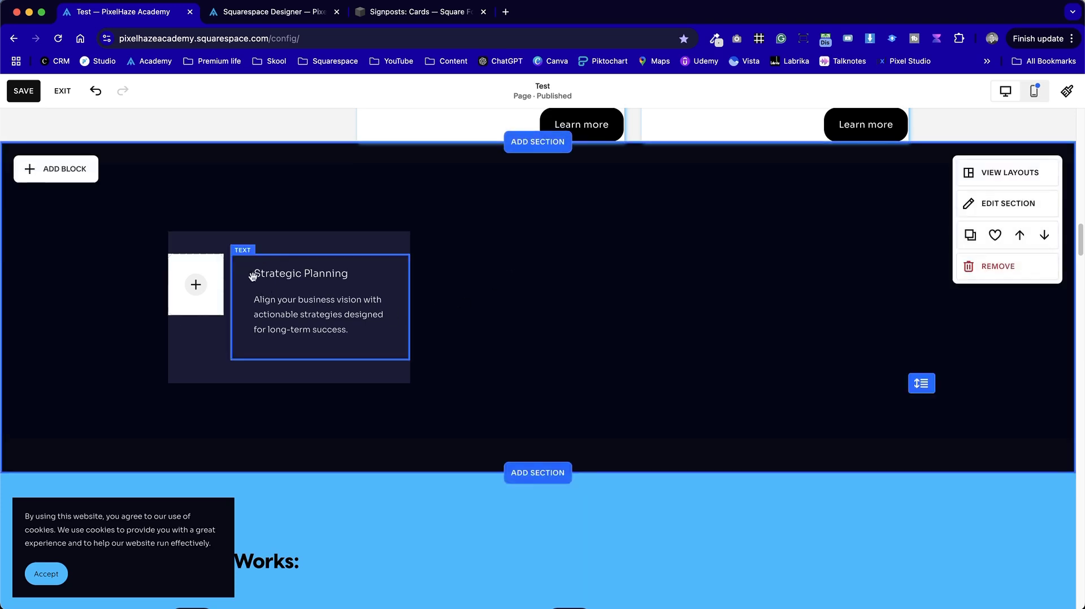
Fill the card's empty image block with astronaut-space.jpg from the image library
click(201, 287)
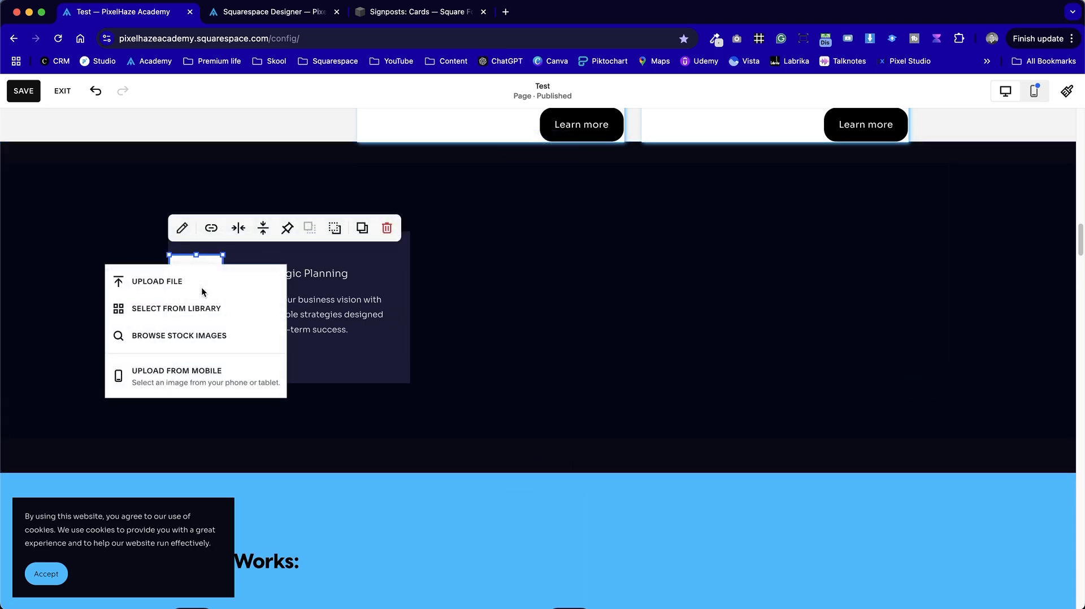
click(223, 312)
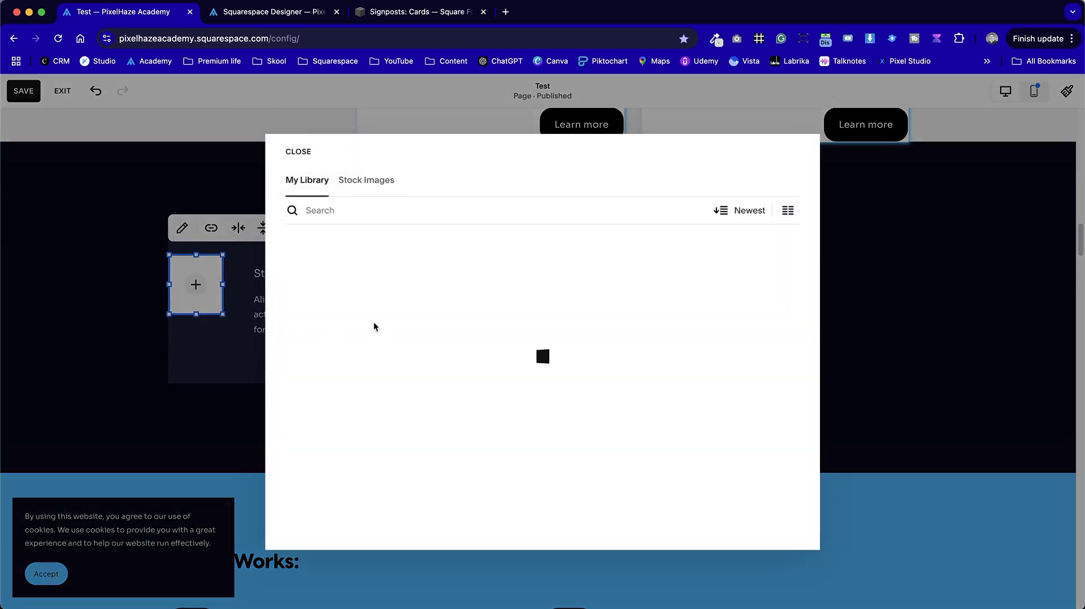
scroll(367, 384, down, 5)
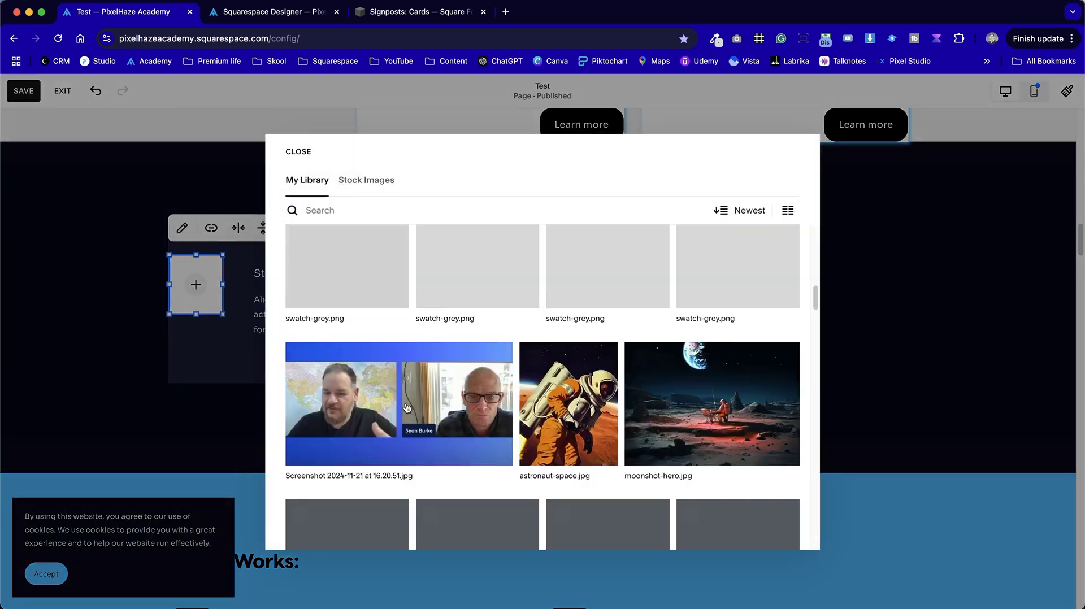
scroll(406, 407, down, 3)
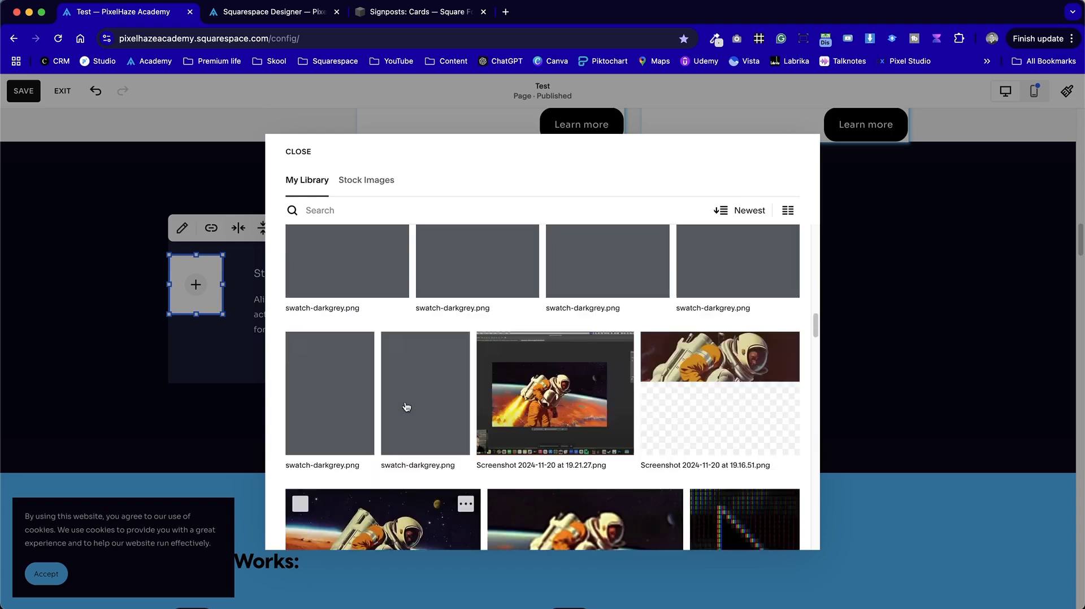
scroll(406, 405, up, 1)
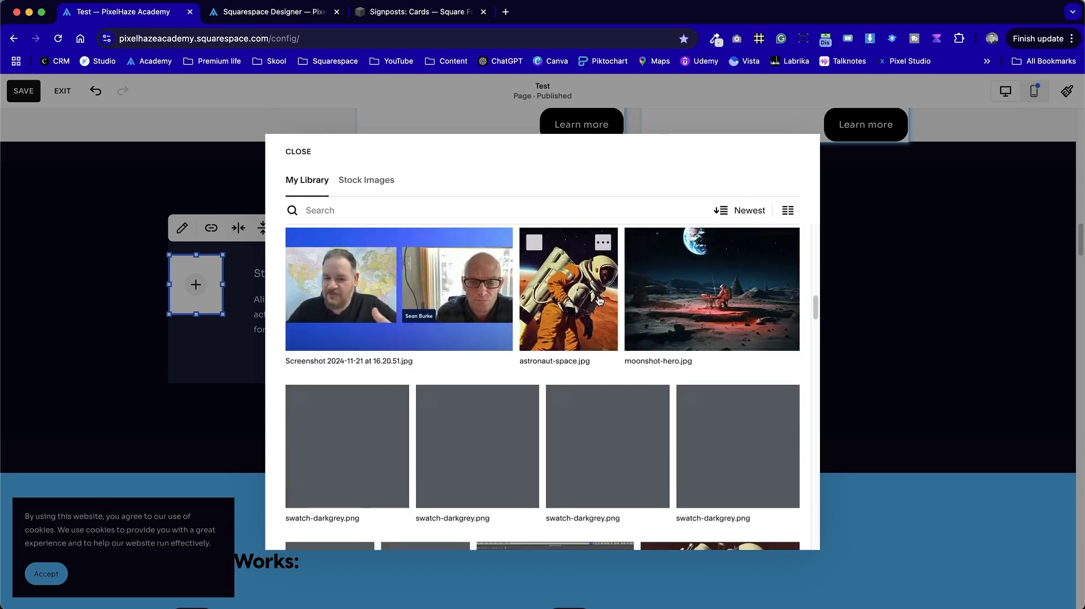
click(779, 530)
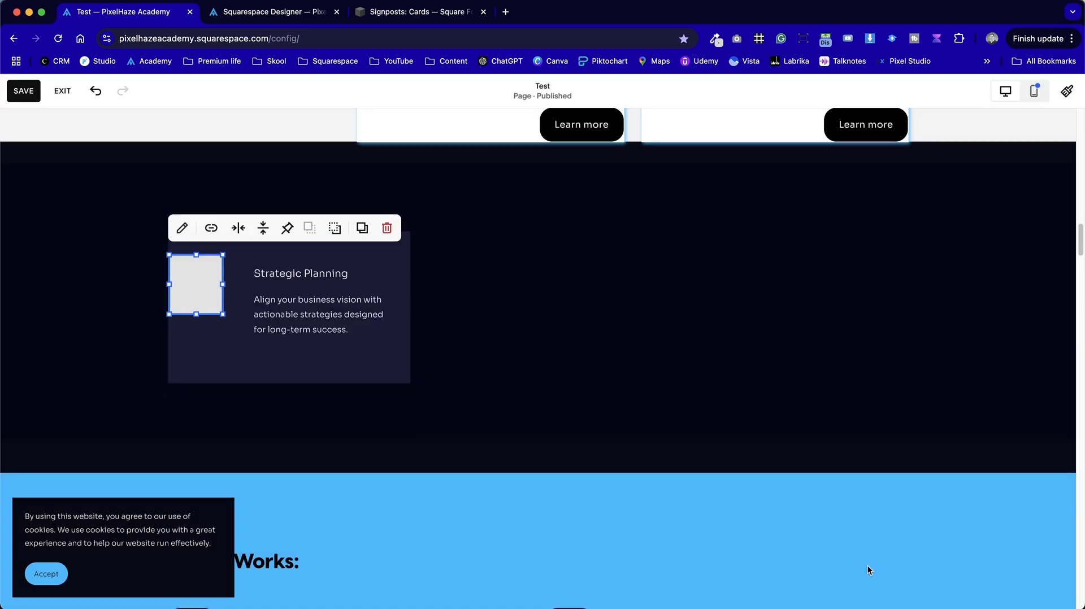
click(476, 382)
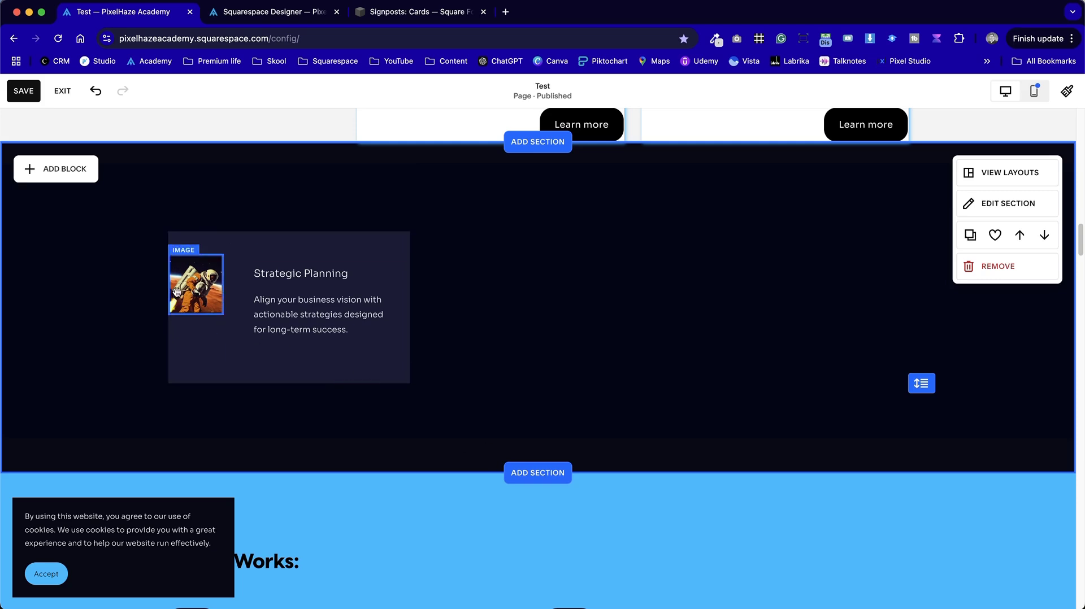
Mask the astronaut image with the 1:1 circle shape
mouse_move(177, 289)
mouse_down()
mouse_move(205, 291)
mouse_move(190, 287)
mouse_up()
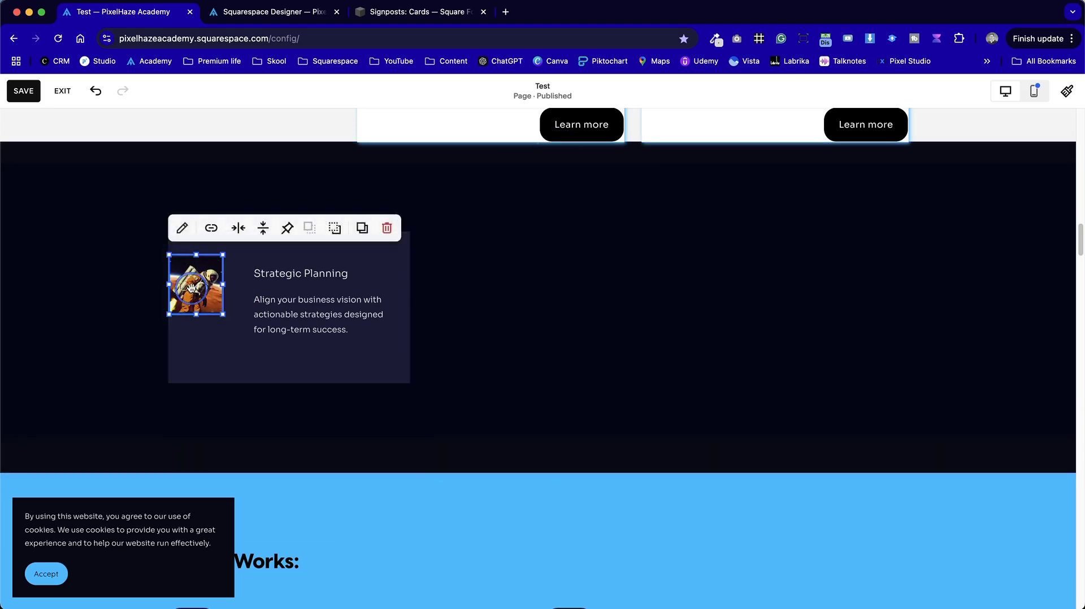
click(181, 226)
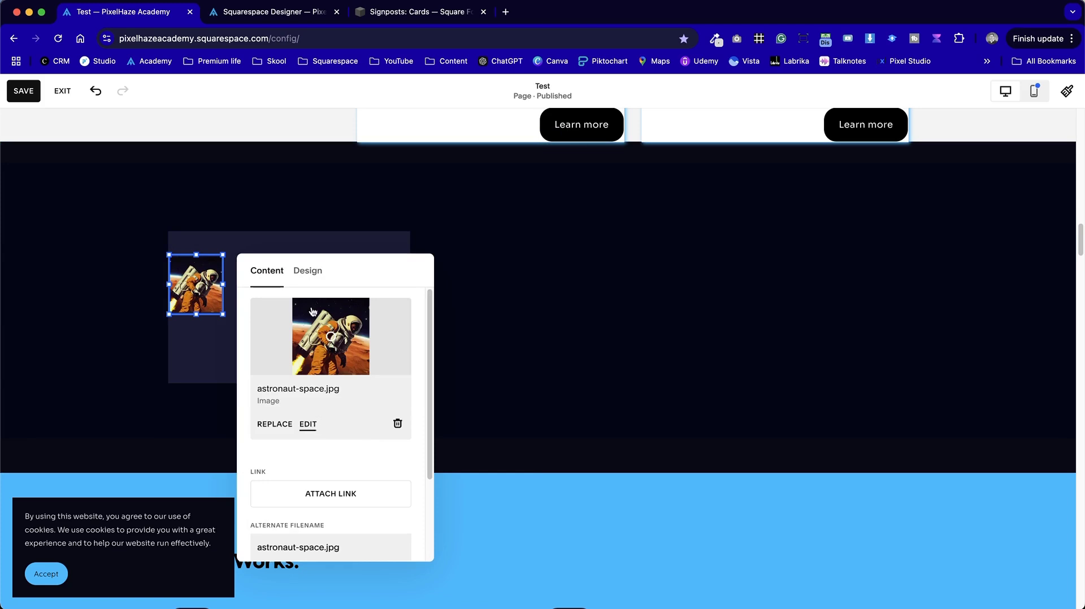
click(303, 276)
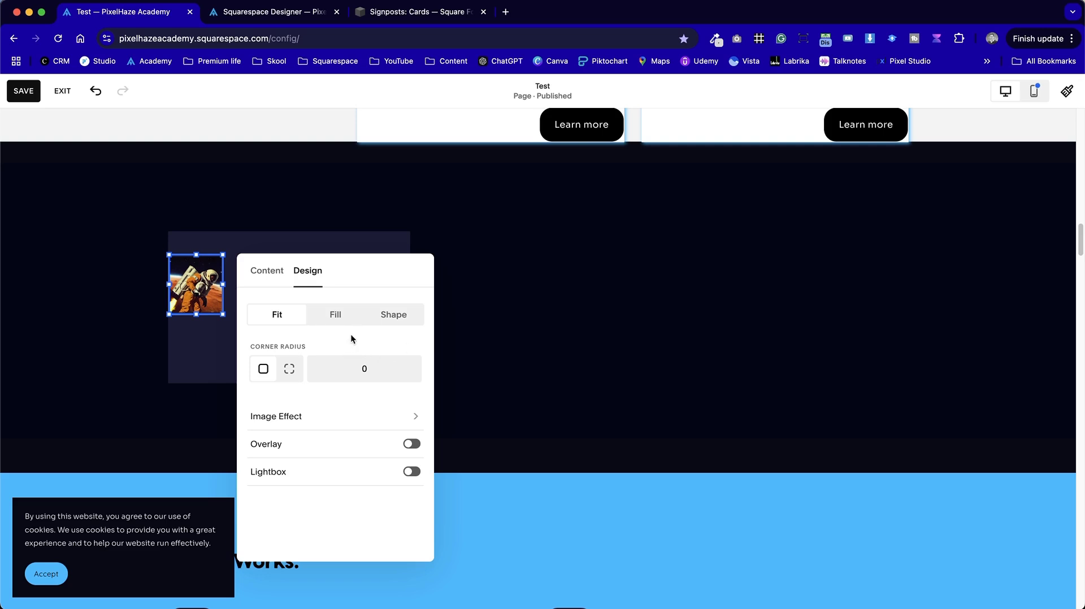
click(390, 314)
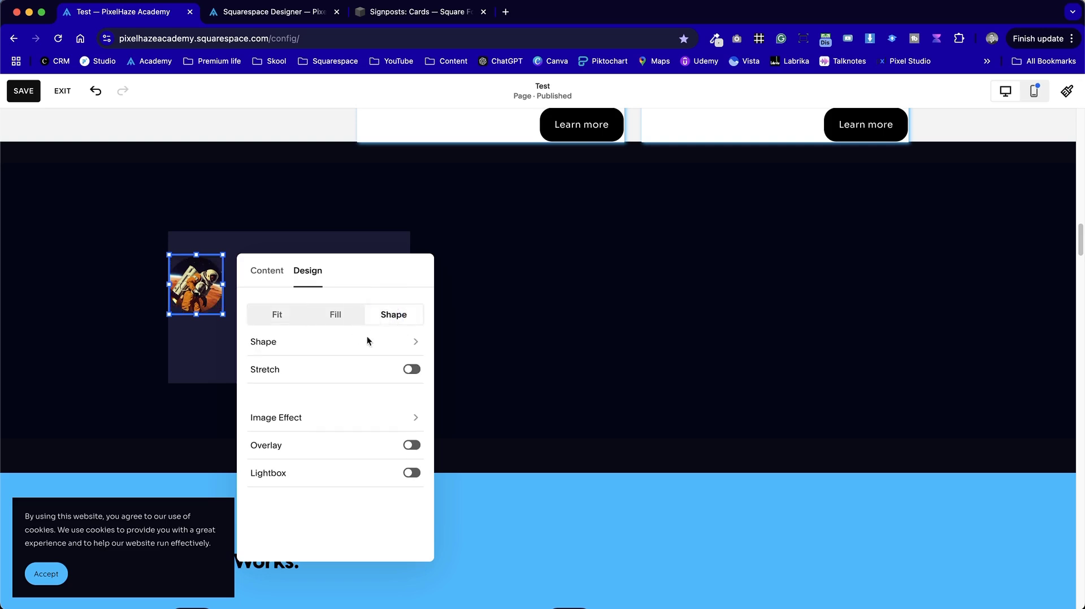
click(412, 345)
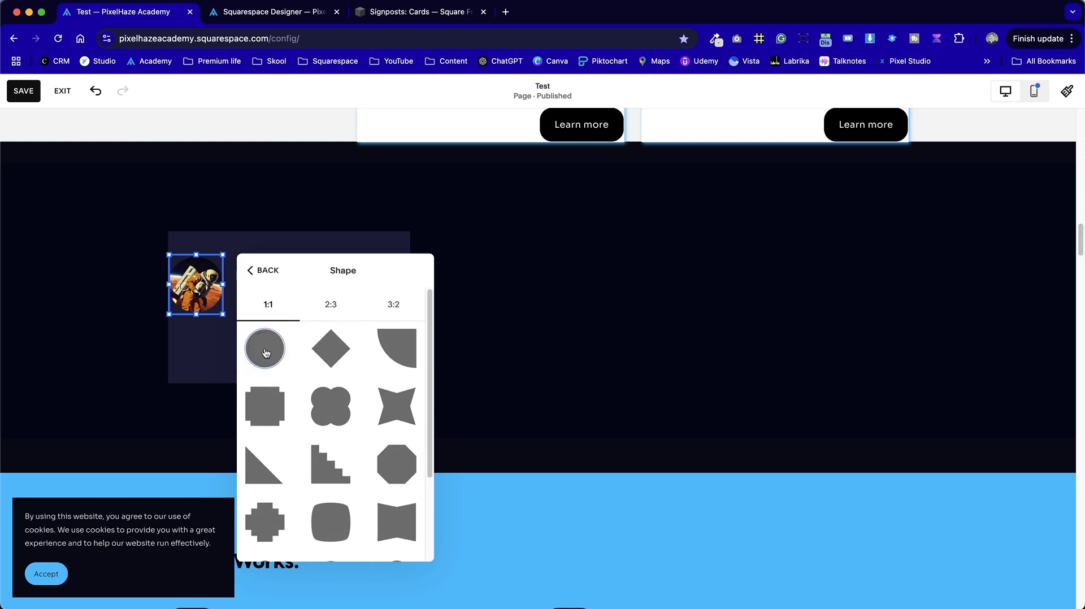
click(349, 351)
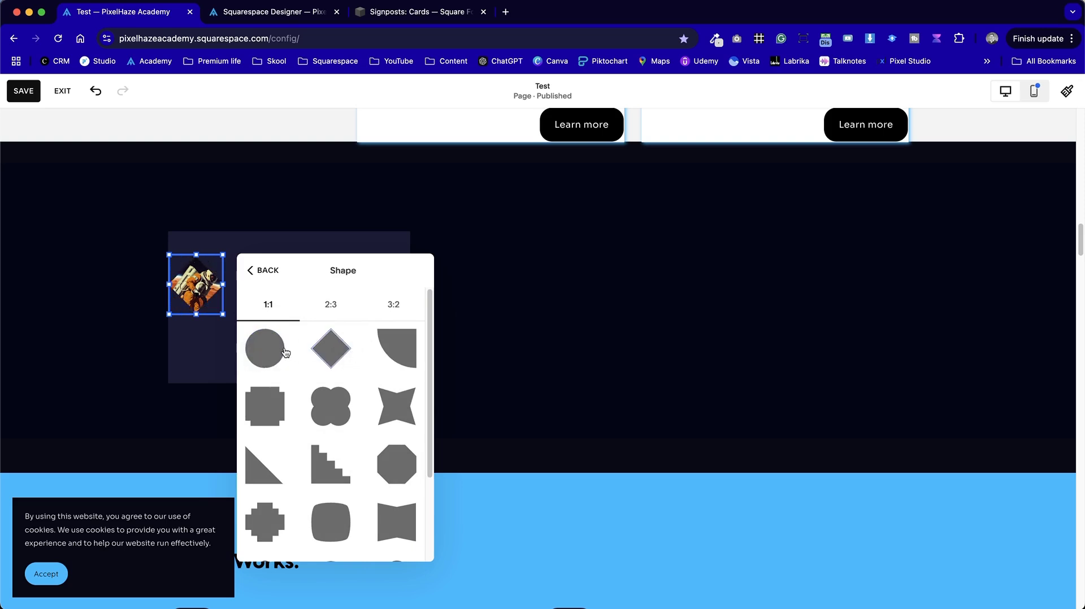
click(264, 341)
click(126, 331)
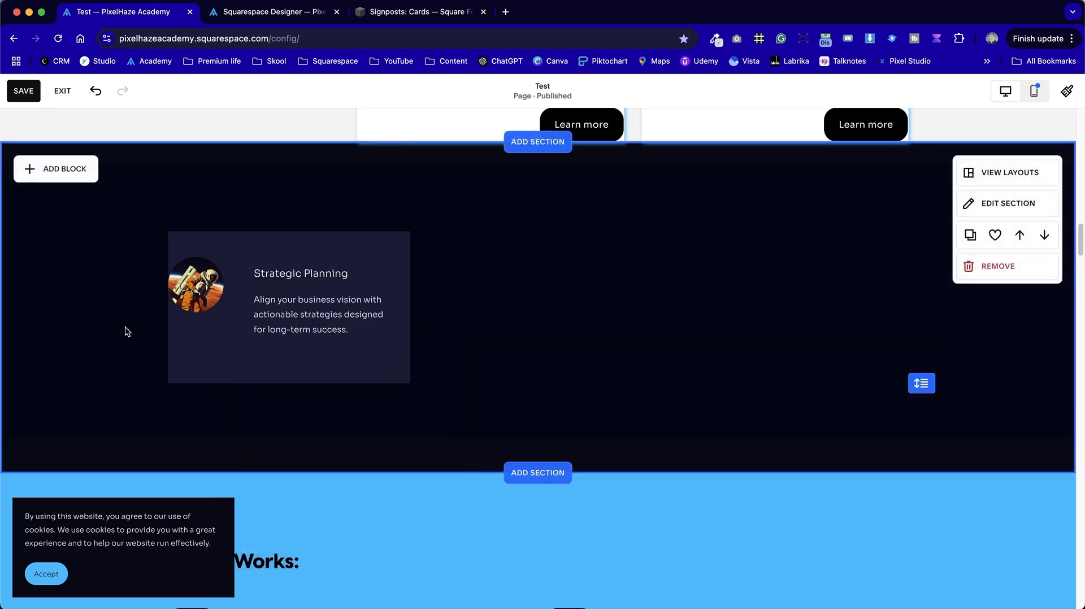
Widen the astronaut image block to the text's left edge and reduce its height for a smaller circle
click(204, 301)
drag(223, 284, 254, 284)
click(479, 342)
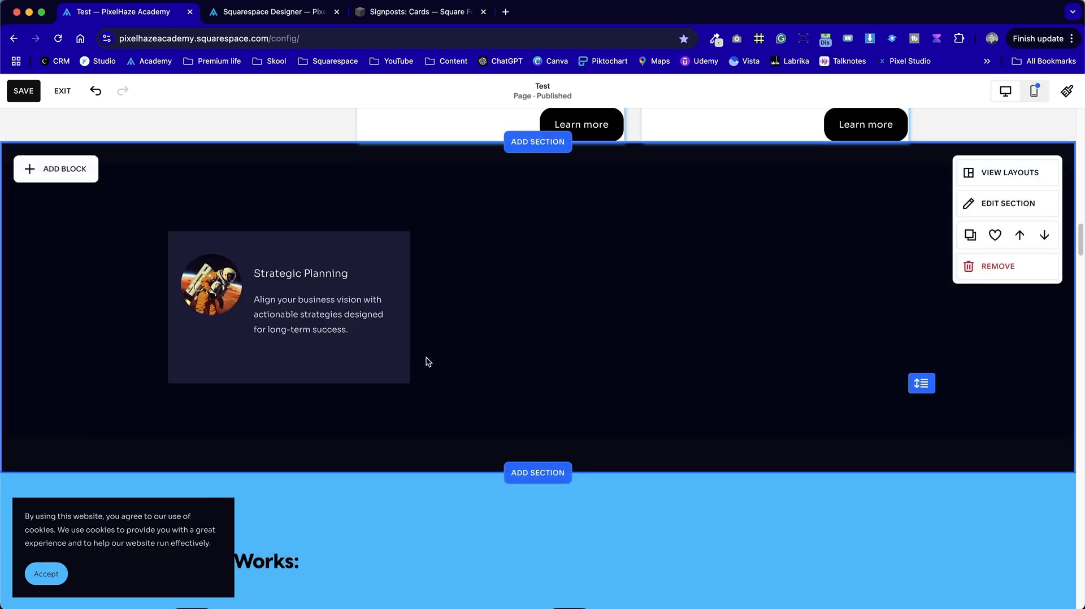
click(213, 295)
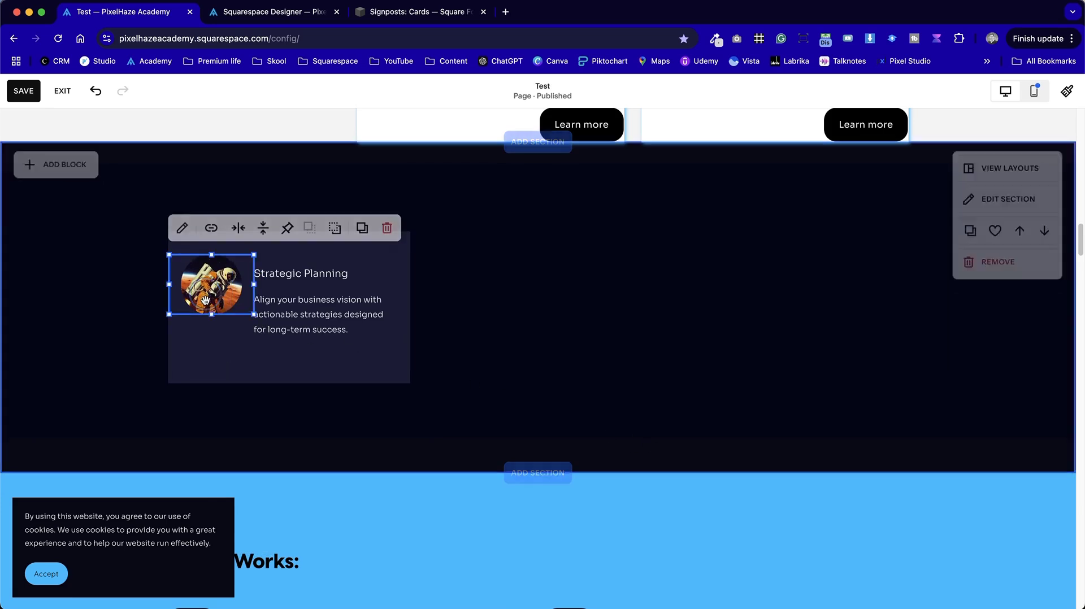
mouse_move(209, 307)
mouse_down()
mouse_move(207, 277)
mouse_move(214, 301)
mouse_up()
click(521, 327)
click(636, 373)
click(485, 327)
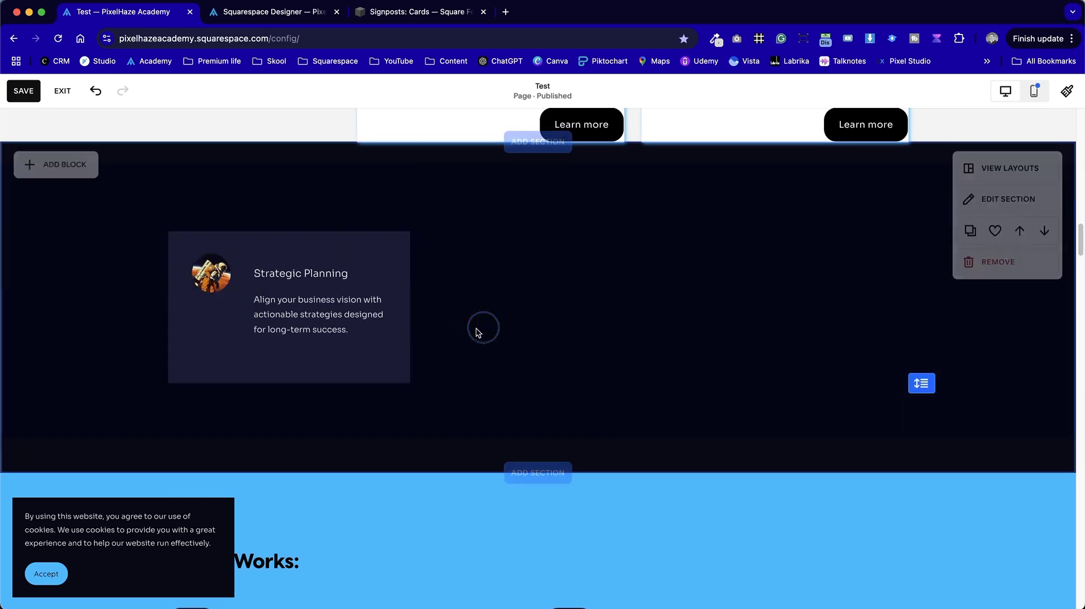
Set the Strategic Planning text block's top and bottom background padding to 0%
click(310, 260)
click(314, 259)
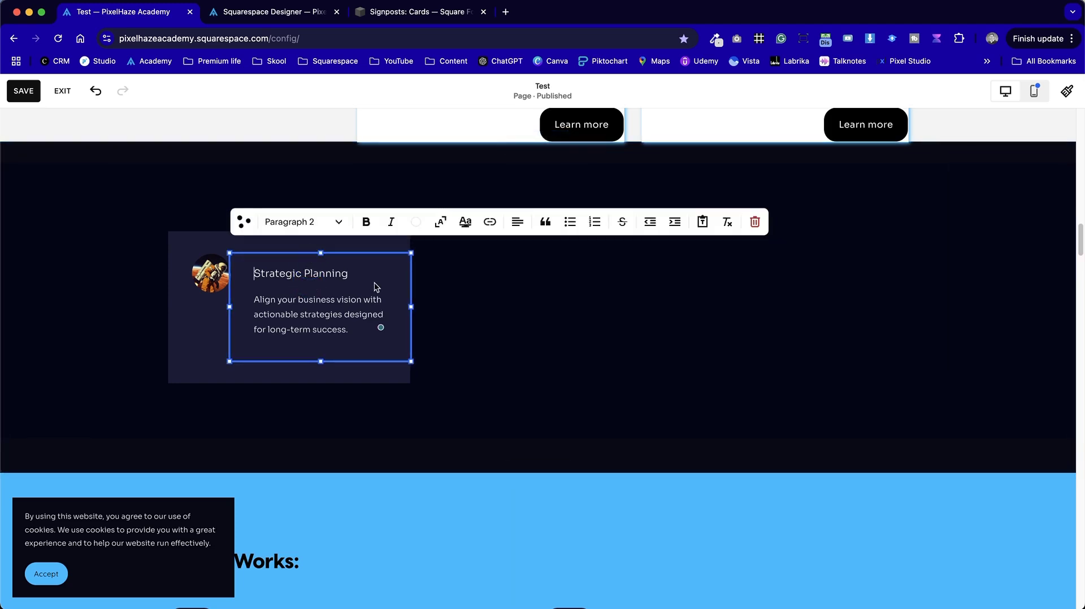
click(449, 299)
click(316, 297)
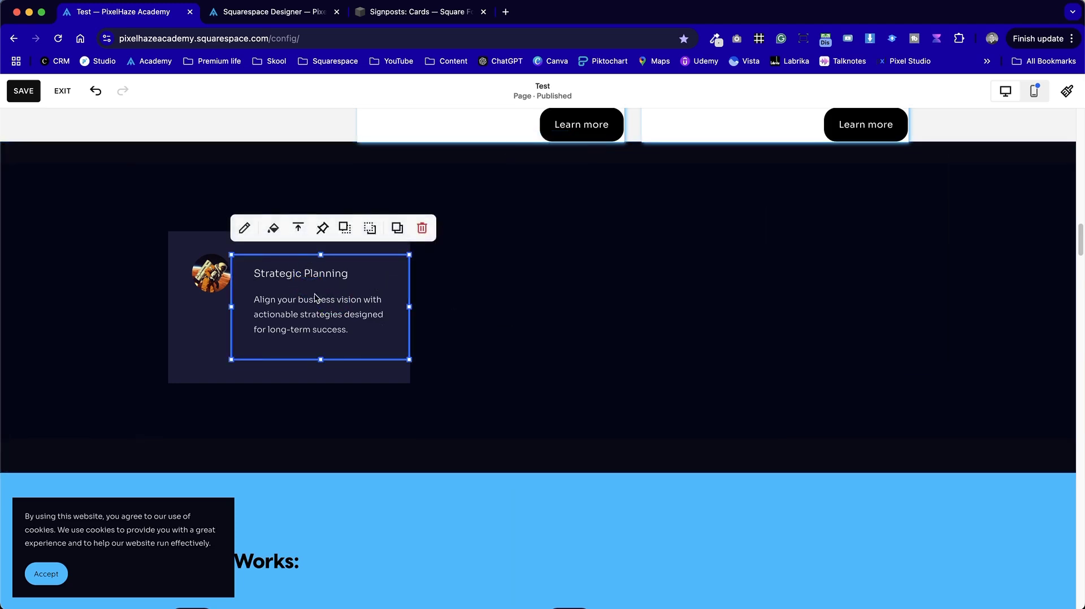
click(280, 226)
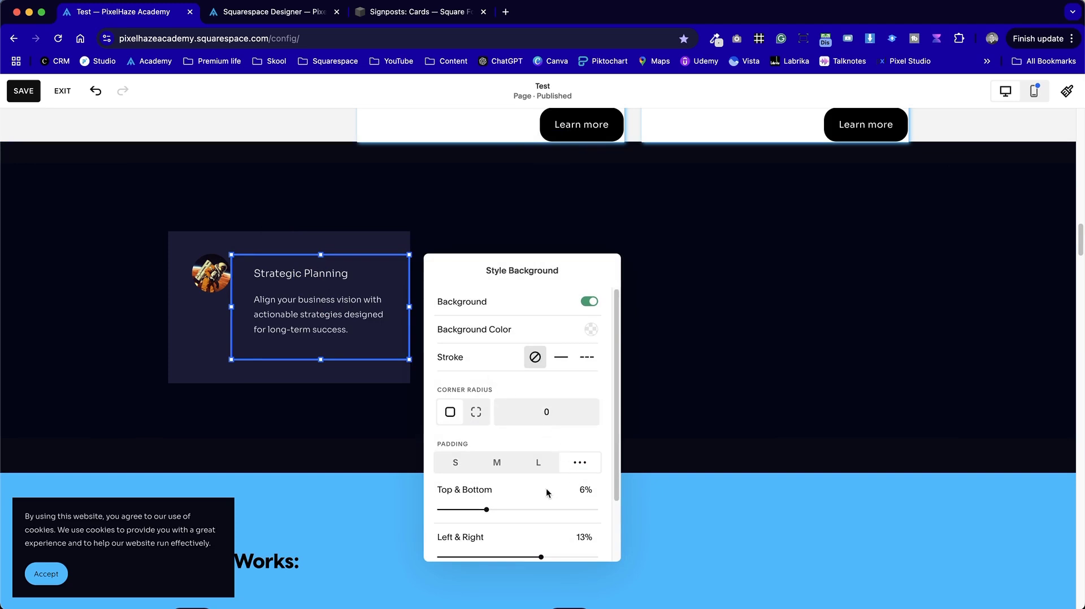
drag(494, 509, 375, 504)
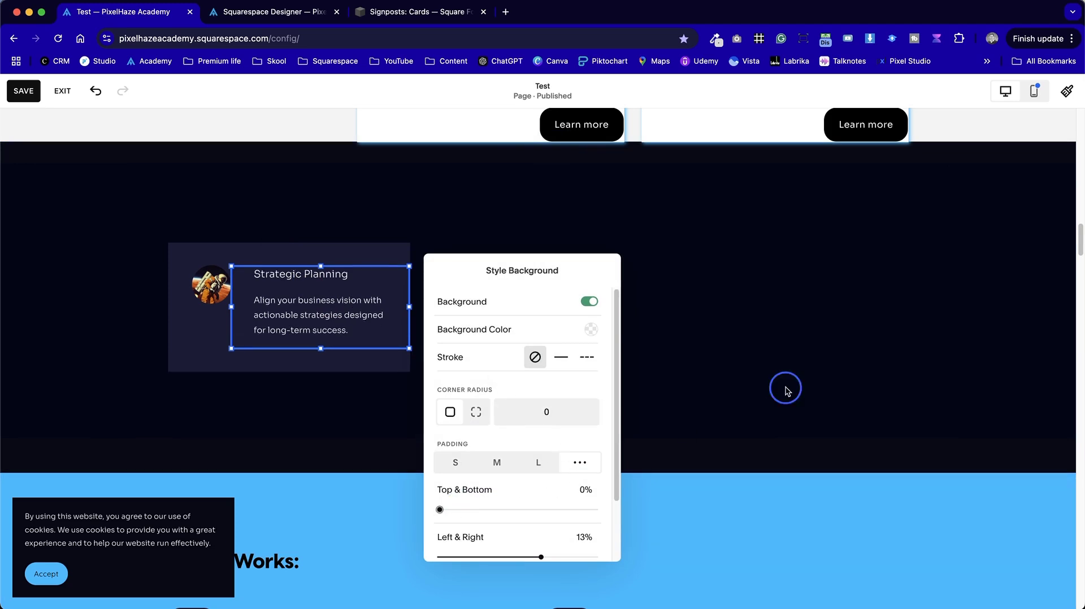
click(766, 382)
Make the Strategic Planning heading bold
double_click(361, 315)
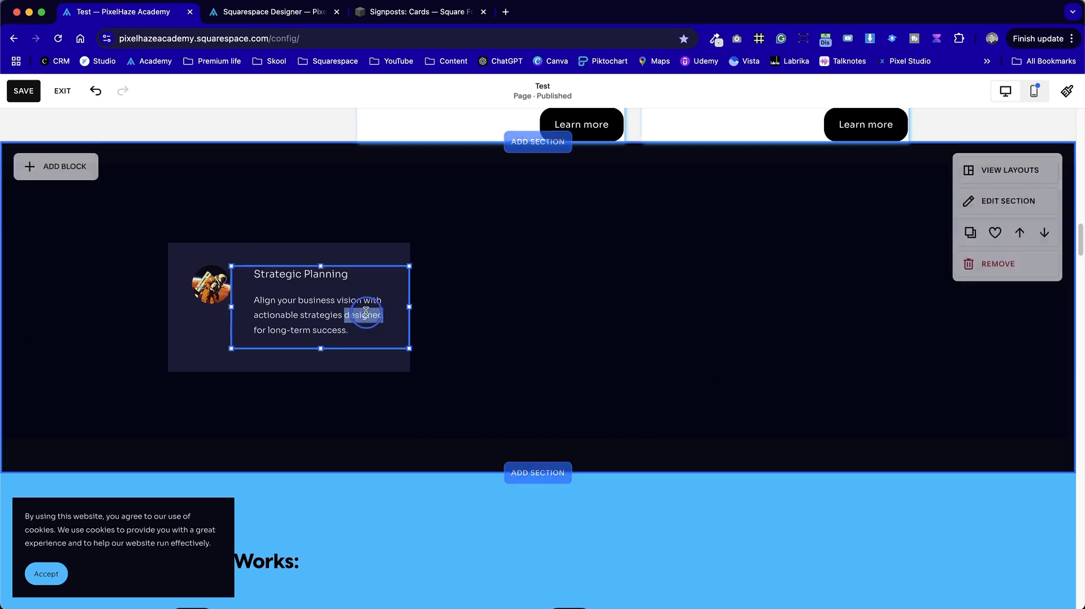
click(333, 274)
drag(351, 274, 252, 274)
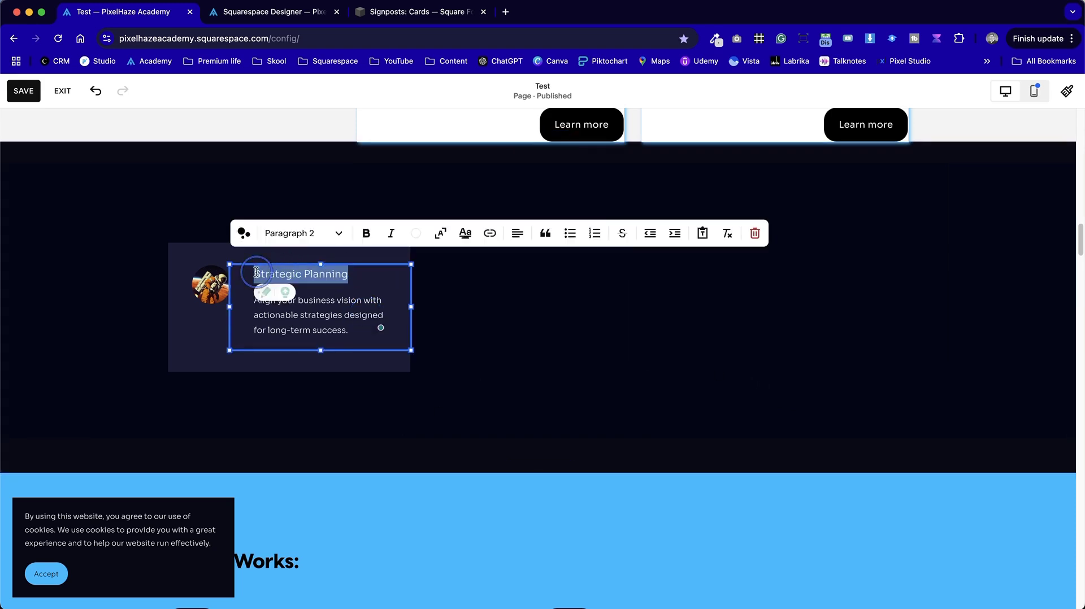
click(369, 236)
click(574, 341)
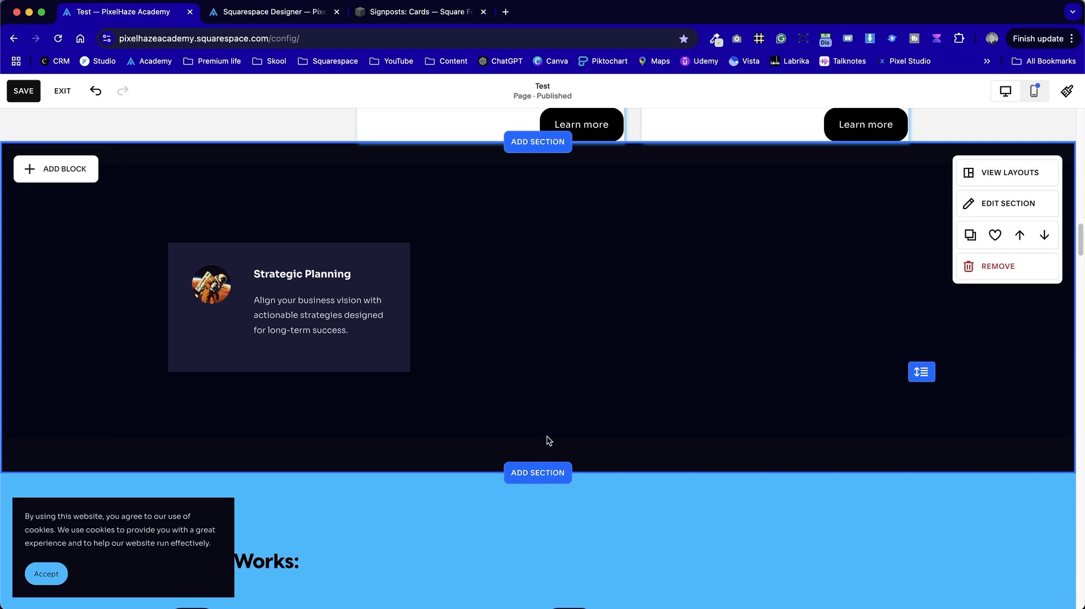
click(187, 296)
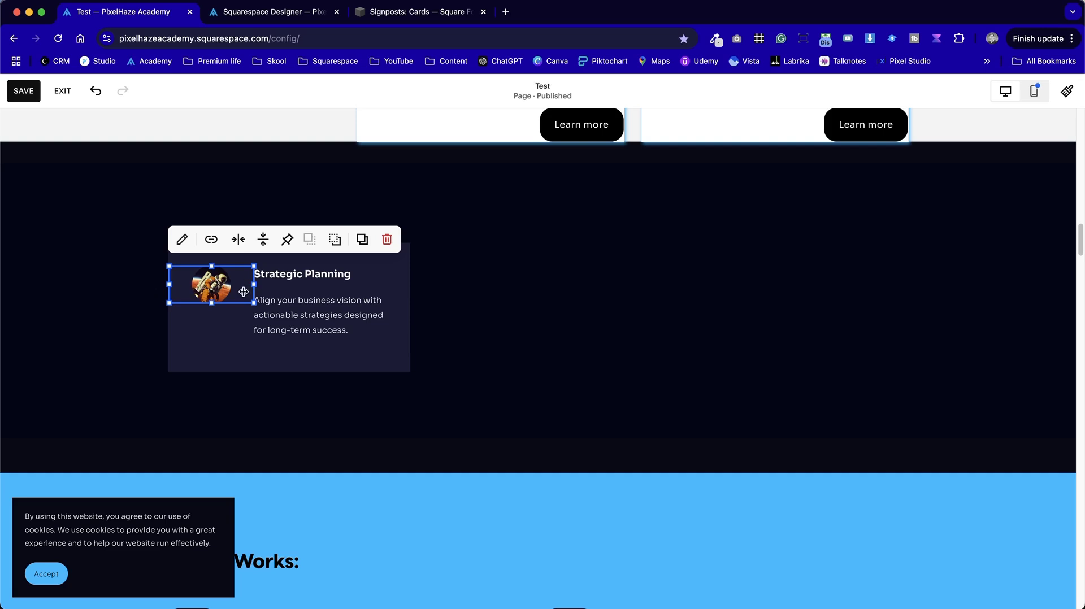
click(271, 395)
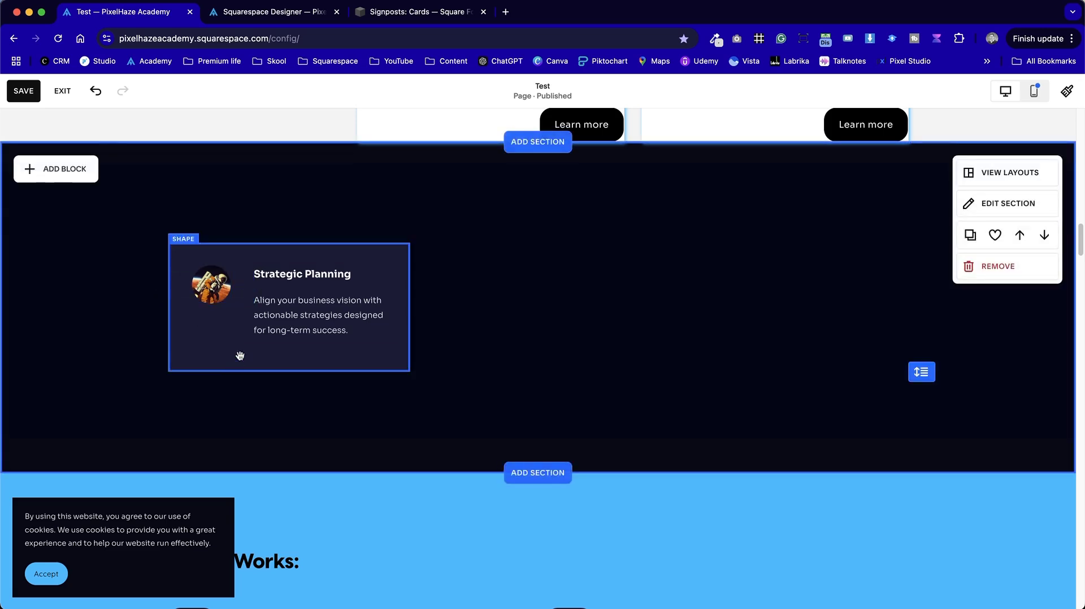
click(317, 318)
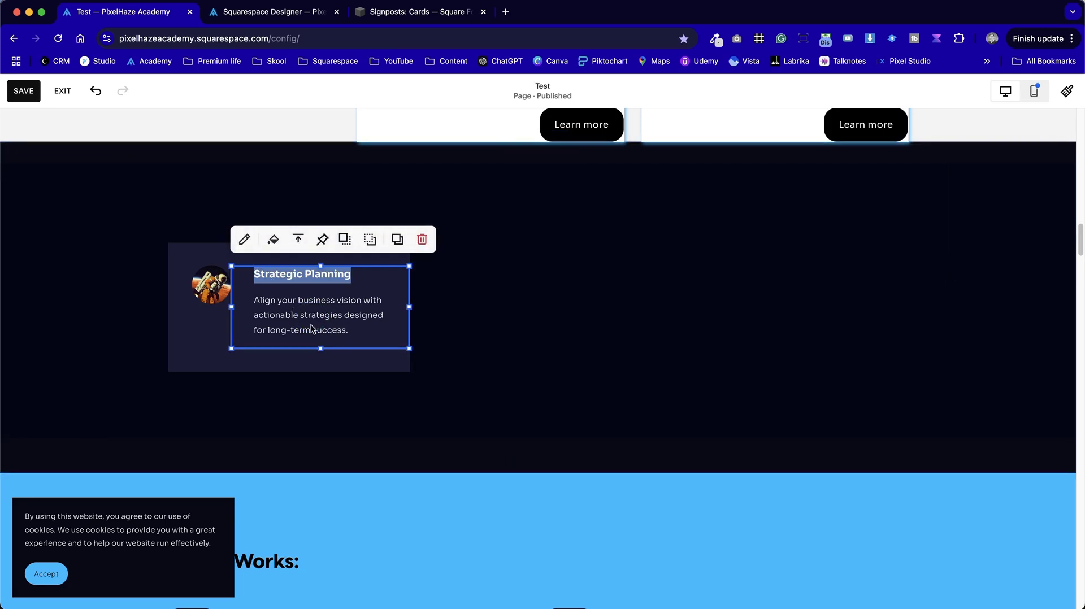
click(562, 391)
Extend the navy card shape downward from its lower edge to leave room beneath the text
click(318, 367)
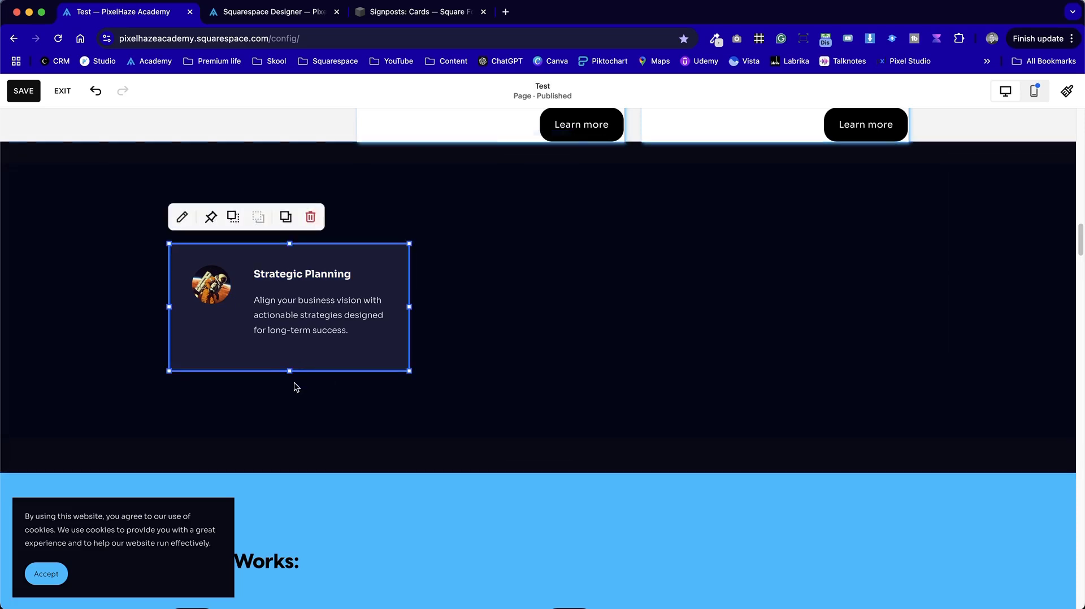
drag(291, 370, 290, 411)
click(463, 375)
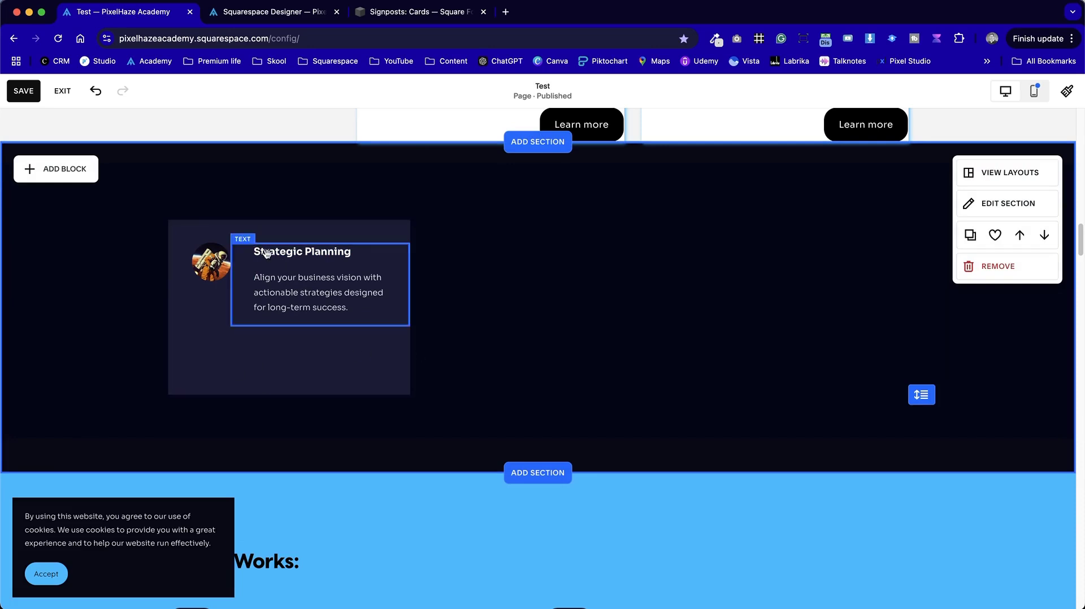
click(54, 173)
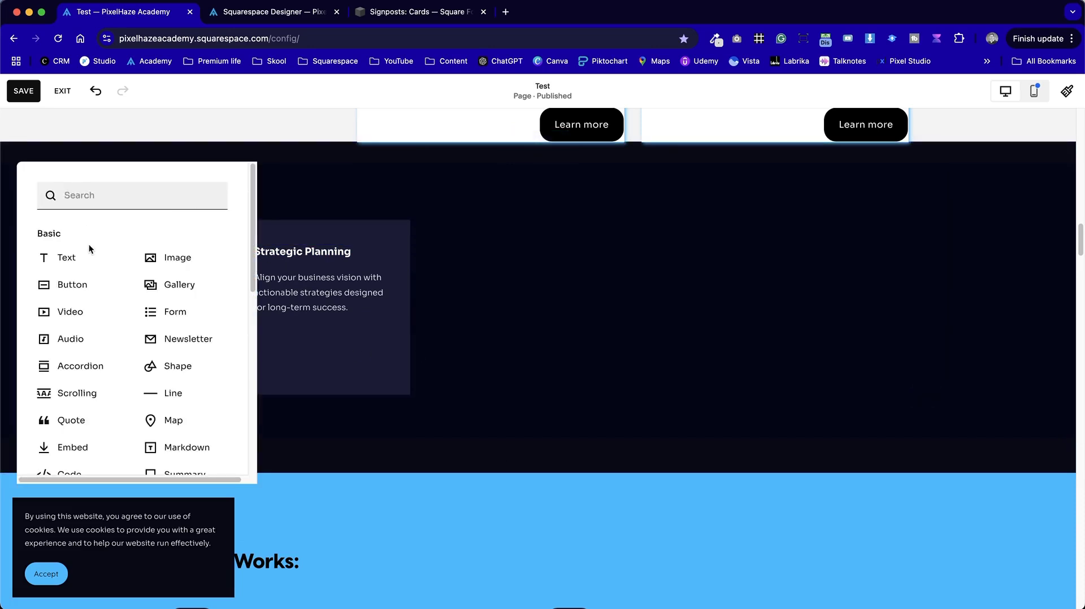
click(90, 311)
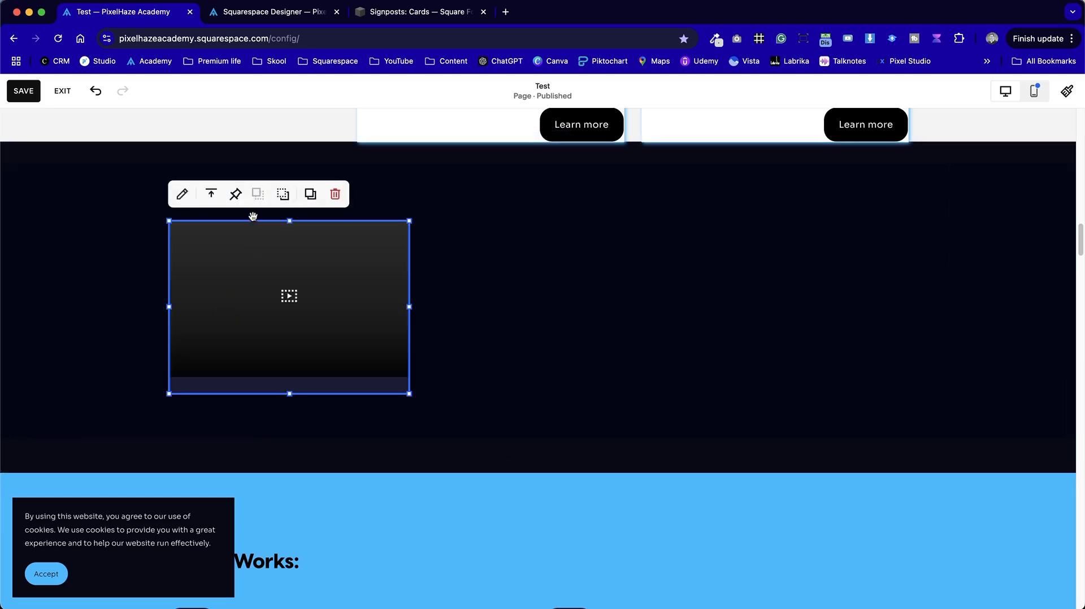
drag(262, 267, 517, 276)
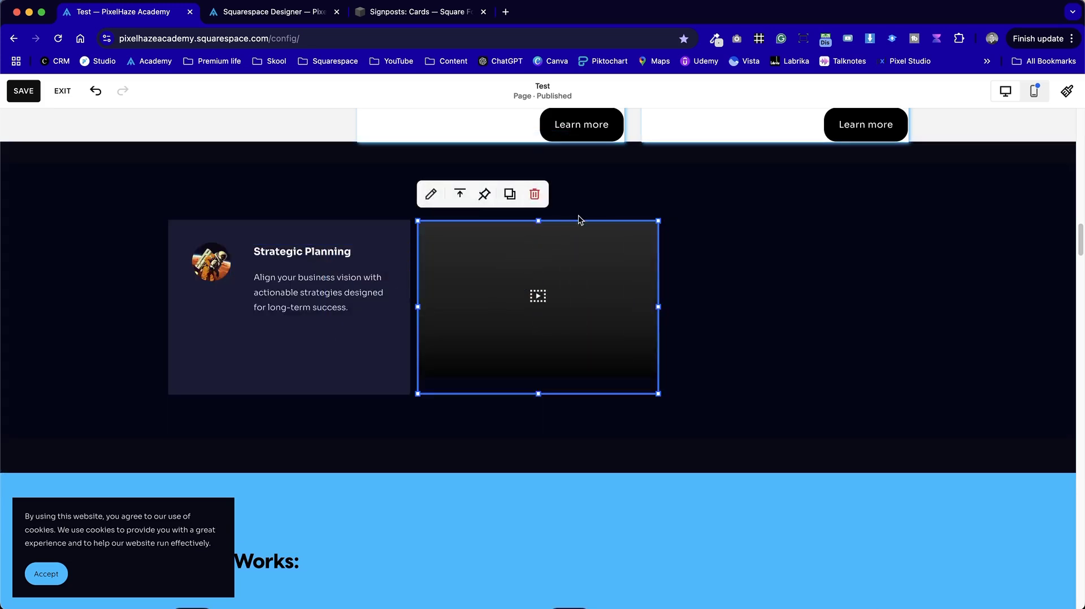
click(544, 192)
Add a button block and place it beneath the Strategic Planning text inside the card
click(84, 172)
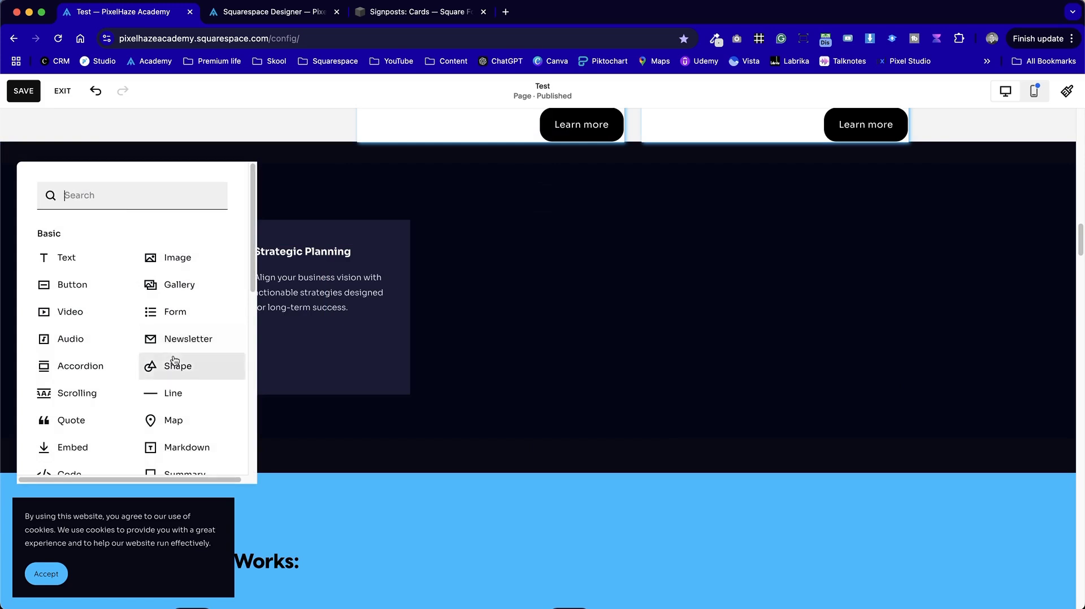
click(83, 290)
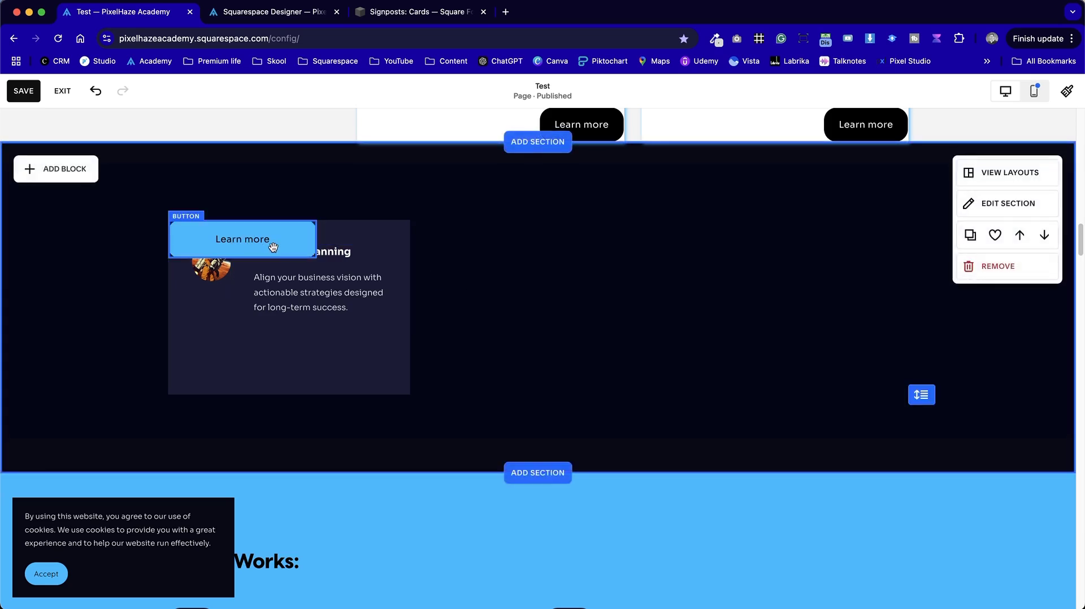
drag(272, 245, 345, 360)
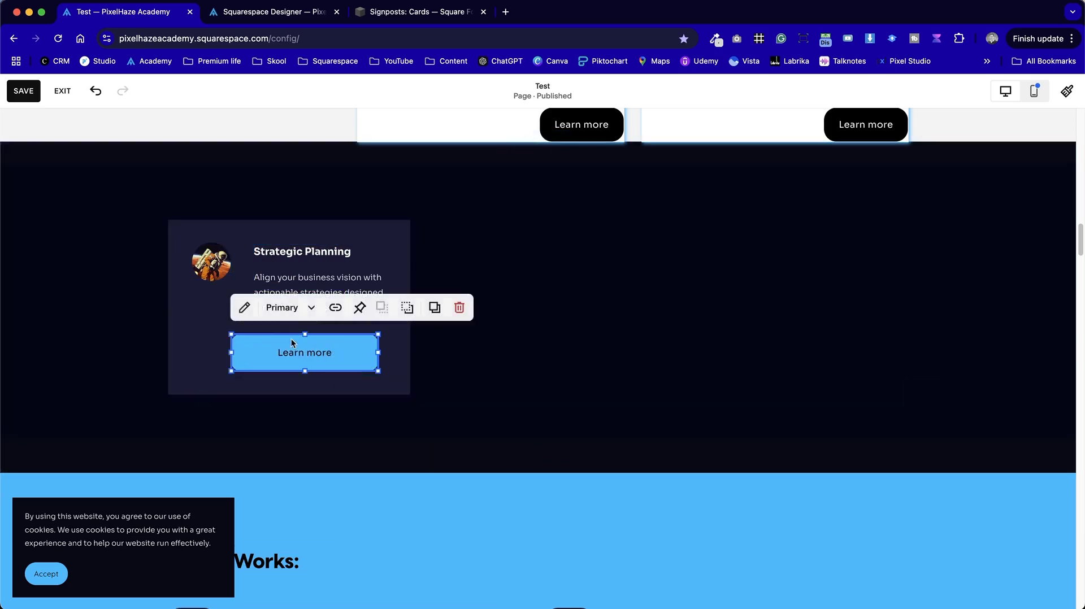
Switch the Strategic Planning card's Learn more button to the Tertiary style
click(286, 307)
click(305, 412)
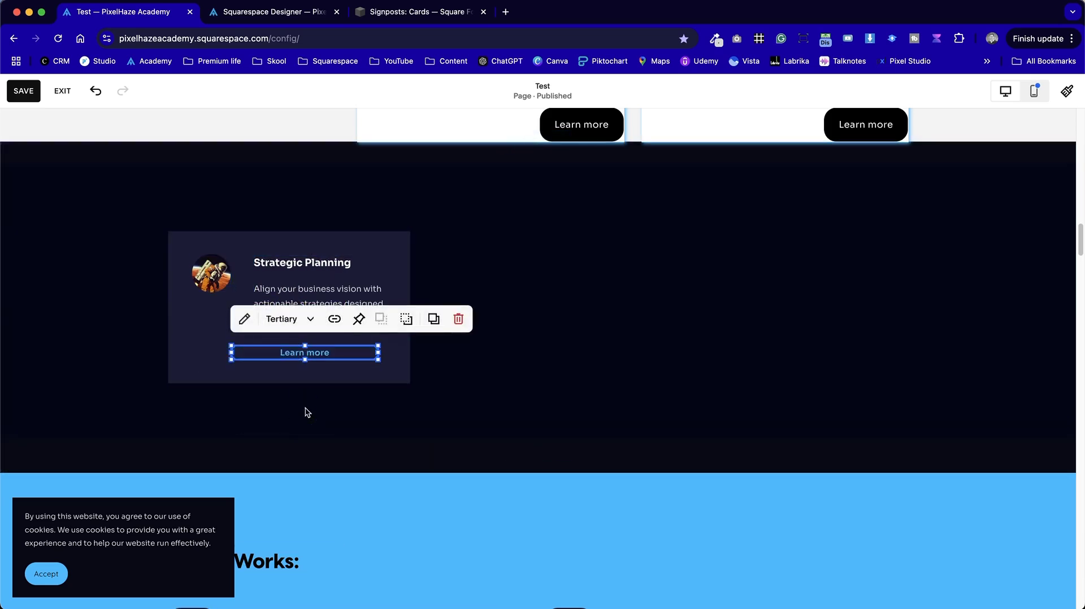
click(478, 379)
Try the Secondary style on the Learn more button, and return it to Tertiary
click(325, 354)
click(290, 320)
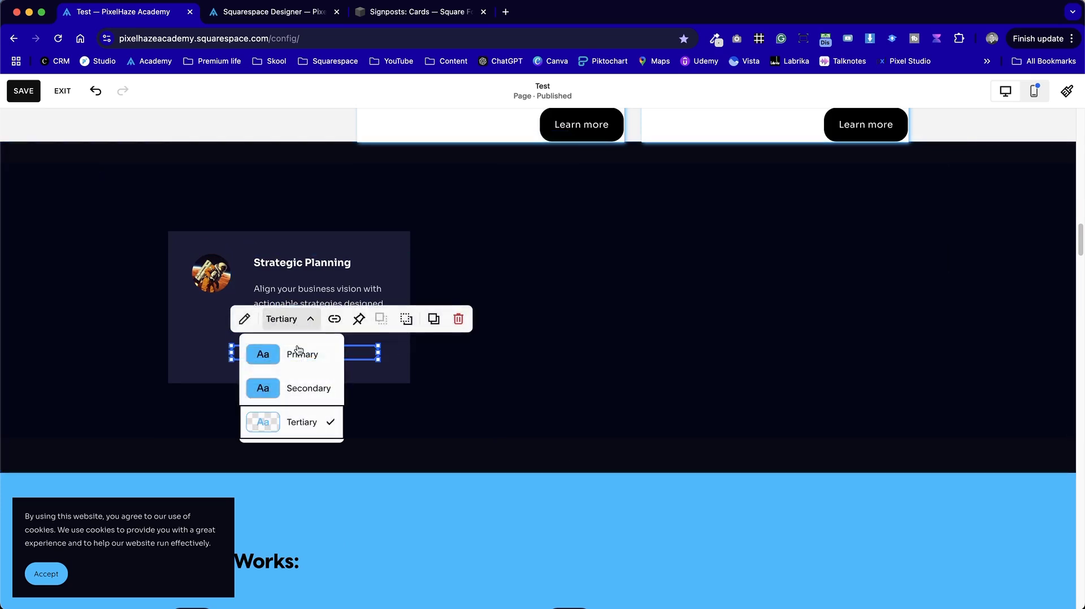
click(289, 389)
click(504, 379)
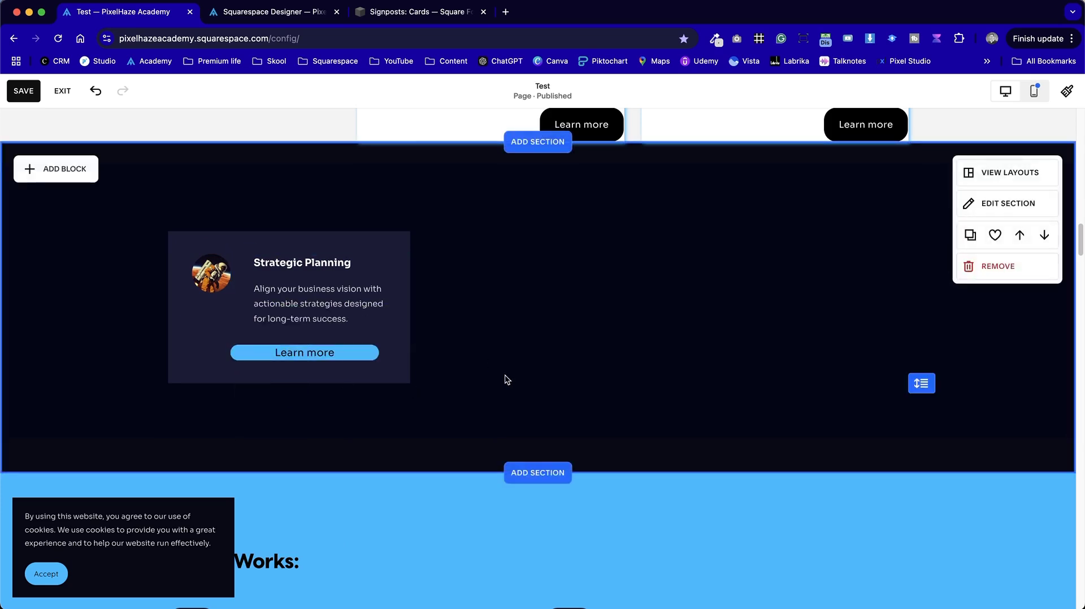
click(345, 356)
click(313, 319)
click(301, 422)
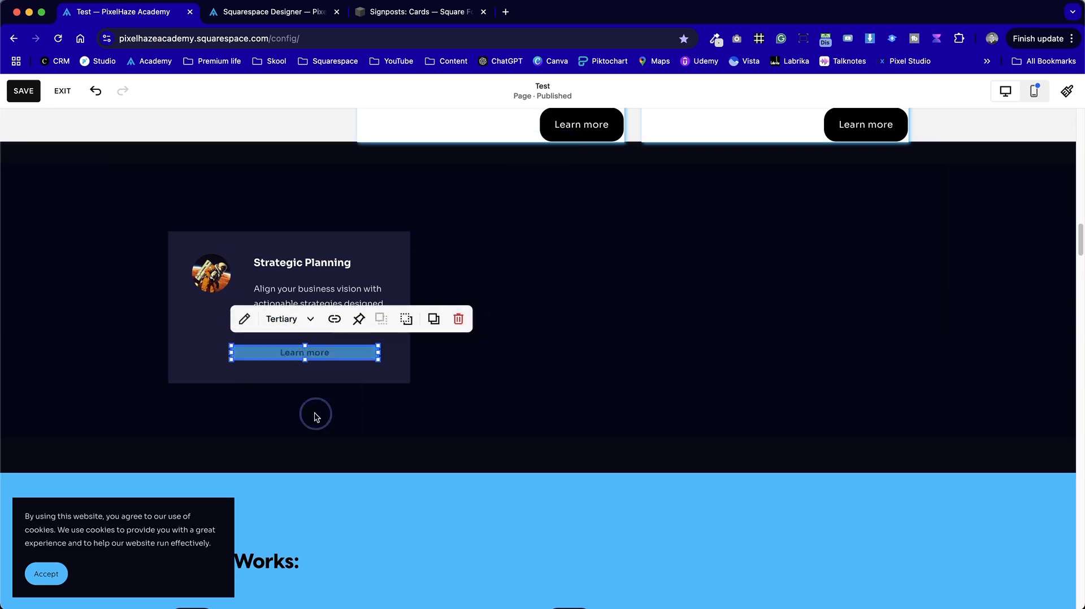
click(312, 414)
Narrow the Learn more button from its left edge and extend it downward from its lower edge
click(305, 355)
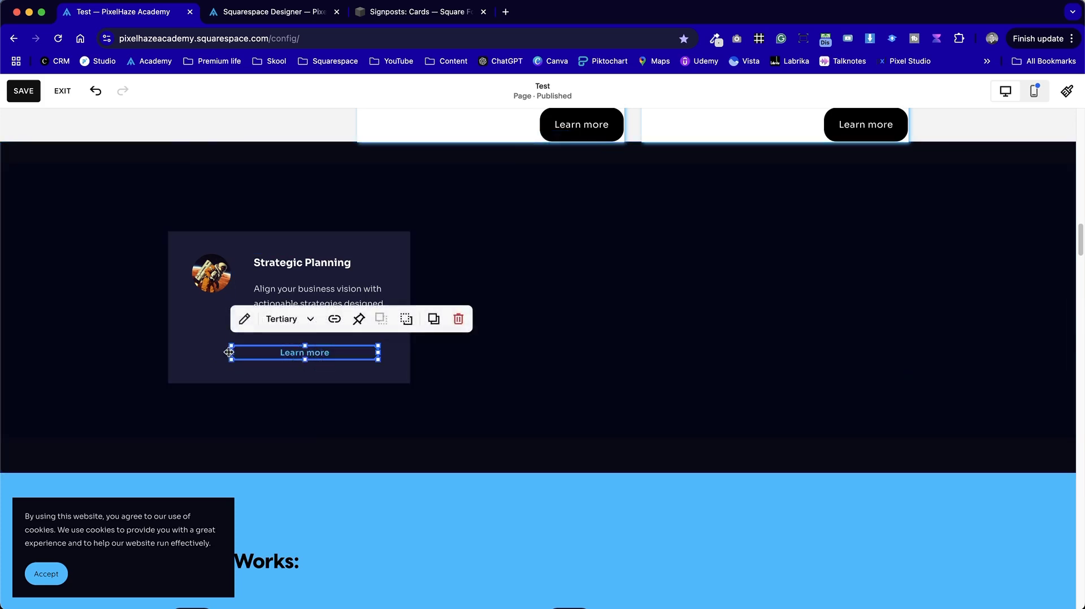
drag(228, 352, 291, 352)
click(604, 375)
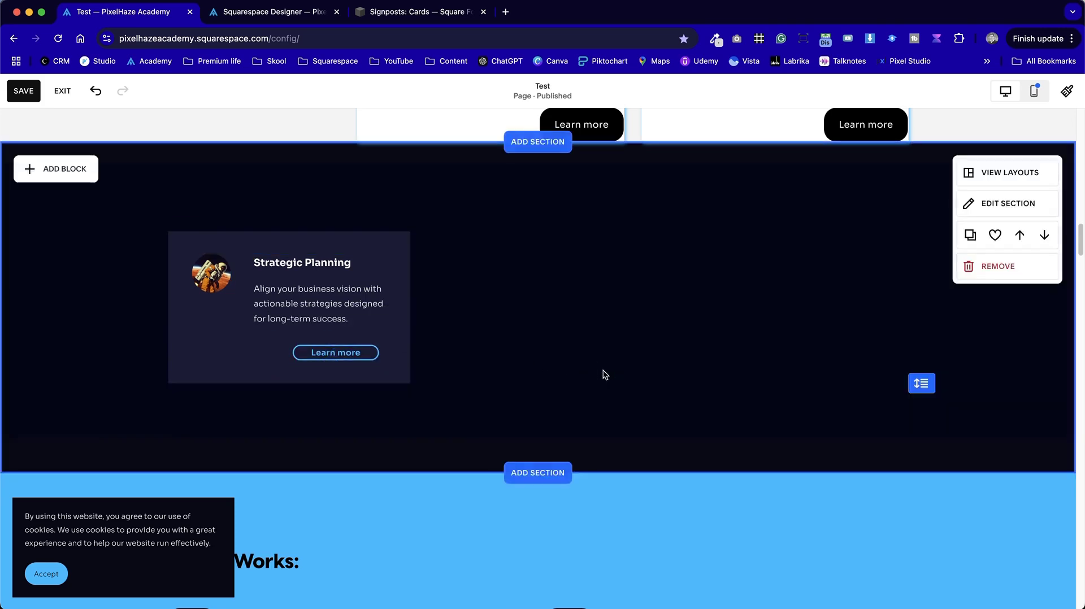
click(336, 355)
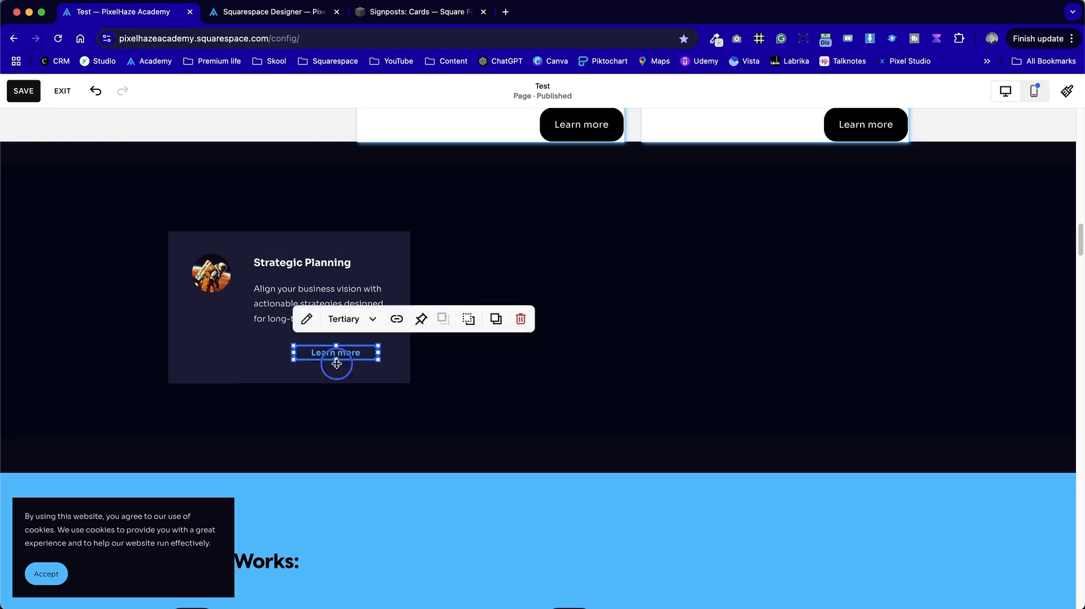
drag(336, 363, 337, 380)
click(555, 385)
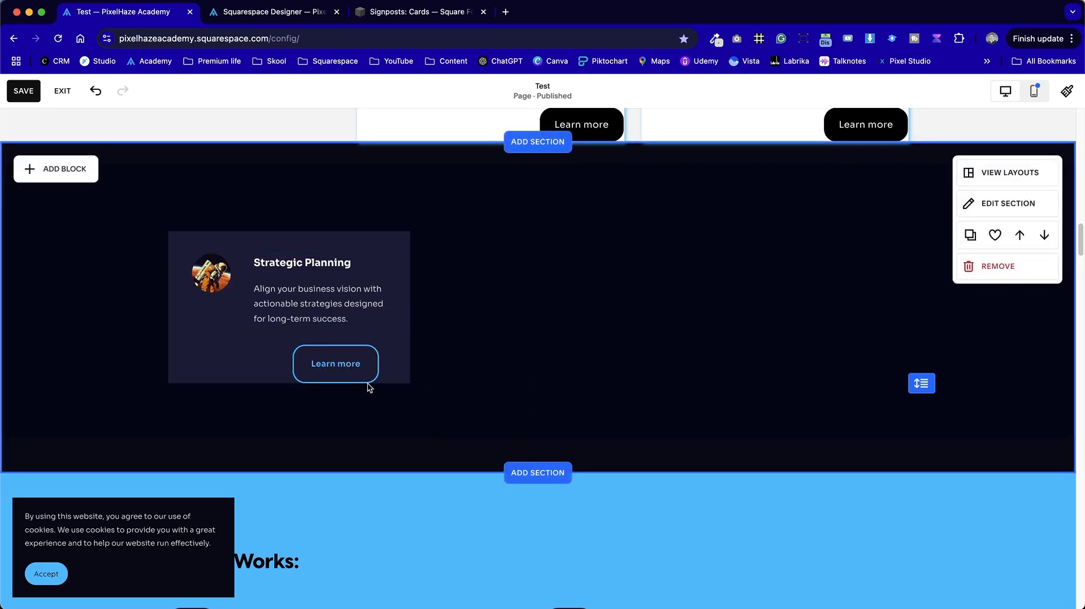
Compare the Fit and Fill sizing options on the Learn more button and leave it on Fit
click(334, 363)
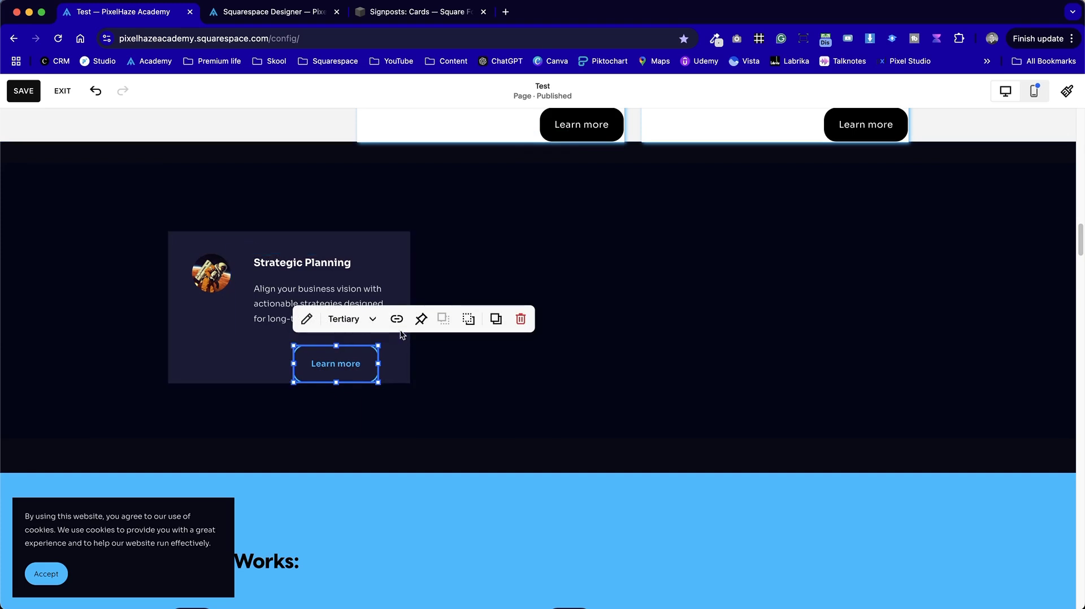
click(306, 319)
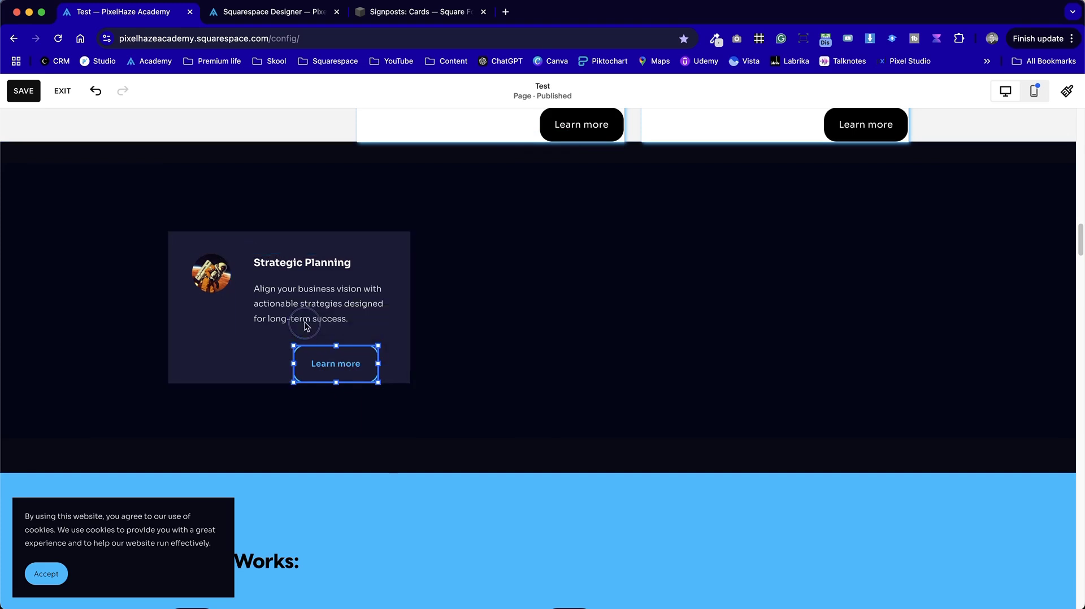
click(468, 319)
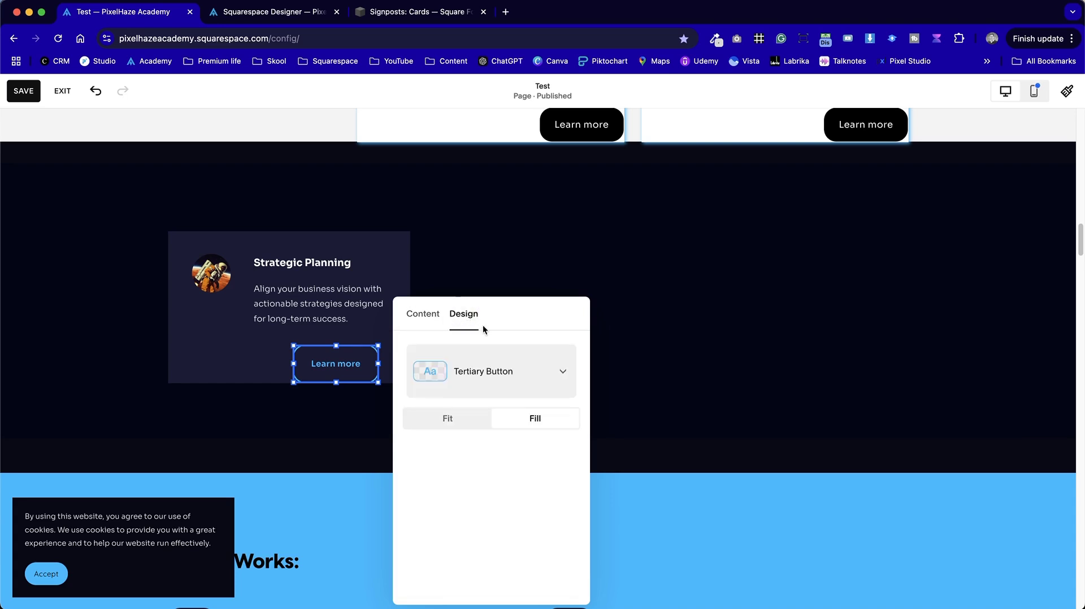
drag(501, 330, 538, 257)
click(483, 353)
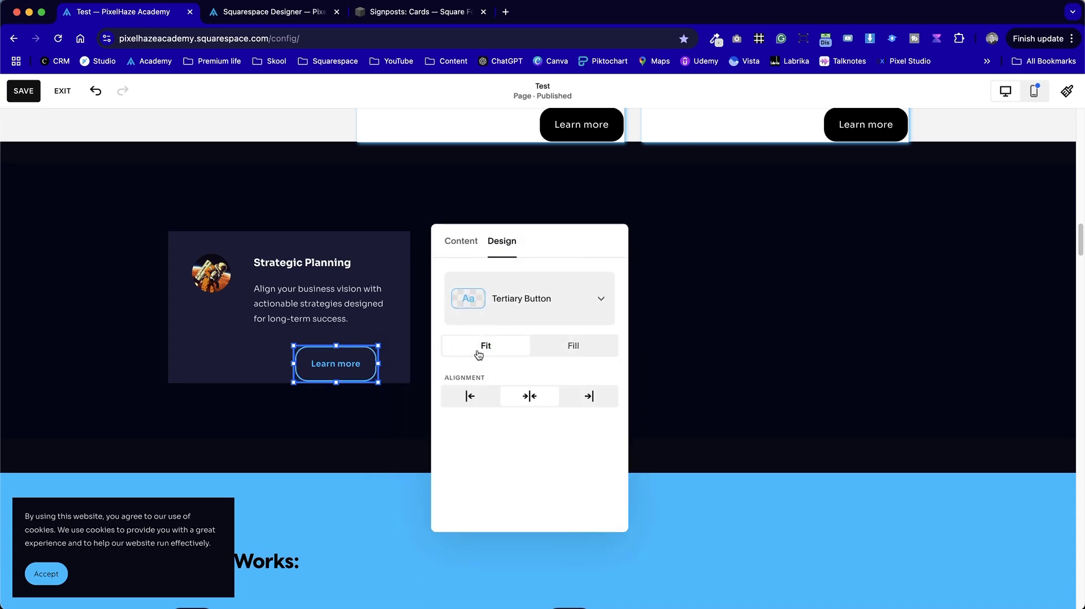
click(570, 345)
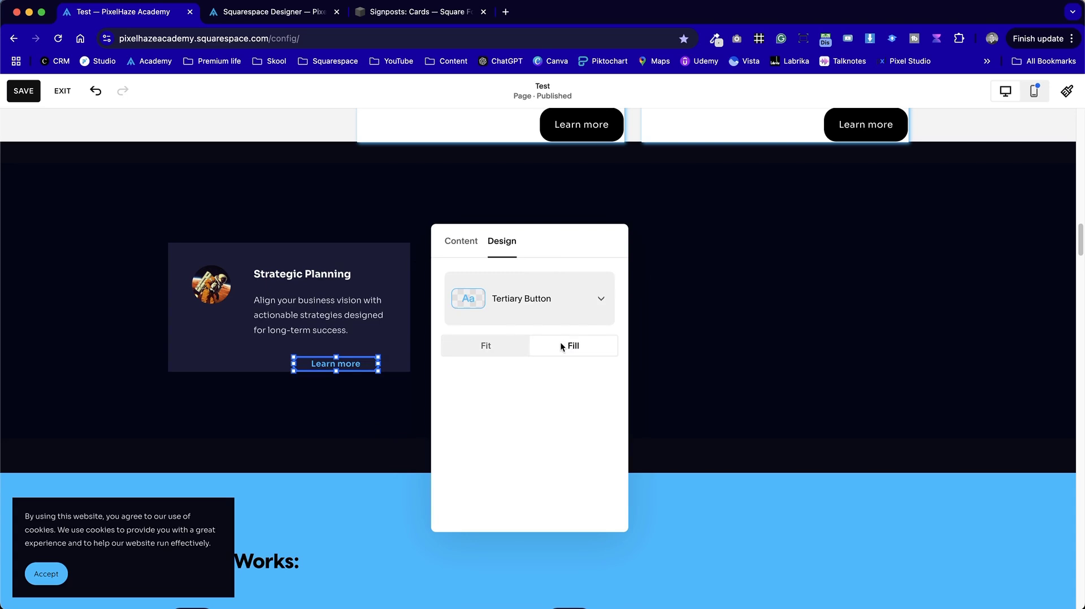
click(490, 349)
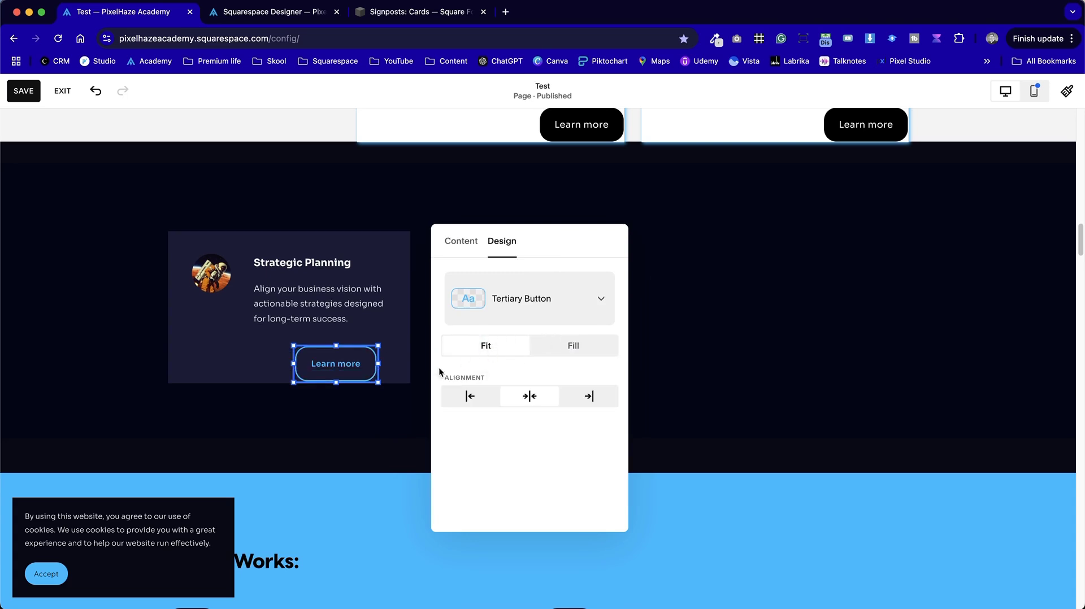
click(378, 424)
click(336, 365)
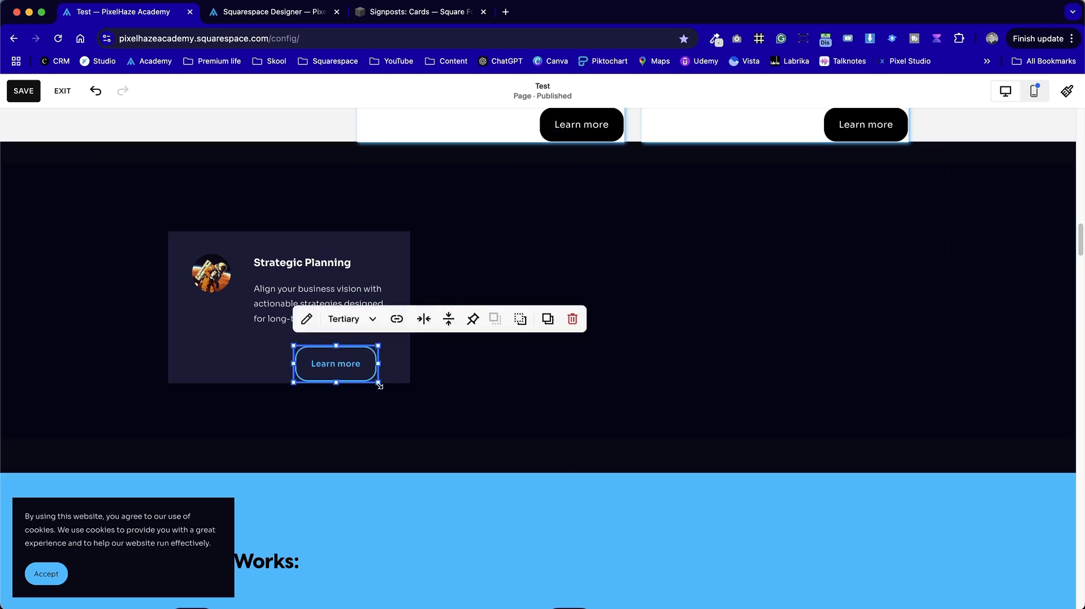
drag(365, 370, 357, 372)
click(473, 394)
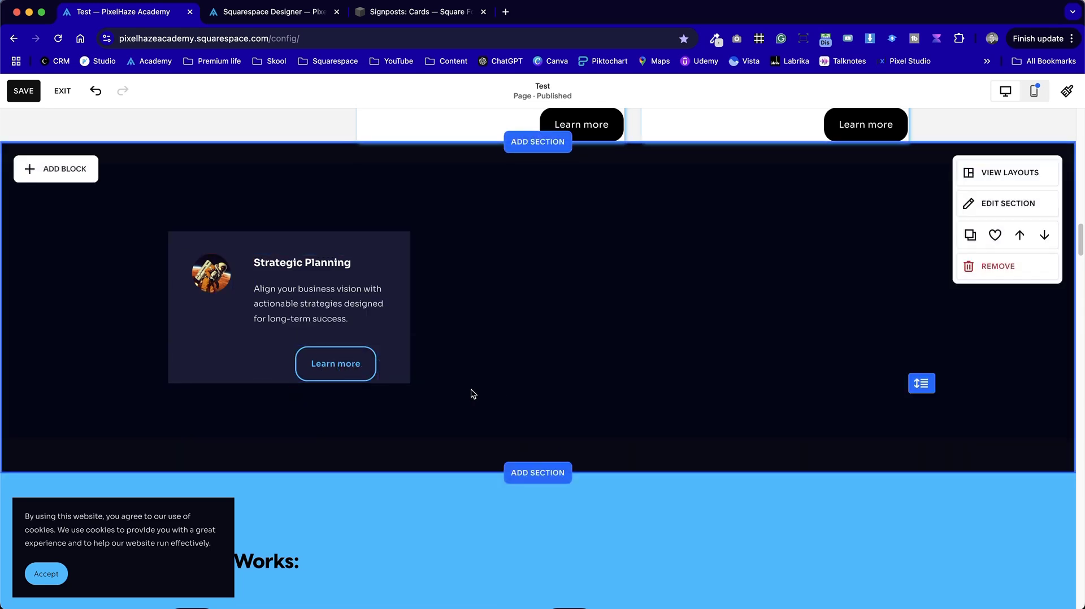
Try the Secondary style on the Learn more button and adjust the block's width from its left edge
click(370, 377)
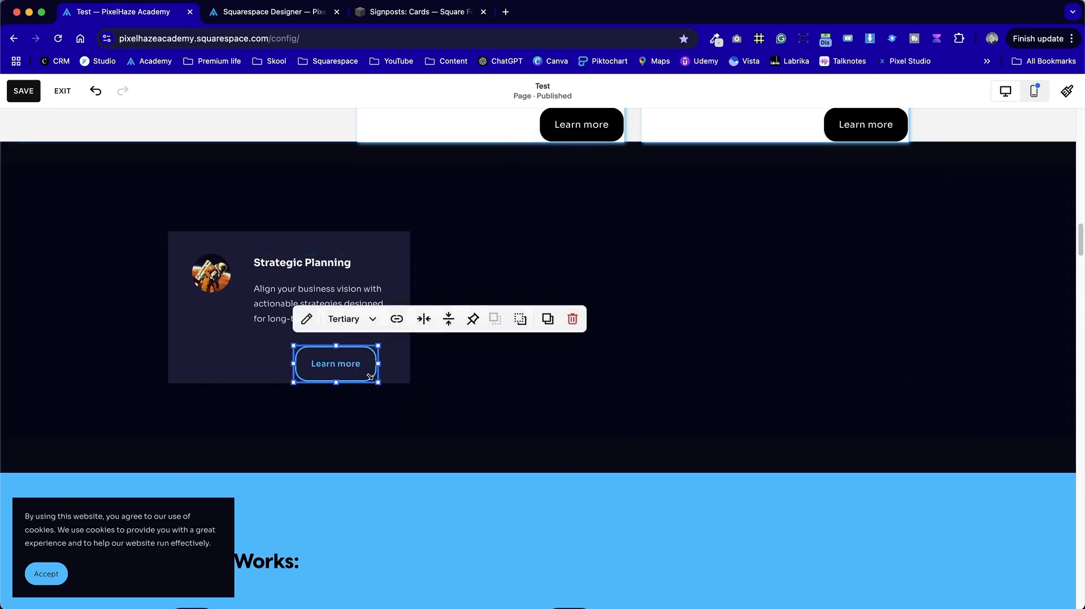
click(371, 318)
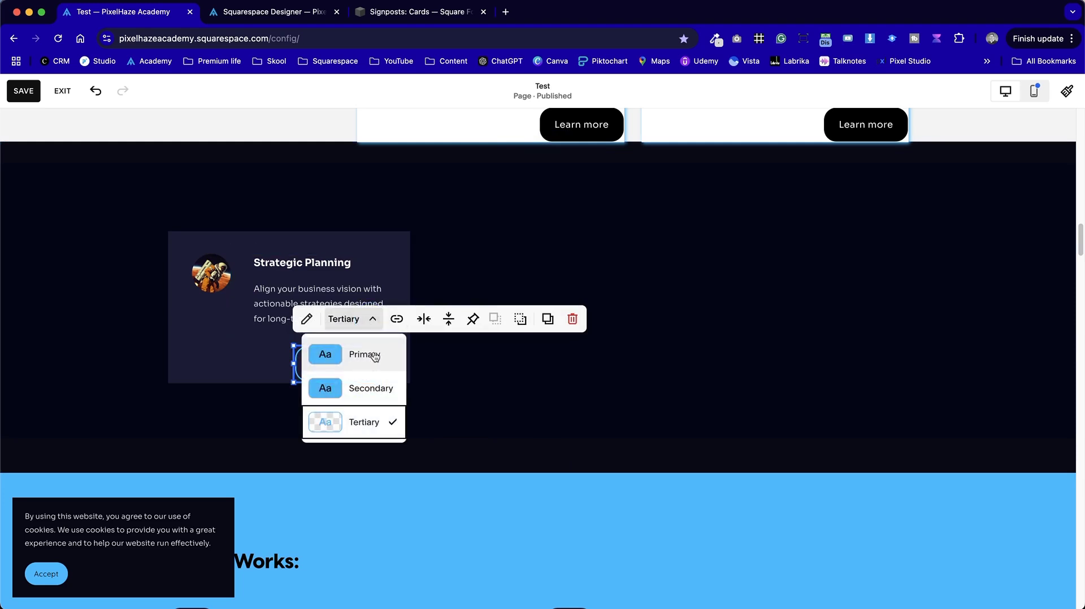
click(364, 389)
click(449, 387)
click(363, 378)
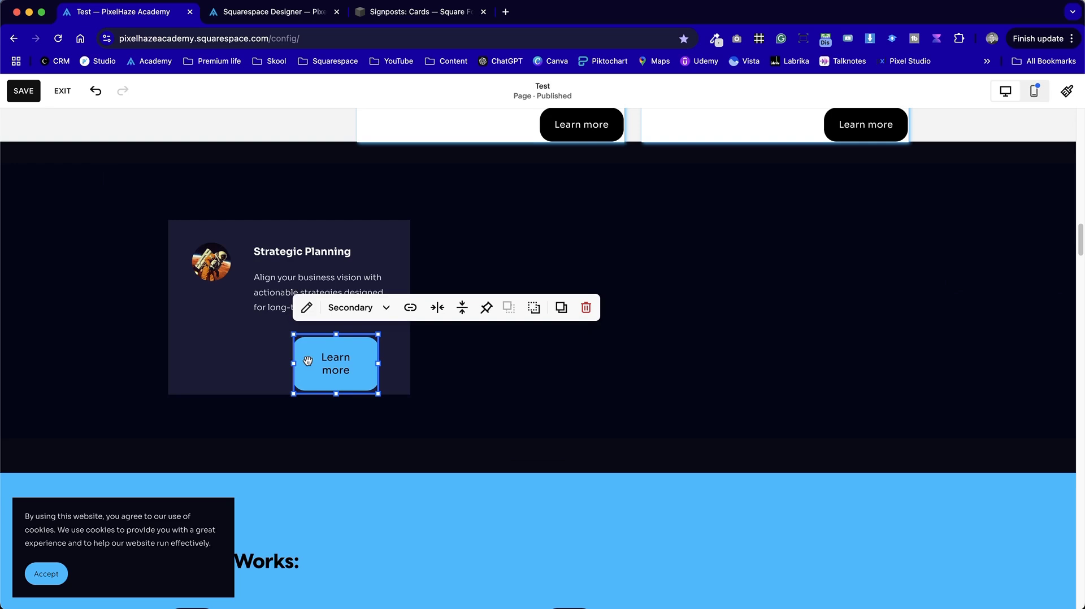
drag(293, 363, 256, 362)
click(520, 404)
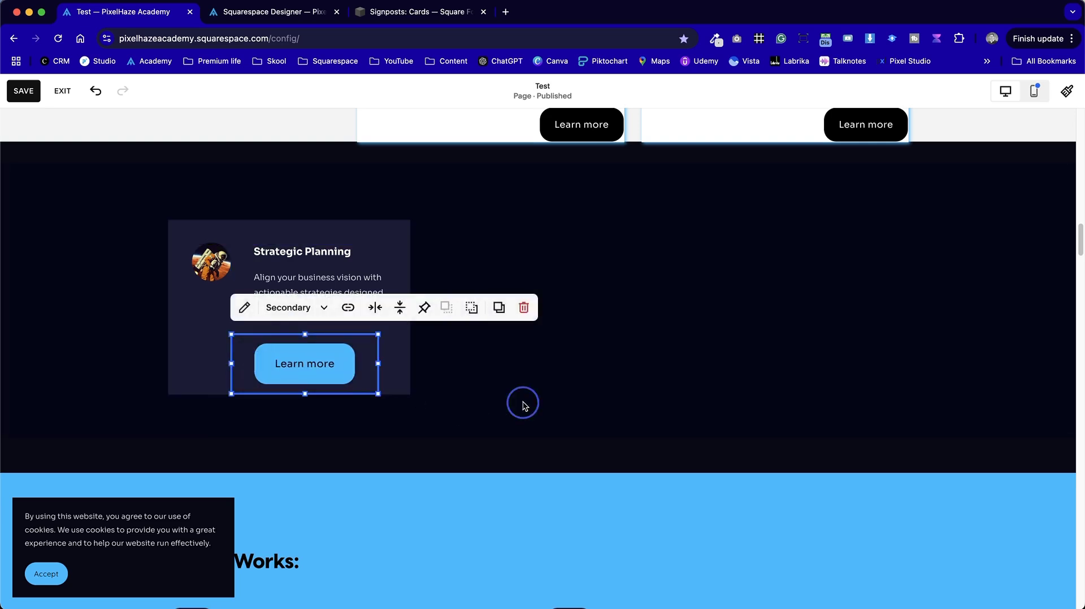
click(319, 371)
drag(237, 364, 264, 364)
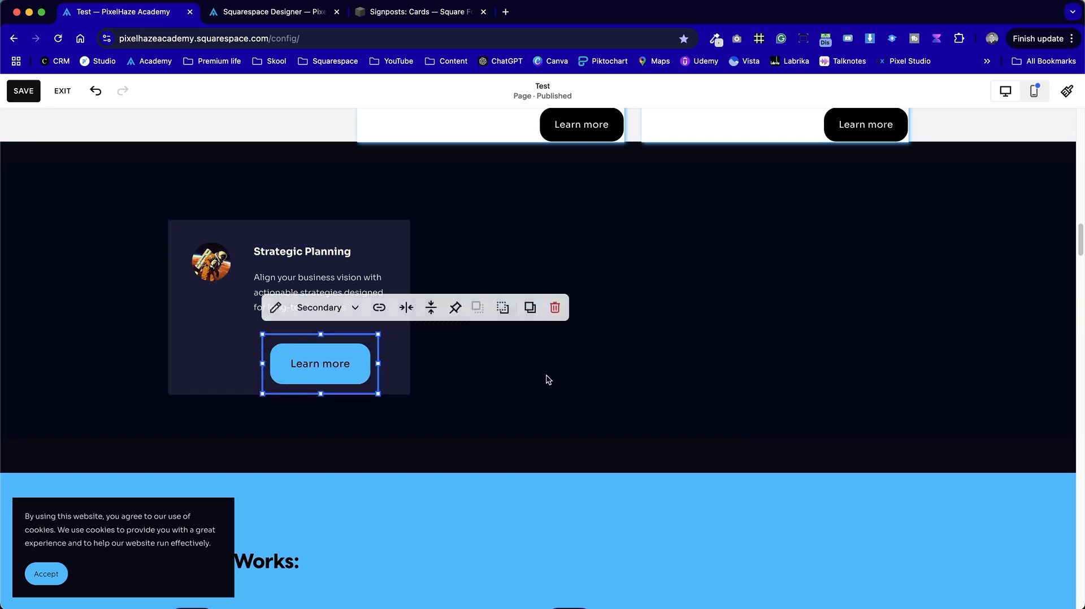
click(535, 384)
Set the Learn more button in the Strategic Planning card back to the Tertiary style
scroll(548, 356, up, 1)
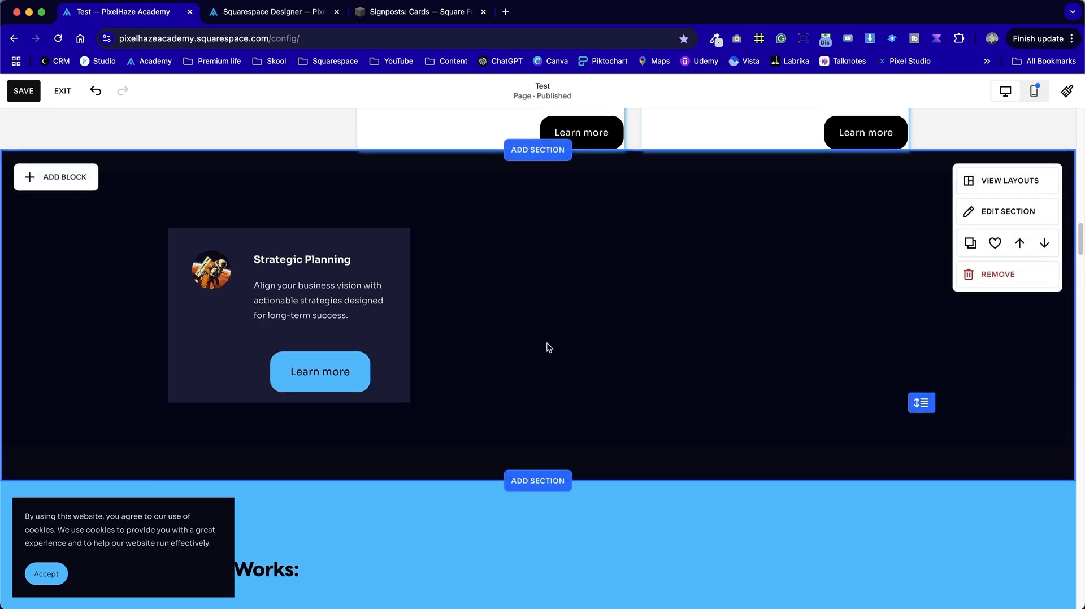
click(367, 370)
click(339, 323)
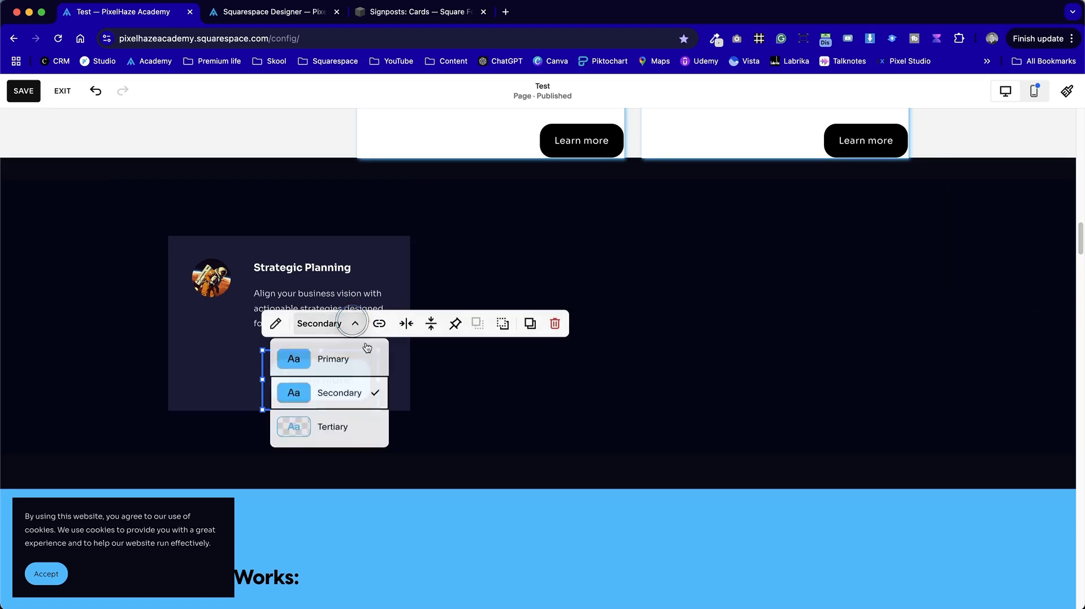
click(370, 425)
click(477, 419)
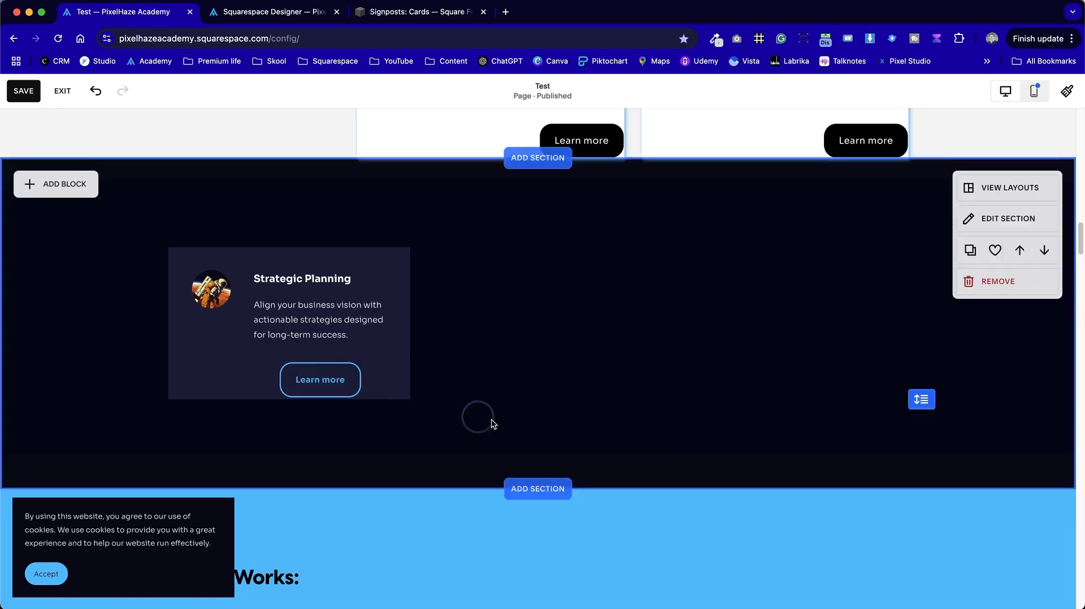
Set the Learn more button's sizing to Fill in its design settings
click(350, 387)
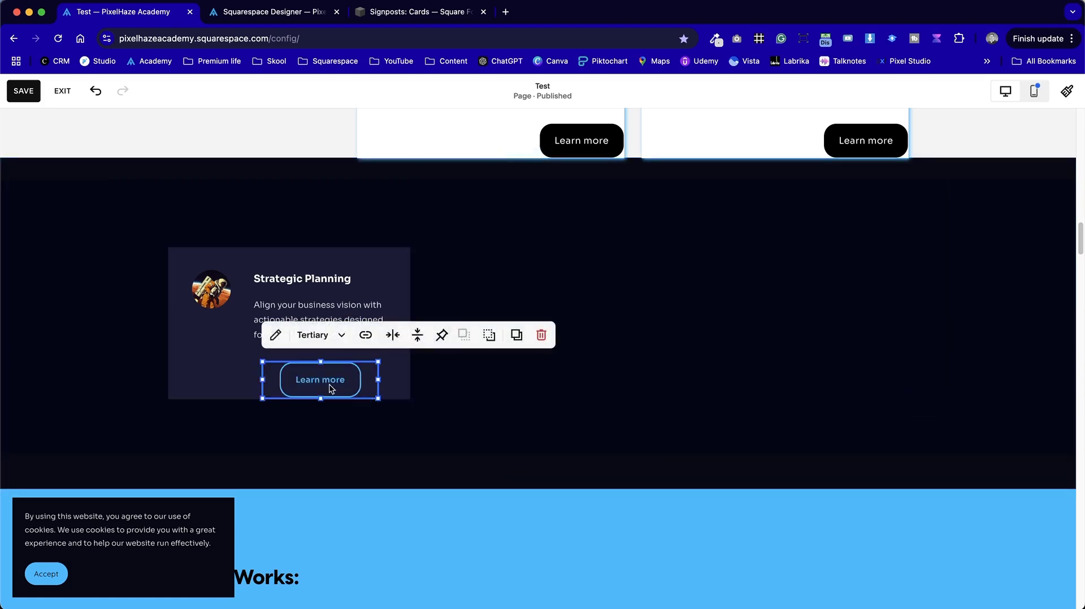
click(337, 338)
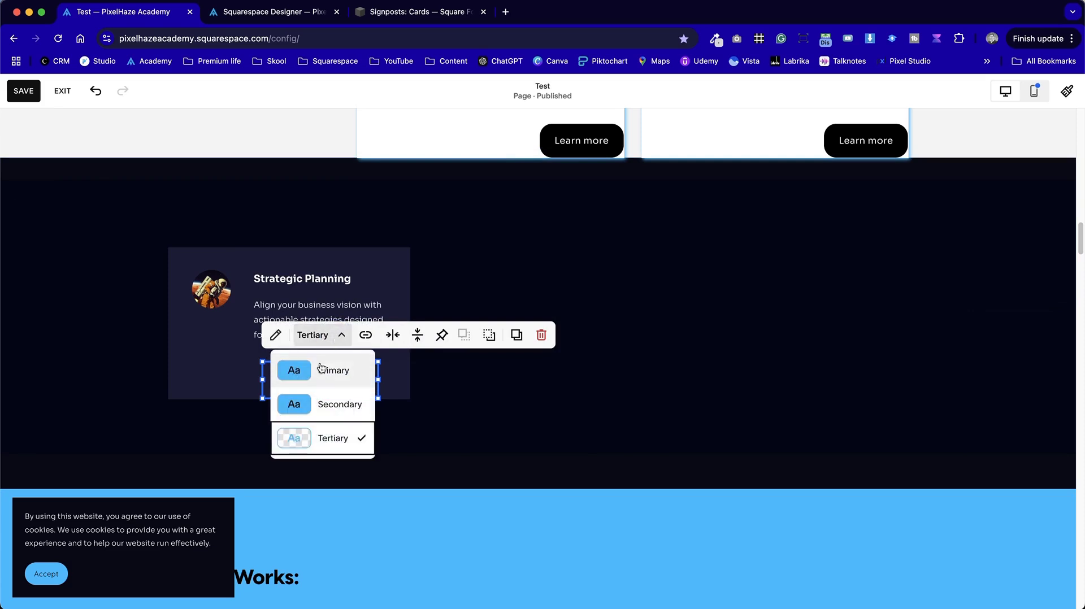
click(277, 333)
click(332, 380)
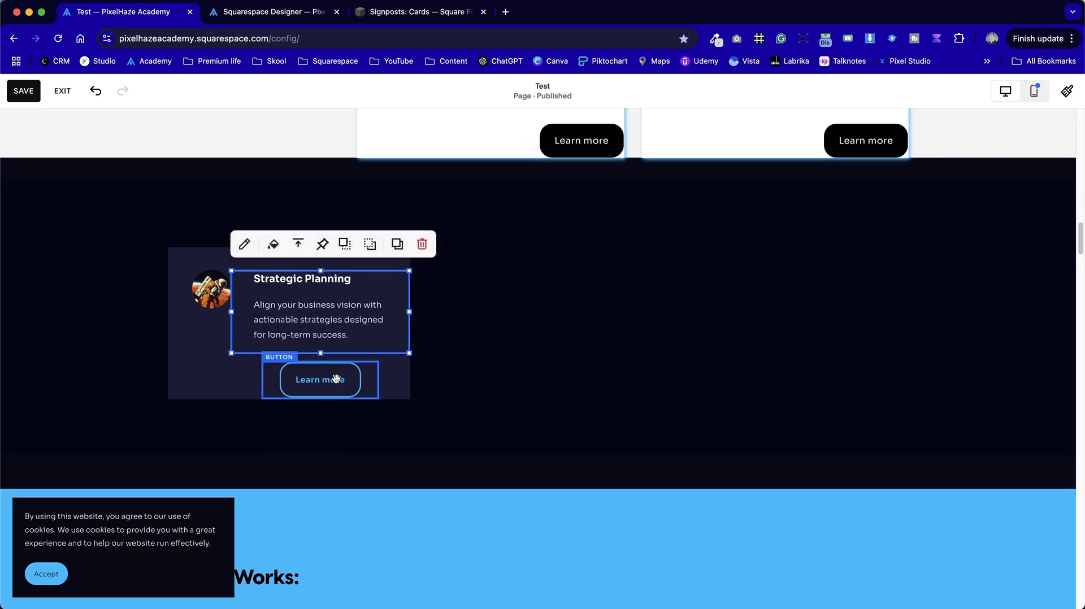
click(332, 380)
click(473, 310)
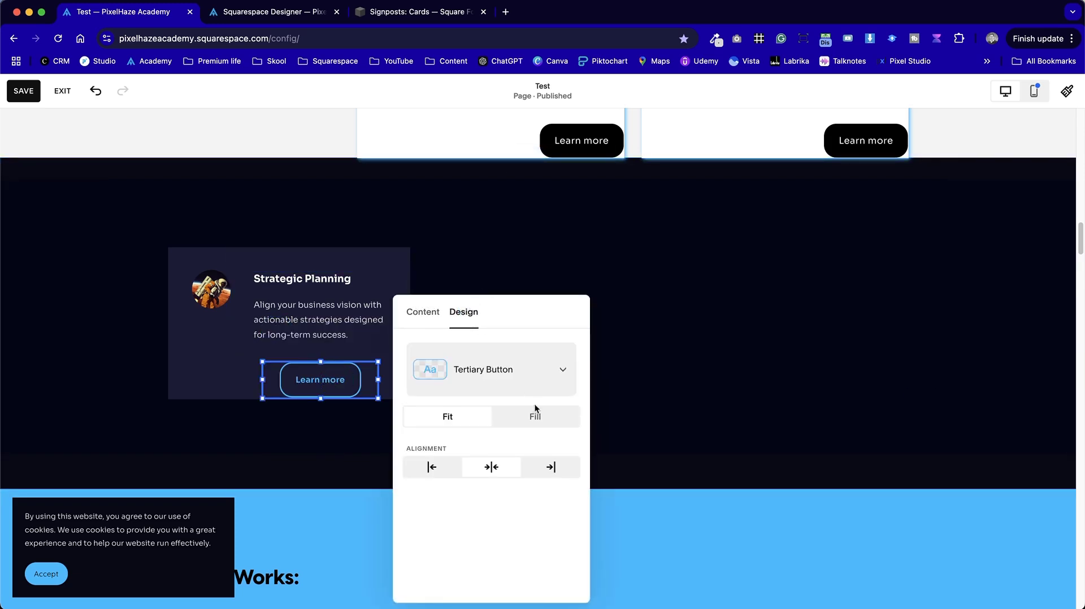
click(639, 350)
Extend the navy card shape downward from its lower edge to leave space beneath the Learn more button
click(394, 382)
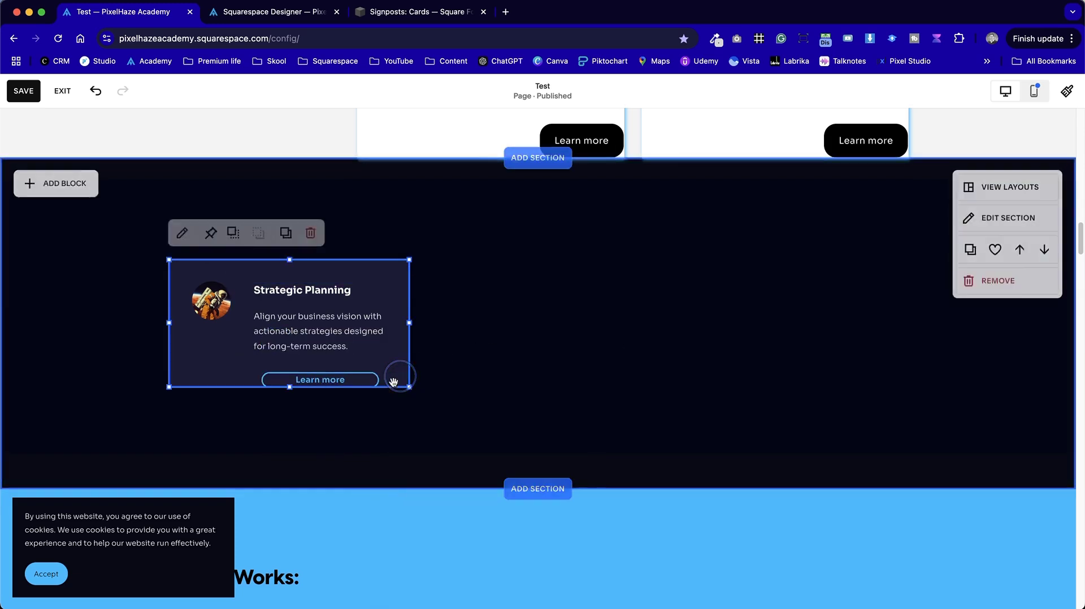
drag(292, 385, 298, 404)
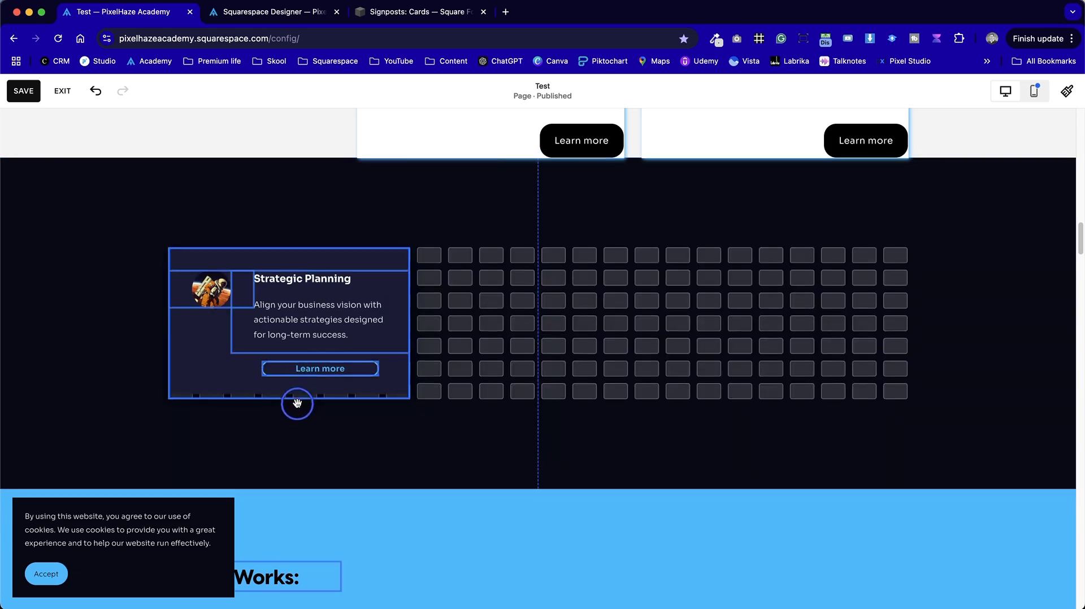
click(394, 438)
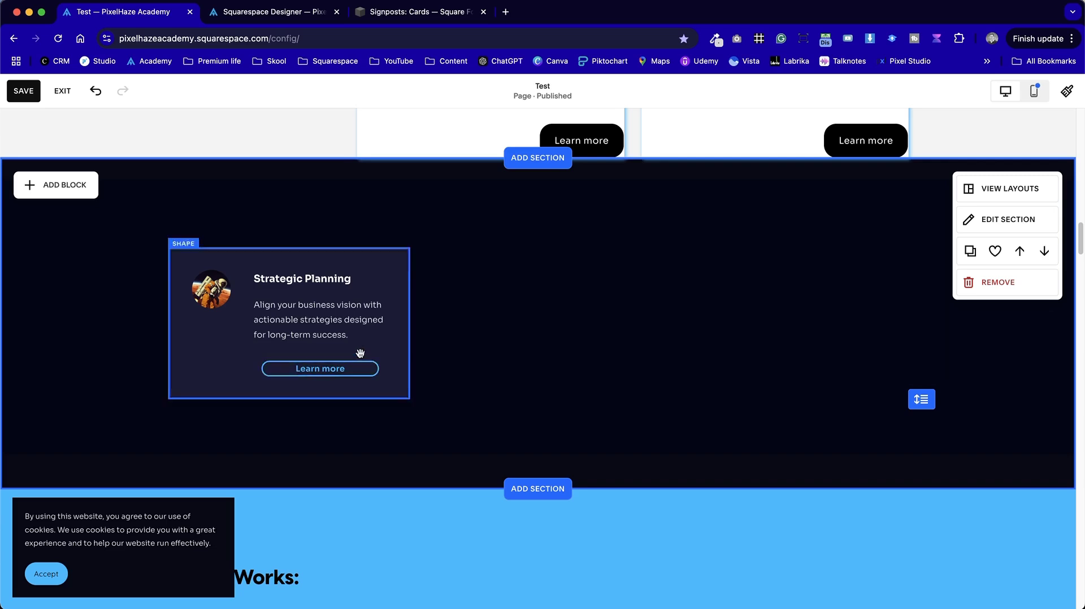
Narrow the Learn more button from its left edge, keeping its right edge in place
click(317, 369)
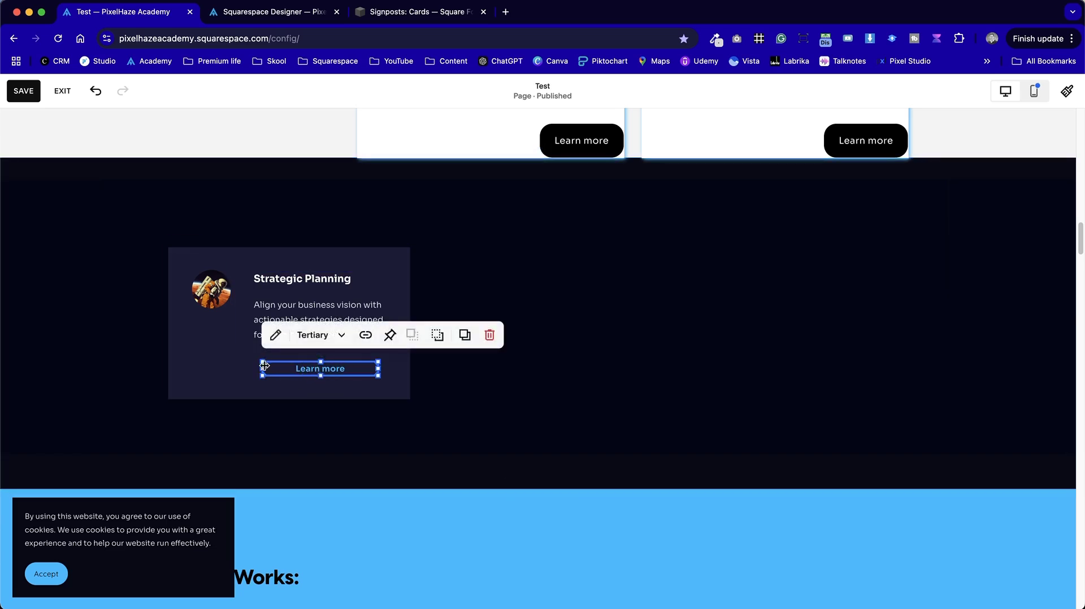
drag(265, 365, 293, 368)
click(584, 416)
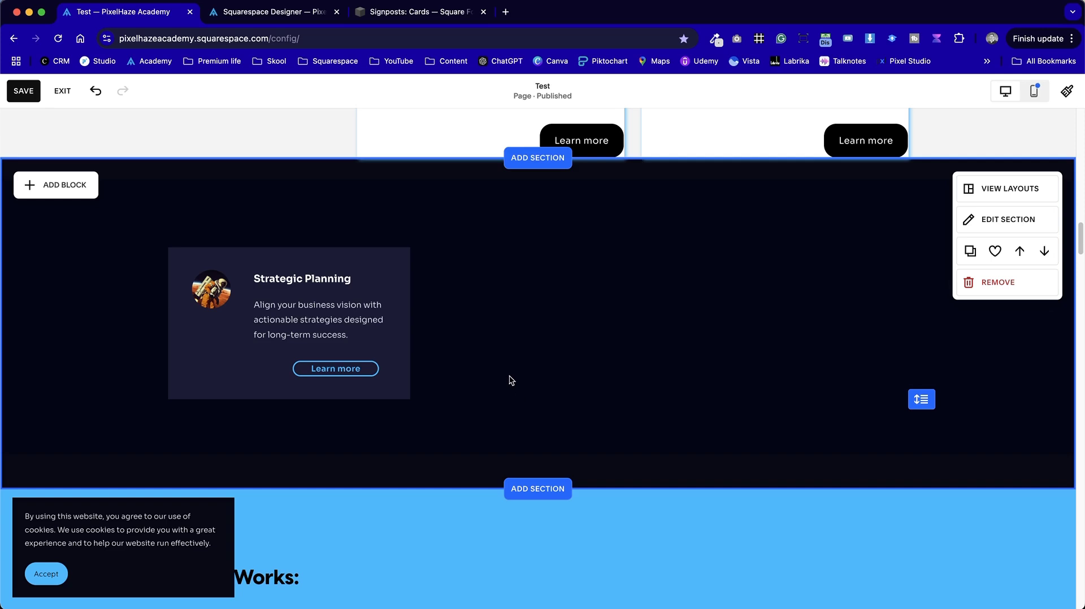
Round the corners of the navy shape behind the Strategic Planning card with a radius of 20
click(229, 377)
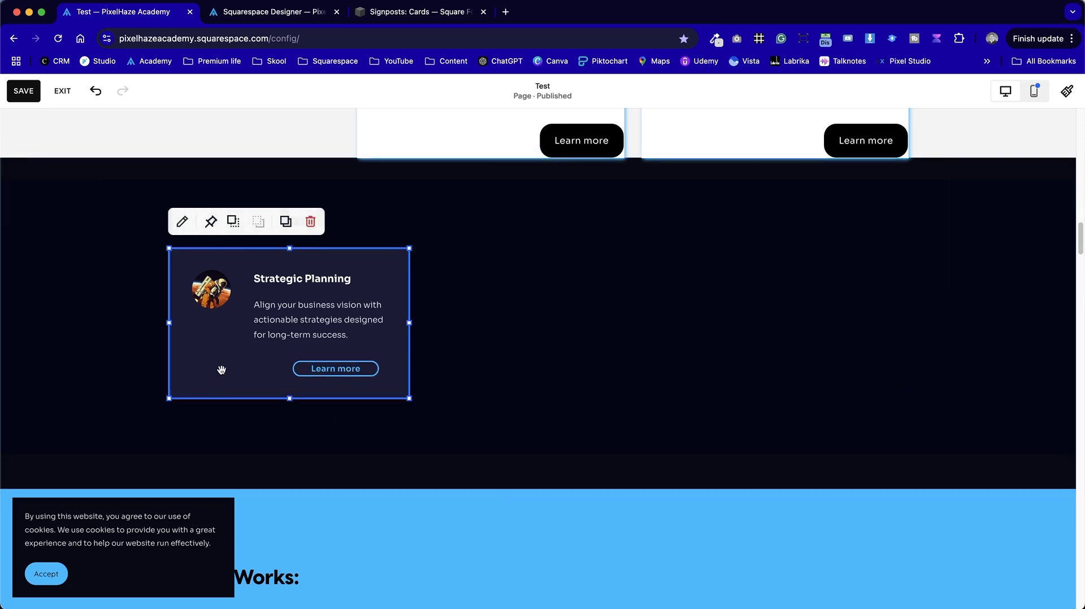
click(182, 221)
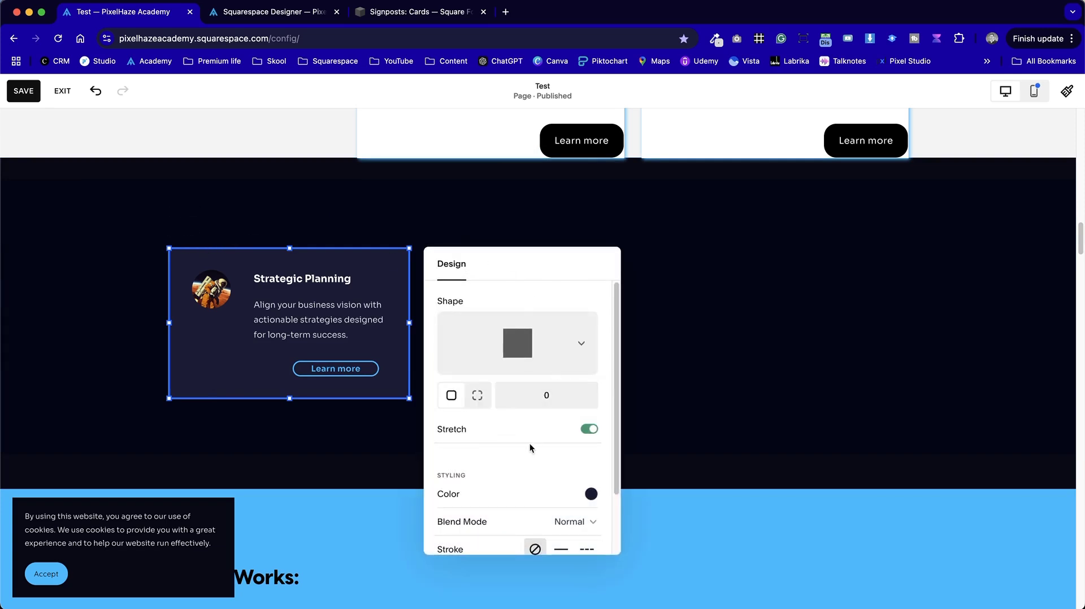
click(544, 392)
click(631, 407)
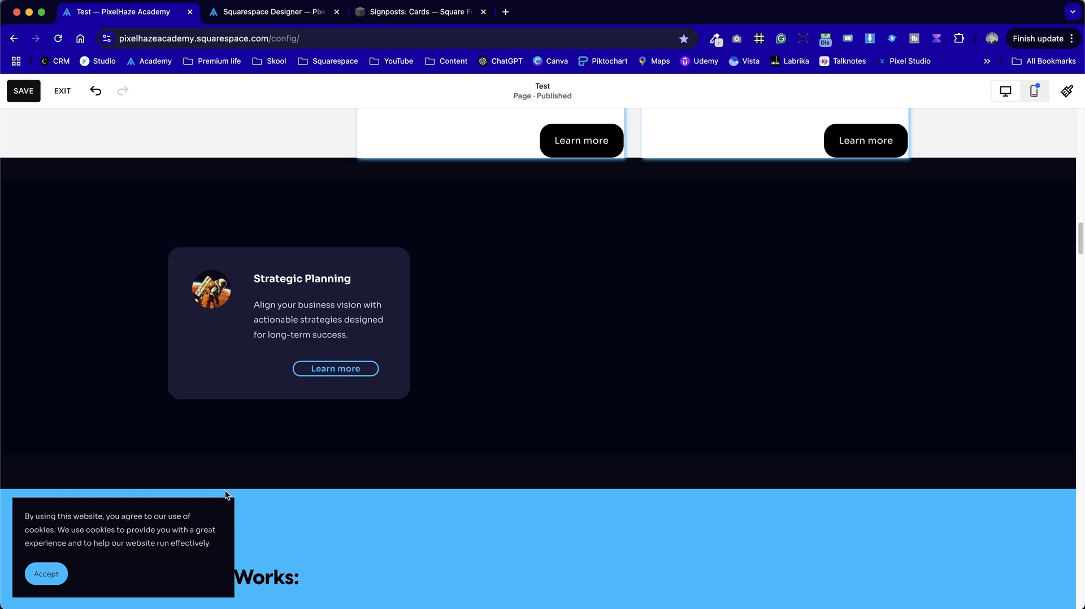
Turn on the drop shadow for the Strategic Planning card's background shape
click(174, 350)
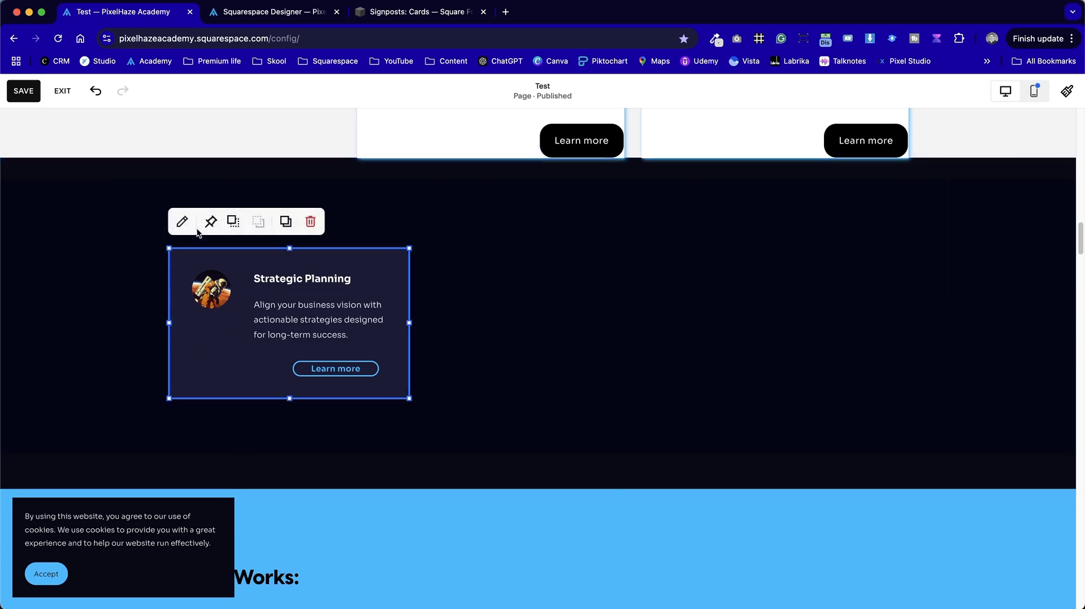
click(180, 219)
scroll(536, 506, down, 3)
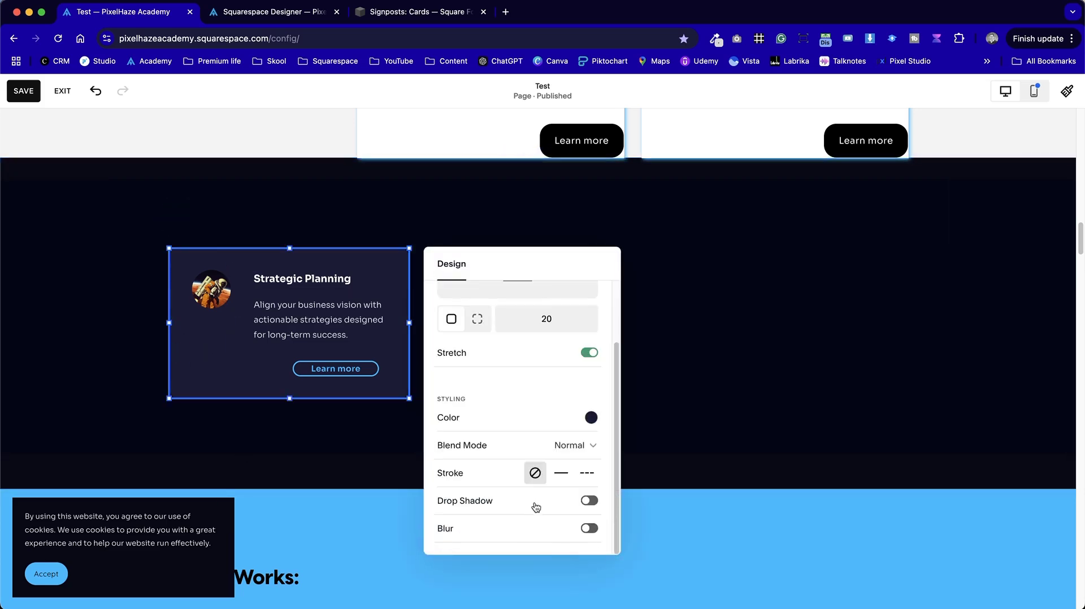
click(590, 501)
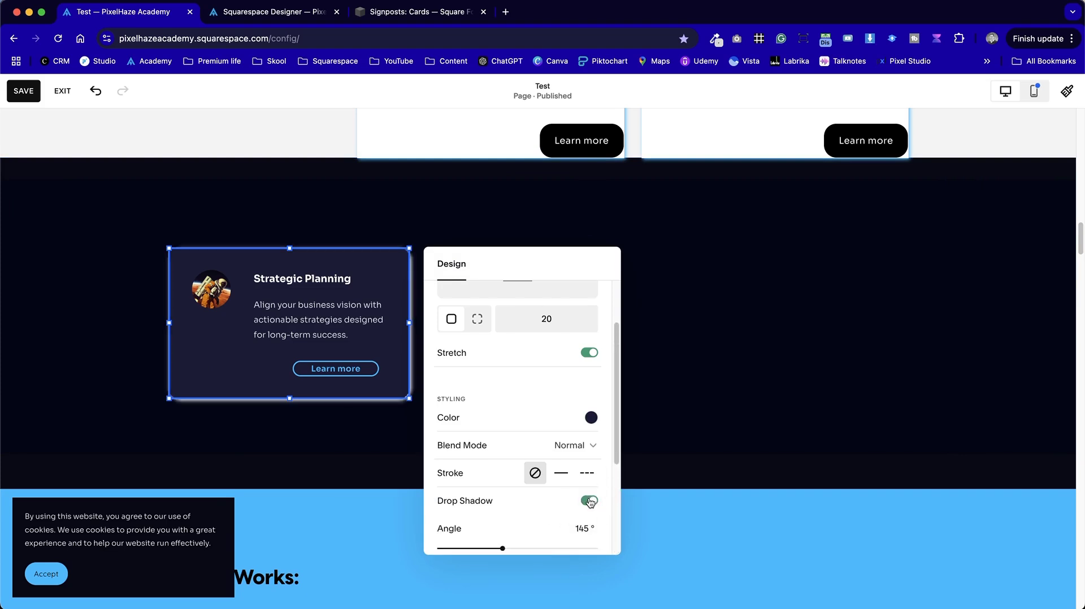
scroll(523, 527, down, 6)
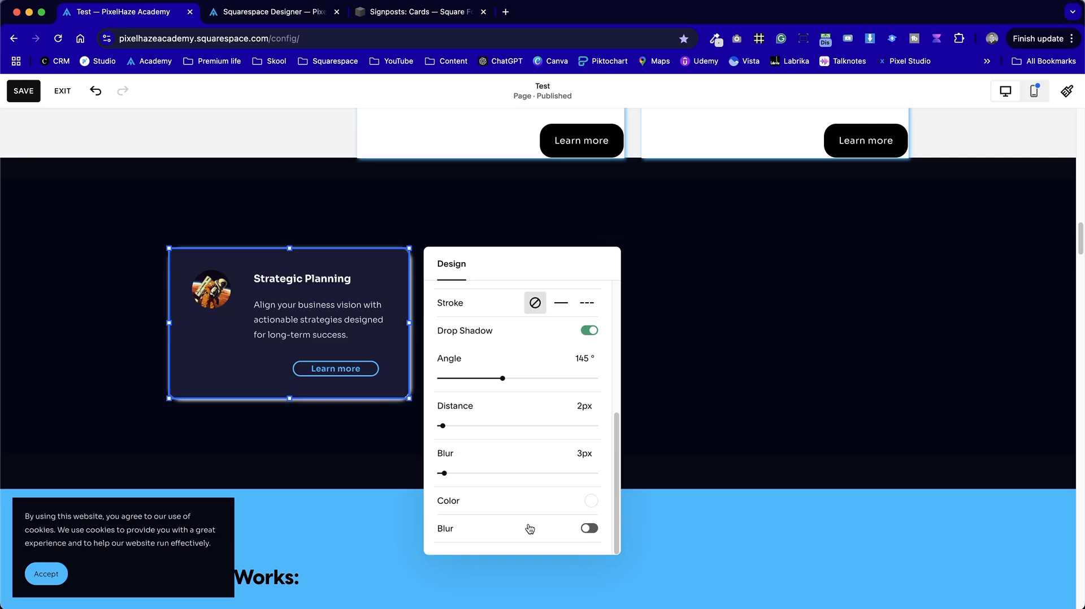
Set the card shape's drop shadow colour to a custom pure black, RGB 0, 0, 0 at 100% opacity
click(591, 501)
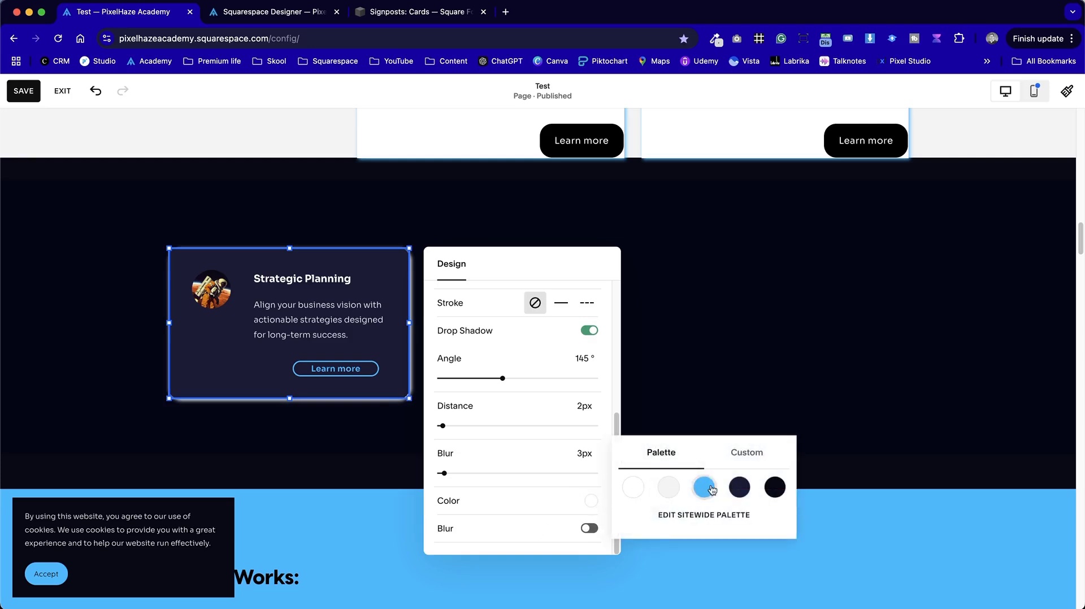
click(772, 489)
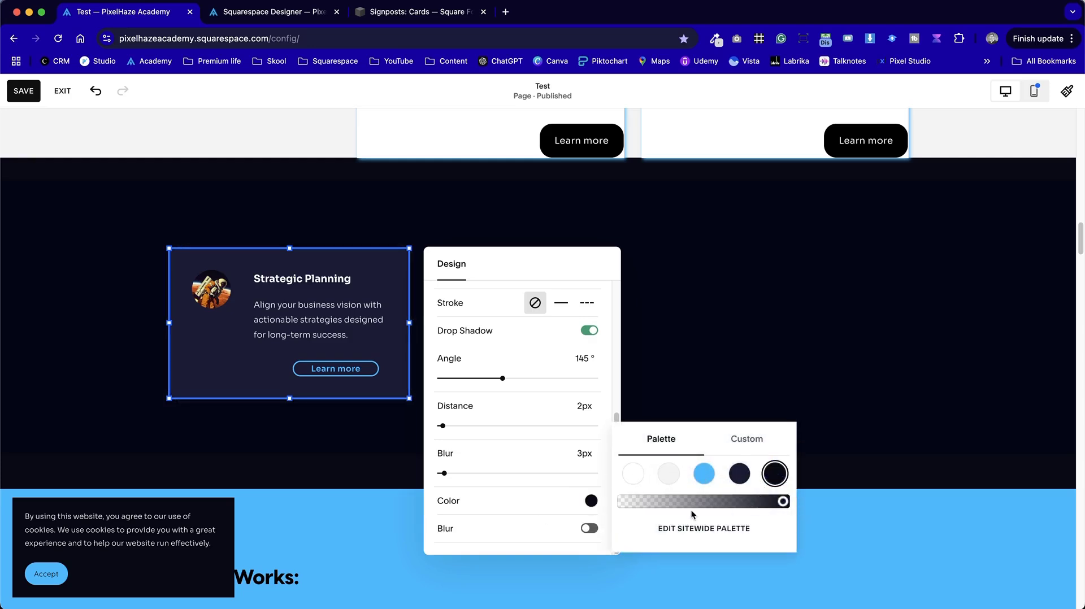
click(730, 454)
drag(673, 509, 615, 528)
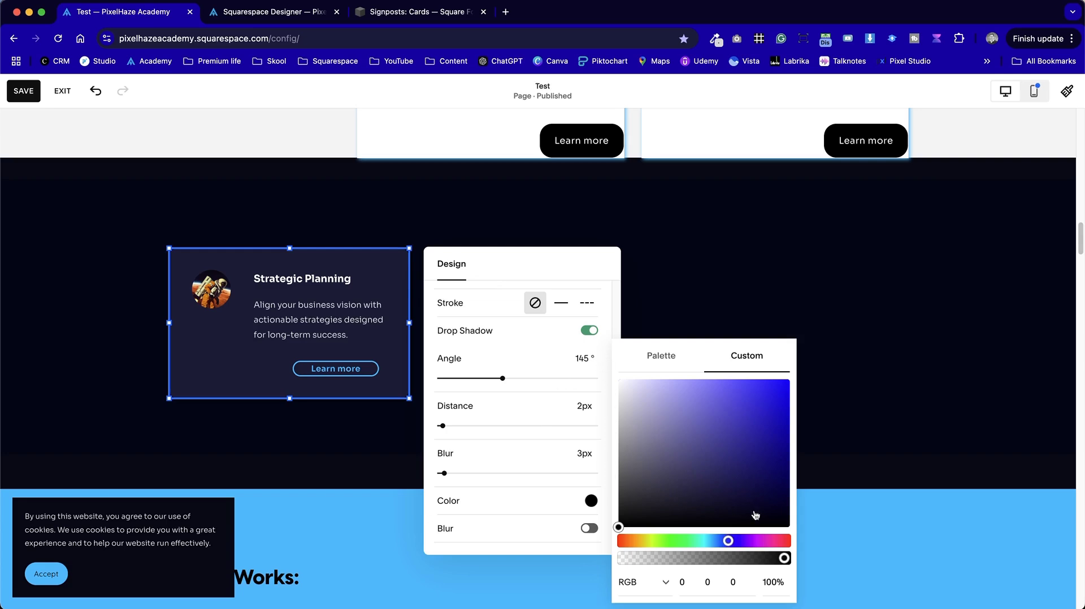
click(961, 557)
Change the card section's colour theme to Dark 1 after trying Dark 2
mouse_move(356, 438)
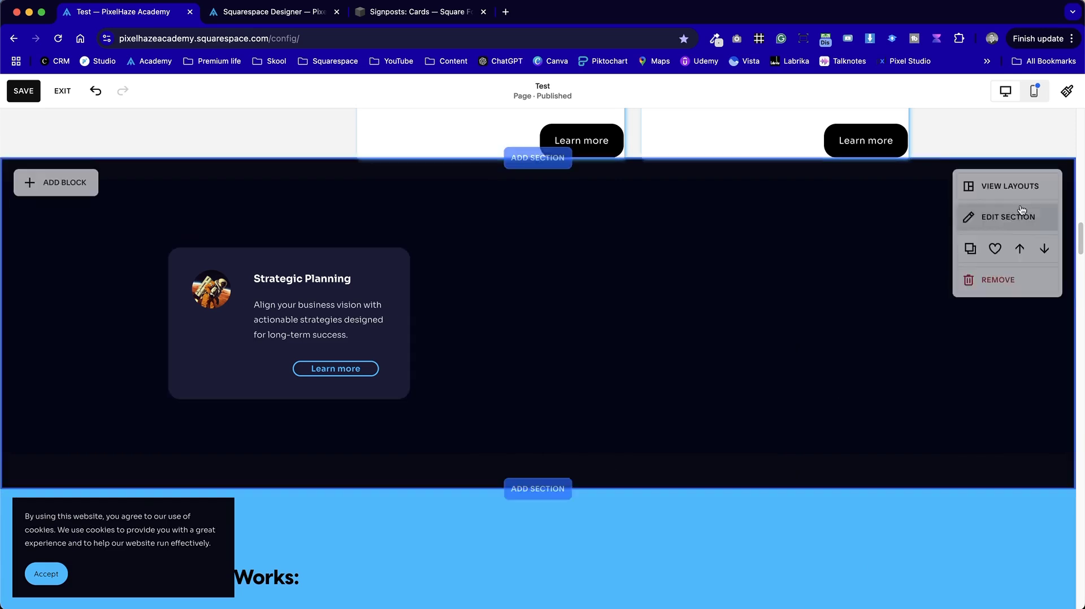
click(1008, 220)
click(1000, 196)
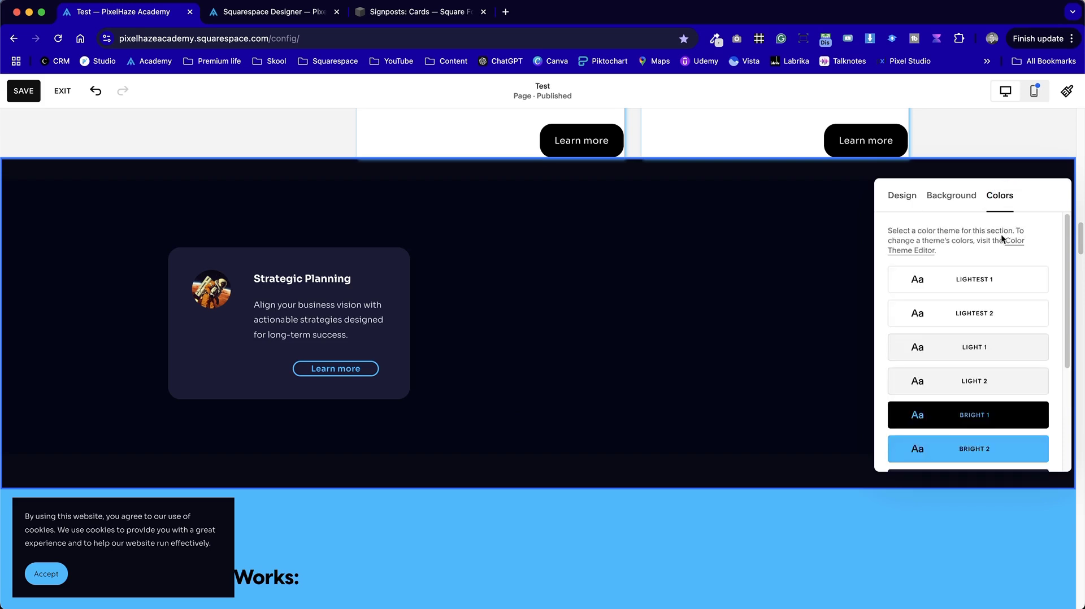
scroll(1028, 324, down, 2)
click(1031, 348)
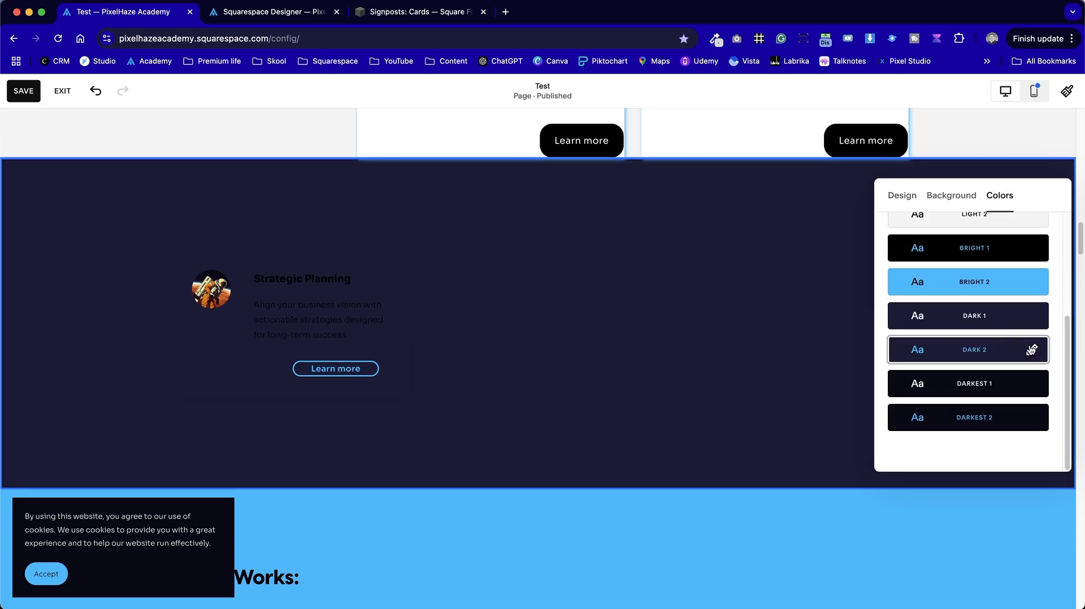
click(1022, 325)
click(697, 377)
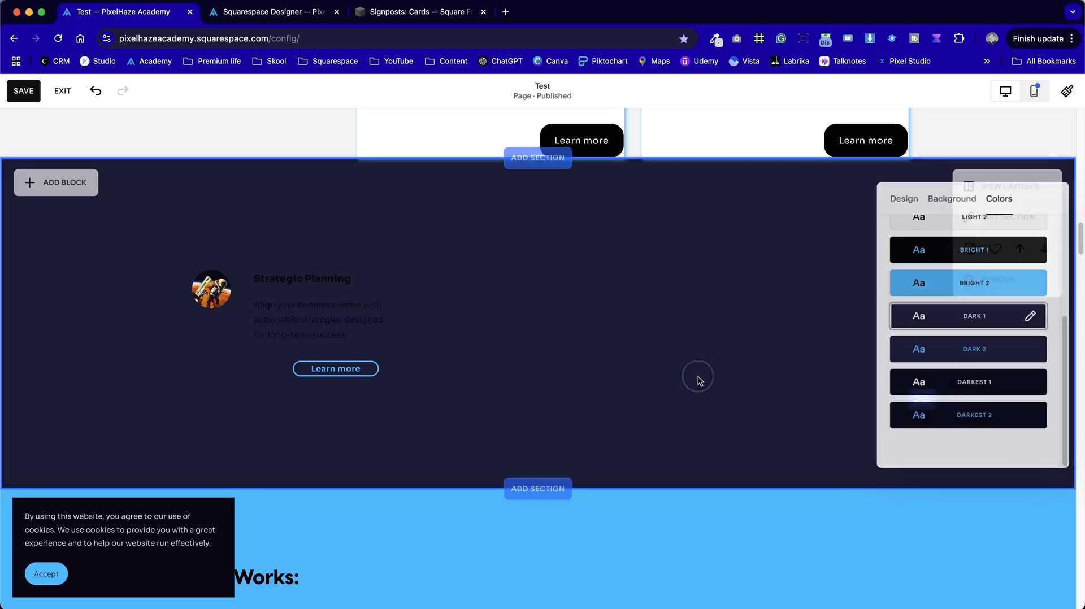
Colour all the text in the Strategic Planning card white from the palette
click(196, 383)
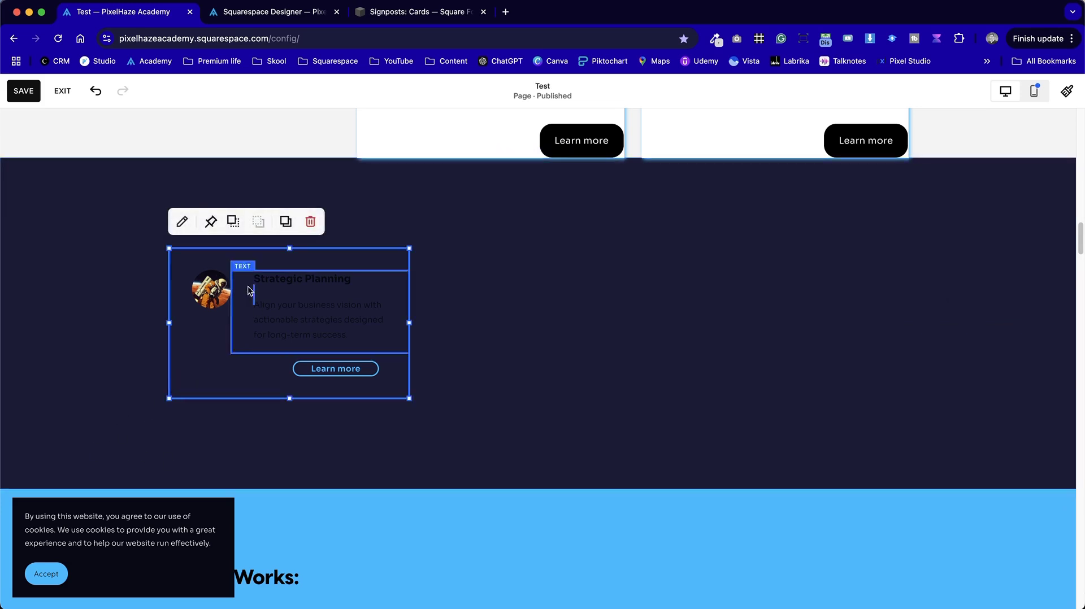
double_click(336, 302)
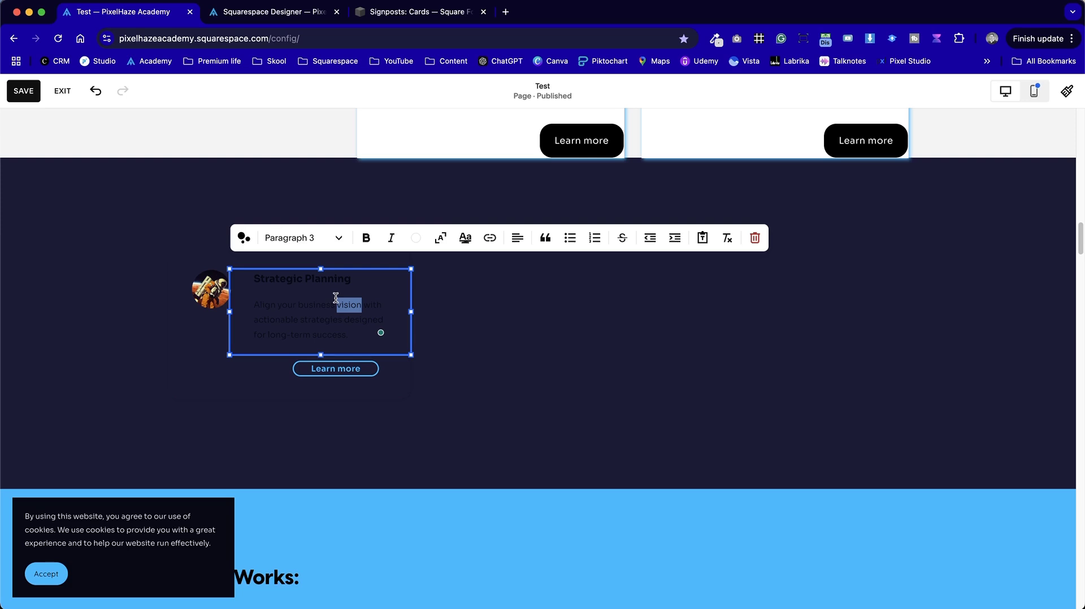
key(super+a)
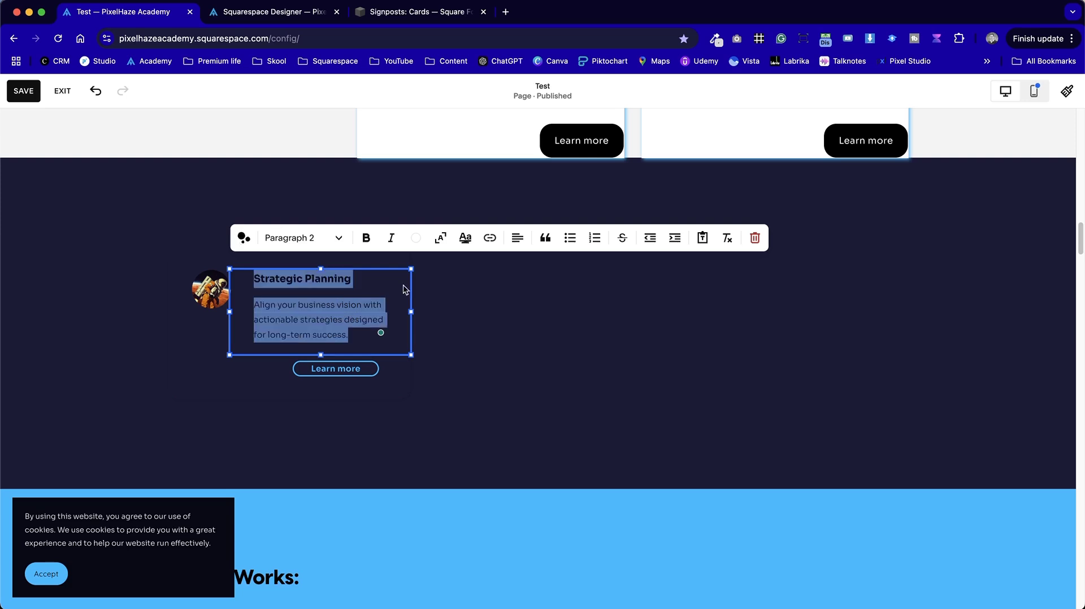
click(418, 238)
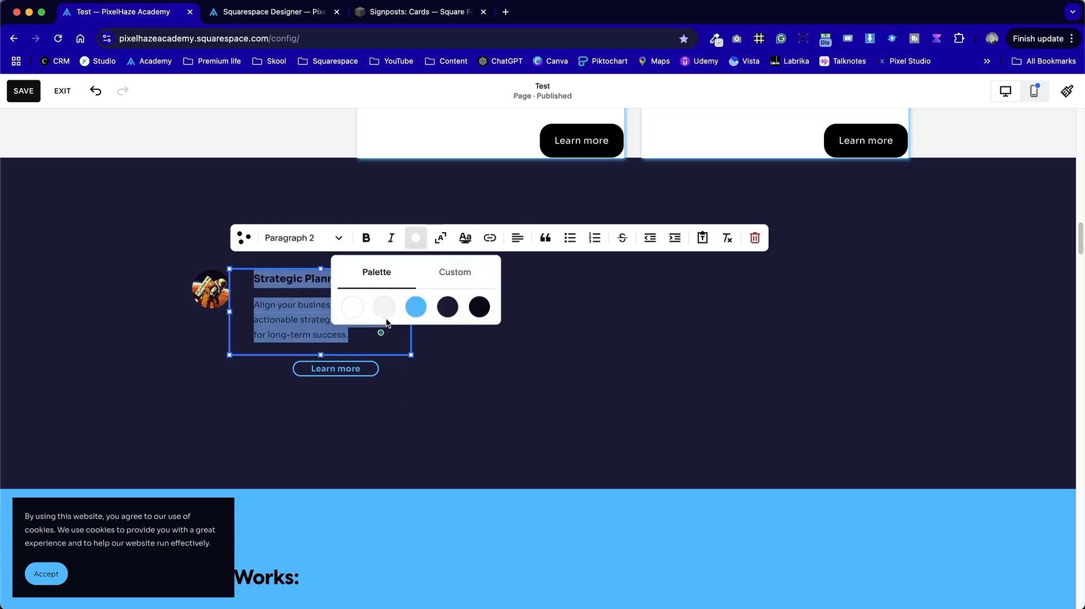
click(354, 311)
click(489, 404)
Fill the Strategic Planning card's background shape with the light blue palette colour
click(405, 384)
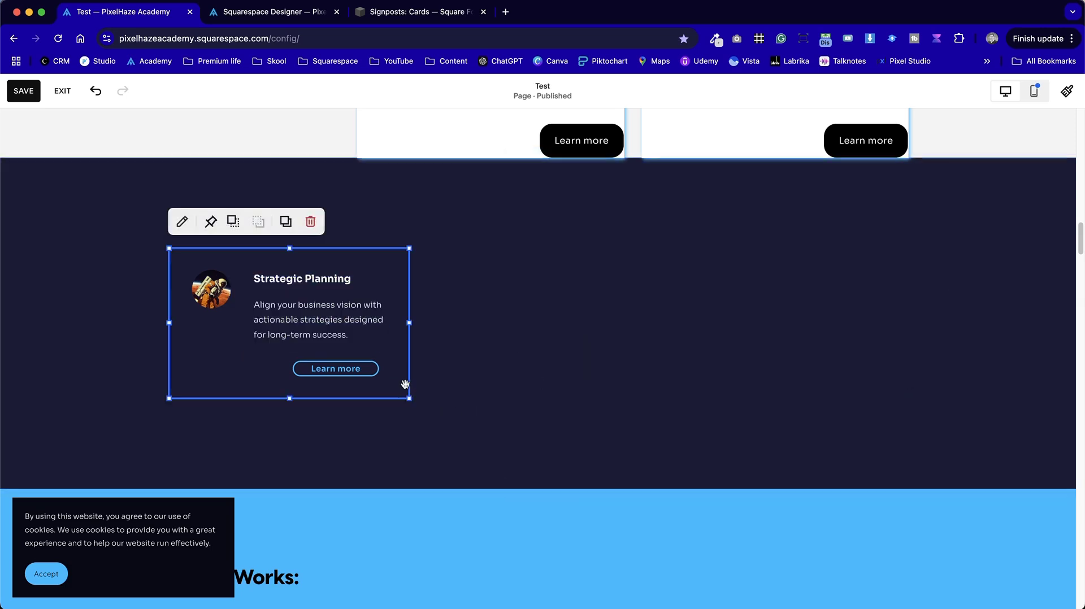
click(182, 221)
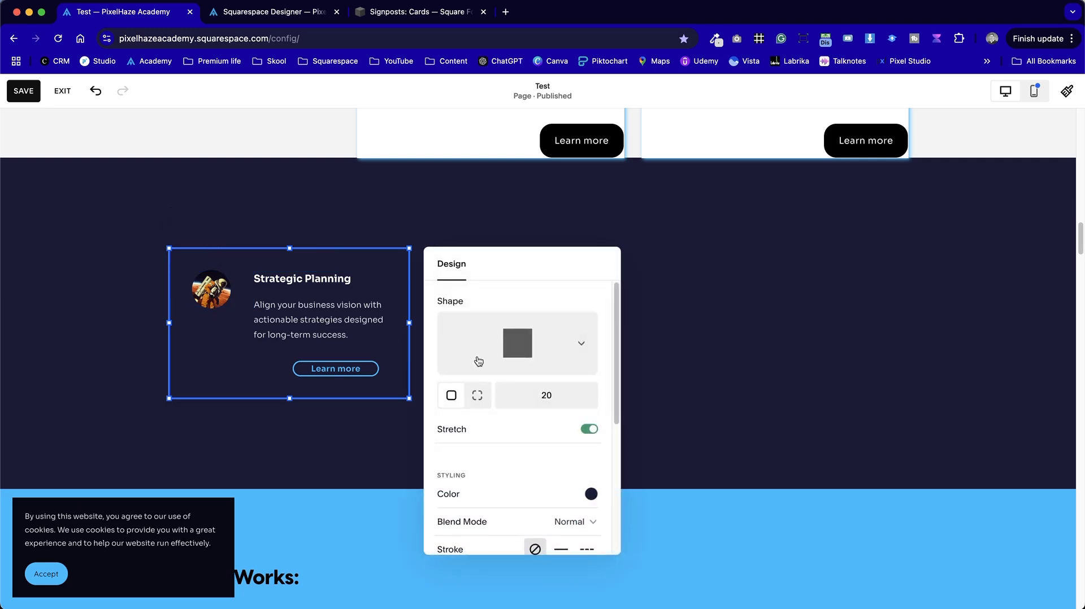
click(591, 491)
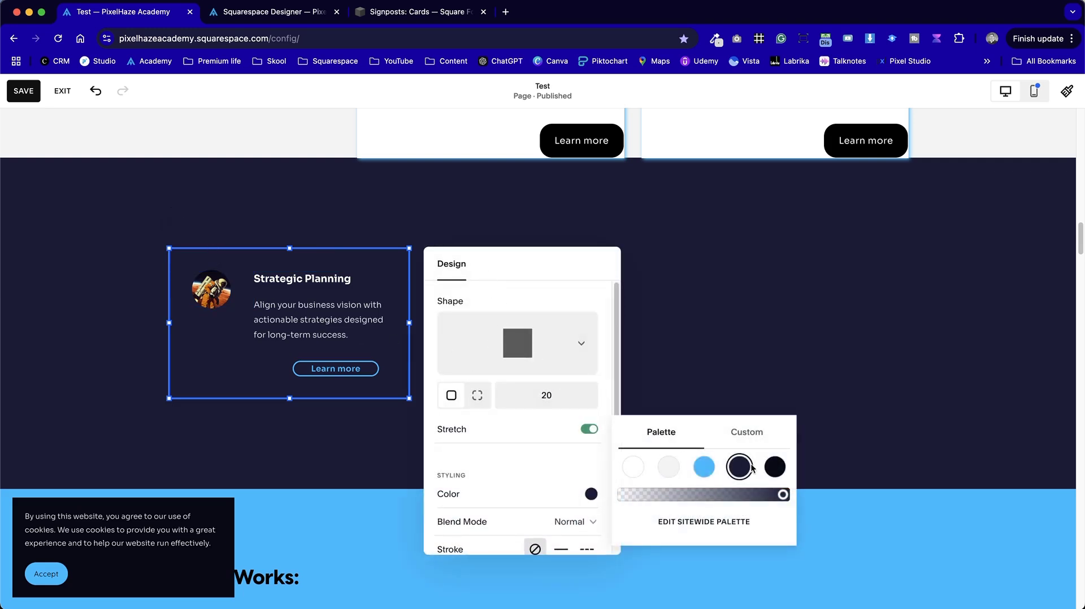
click(702, 469)
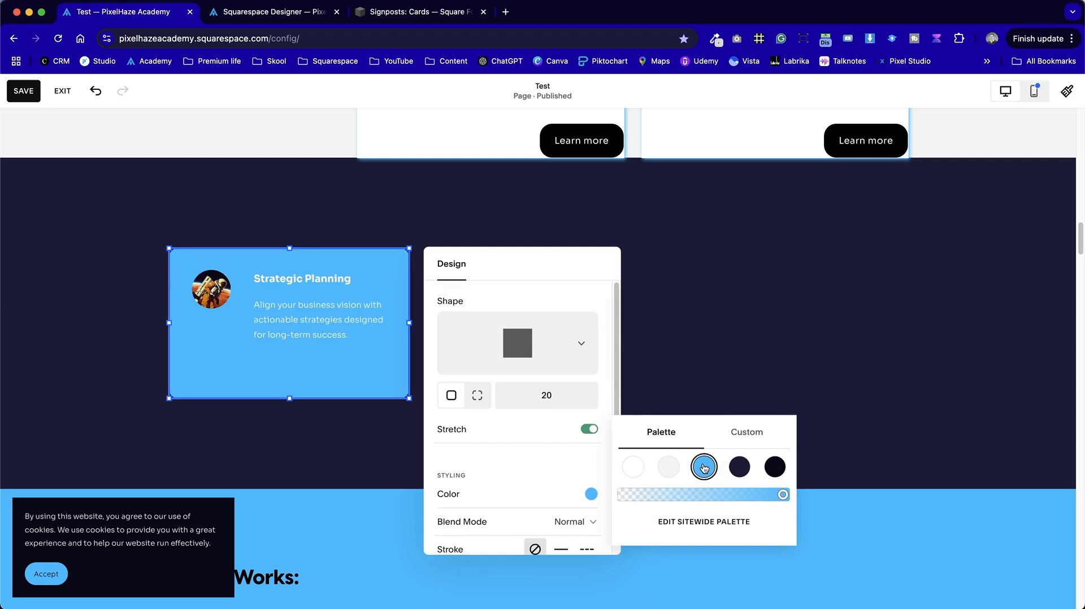
click(715, 388)
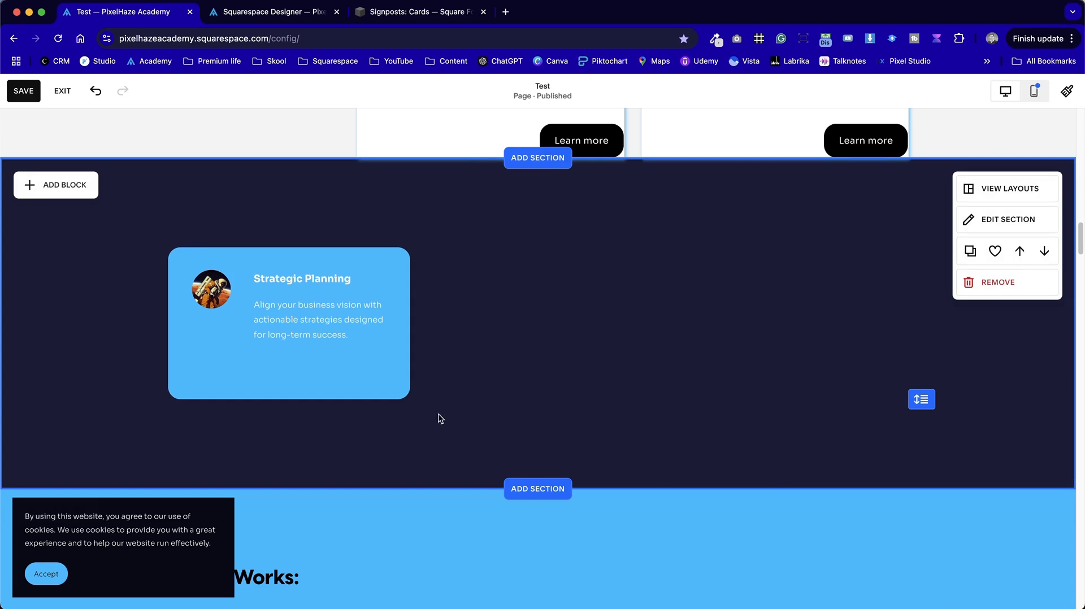
Colour the card's description paragraph with the dark navy palette colour
click(309, 380)
click(337, 310)
click(337, 308)
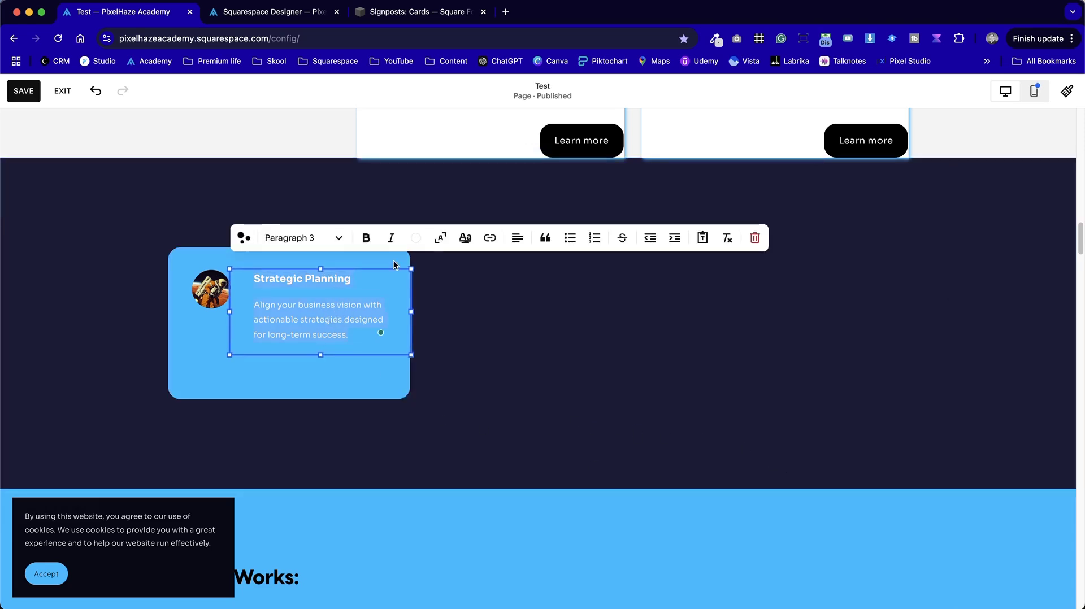
click(416, 237)
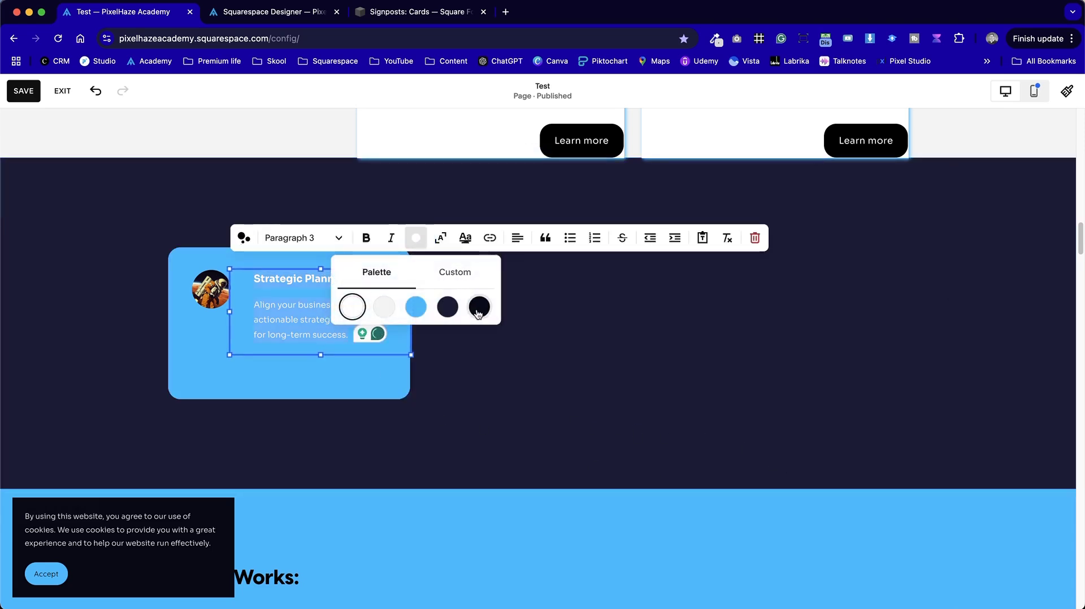
click(448, 307)
click(659, 354)
Colour the Strategic Planning heading with the black palette colour
click(398, 311)
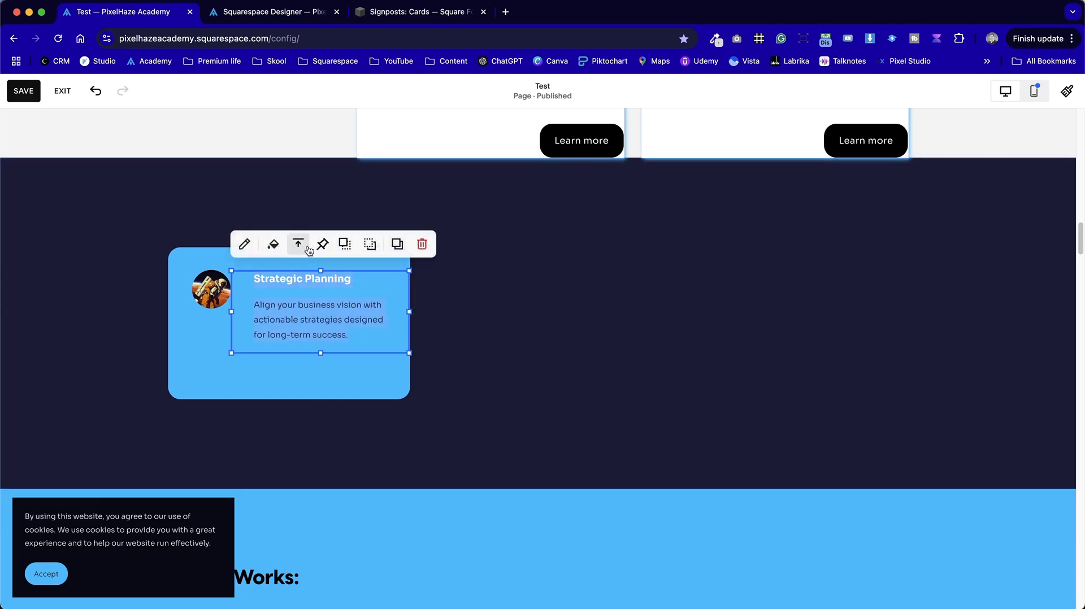
click(310, 311)
click(336, 277)
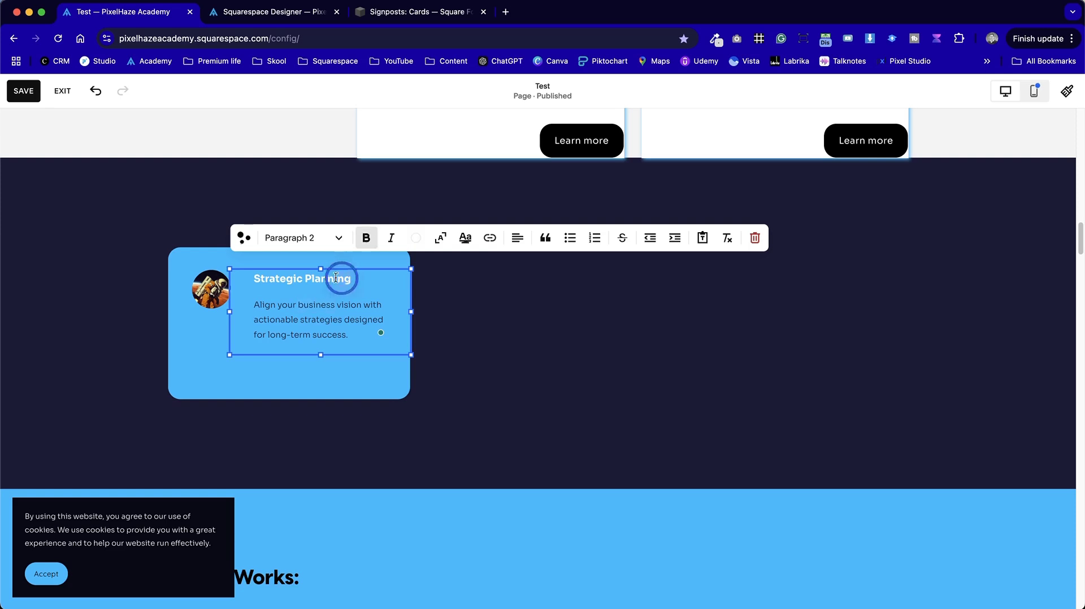
triple_click(284, 274)
click(415, 238)
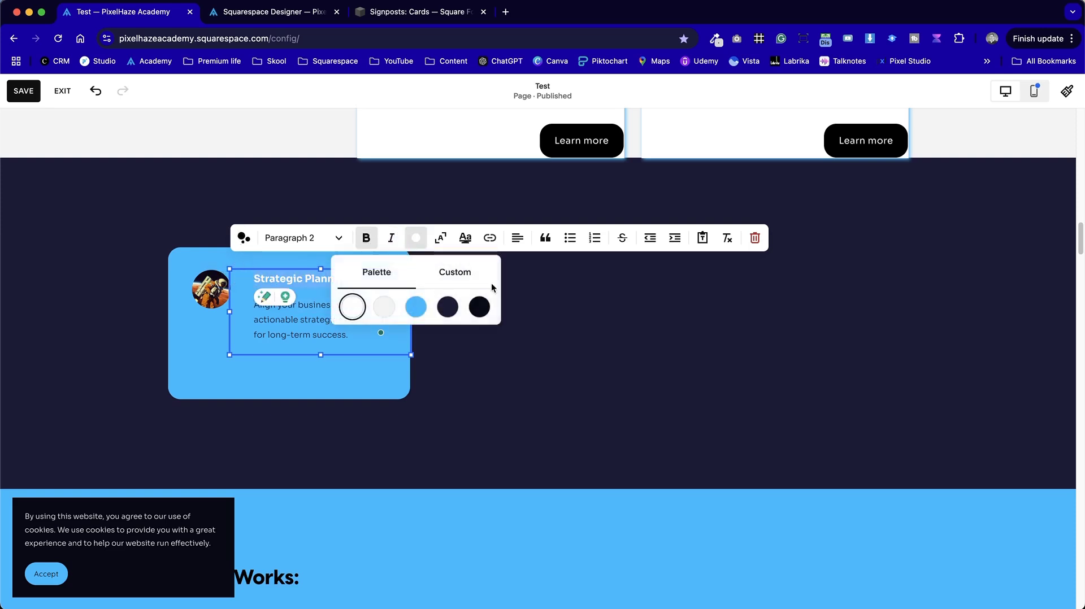
click(479, 307)
click(460, 370)
Select the card's description paragraph and open its text colour options
click(335, 330)
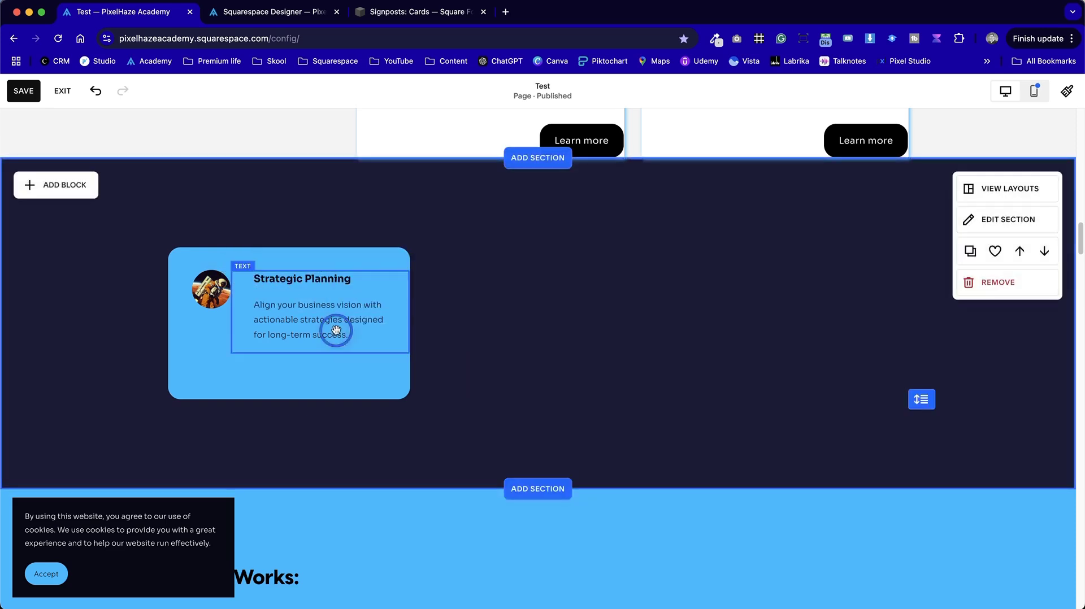
triple_click(269, 320)
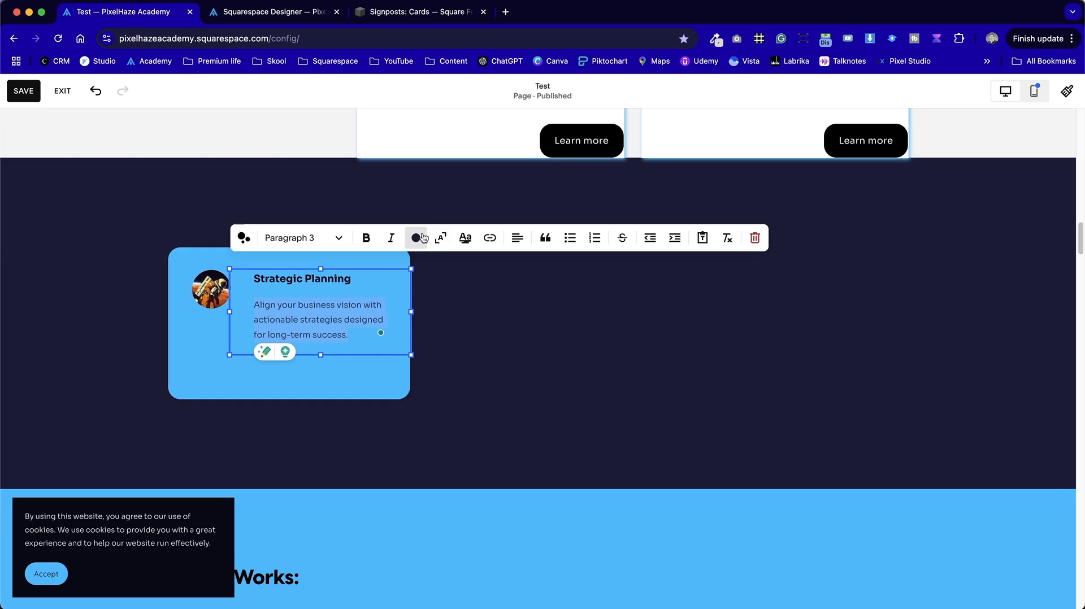
click(418, 238)
click(635, 365)
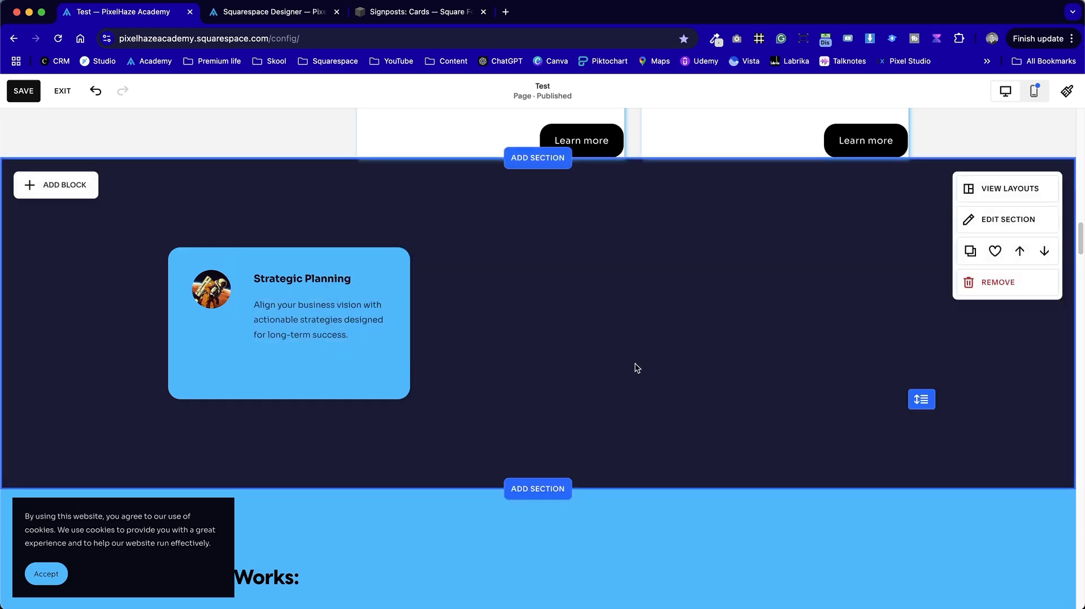
Try the Secondary style on the card's Learn more button, and settle on the Primary style
click(342, 368)
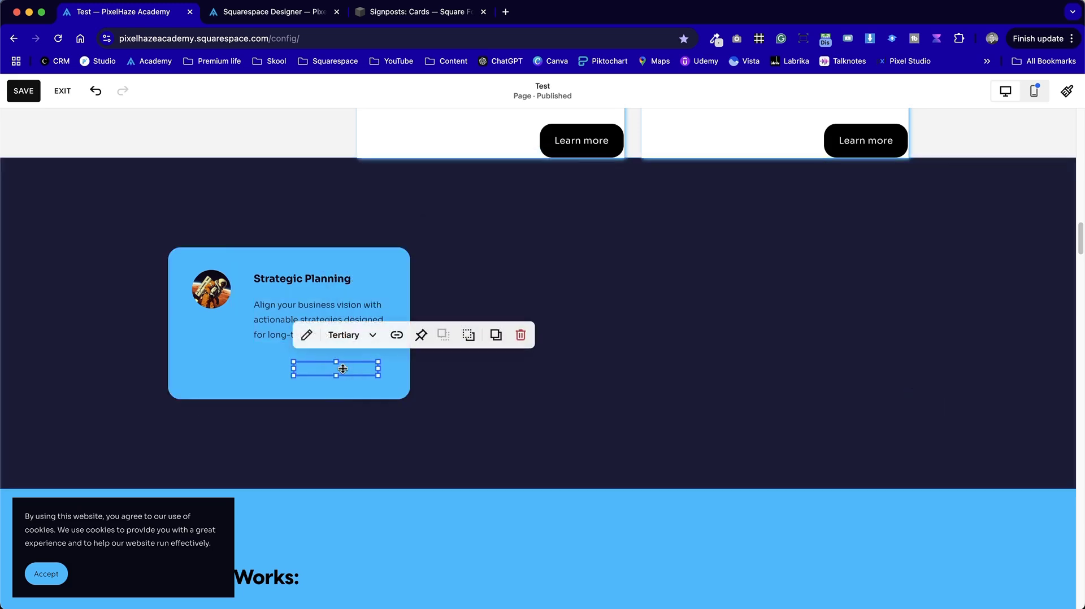
click(354, 334)
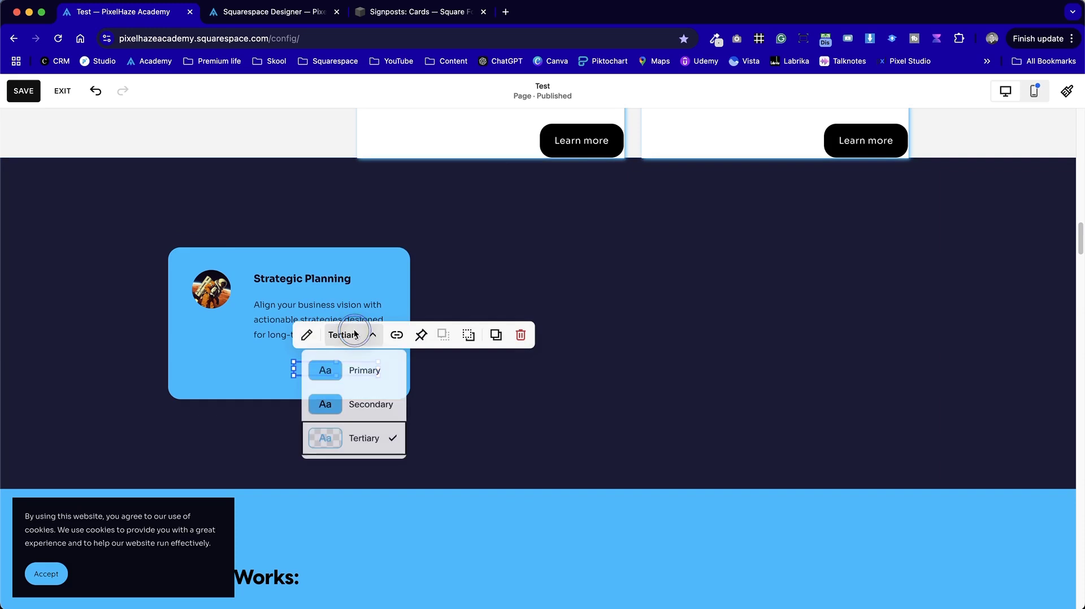
click(359, 405)
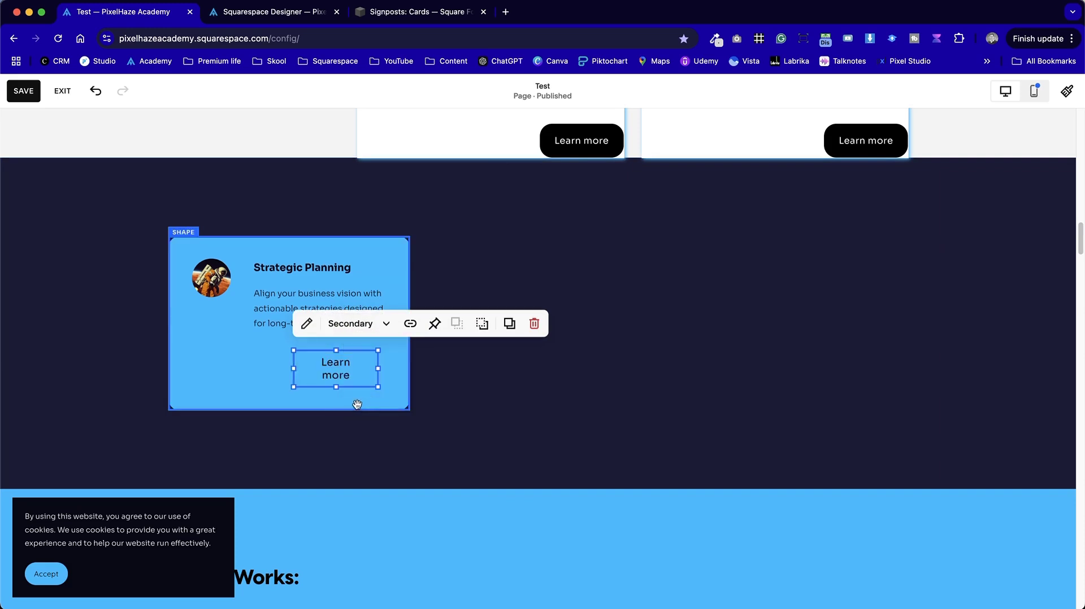
click(364, 324)
click(356, 360)
click(480, 398)
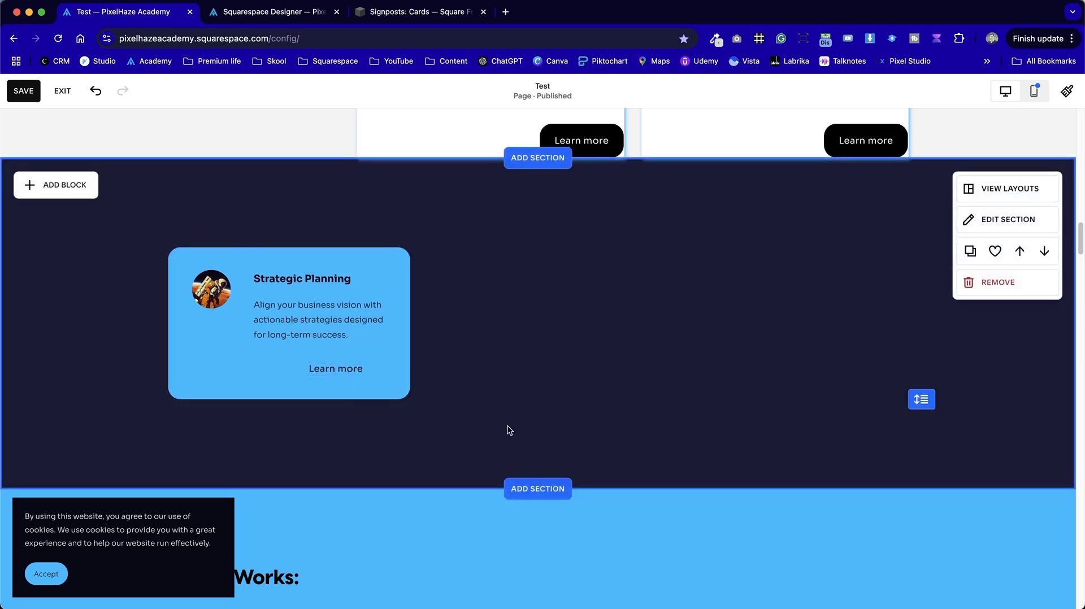
Edit the card section's Dark 1 colour theme to use the white palette colour for the Primary Button Background
key(ctrl+z)
click(579, 401)
click(993, 218)
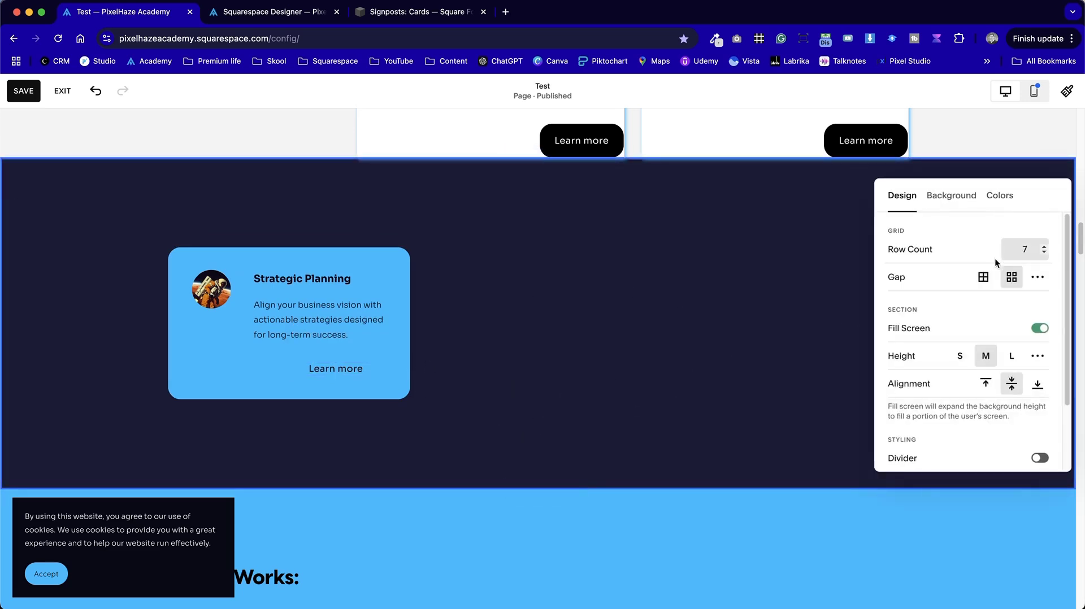
click(1002, 200)
scroll(1017, 362, down, 5)
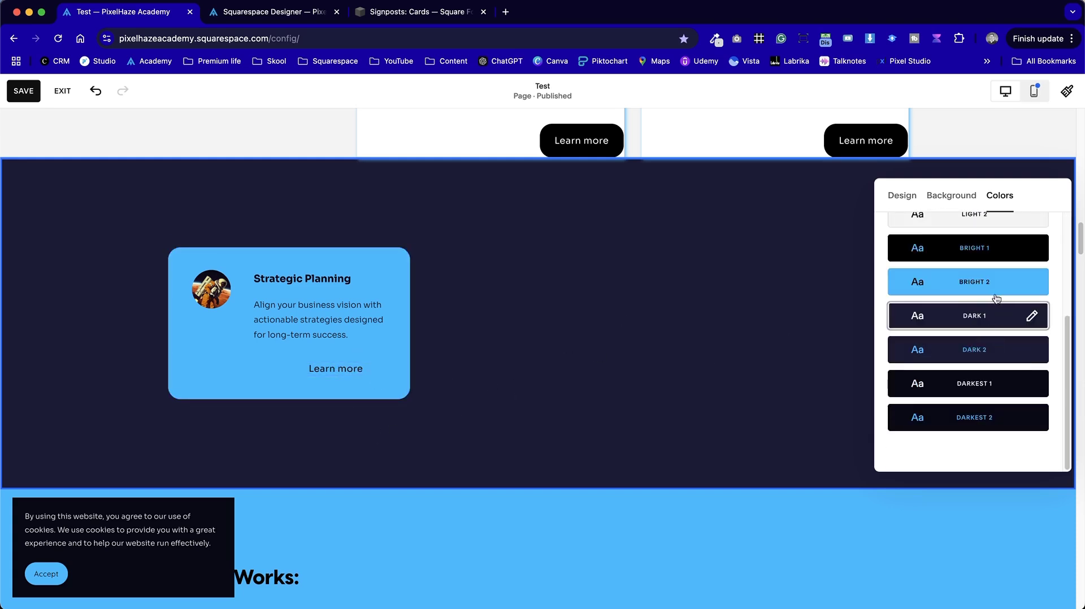
click(1031, 317)
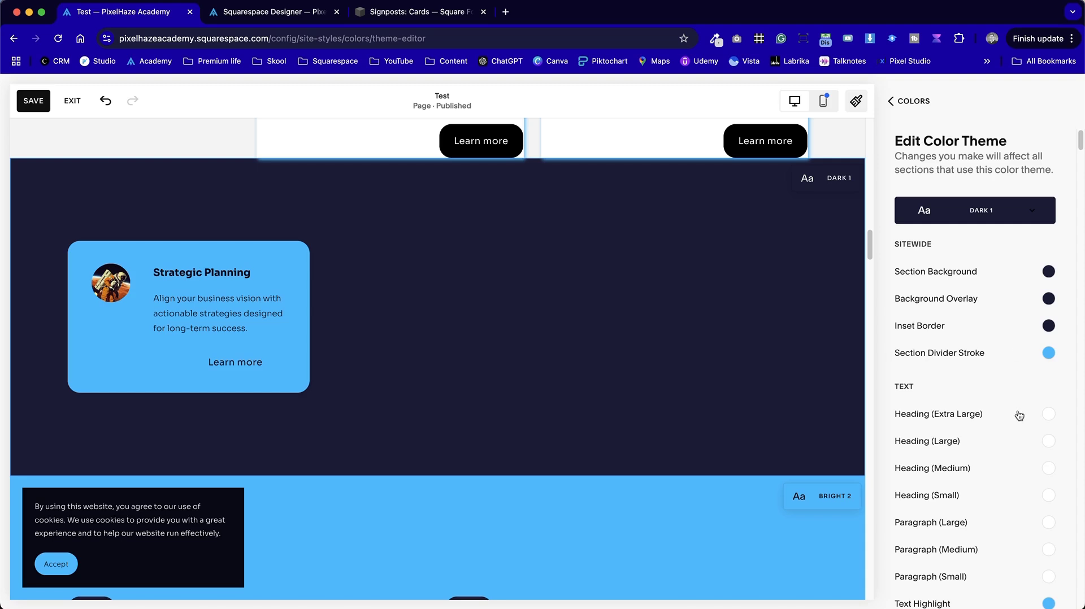
scroll(1009, 423, down, 15)
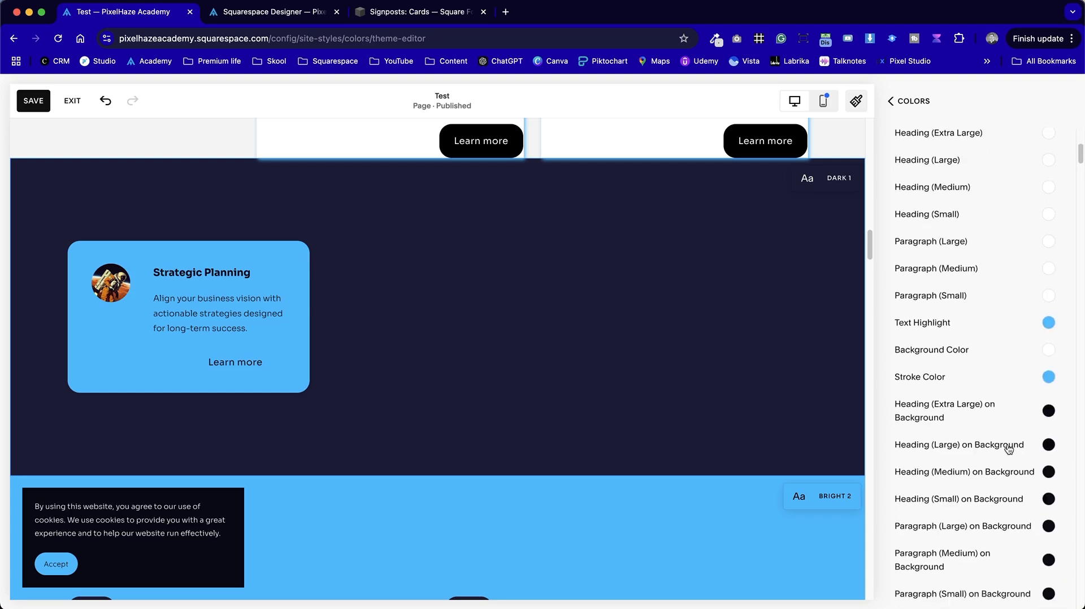
scroll(1005, 445, down, 7)
scroll(1006, 444, up, 10)
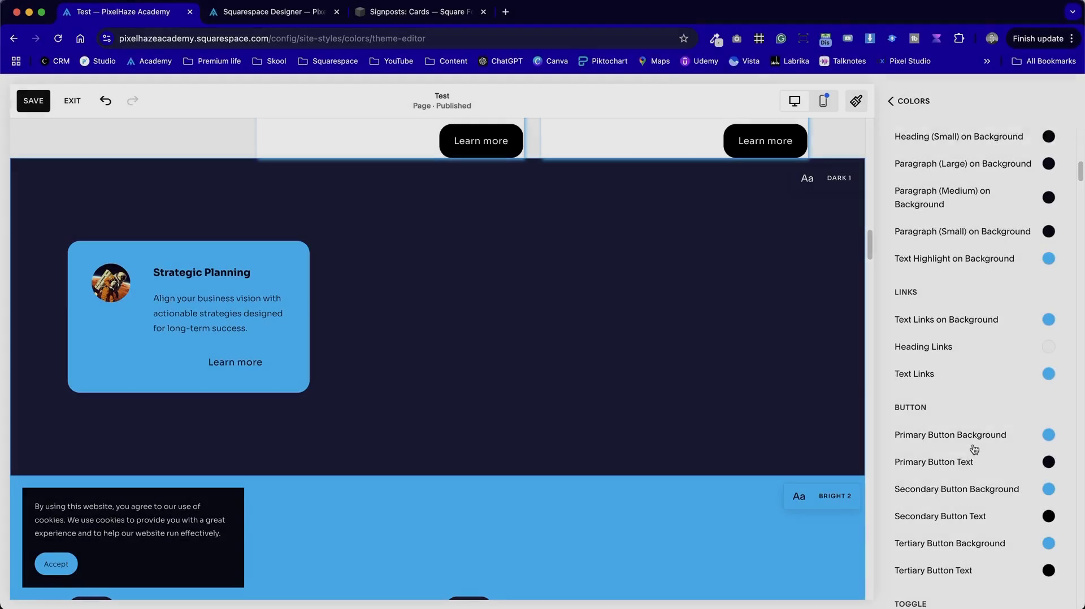
click(1053, 423)
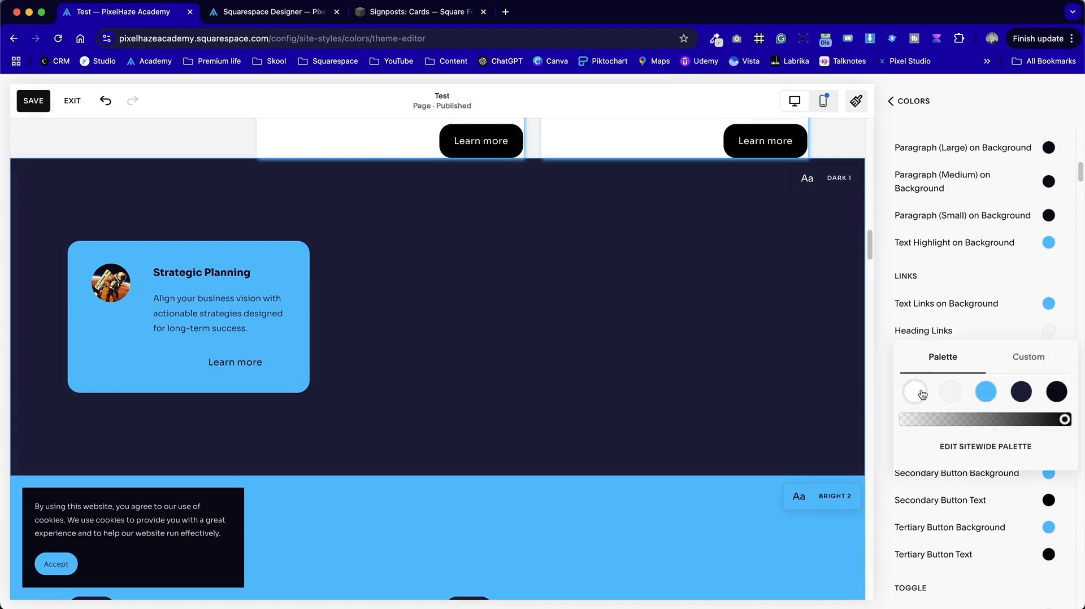
click(915, 392)
click(885, 356)
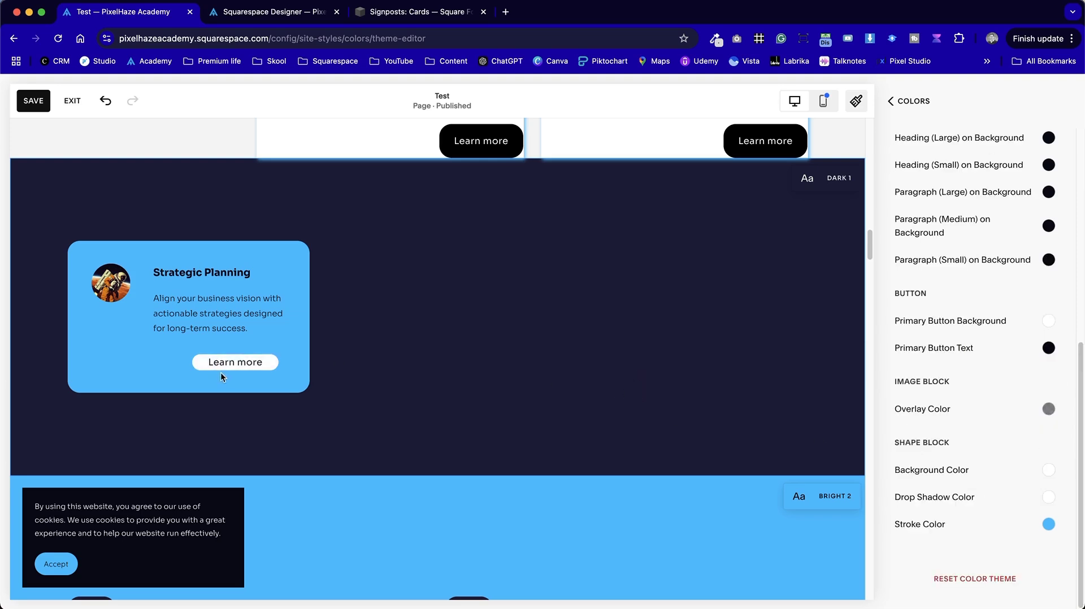
Leave the colour theme editor and save the page
click(921, 102)
click(903, 100)
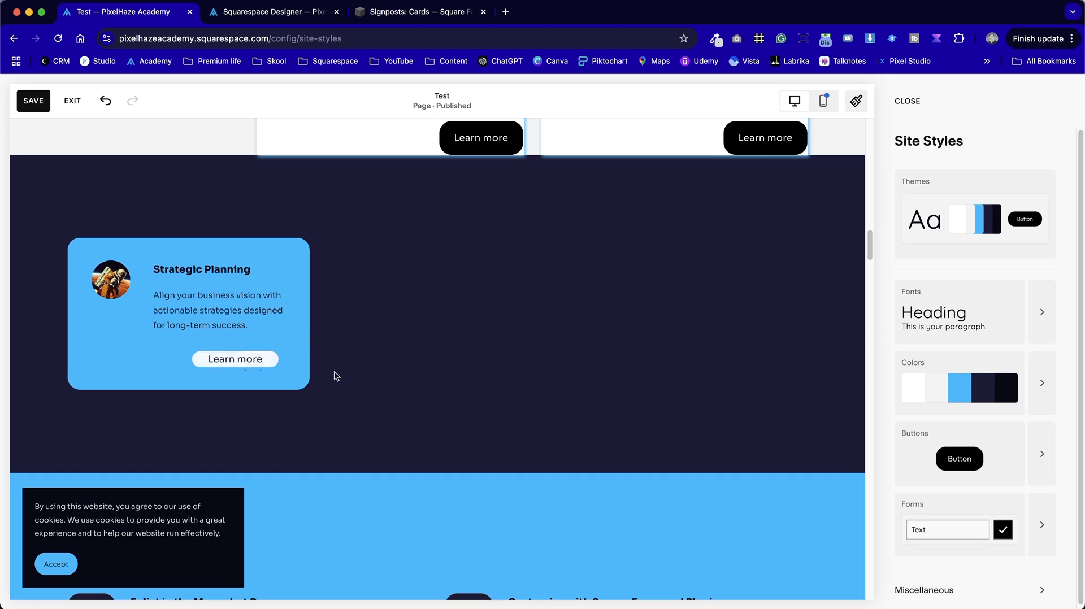
click(35, 103)
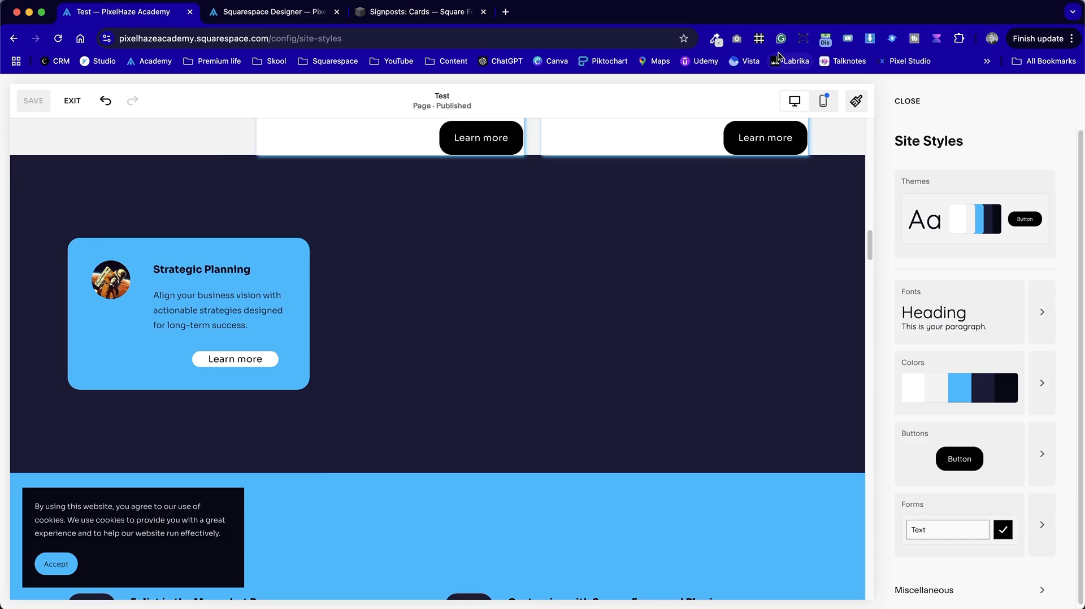
Reveal the page's block IDs, pick the Learn more button's ID, then hide the IDs and leave Site Styles
click(759, 39)
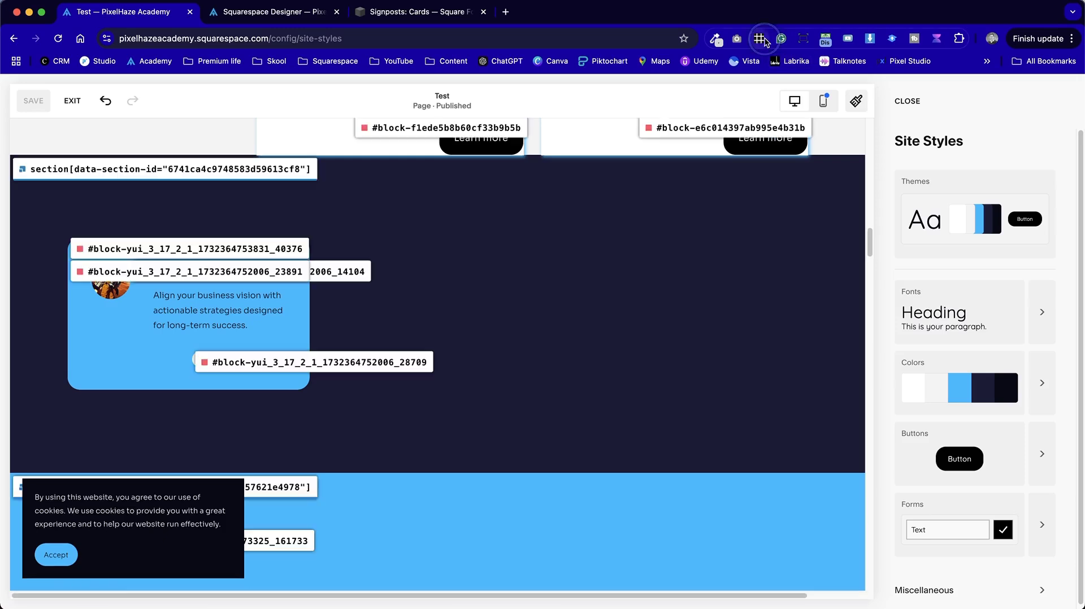
click(300, 368)
click(758, 38)
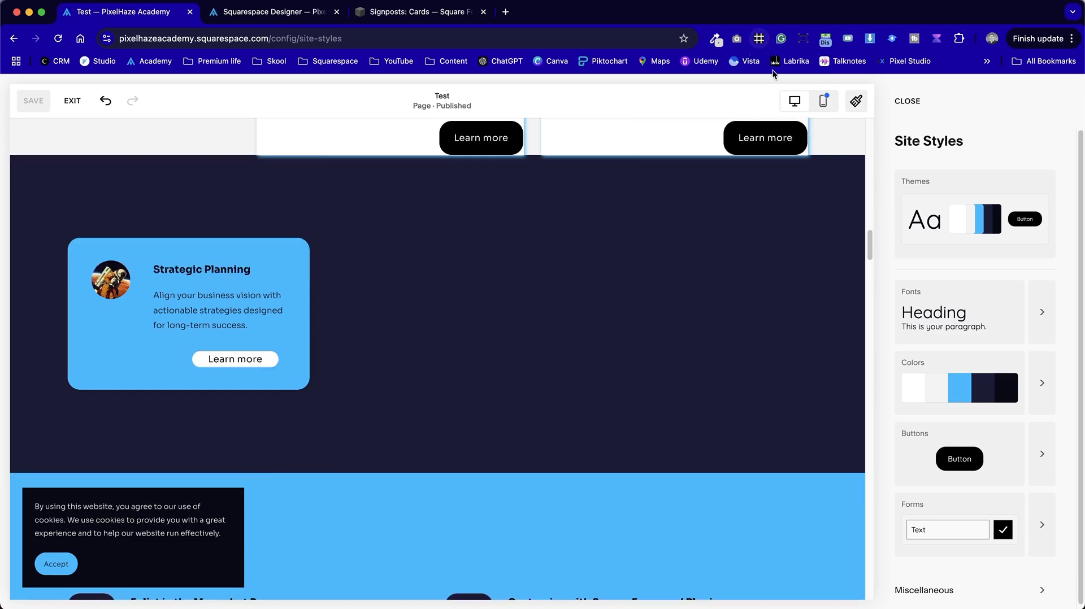
click(906, 103)
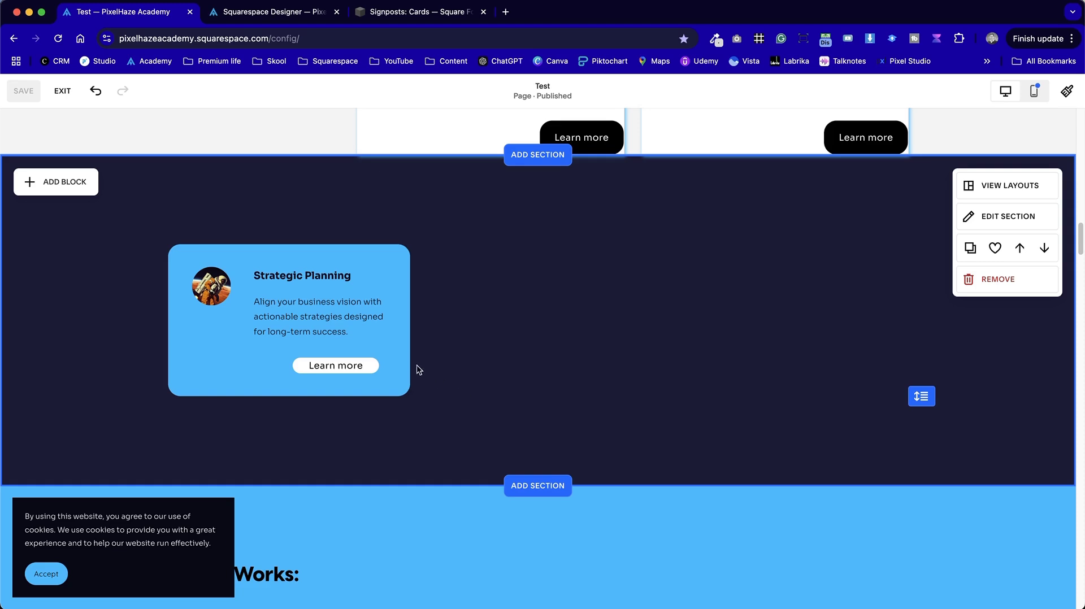
Enlarge the circular astronaut image on the Strategic Planning card so it fills the space beside the text
click(207, 303)
drag(207, 303, 210, 331)
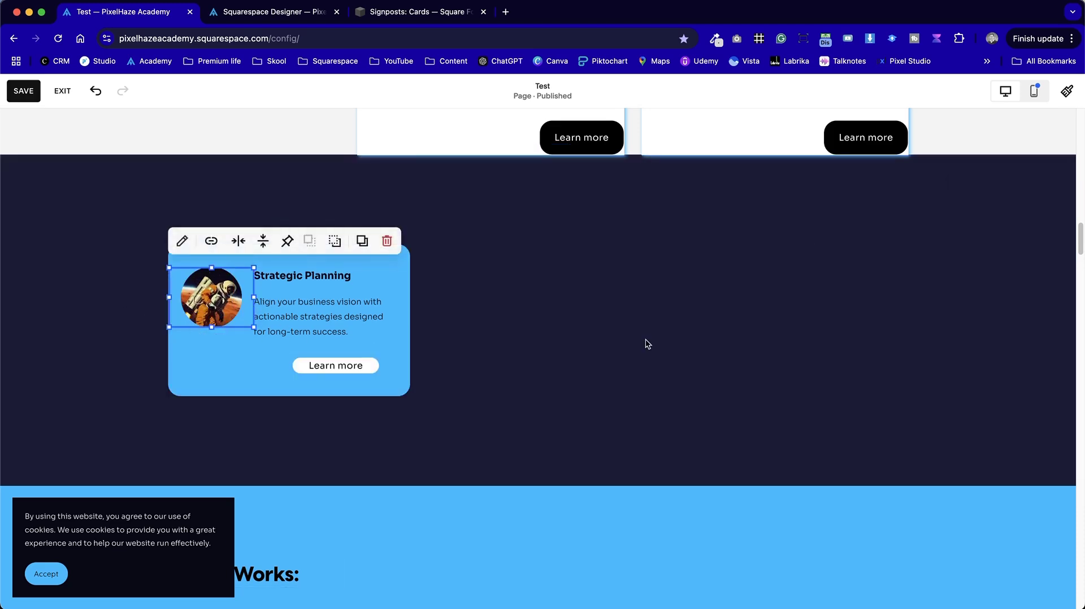
click(648, 343)
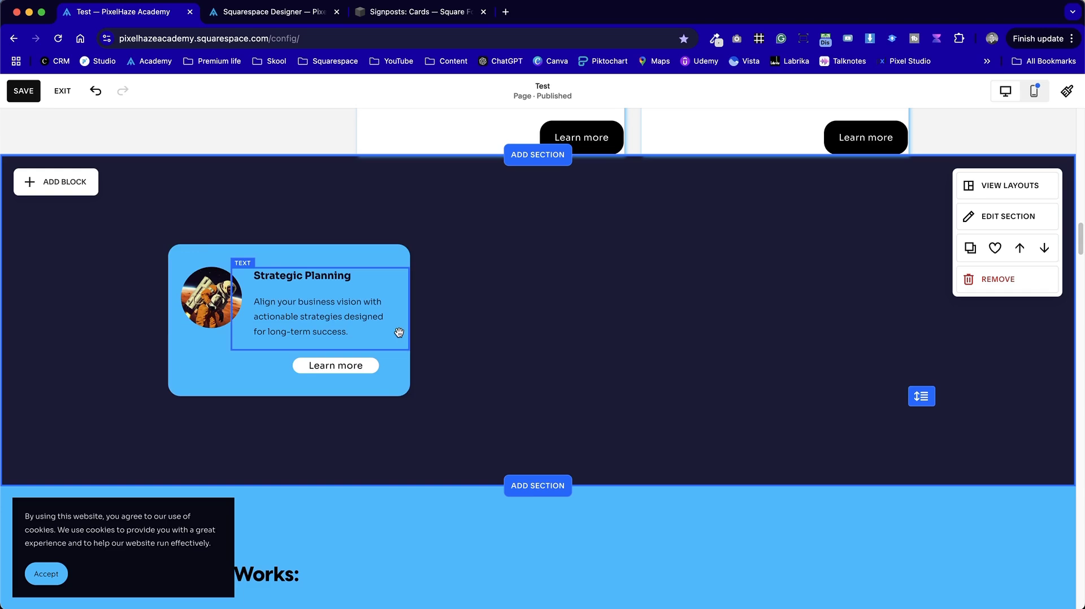
Try a custom black at 79% opacity for the drop shadow of the card's blue background shape
click(388, 394)
click(181, 220)
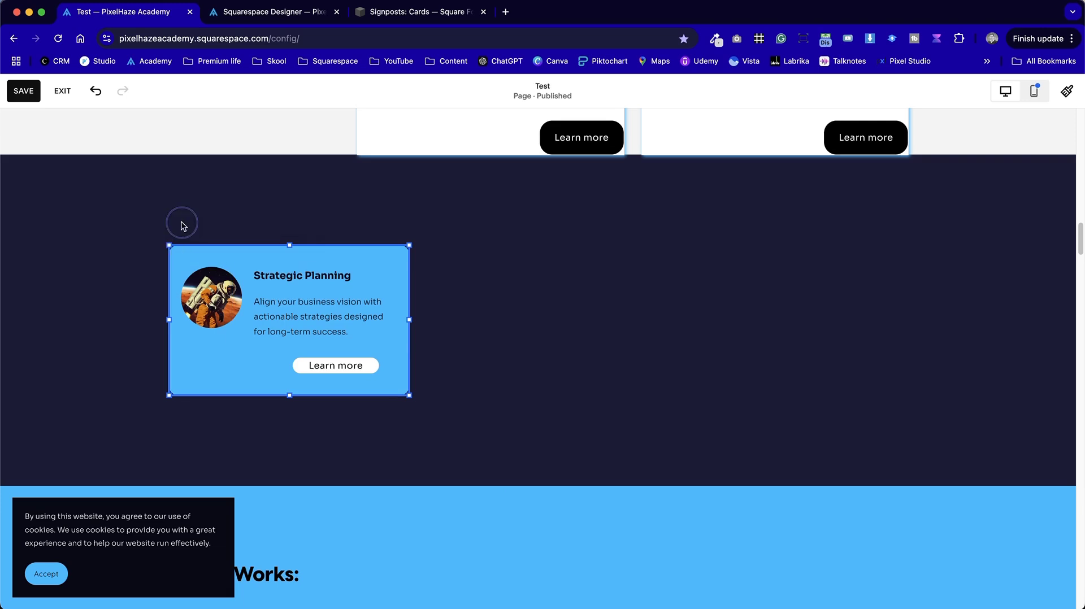
scroll(511, 396, down, 5)
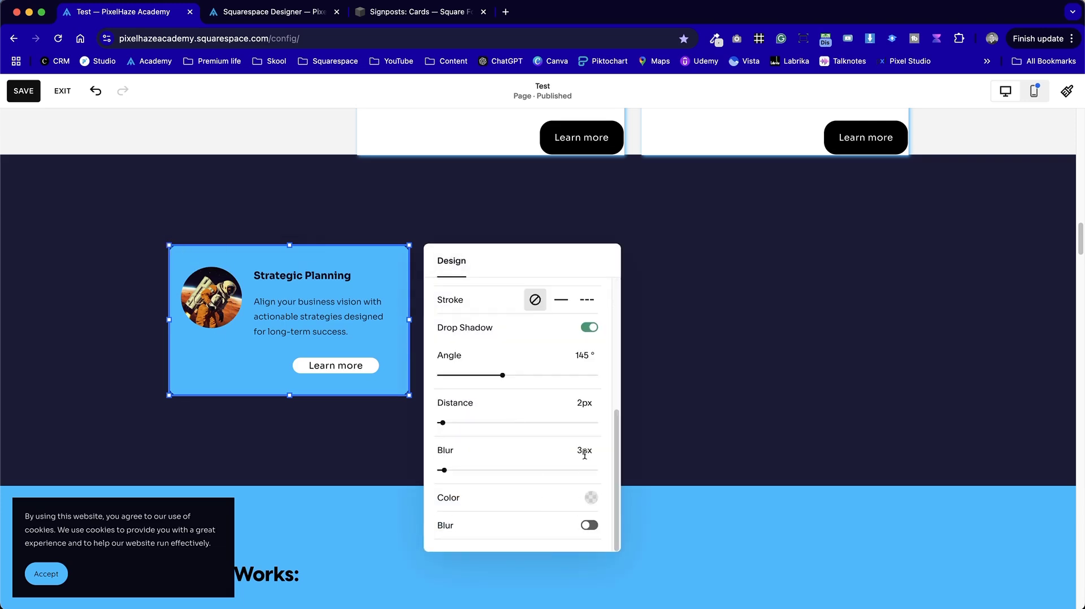
click(591, 497)
click(751, 559)
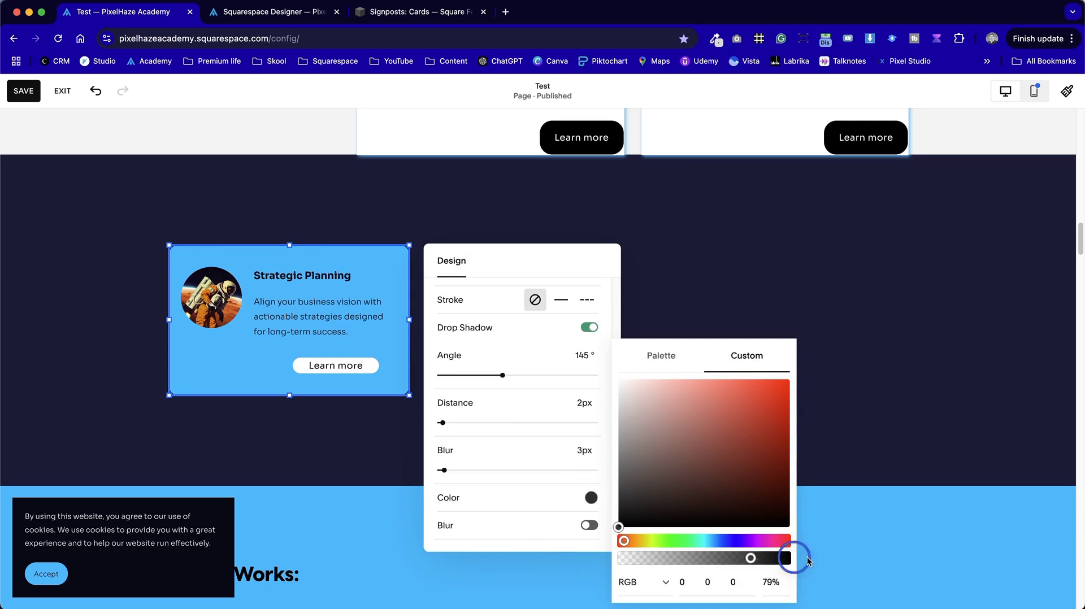
click(726, 427)
Set the blue card shape's drop shadow colour to the black palette colour
double_click(392, 395)
scroll(552, 438, down, 5)
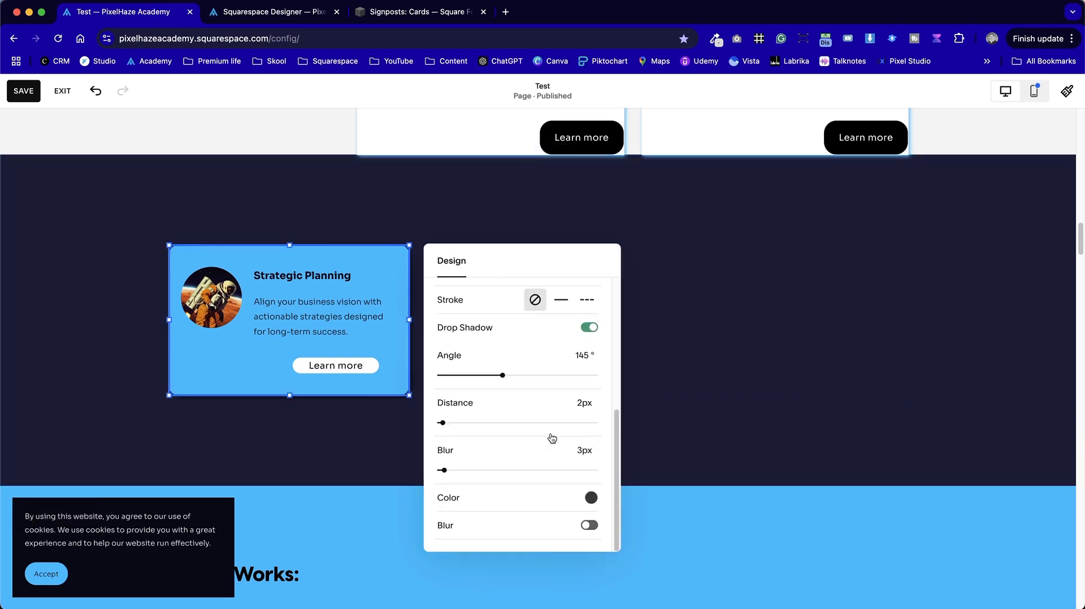
click(592, 498)
click(661, 356)
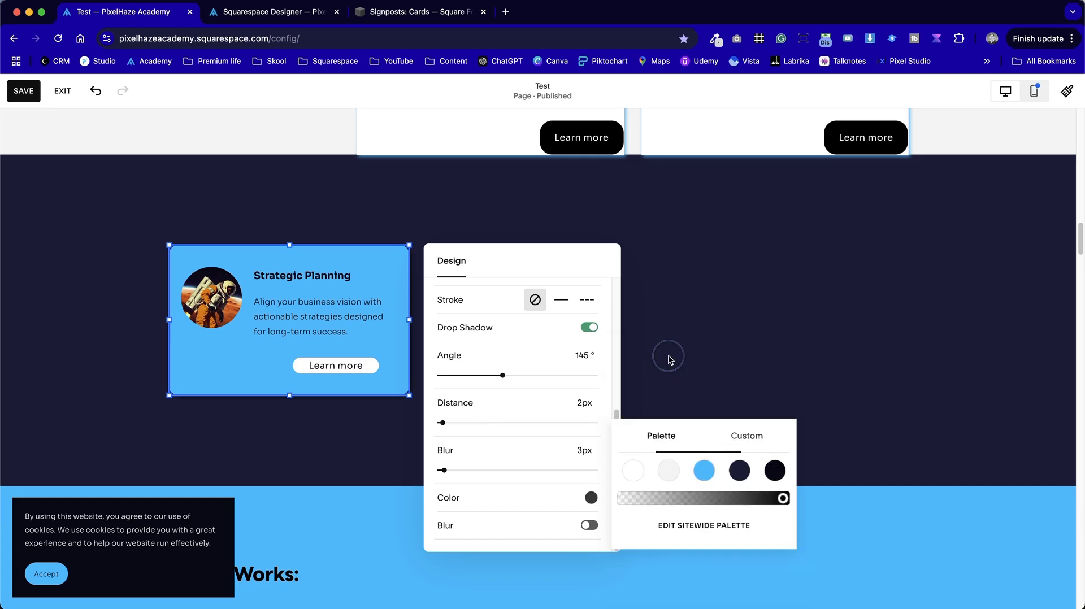
click(774, 470)
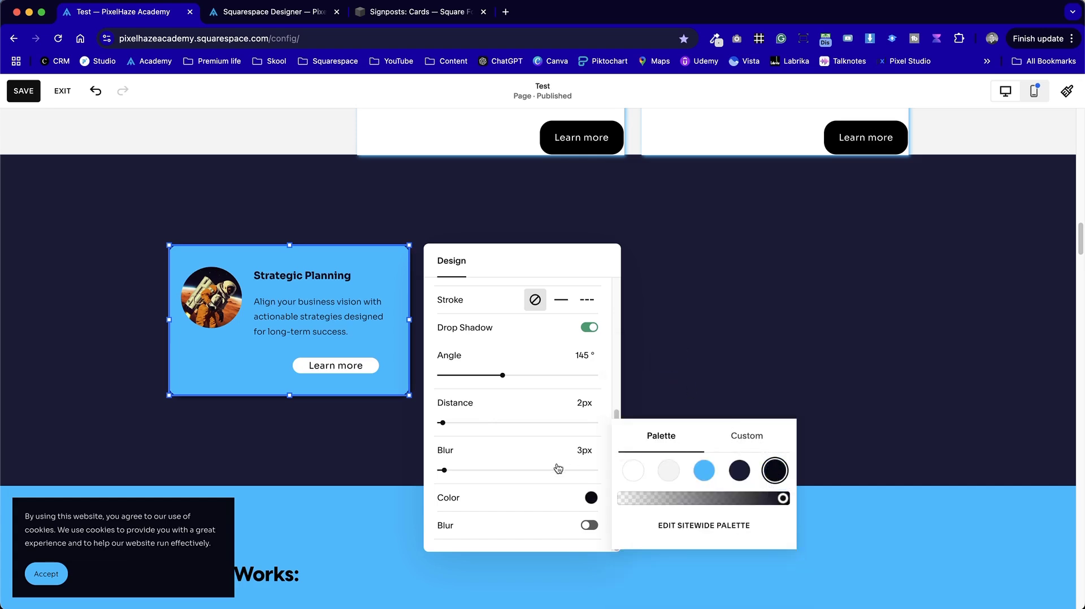
Set the card shape's drop shadow blur to 2px and its distance to 3px
mouse_move(457, 473)
mouse_down()
mouse_move(470, 470)
mouse_move(441, 470)
mouse_up()
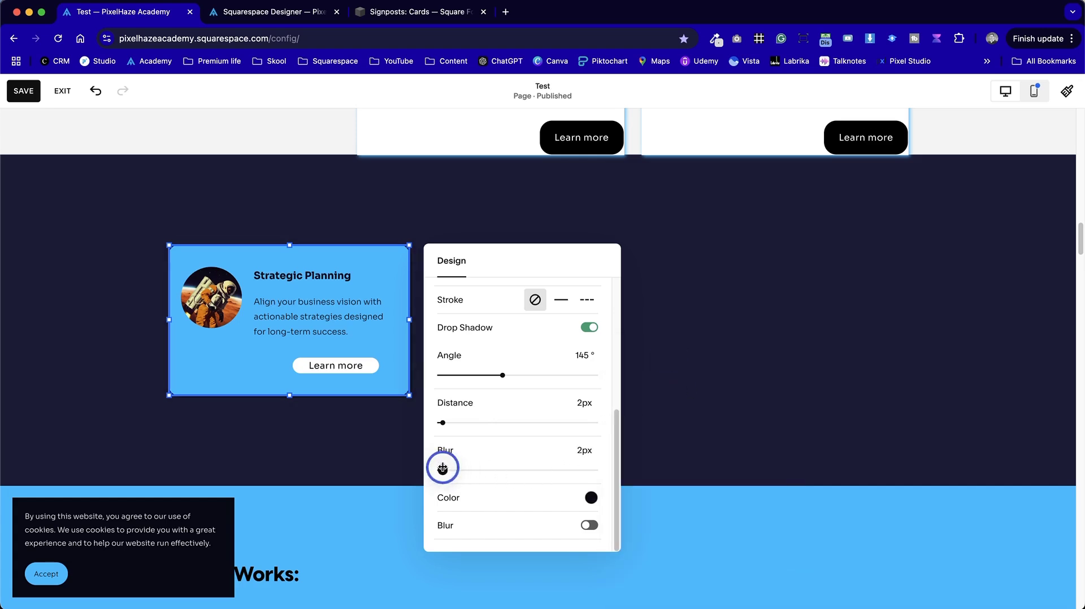
drag(443, 423, 444, 422)
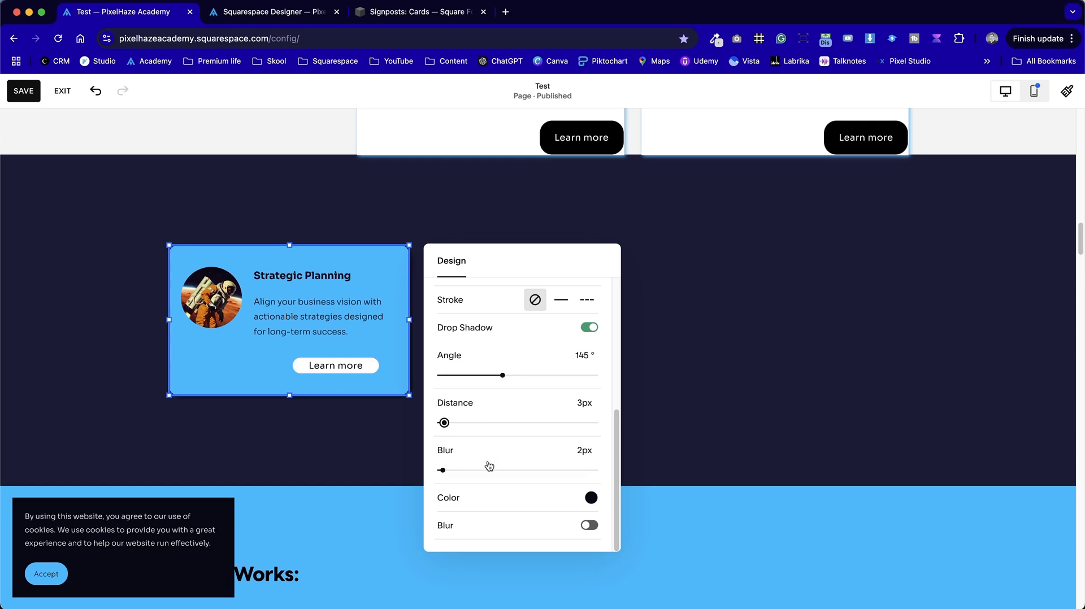
click(355, 449)
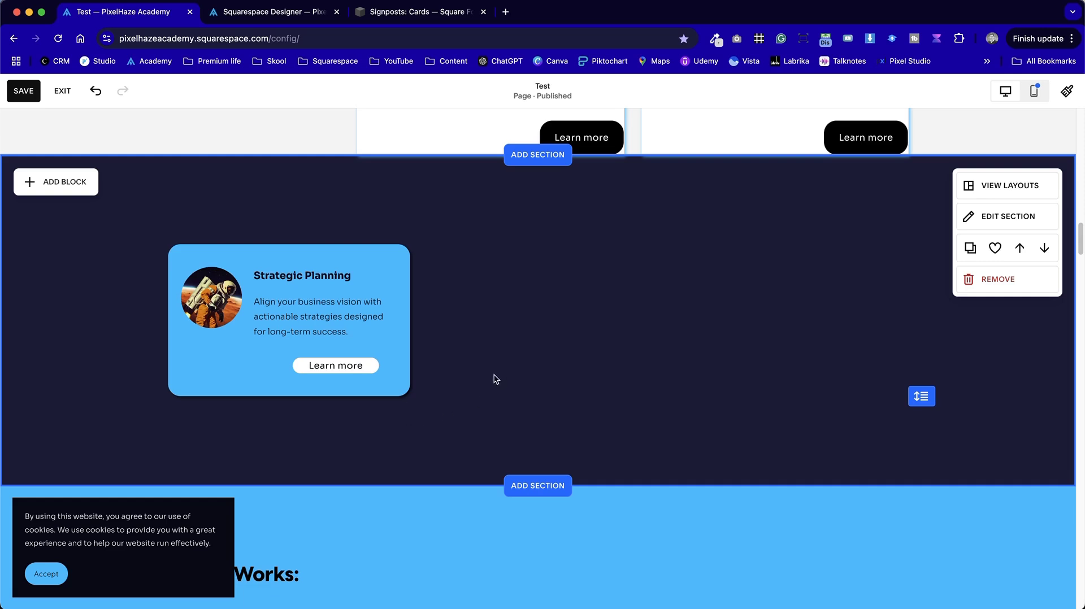
drag(484, 421, 206, 222)
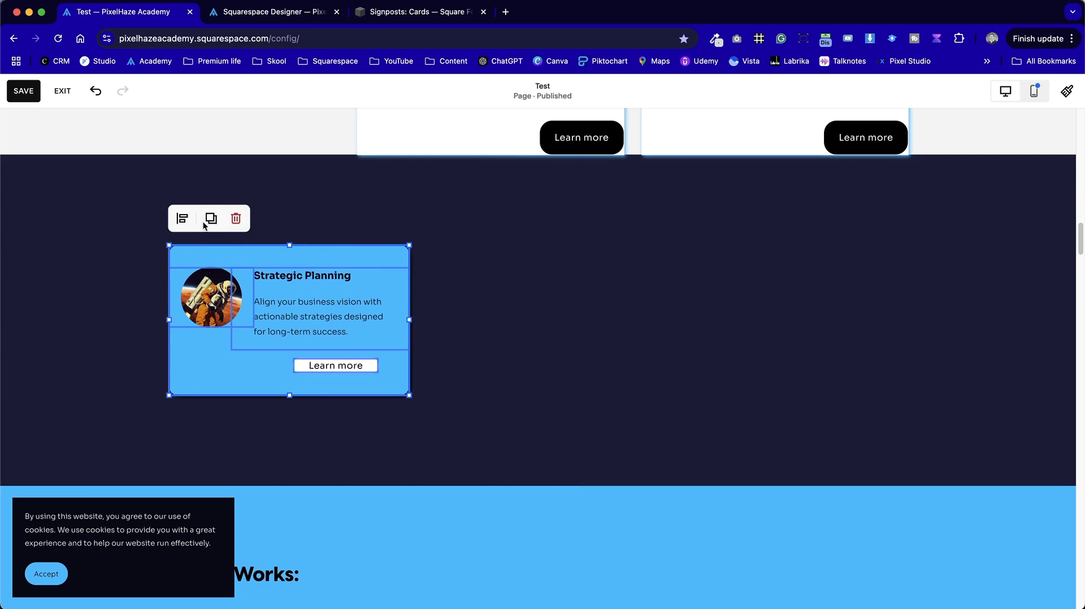
click(765, 234)
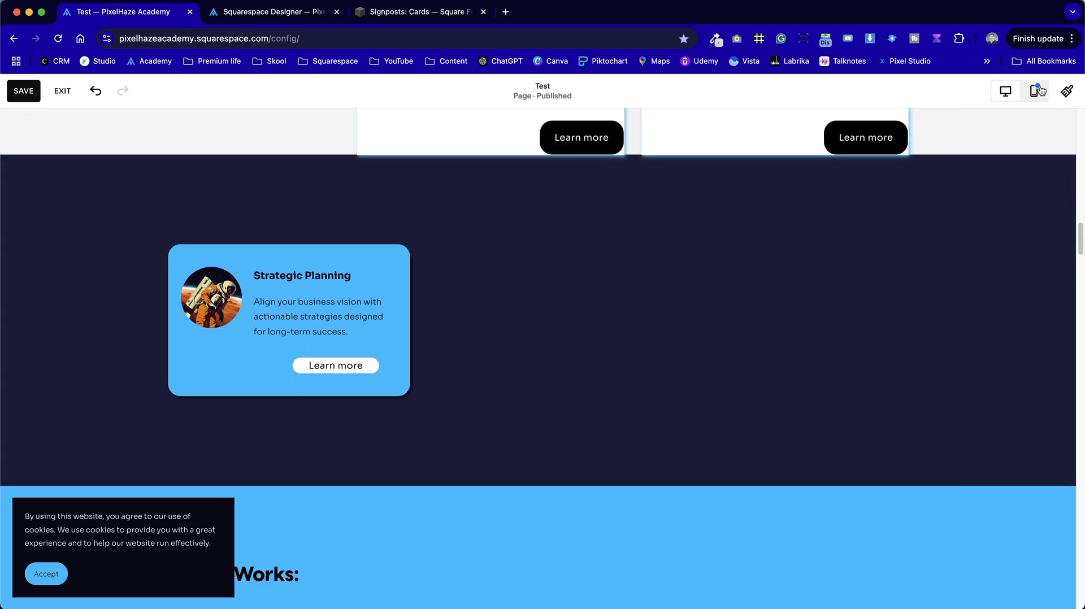
In the mobile layout, shrink the astronaut image and place it near the upper-left corner of the blue card
click(1038, 91)
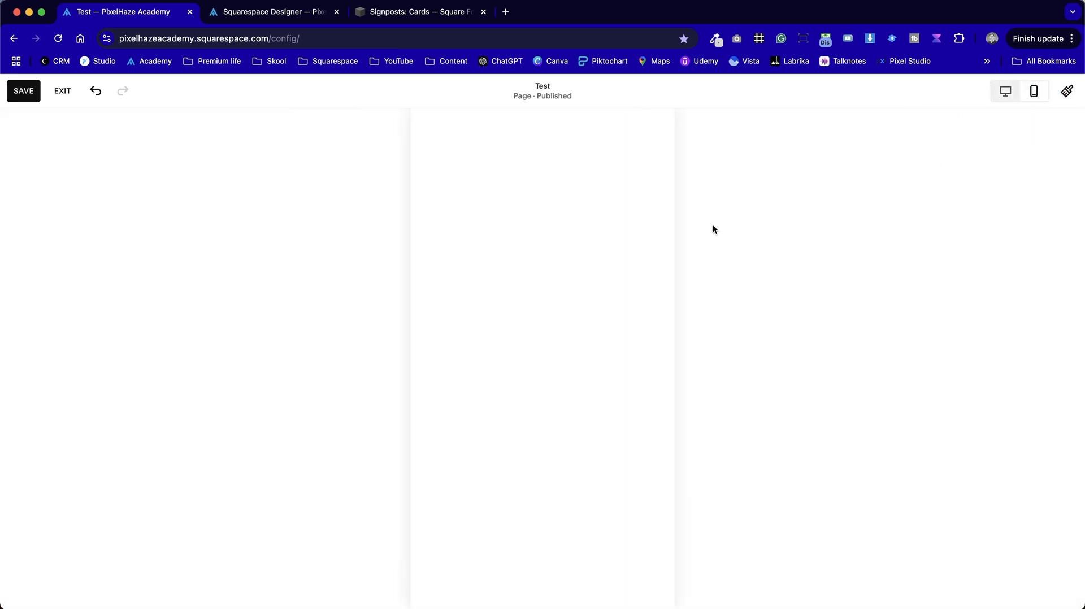
scroll(565, 362, down, 2)
scroll(569, 365, up, 2)
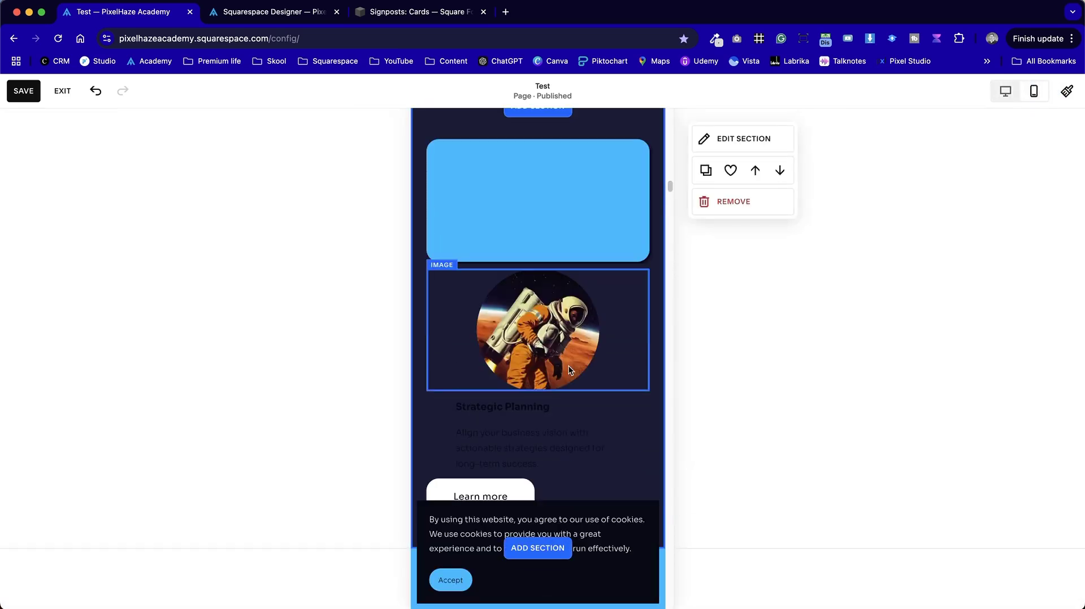
click(603, 380)
drag(645, 390, 455, 191)
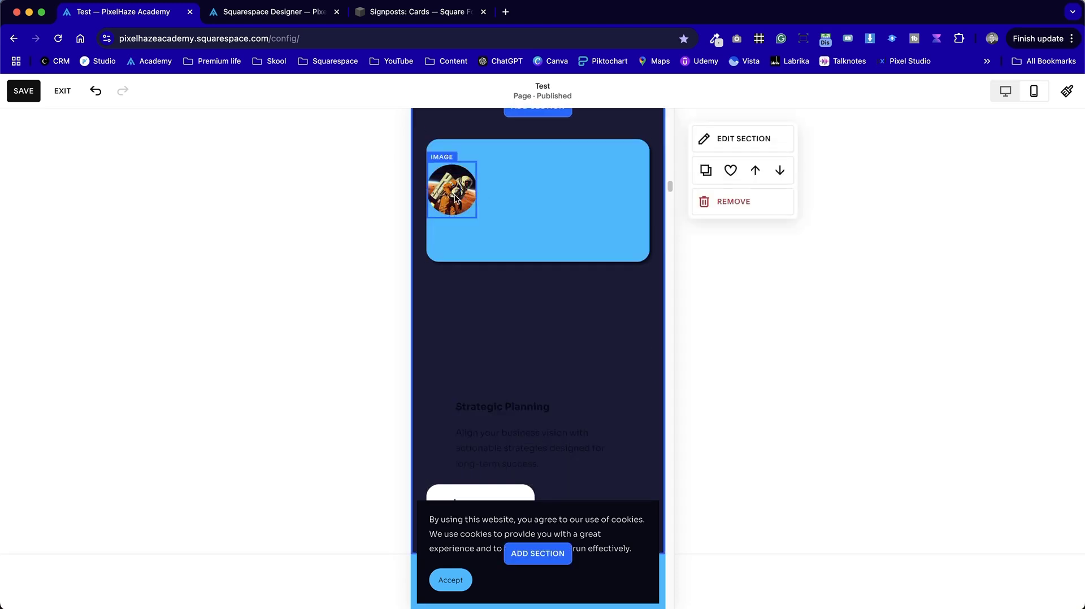
click(476, 191)
drag(476, 191, 505, 193)
Move the Strategic Planning text block onto the blue mobile card, narrow it and bring it to the front
click(539, 332)
drag(516, 435, 550, 187)
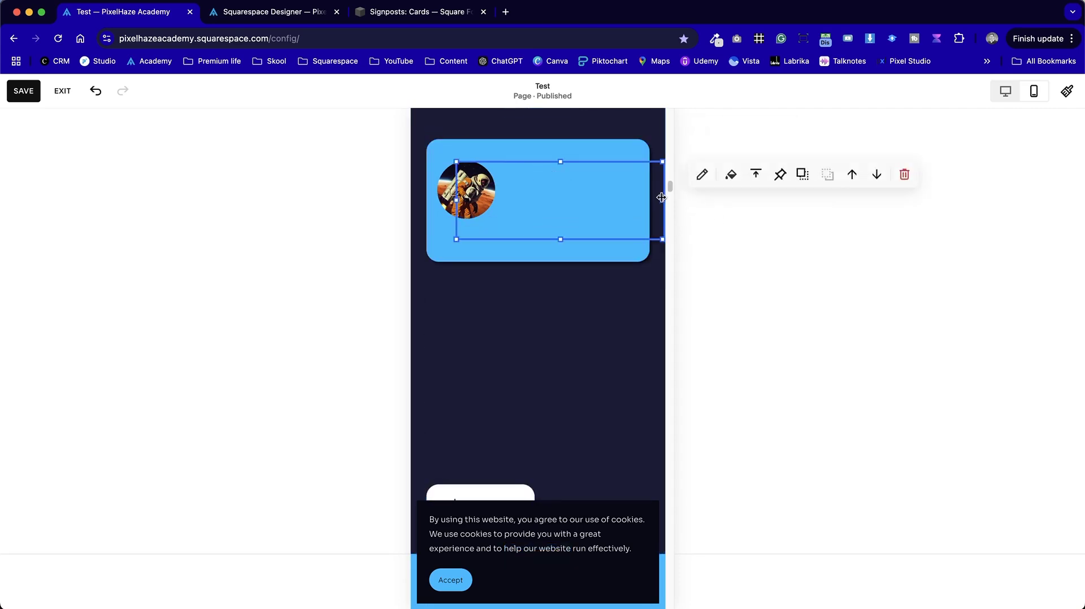
drag(661, 198, 608, 195)
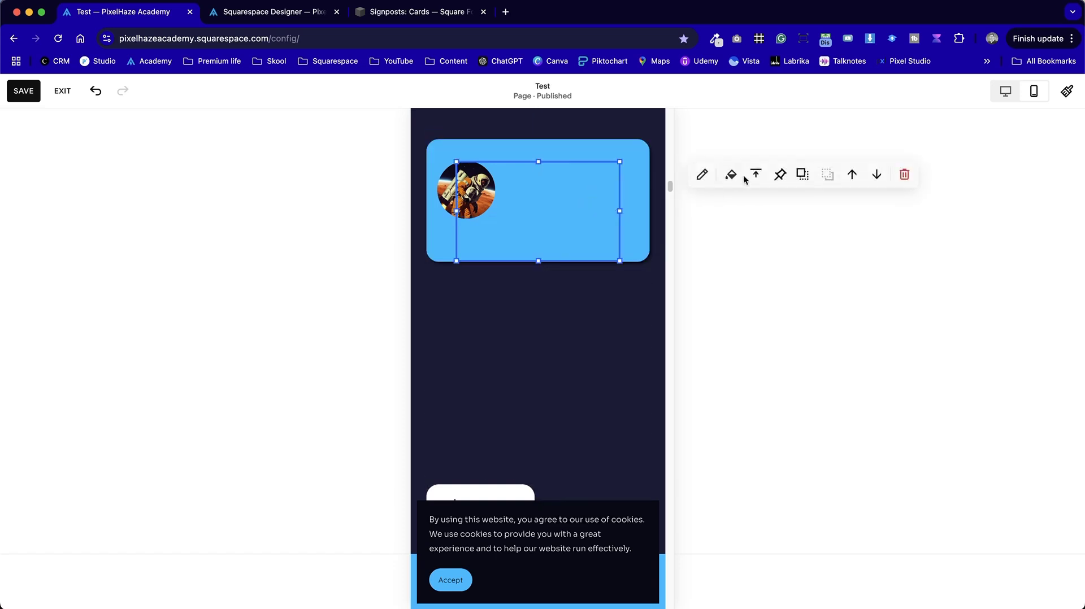
click(803, 178)
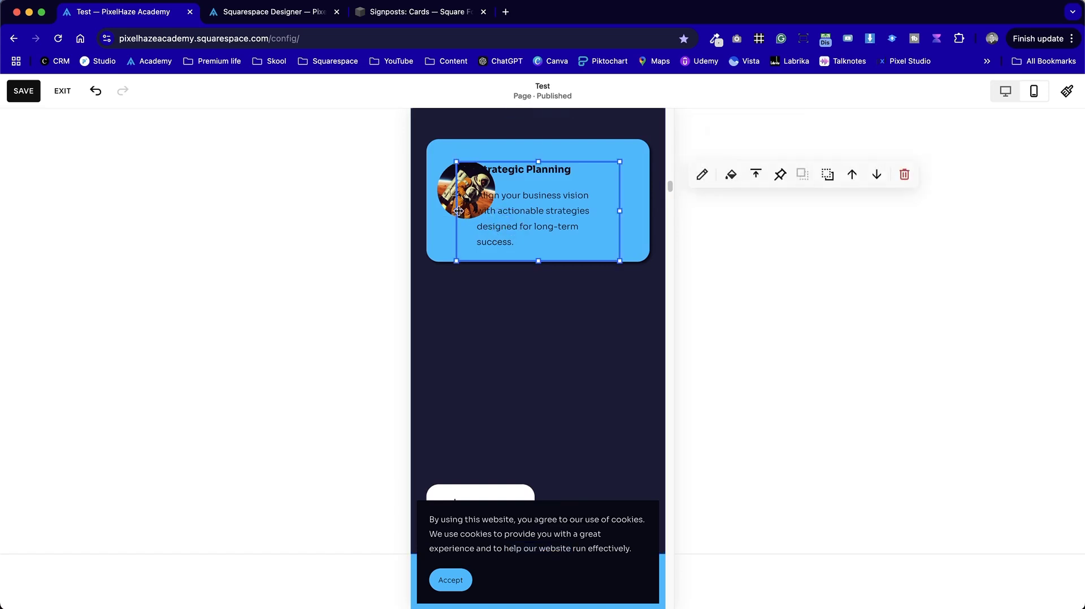
Resize the mobile text block to start beside the astronaut image, reach the card's right edge and fit its height
drag(459, 211, 515, 211)
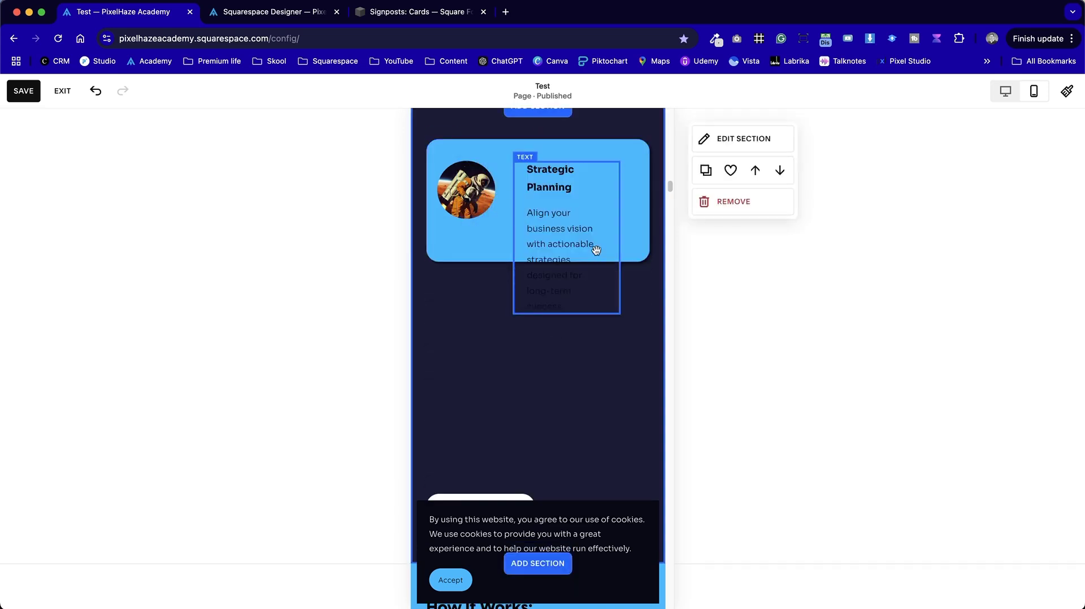
drag(620, 237, 645, 234)
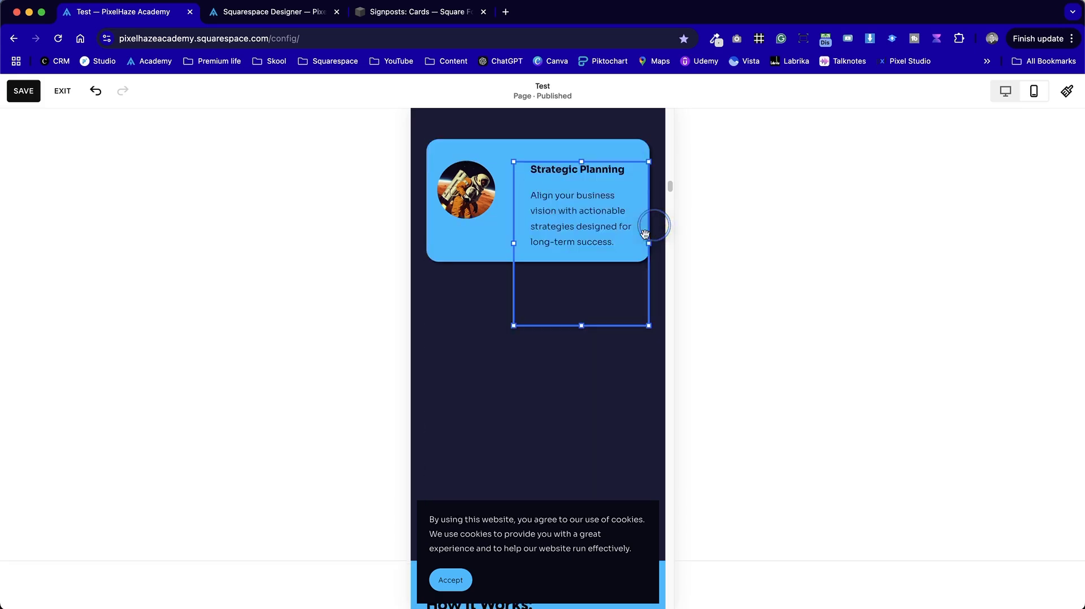
click(582, 370)
click(582, 294)
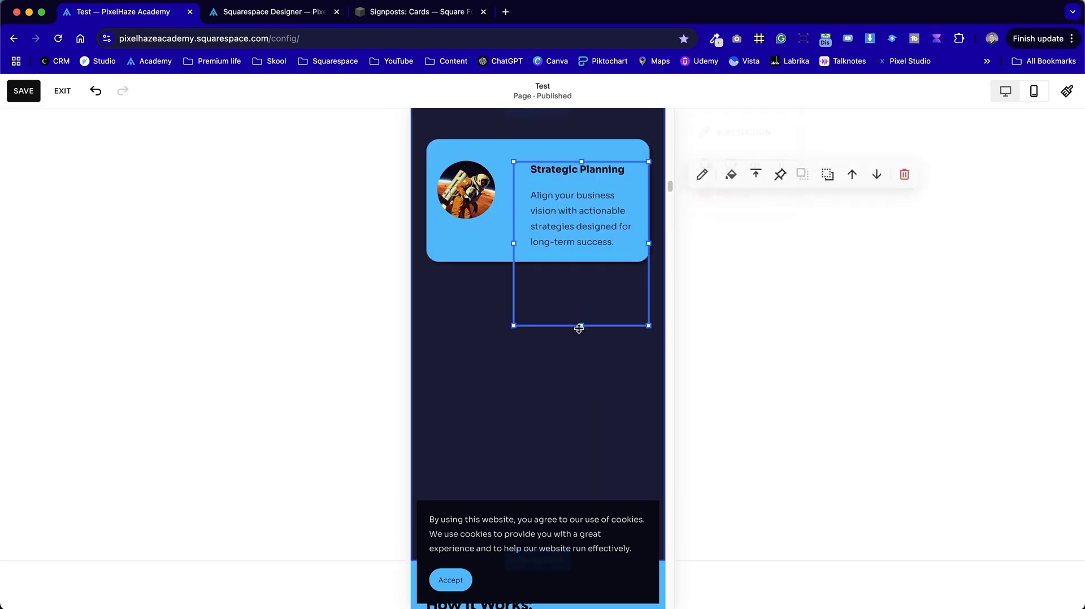
drag(577, 326, 589, 192)
Extend the blue mobile card shape downward to make room beneath the Strategic Planning text
click(584, 358)
click(477, 242)
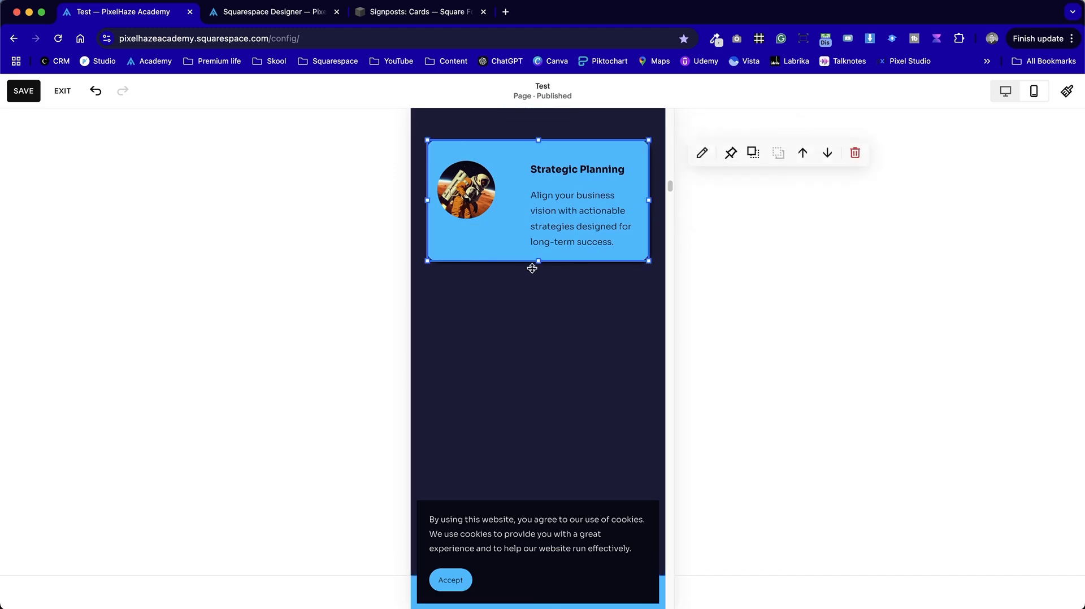
drag(531, 264, 533, 303)
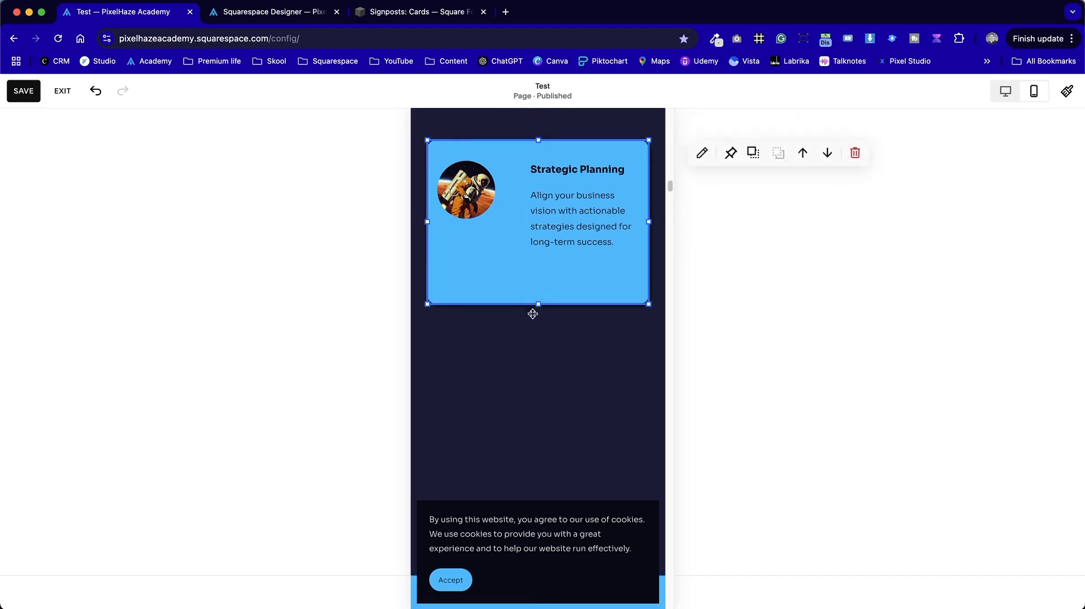
click(518, 441)
Move the mobile Learn more button up from the end of the section onto the blue card, below the text
scroll(610, 424, up, 2)
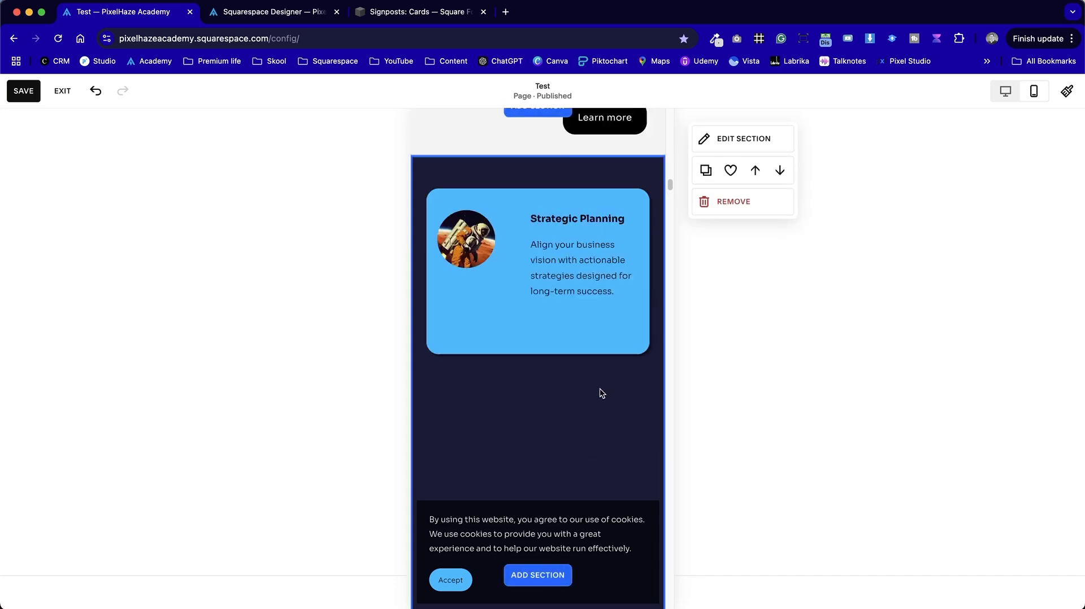
scroll(599, 390, down, 6)
scroll(603, 393, up, 2)
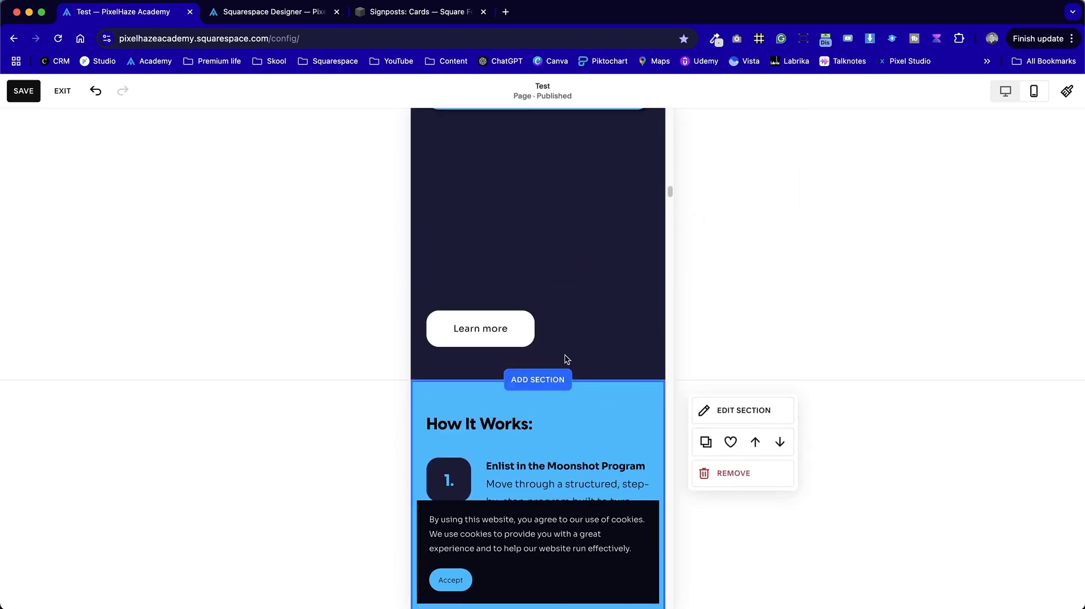
drag(512, 330, 531, 233)
scroll(534, 238, down, 1)
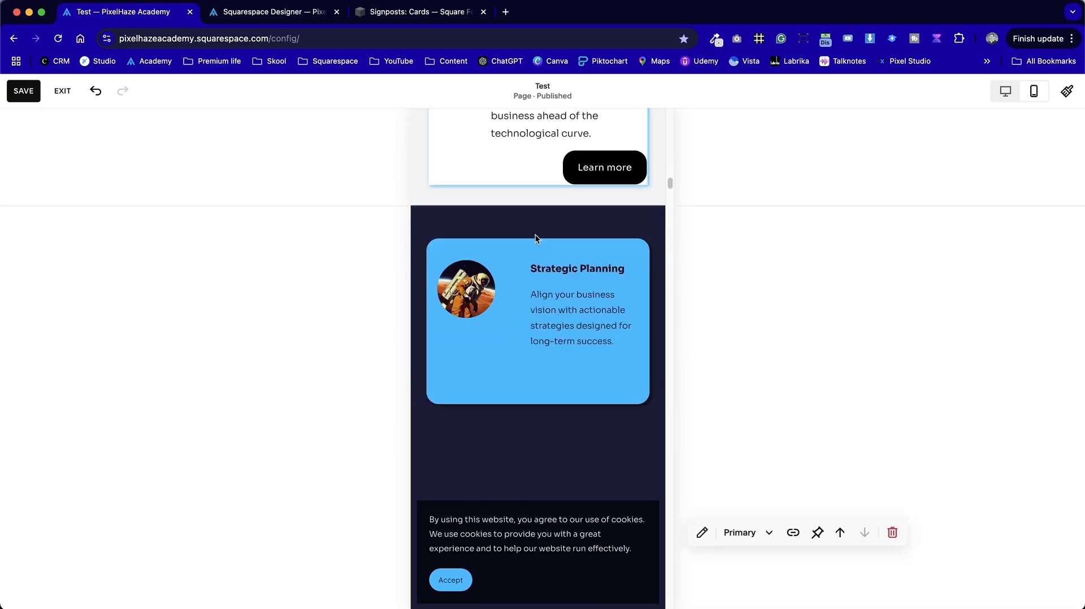
scroll(534, 235, down, 8)
scroll(536, 245, up, 2)
drag(539, 322, 548, 216)
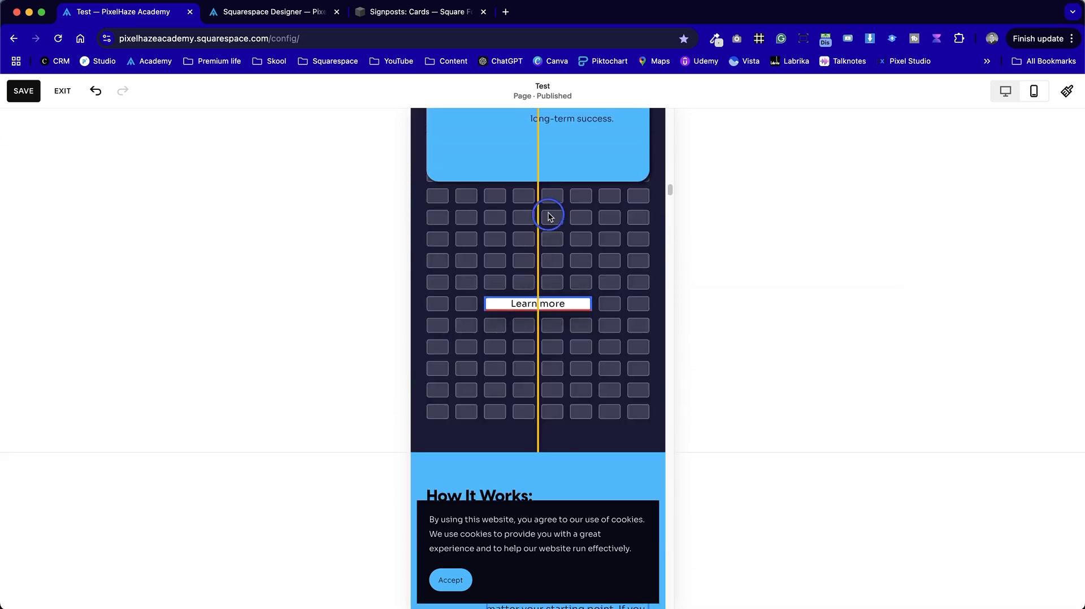
drag(564, 180, 598, 150)
click(562, 344)
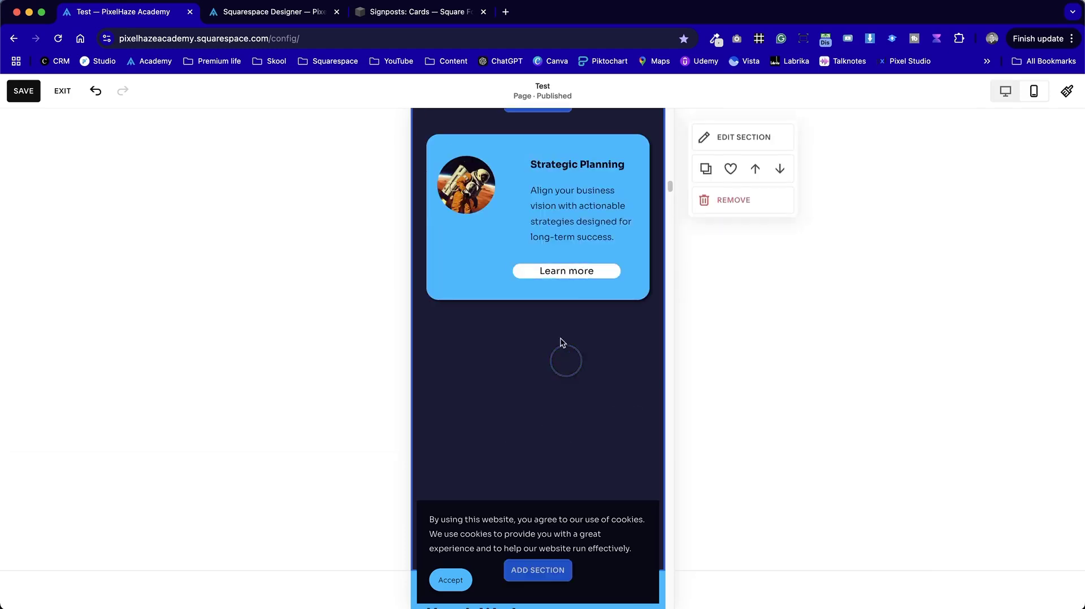
Try narrowing the mobile Learn more button from its left edge and adjusting its size
click(551, 273)
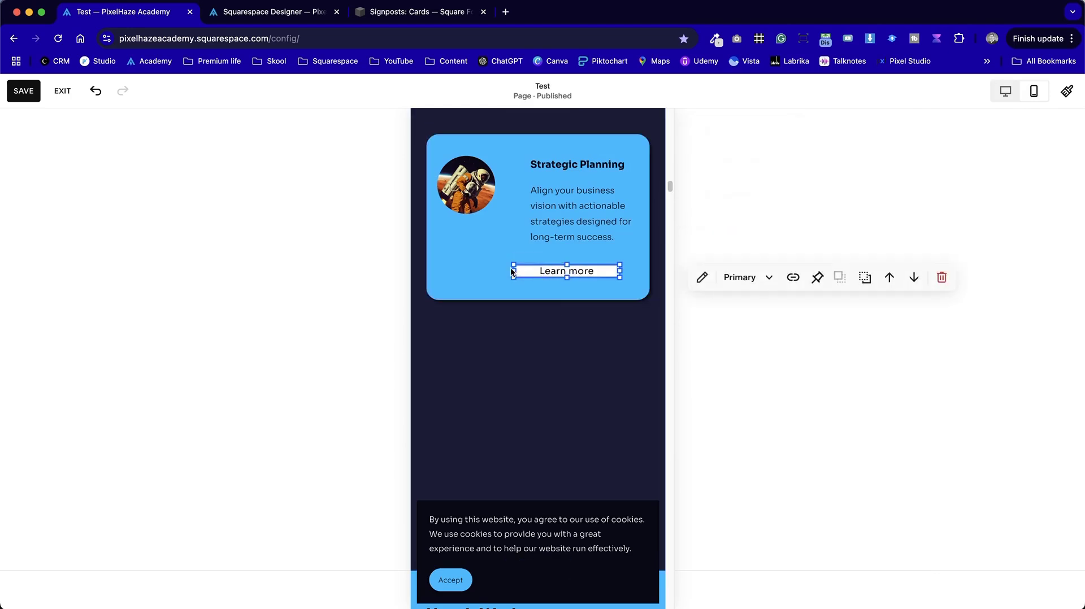
drag(514, 274, 543, 271)
click(561, 390)
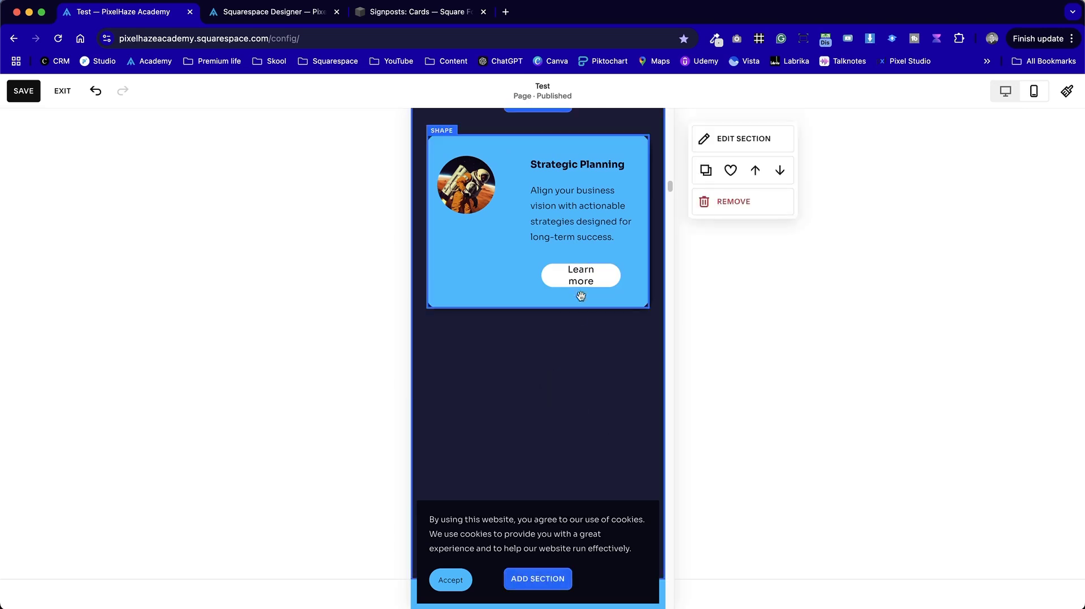
click(608, 282)
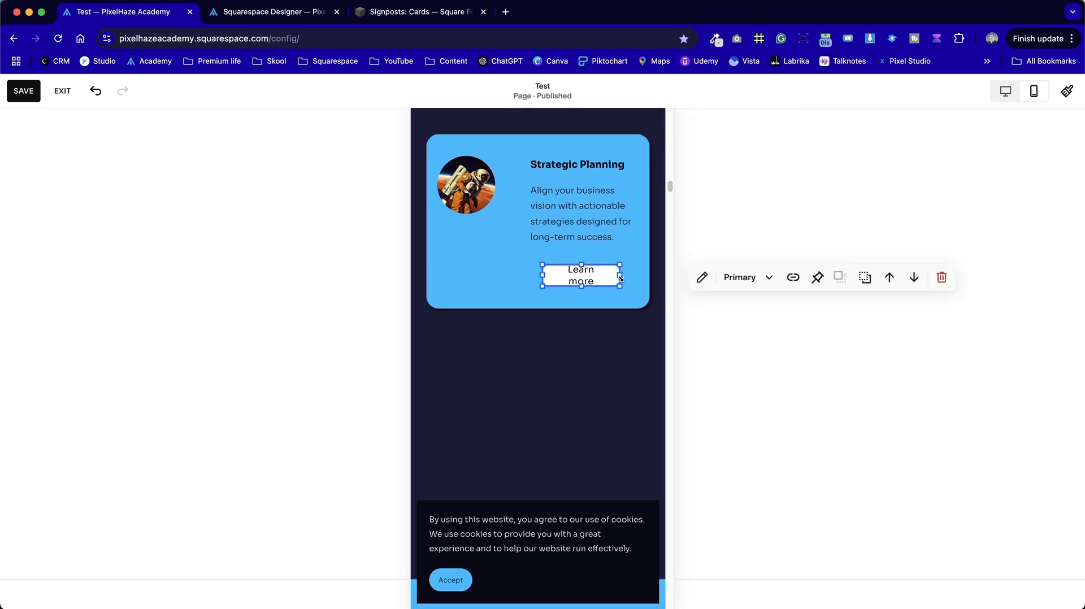
mouse_move(620, 278)
mouse_down()
mouse_move(649, 277)
mouse_move(620, 281)
mouse_up()
click(581, 377)
click(605, 281)
click(590, 409)
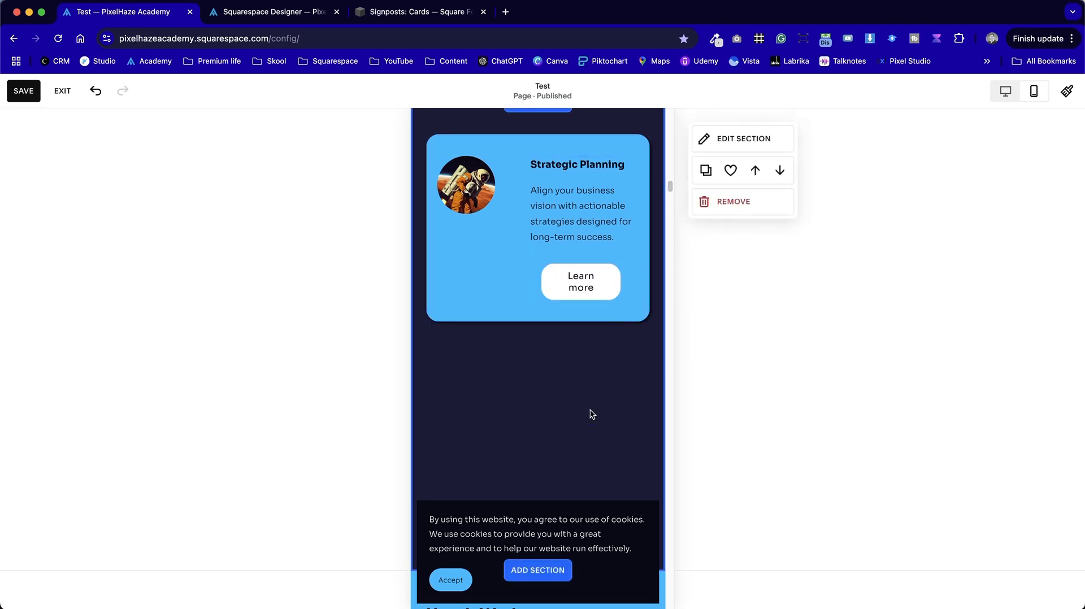
Widen the mobile Learn more button leftward across most of the card and reduce it to one grid row high
click(562, 284)
drag(544, 278, 621, 281)
click(530, 430)
click(561, 358)
click(603, 290)
click(570, 334)
click(550, 407)
click(560, 297)
click(560, 298)
drag(543, 266, 544, 288)
click(561, 407)
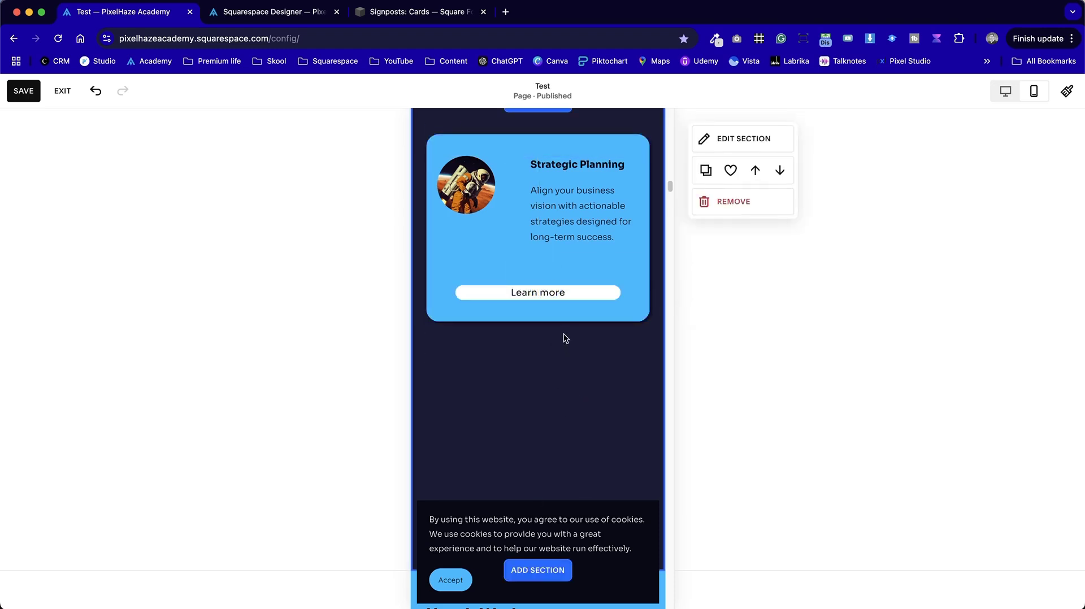
Move the wide Learn more button up one row beneath the text and shorten the blue mobile card to fit
click(545, 297)
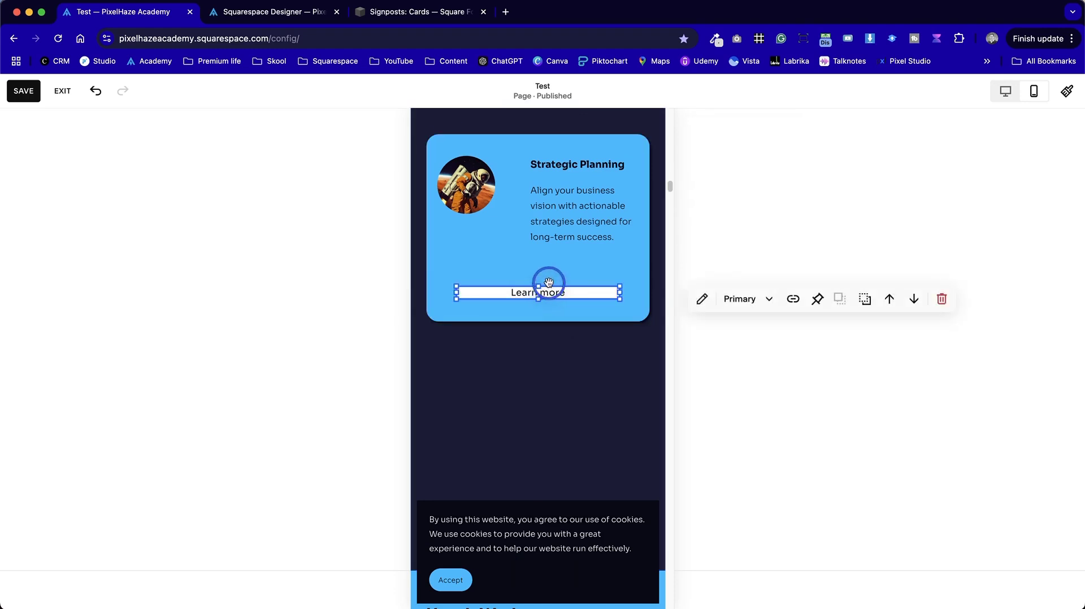
click(545, 373)
drag(552, 293, 551, 271)
click(543, 335)
click(543, 319)
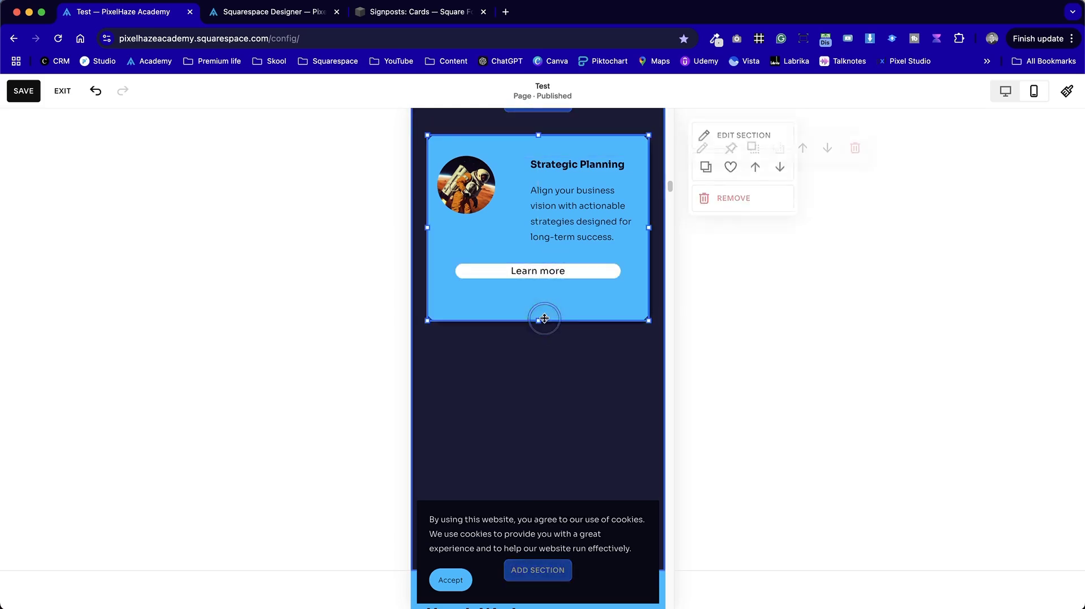
drag(543, 320, 552, 301)
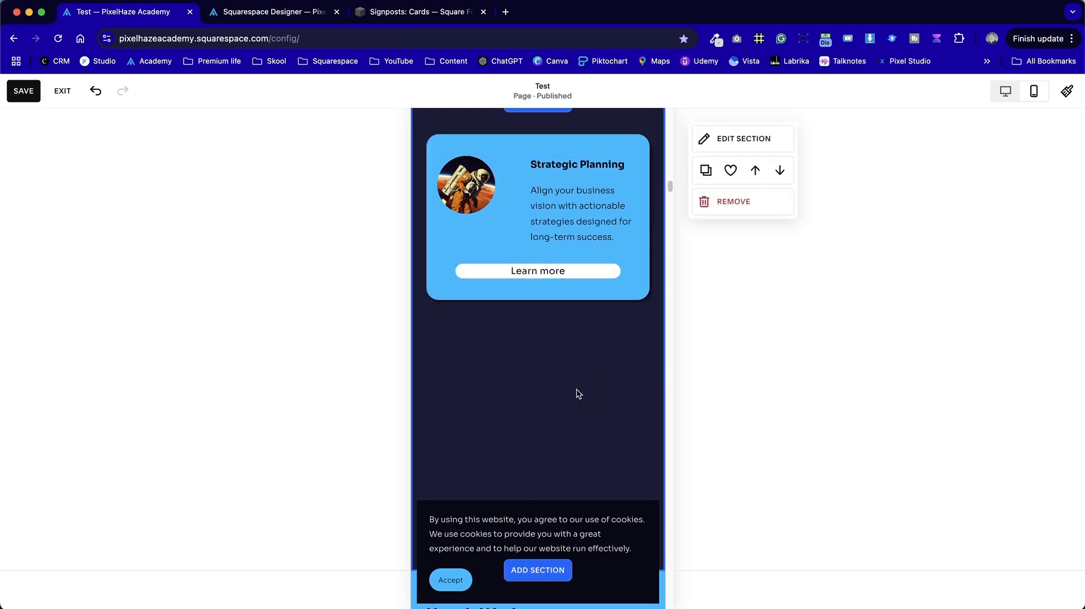
Widen the mobile astronaut image's frame to the right, bringing the circular picture closer to the text
click(474, 185)
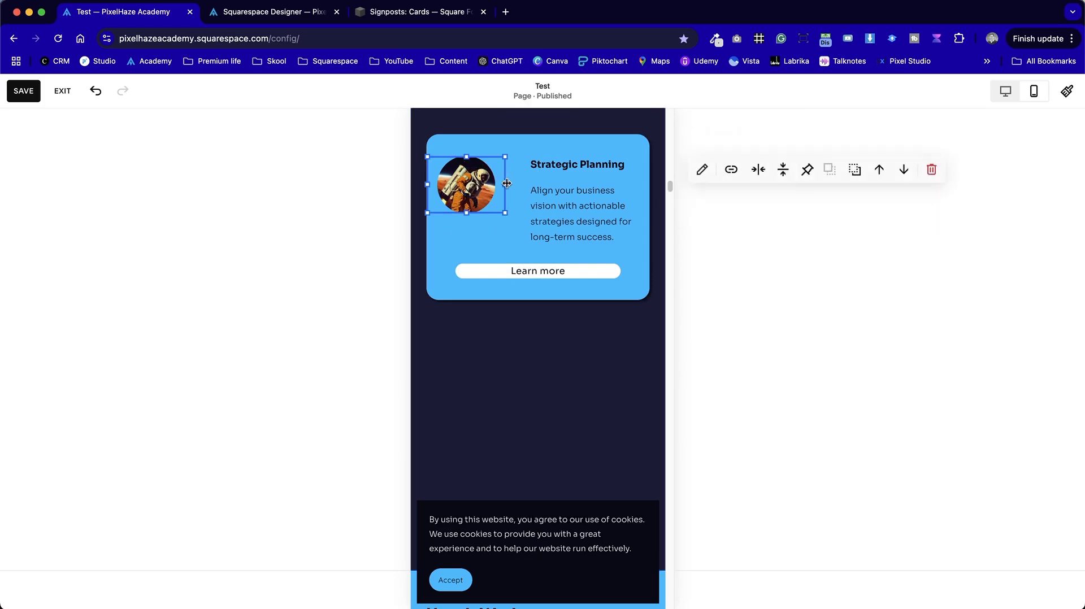
drag(506, 183, 533, 185)
click(619, 393)
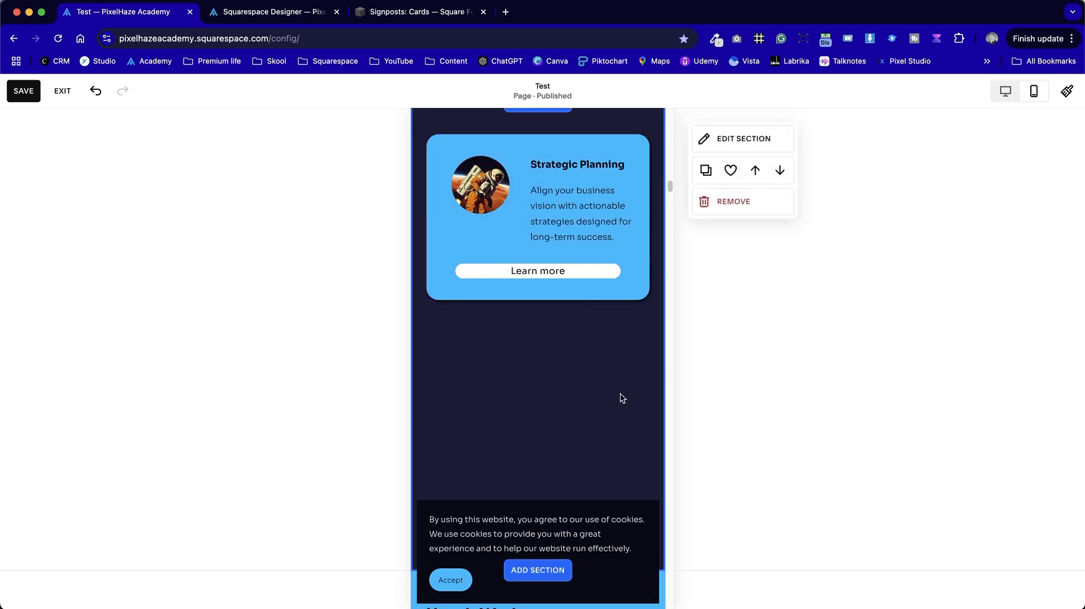
Try making the mobile astronaut image one row taller, and bring its frame back to the previous height
click(479, 186)
drag(479, 213, 479, 235)
click(529, 398)
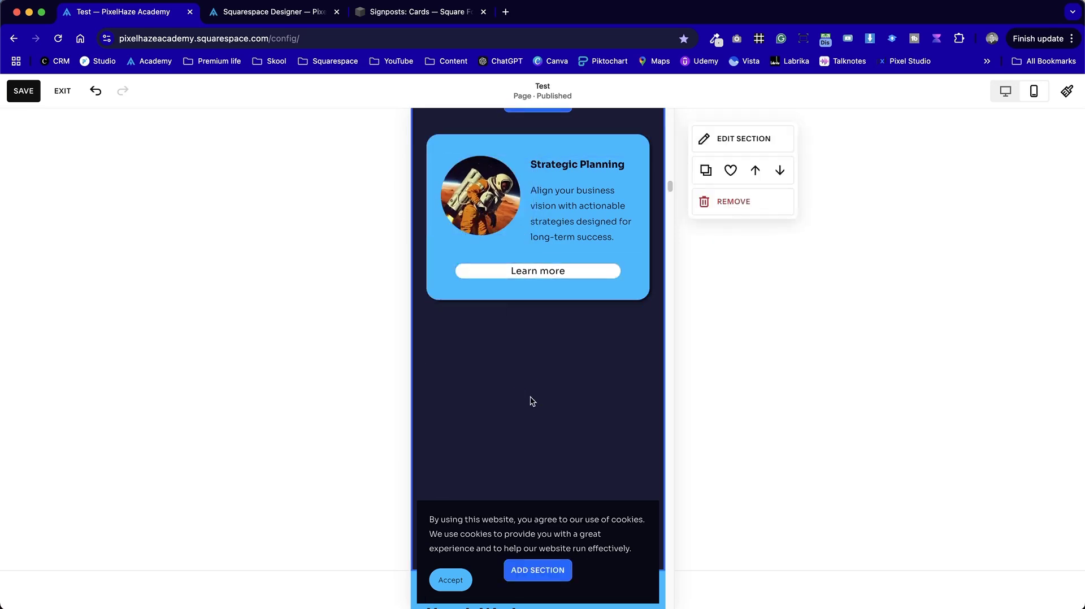
scroll(530, 401, up, 3)
click(475, 344)
drag(480, 362, 479, 339)
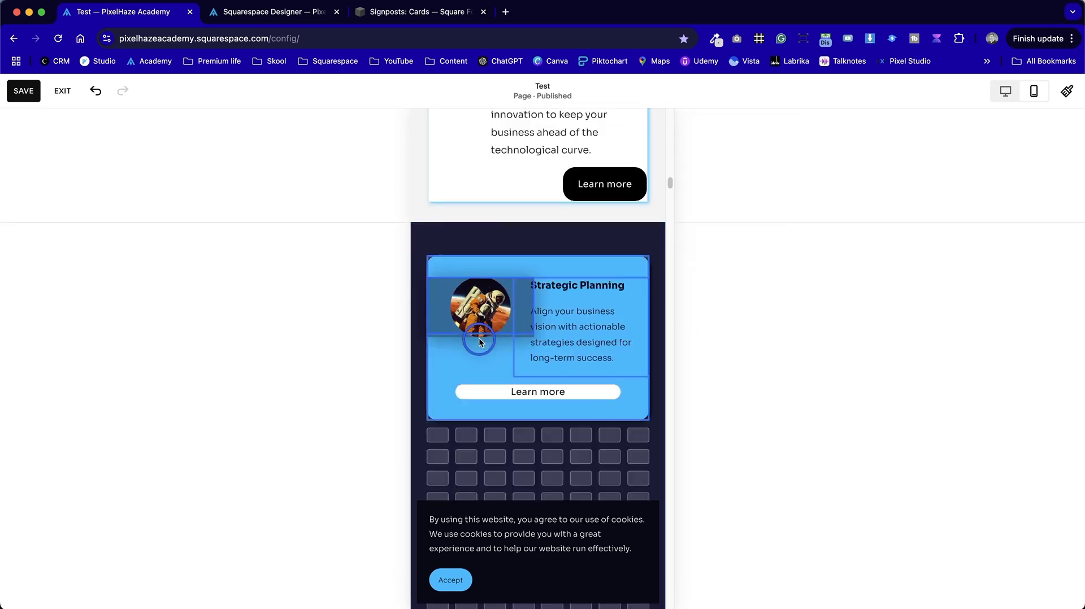
click(498, 446)
Accept the cookie notice in the mobile preview and return to the desktop layout
scroll(515, 457, down, 4)
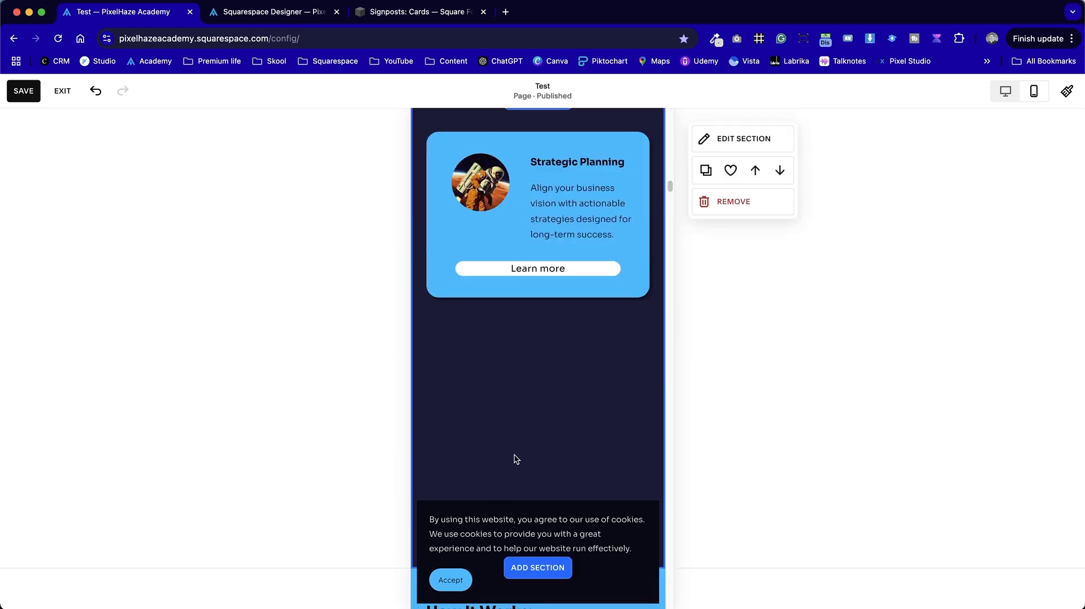
click(440, 586)
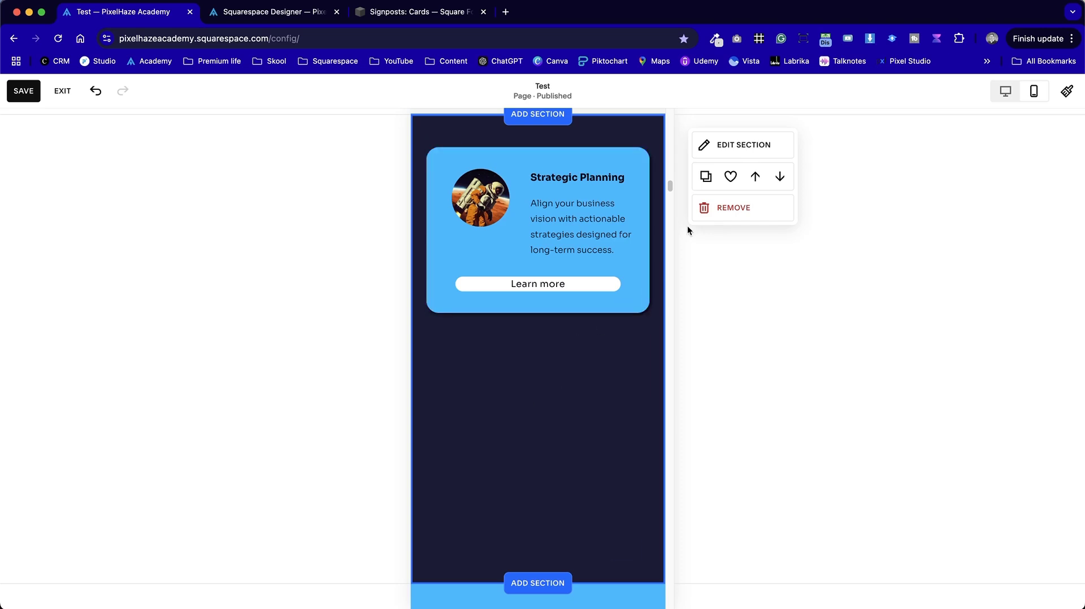
scroll(603, 345, up, 1)
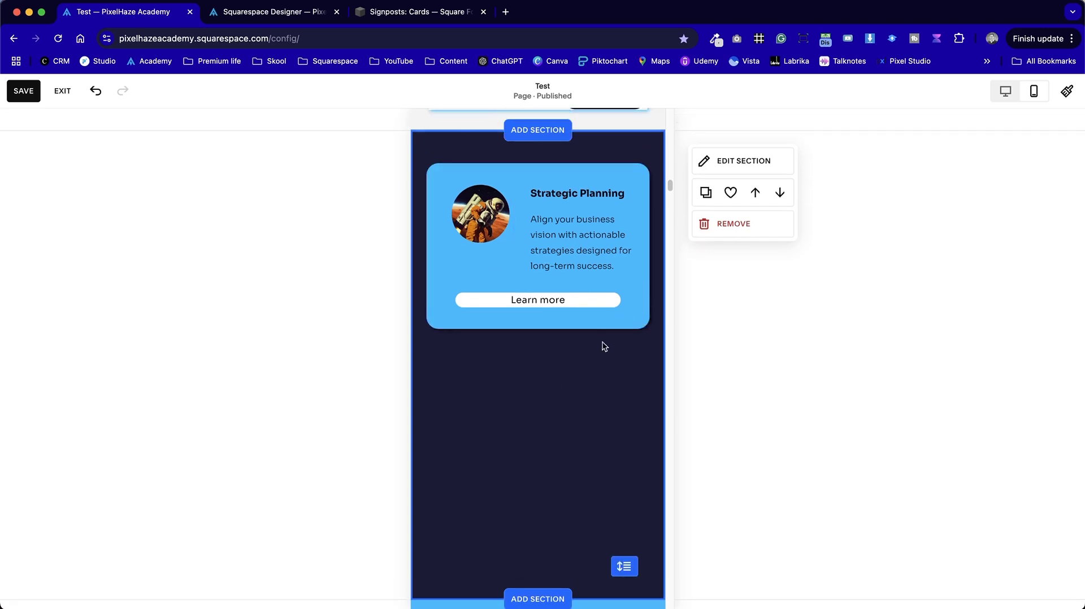
click(1006, 91)
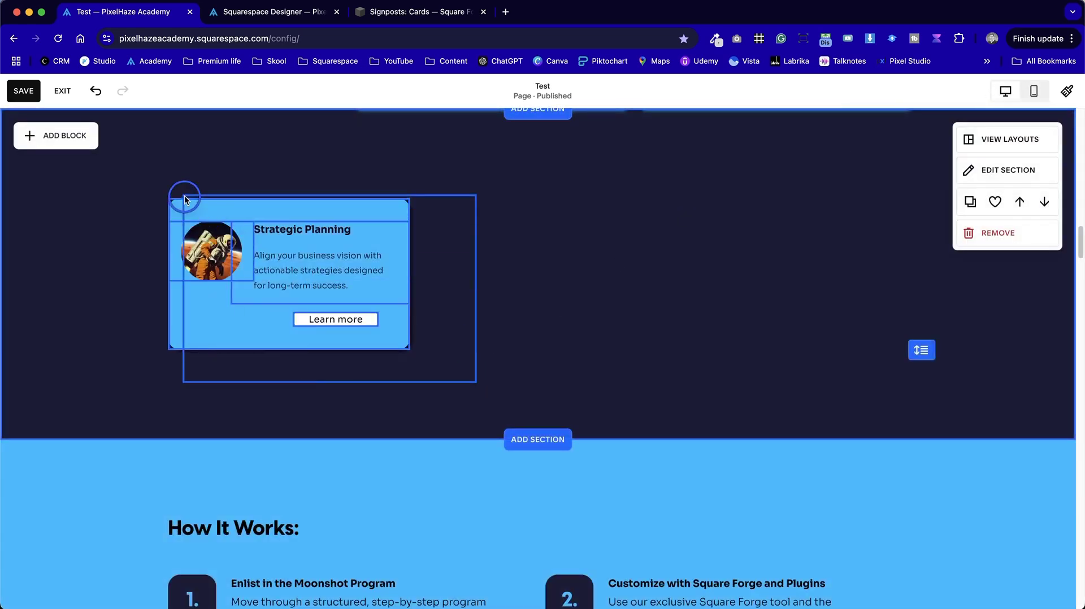
Duplicate the whole Strategic Planning card twice and place the copies beside the original in a row of three
click(274, 254)
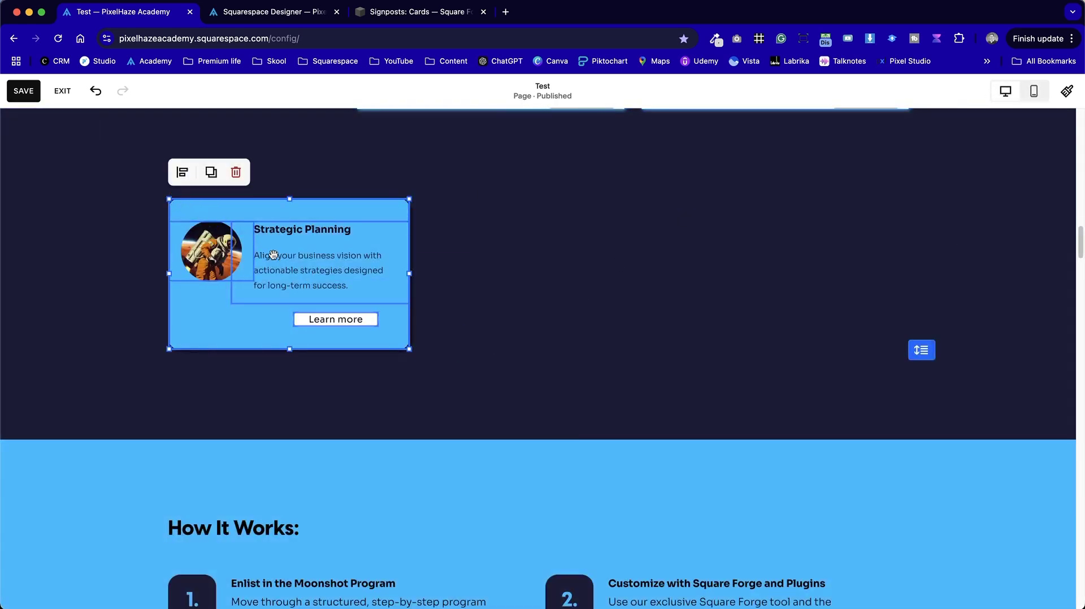
click(210, 173)
drag(315, 280, 512, 243)
click(760, 320)
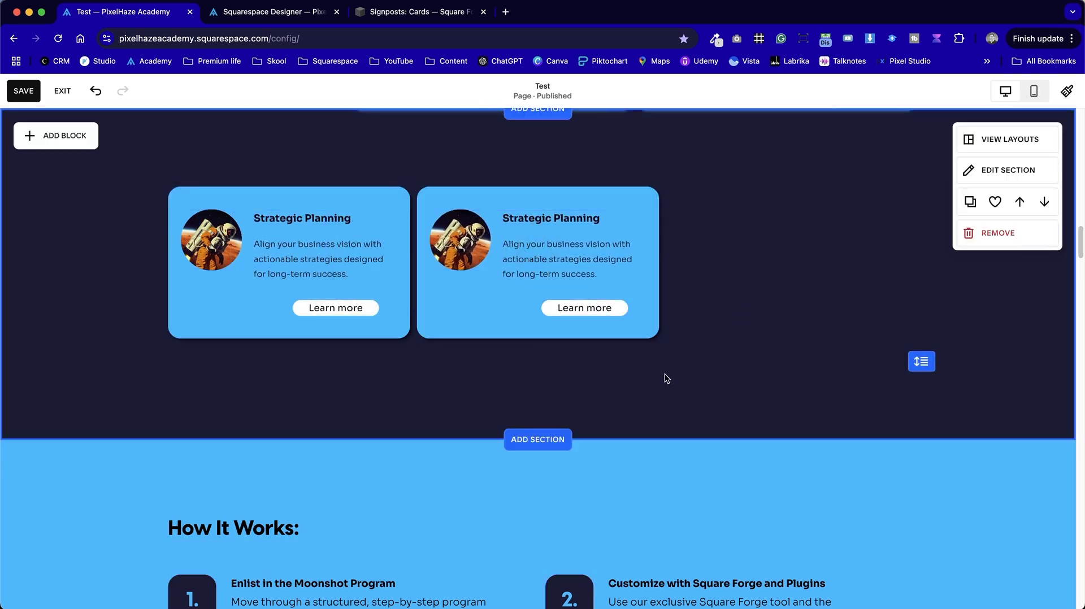
click(419, 190)
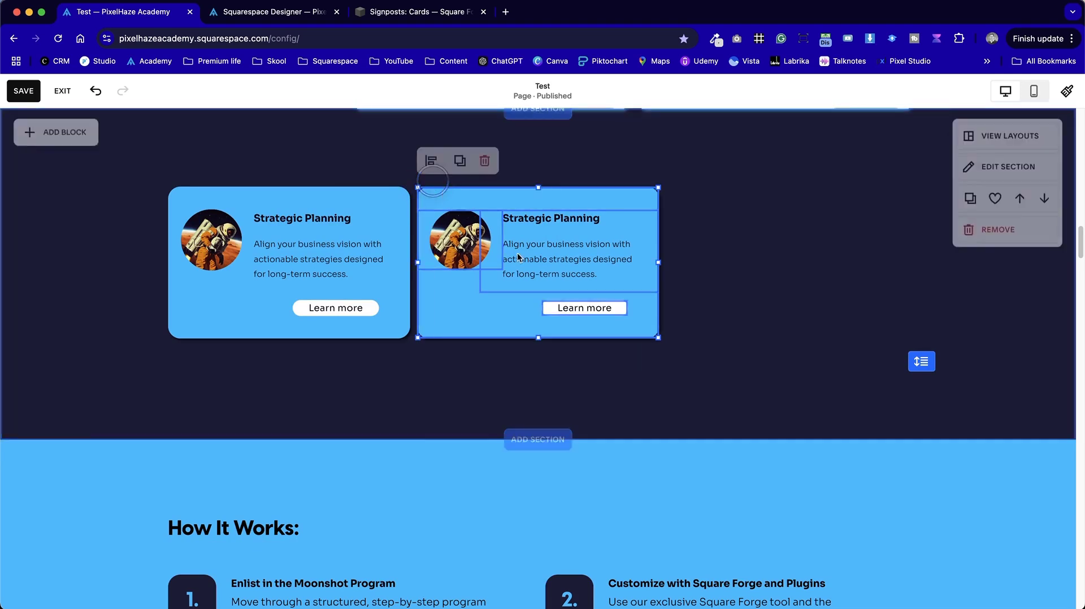
click(460, 170)
drag(556, 265, 756, 250)
click(743, 393)
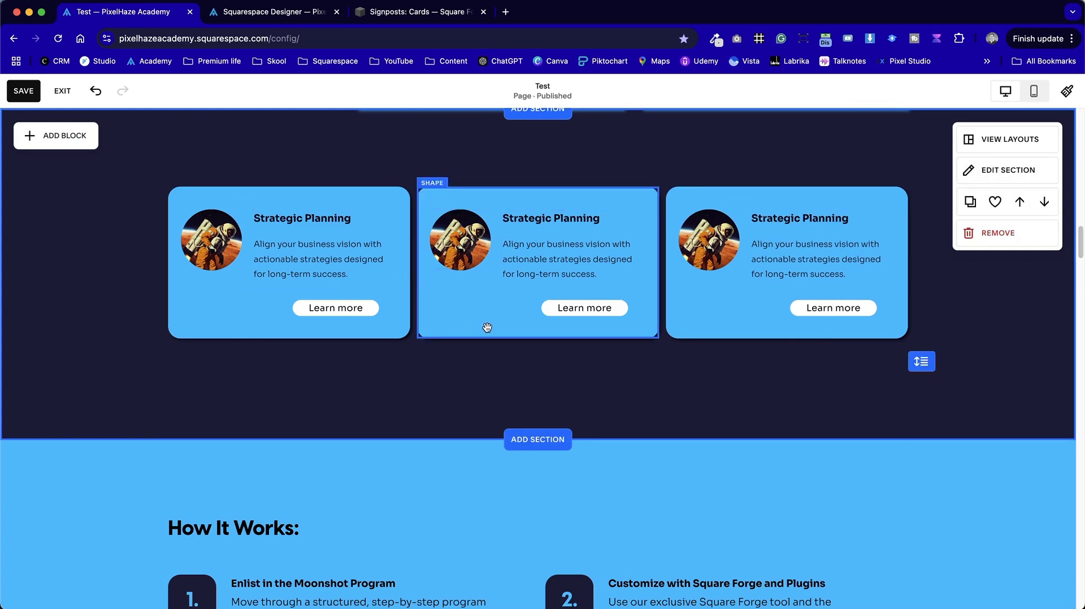
Set the section's horizontal grid gap to 20
click(994, 179)
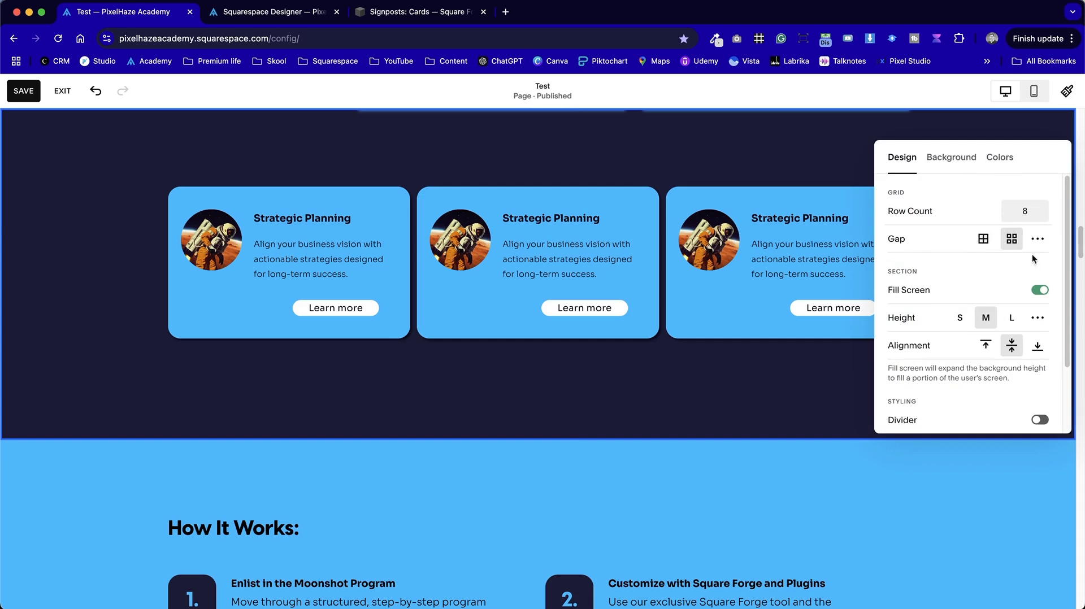
click(1037, 239)
drag(936, 274, 955, 267)
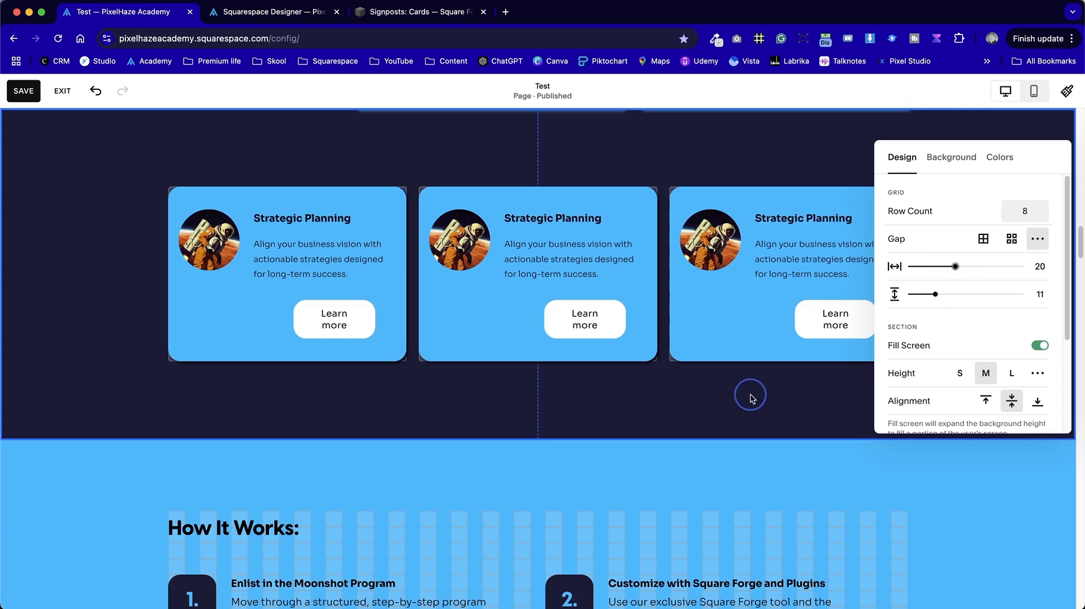
click(561, 351)
Widen the first card's Learn more button leftward so its label fits on one line
click(364, 332)
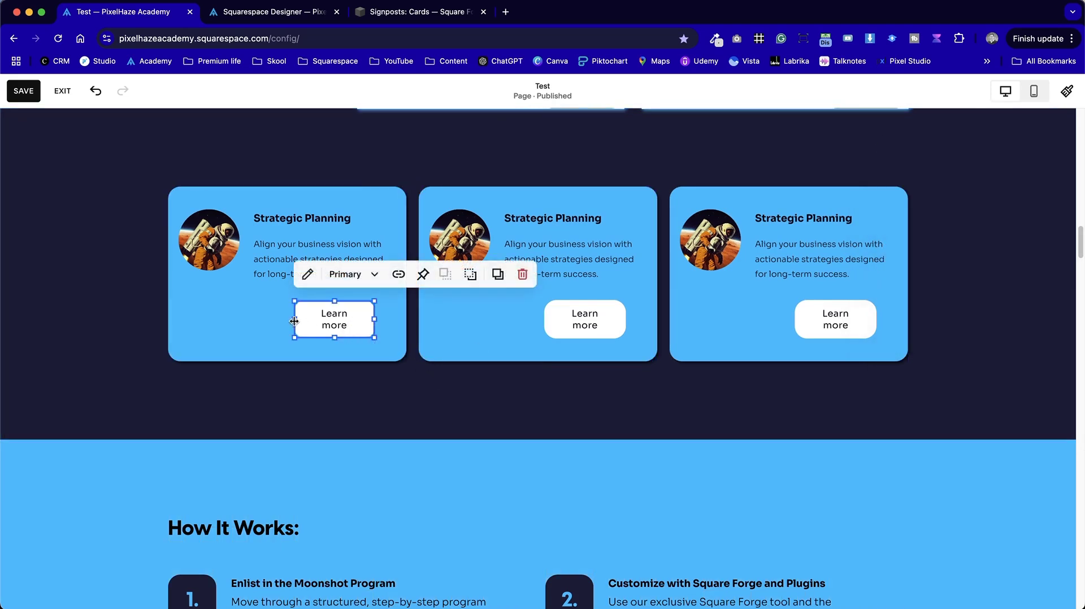
drag(293, 317, 253, 313)
click(317, 388)
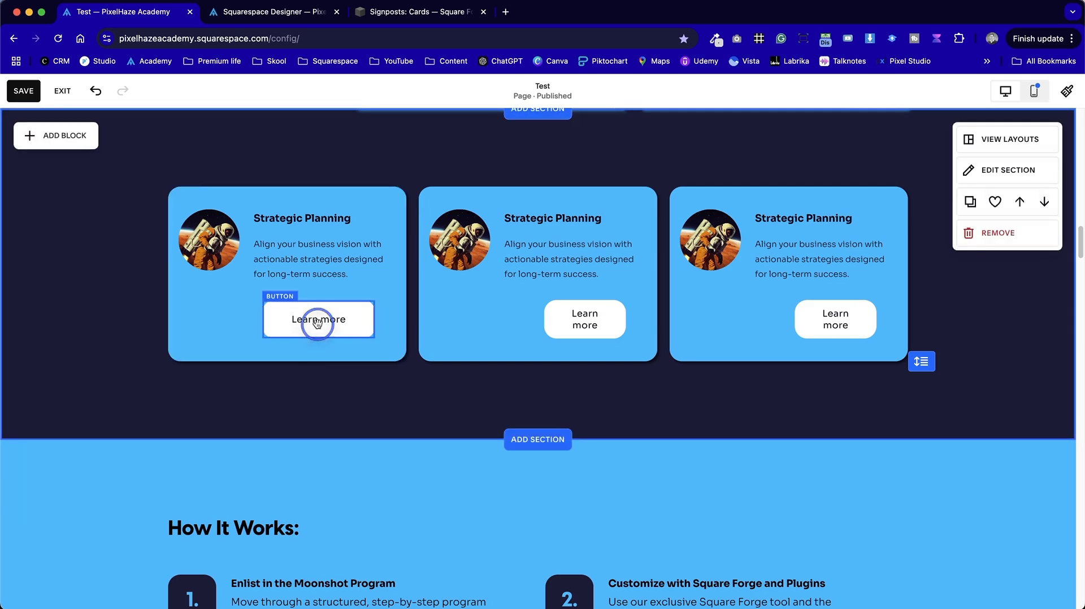
Reduce the first card's Learn more button to one row high and shorten the card shape by one row
click(318, 335)
drag(317, 335, 302, 311)
click(322, 426)
click(291, 350)
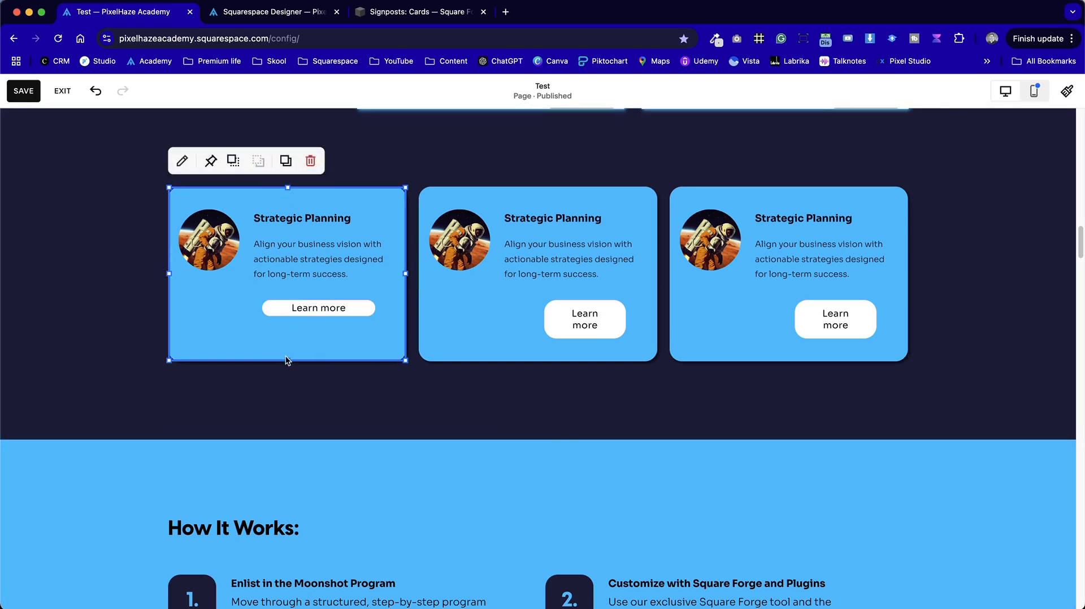
drag(288, 362, 287, 339)
Delete the second and third Strategic Planning cards together with their images, text and buttons
click(450, 395)
drag(911, 267, 911, 268)
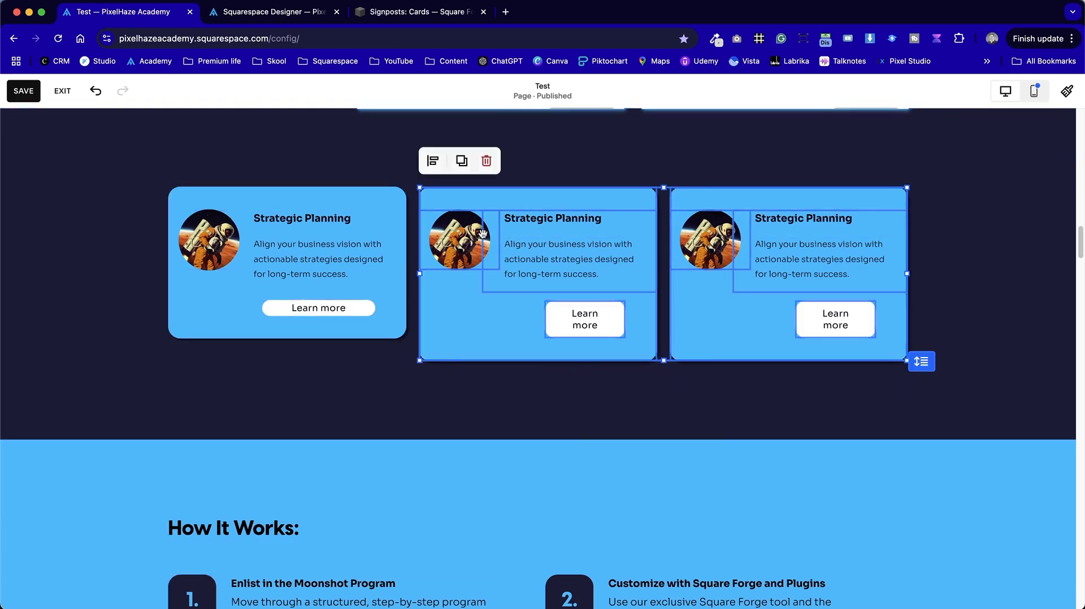
click(485, 168)
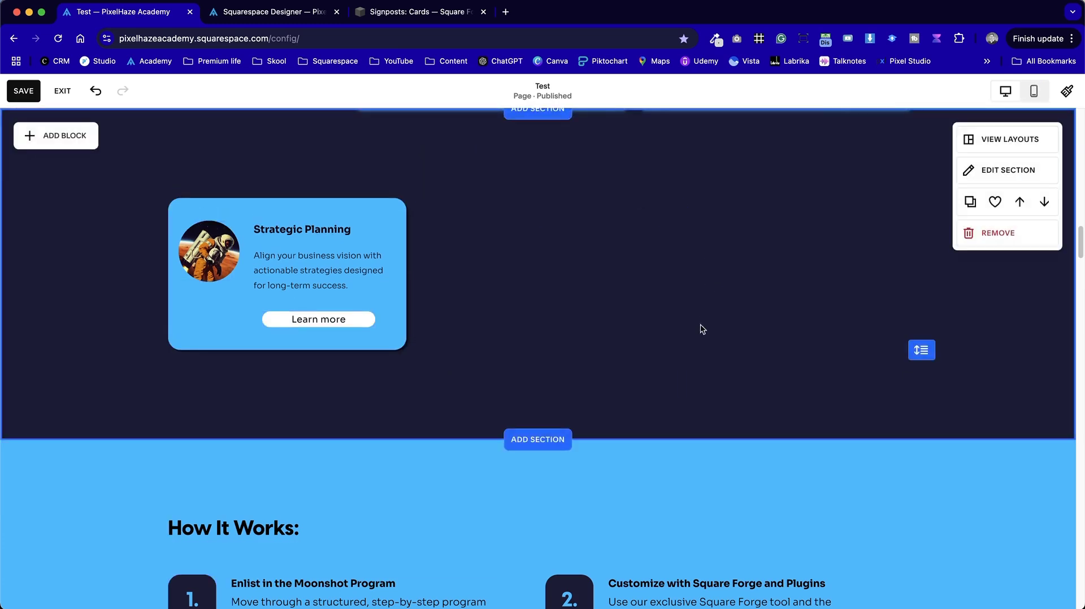
scroll(700, 328, up, 5)
scroll(702, 356, down, 2)
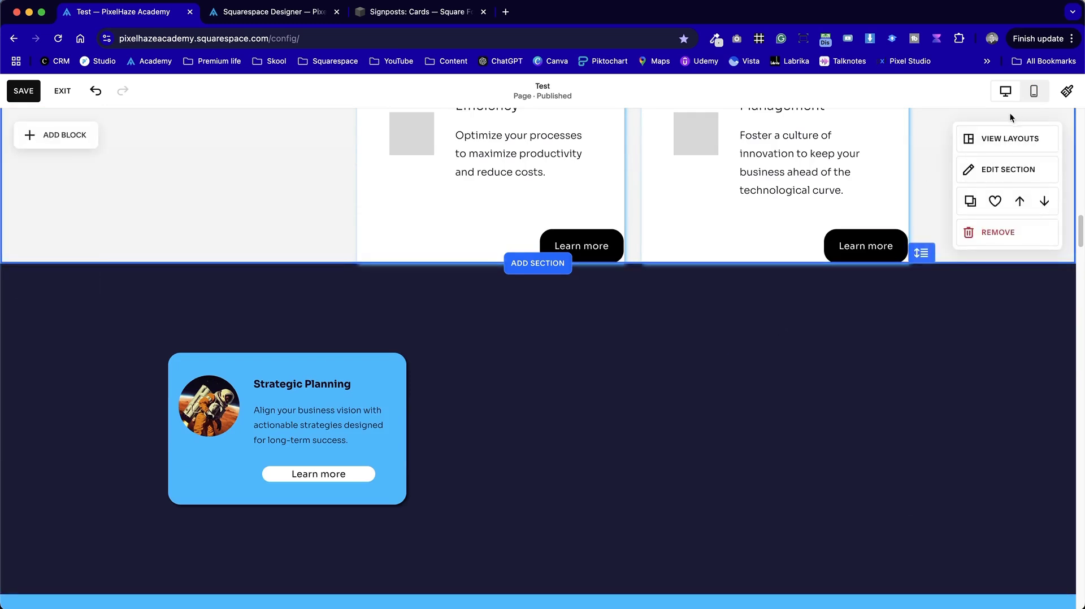
Check the remaining Strategic Planning card's mobile layout, and duplicate it twice on desktop to form an evenly spaced row of three cards
click(1033, 91)
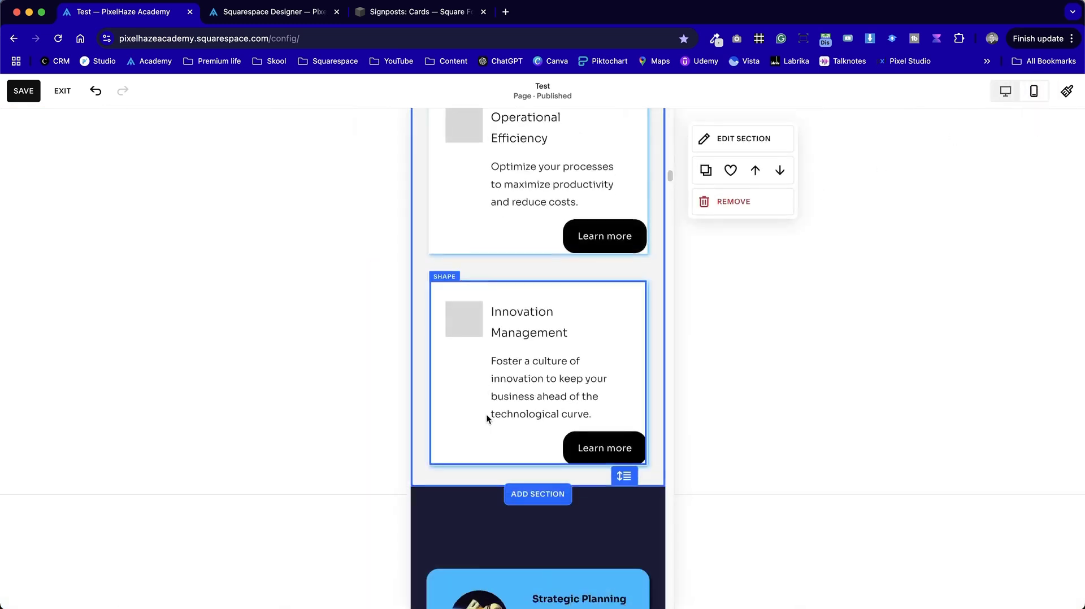
scroll(487, 418, down, 6)
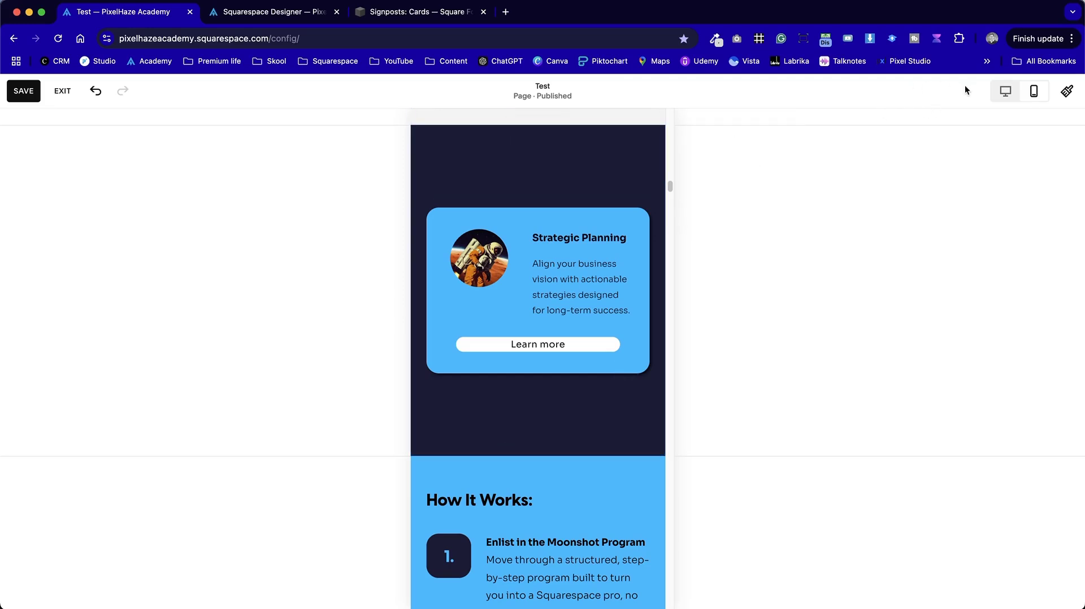
click(1005, 90)
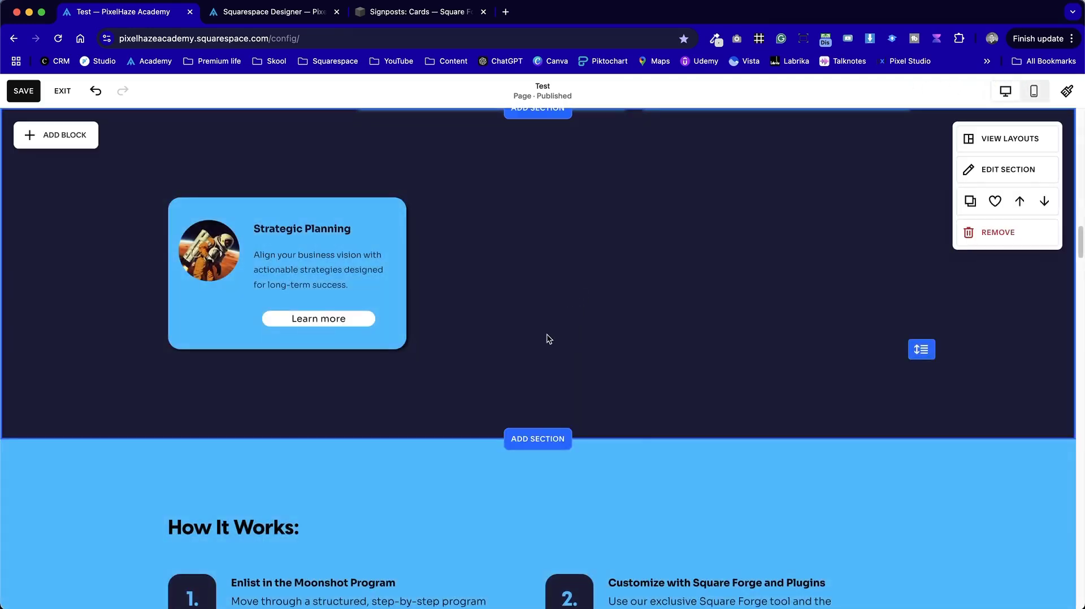
click(189, 198)
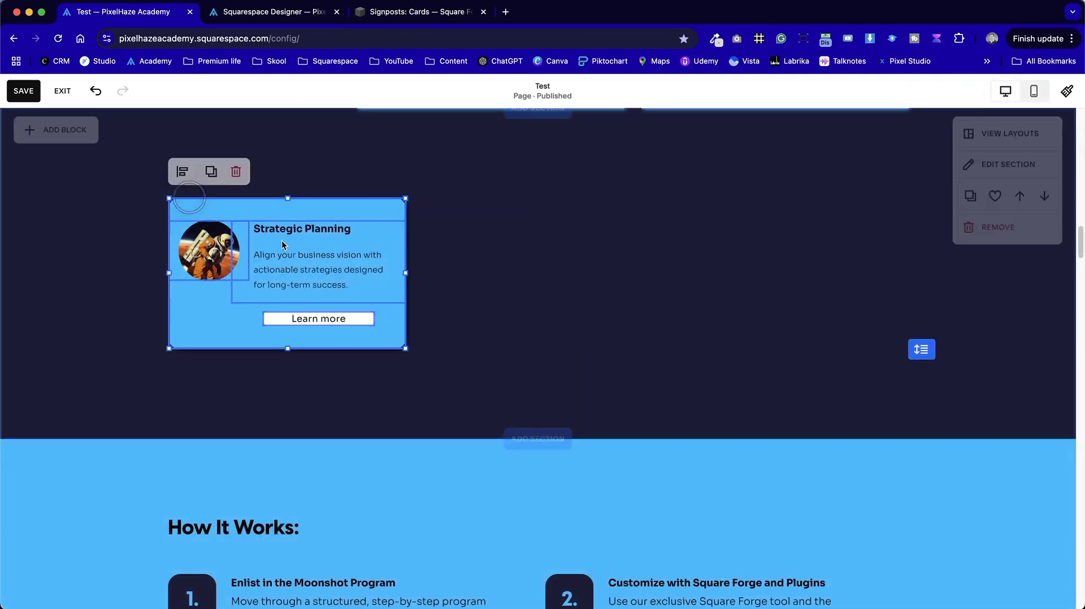
click(211, 171)
drag(307, 264, 525, 241)
click(463, 162)
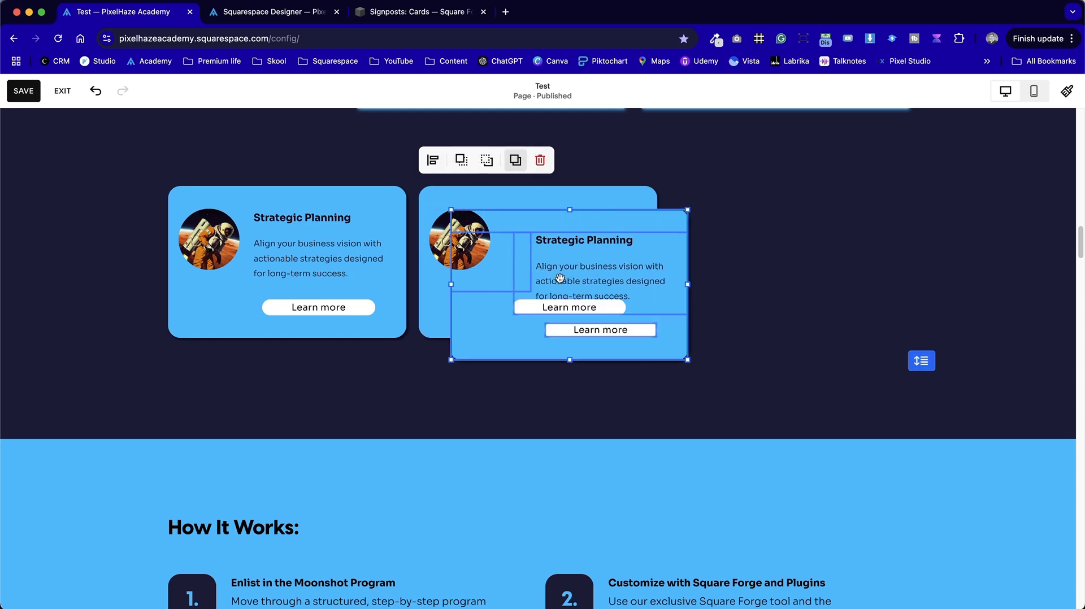
drag(560, 279, 786, 252)
click(767, 395)
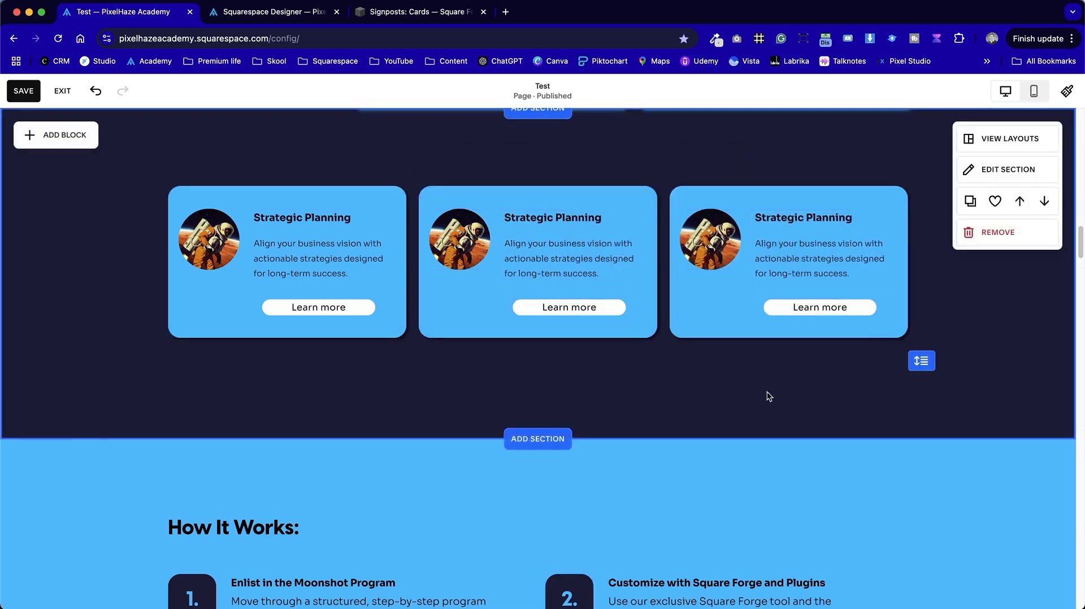
Duplicate the whole row of three Strategic Planning cards and place the copy directly beneath it as a second row
drag(860, 387, 218, 184)
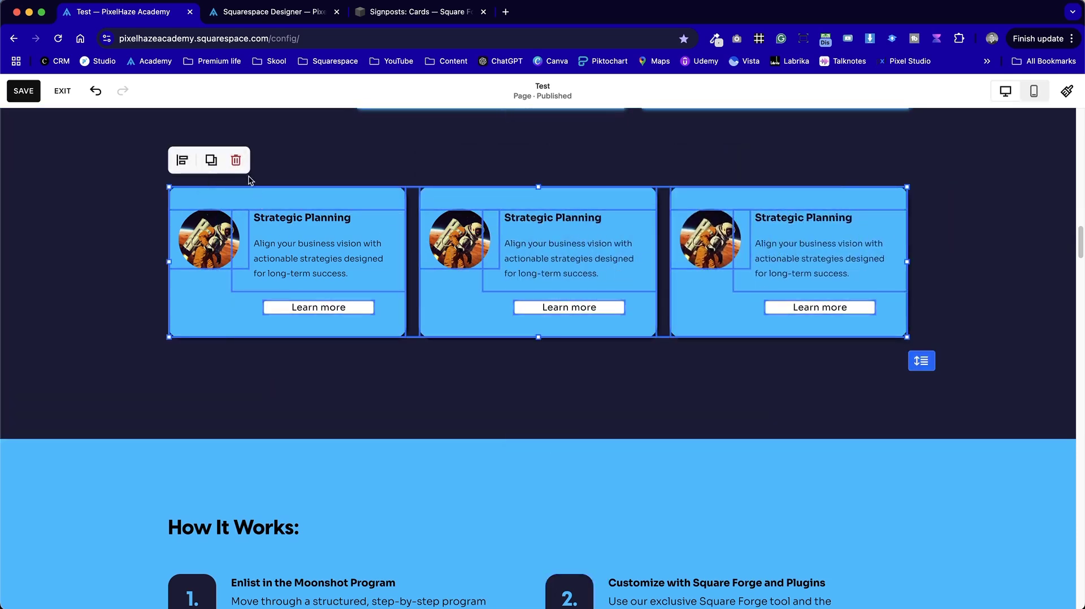
click(212, 160)
drag(541, 256, 537, 401)
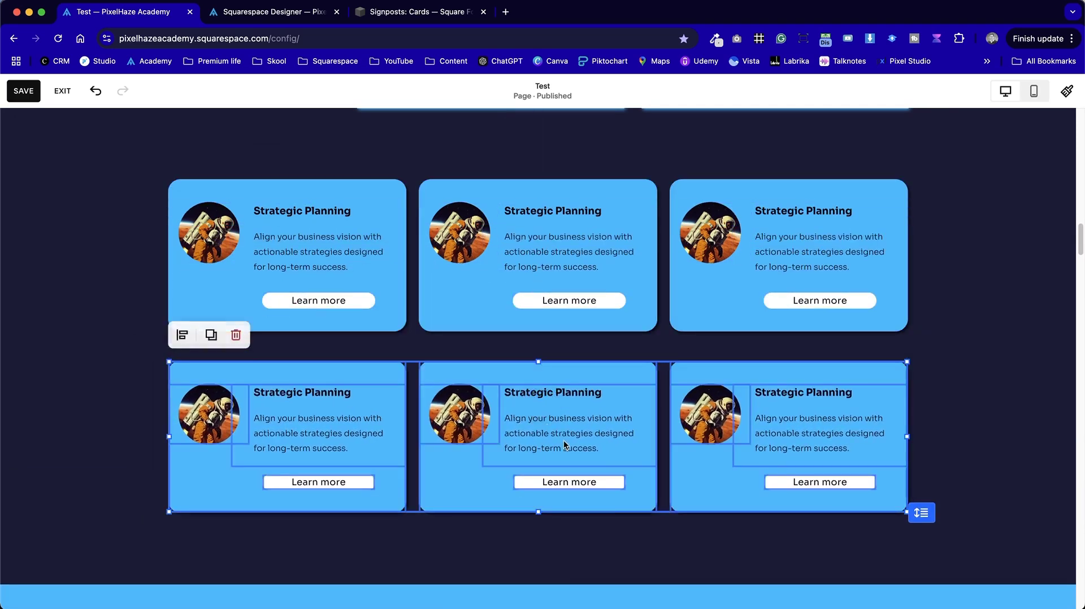
click(1011, 419)
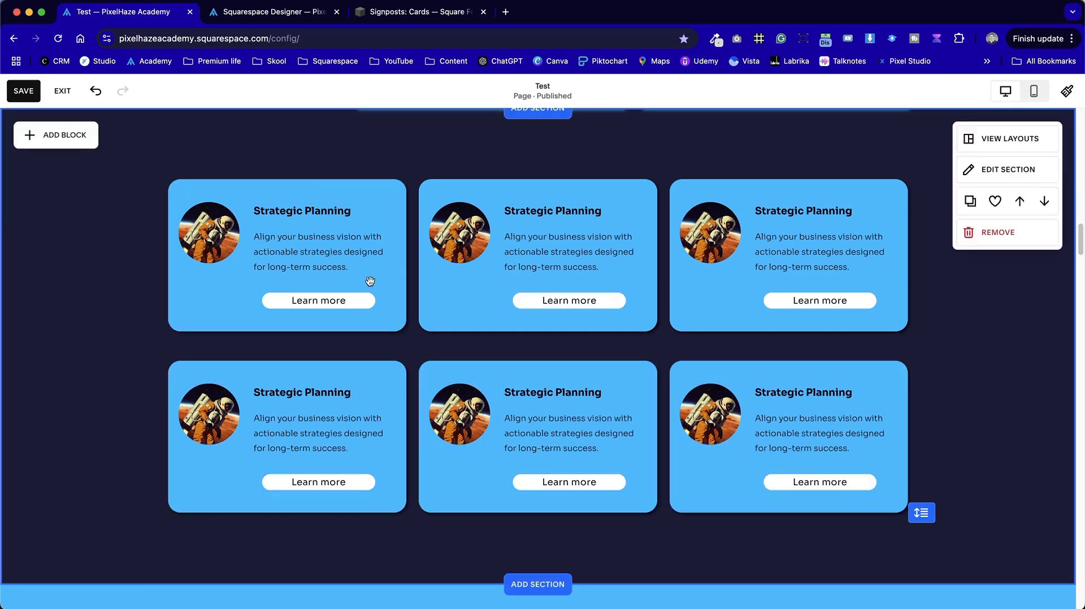
Try a vertical grid gap of 0 and a horizontal grid gap of 25 in the card section
click(983, 172)
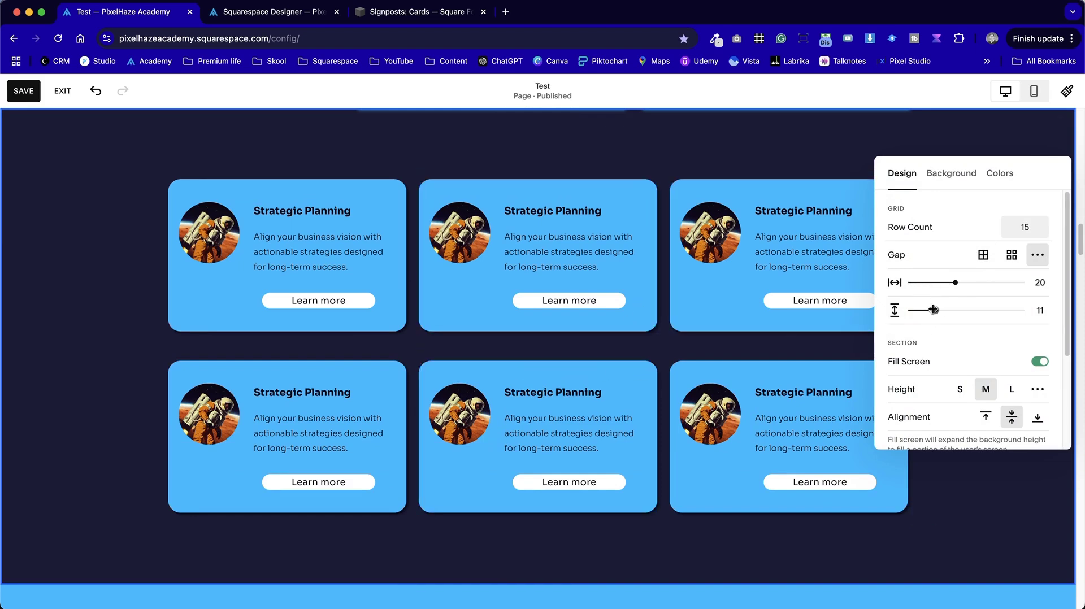
drag(933, 309, 893, 309)
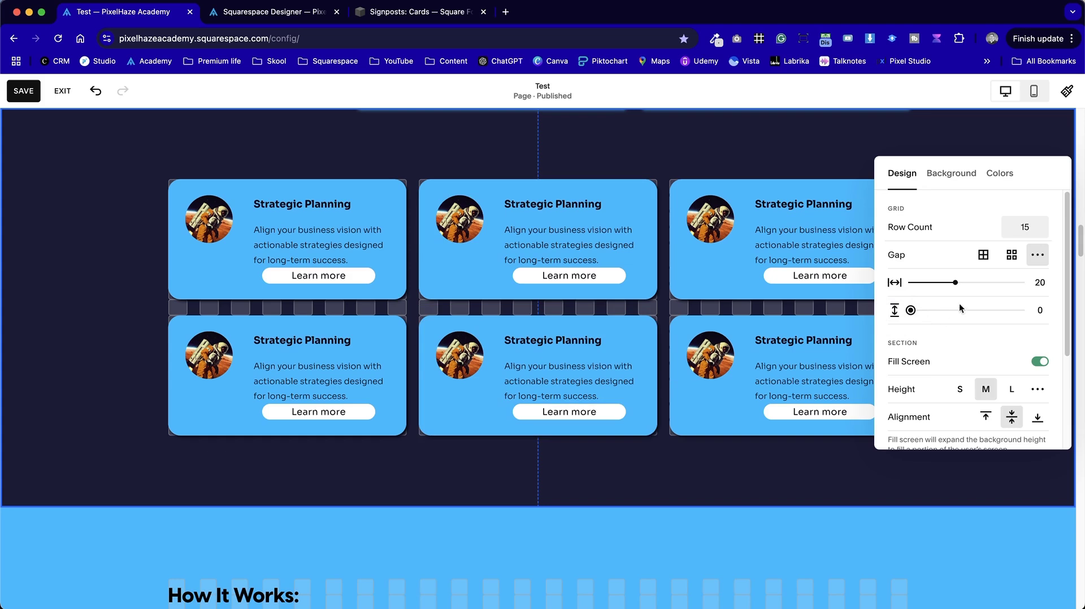
drag(955, 282, 967, 282)
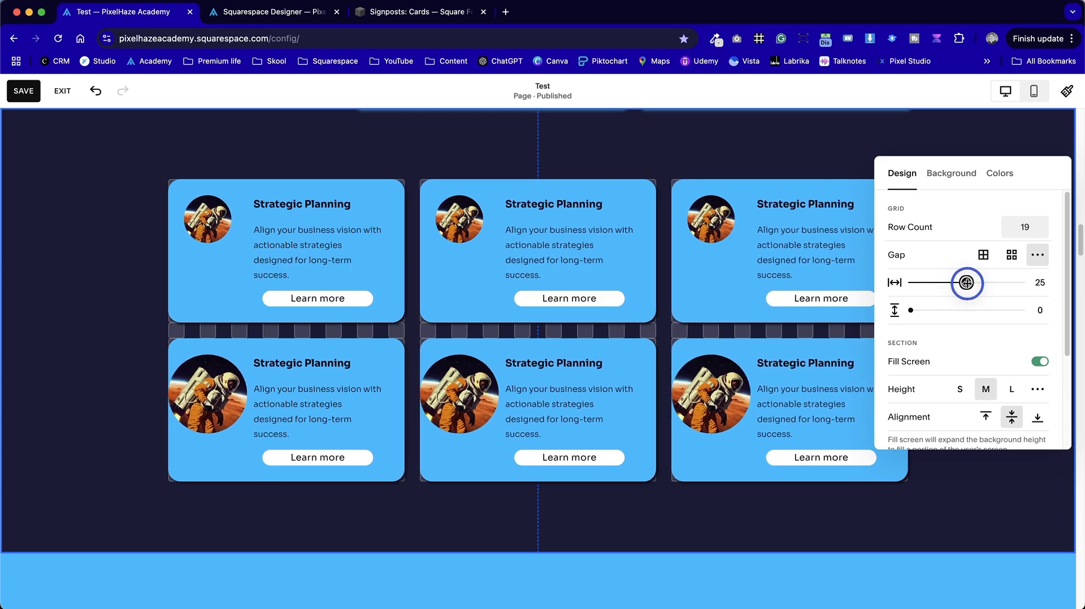
drag(967, 283, 967, 282)
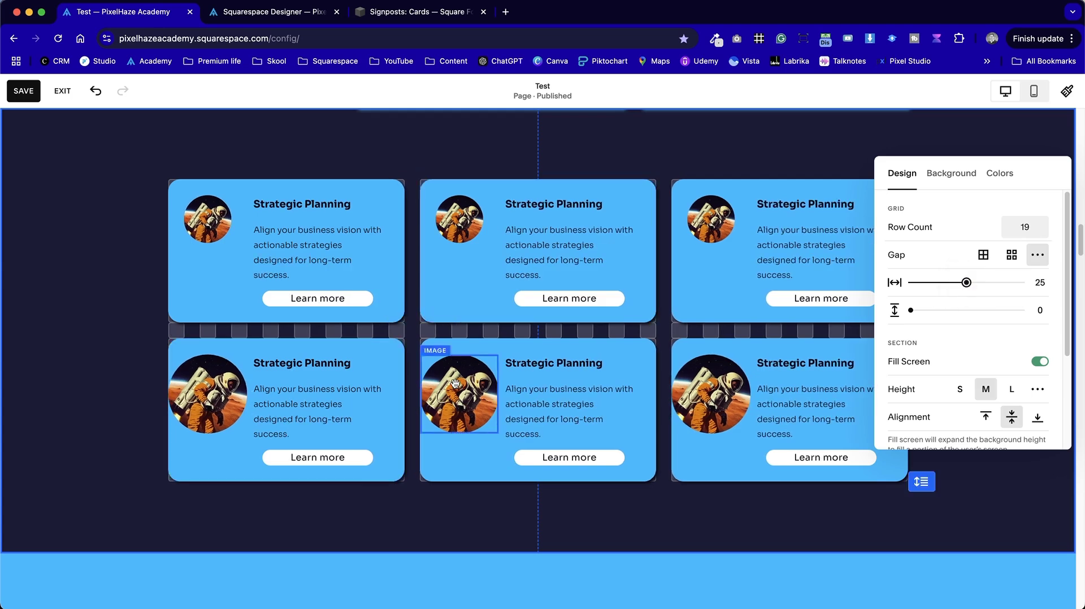
click(675, 490)
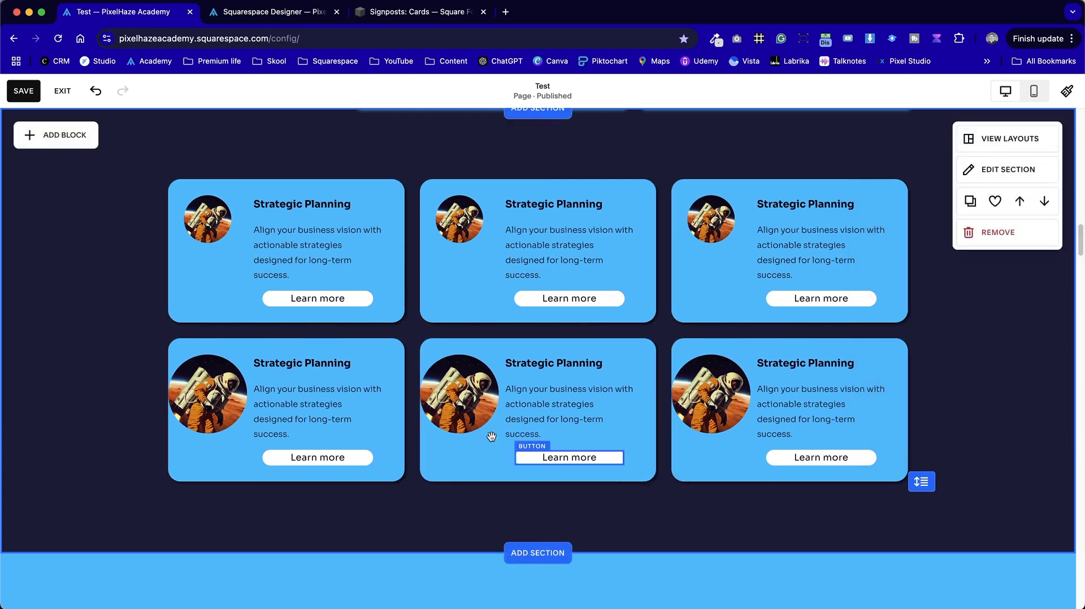
Try shrinking the round astronaut image on the middle card of the second row
click(427, 386)
drag(427, 387, 454, 396)
click(478, 508)
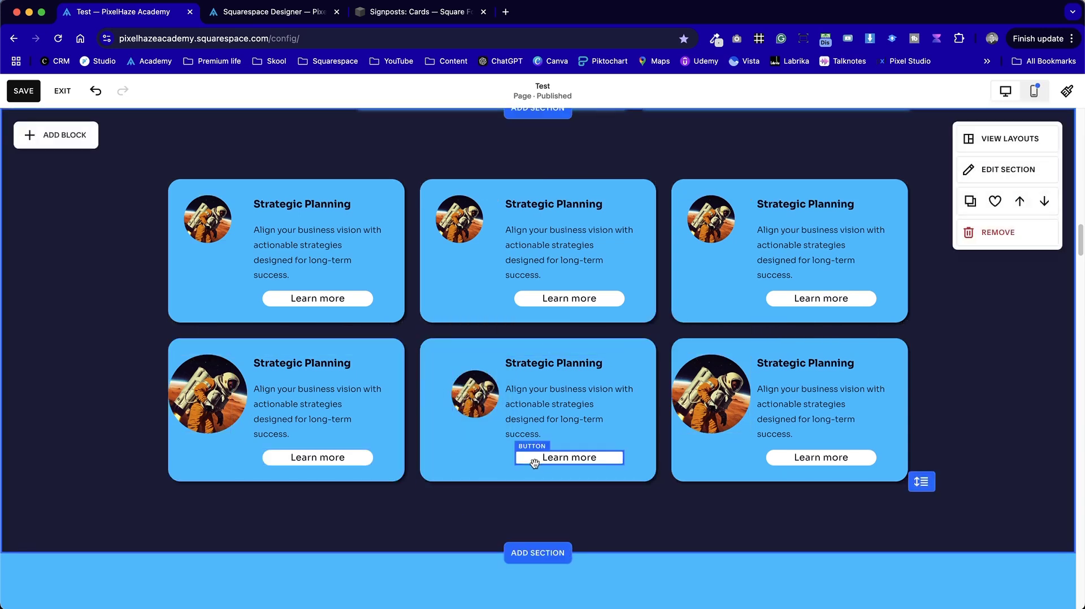
Undo the image resize, the grid gap changes and the card adjustments made with them
key(super+z)
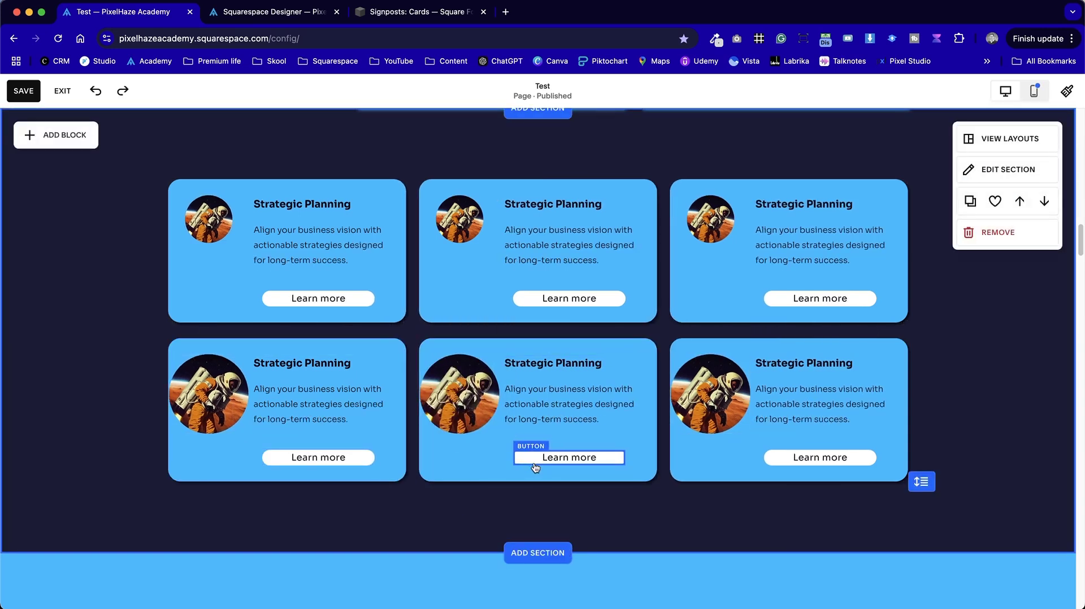
key(super+z)
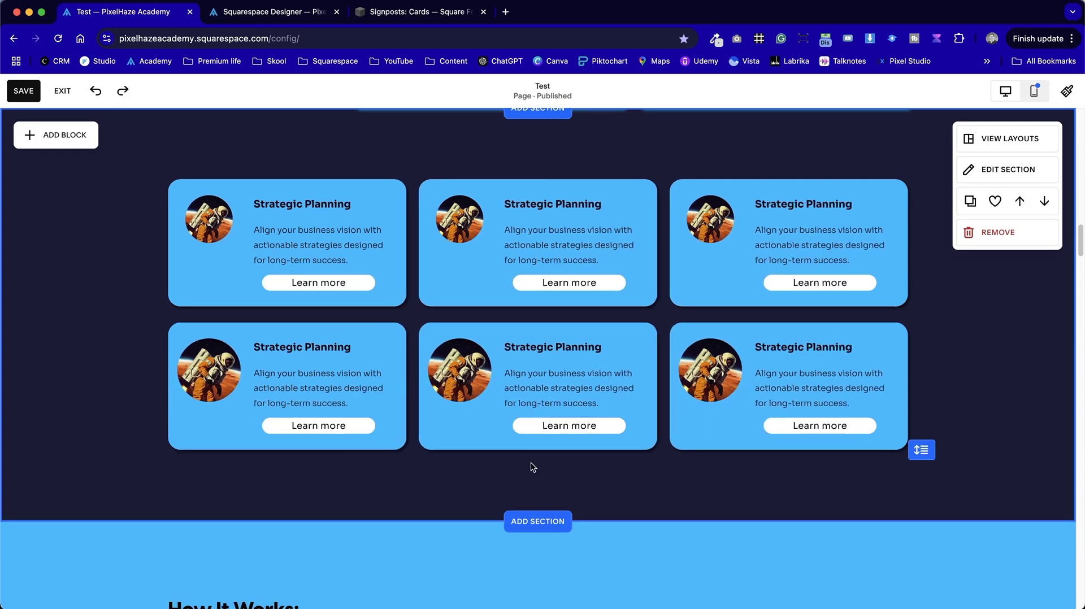
key(super+z)
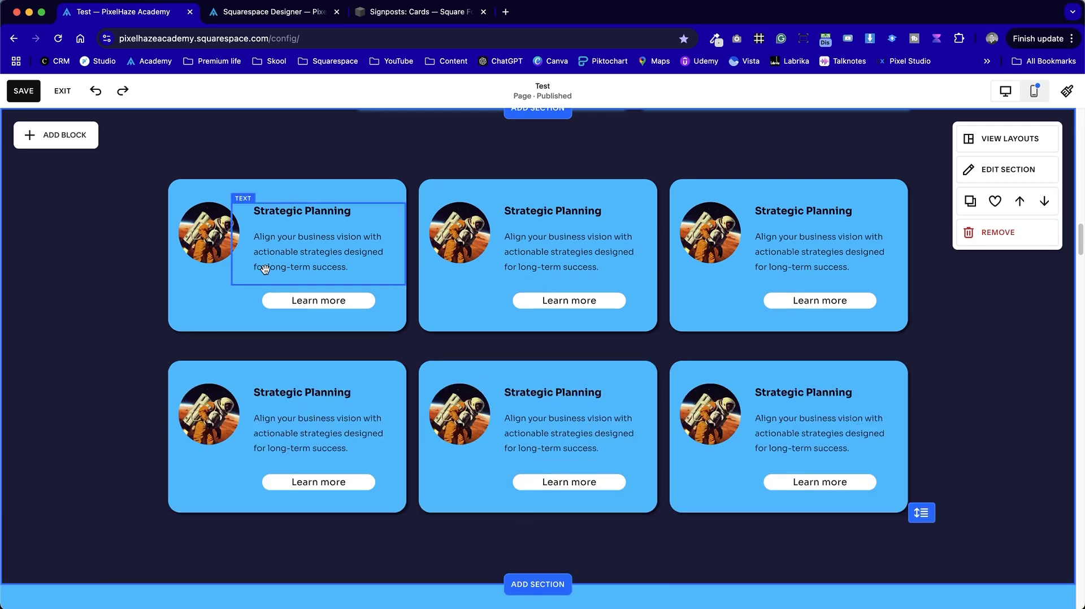
key(super+z)
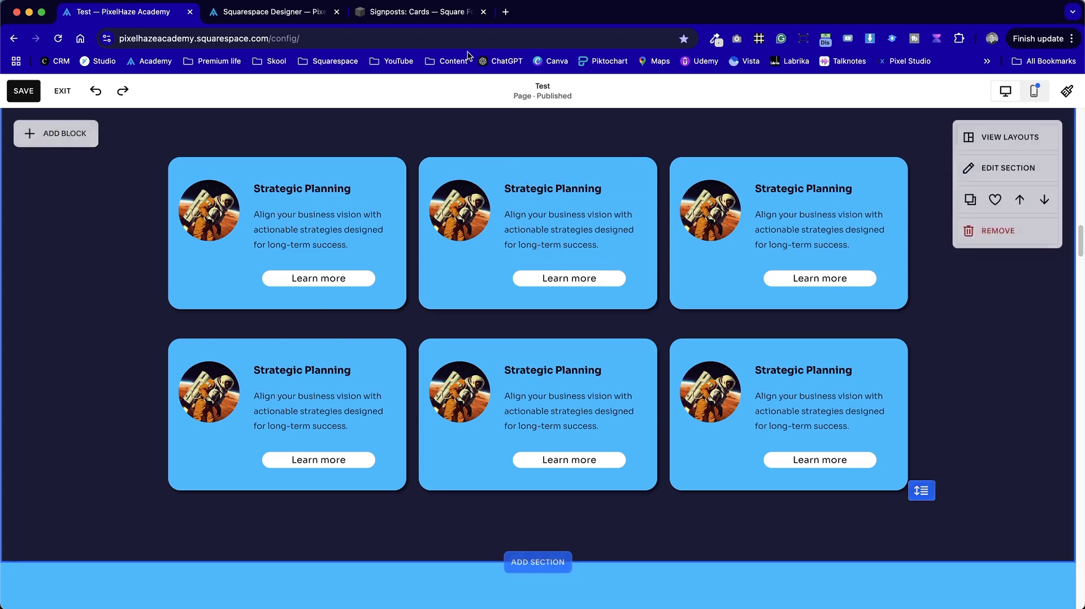
Switch to the Square Forge master site, browse the Hero: Classic sections, and look at the SquarespaceWebsites Tools PRO extension
click(453, 14)
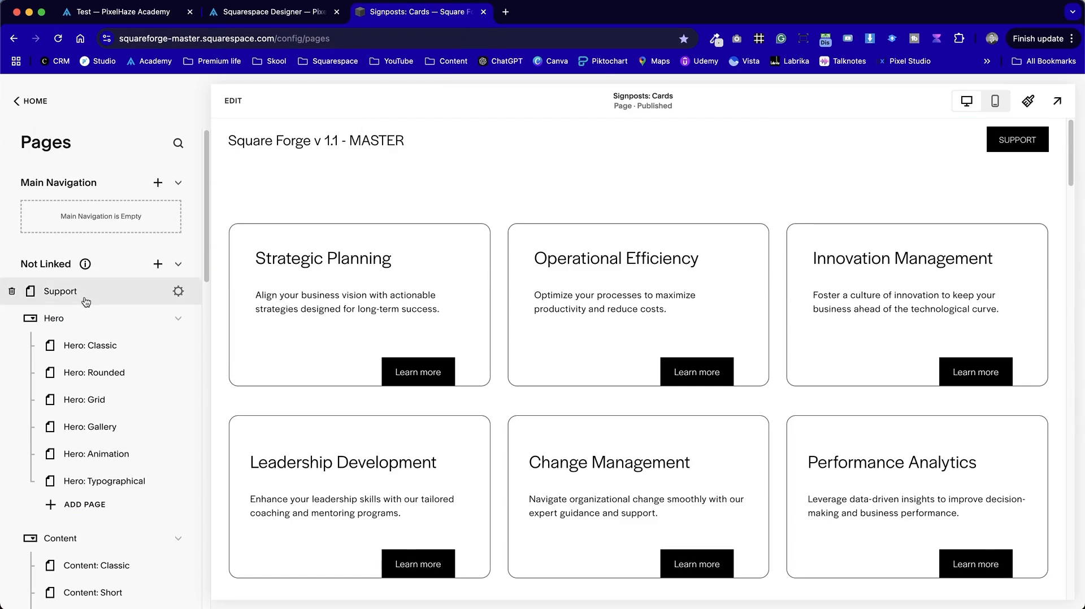
click(113, 344)
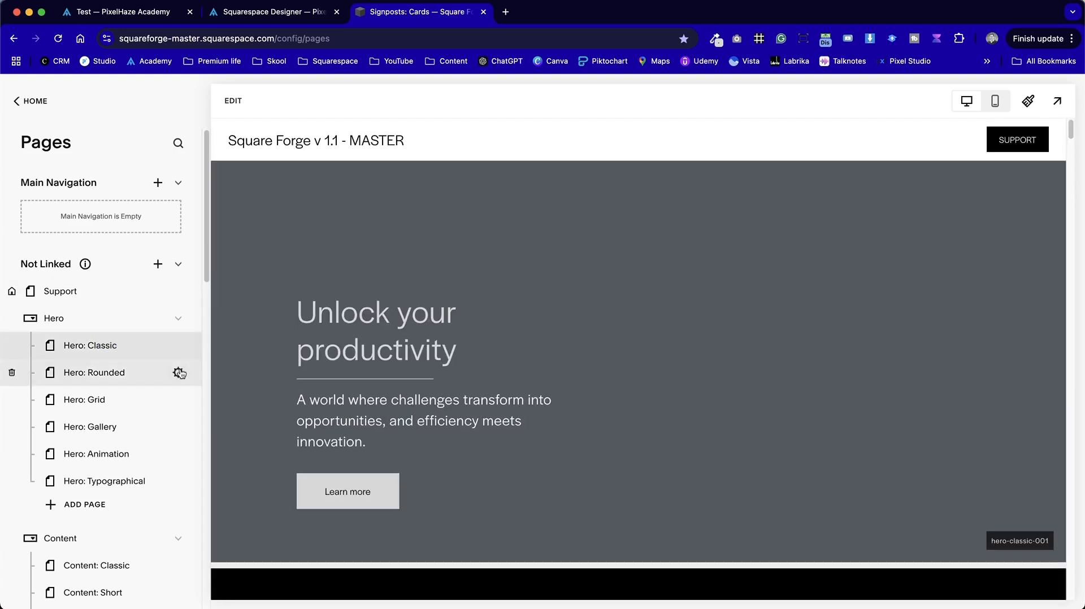
scroll(542, 372, down, 20)
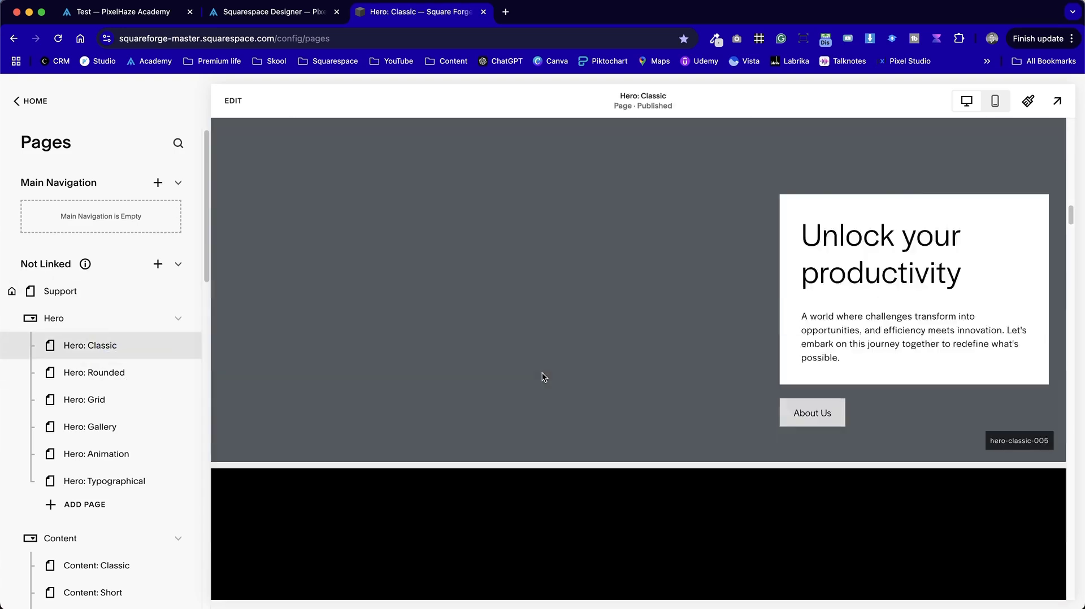
scroll(542, 372, down, 5)
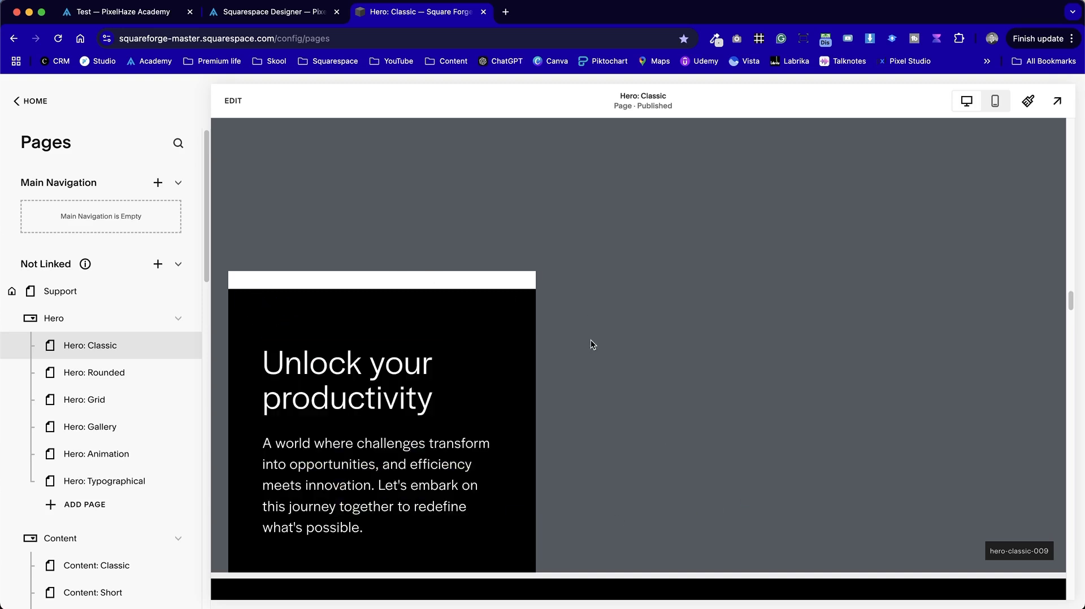
scroll(588, 342, up, 20)
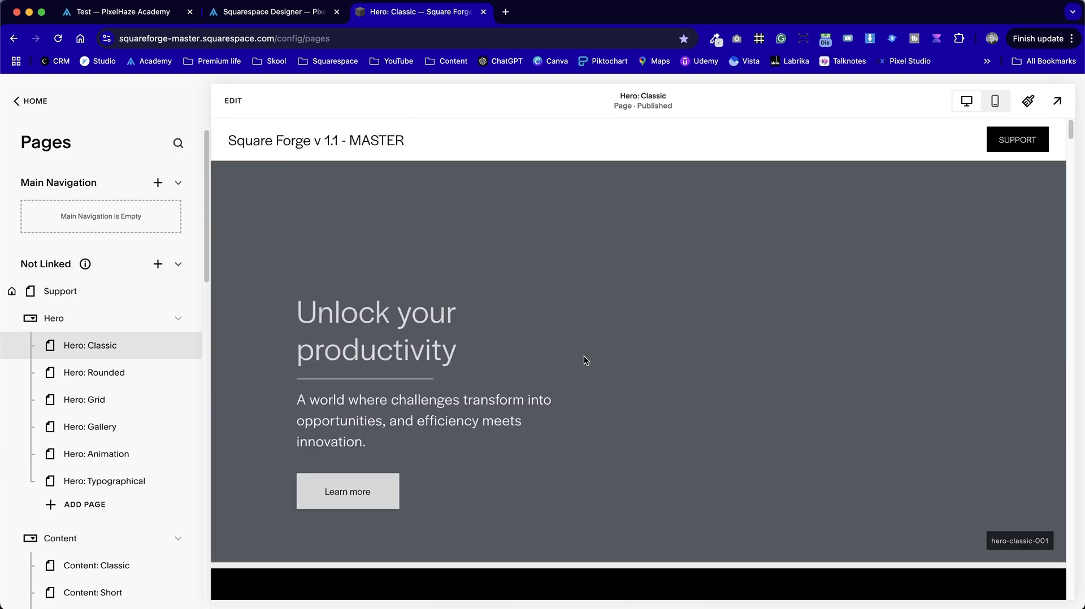
click(825, 45)
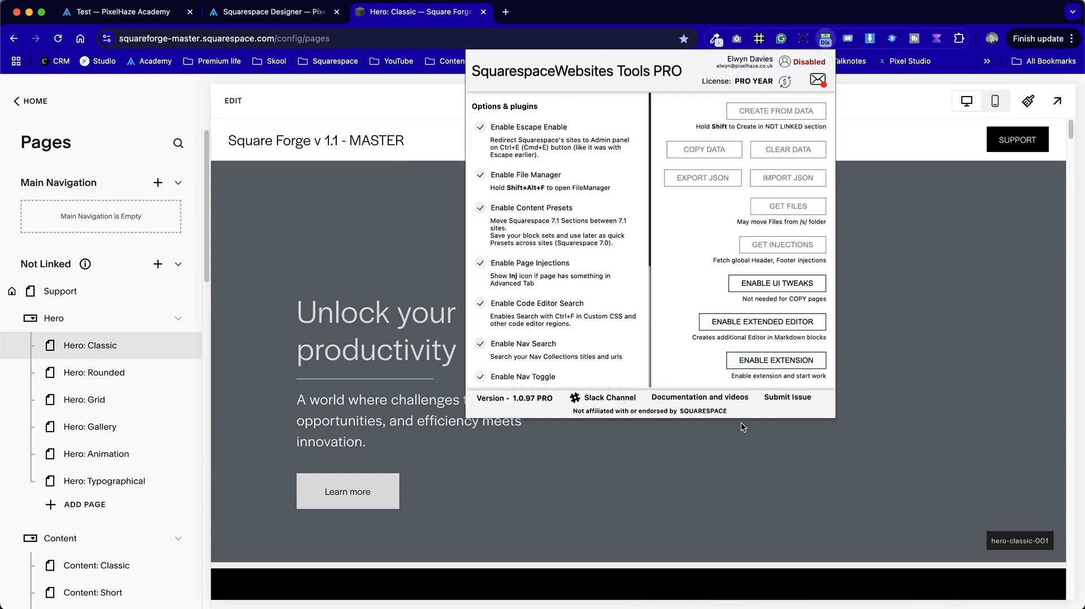
click(924, 332)
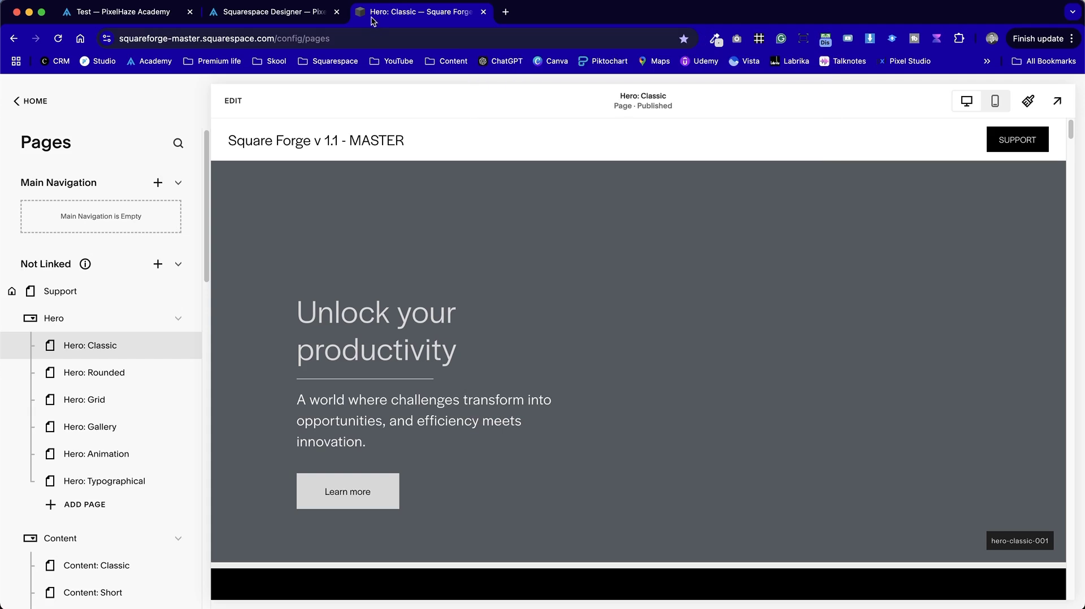
View the hero section of the live Squarespace Designer page, and go back to the hero section of the Test page
click(298, 17)
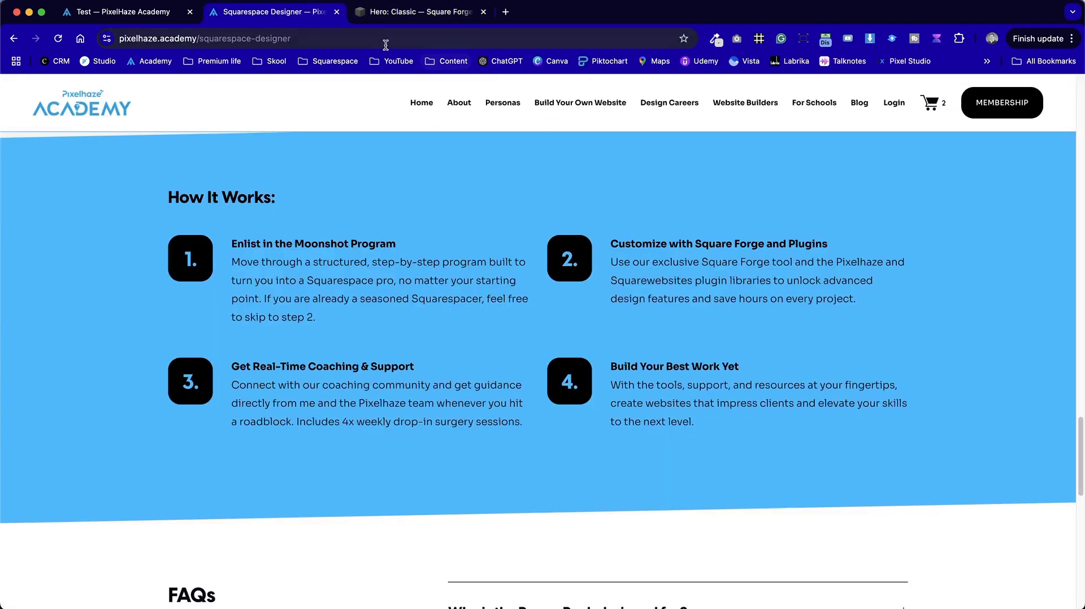
click(126, 13)
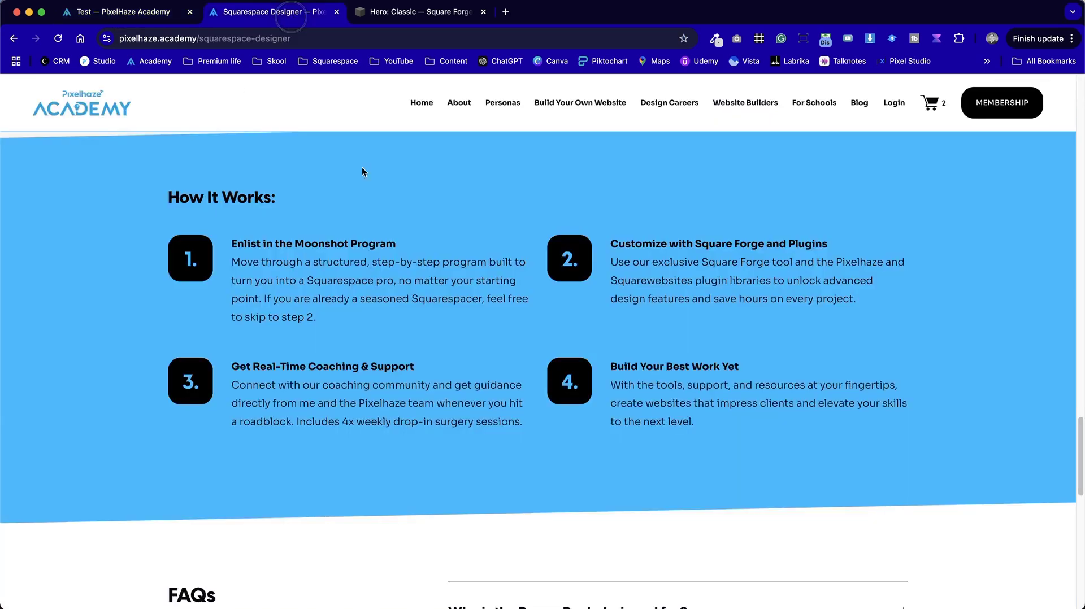
scroll(657, 306, up, 10)
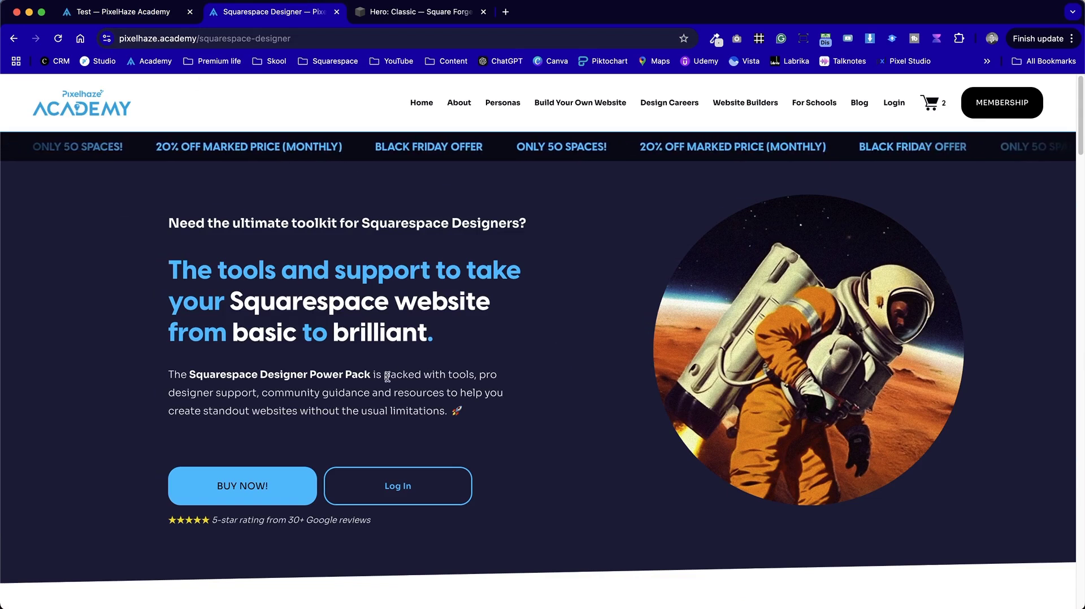
click(124, 11)
scroll(548, 305, up, 8)
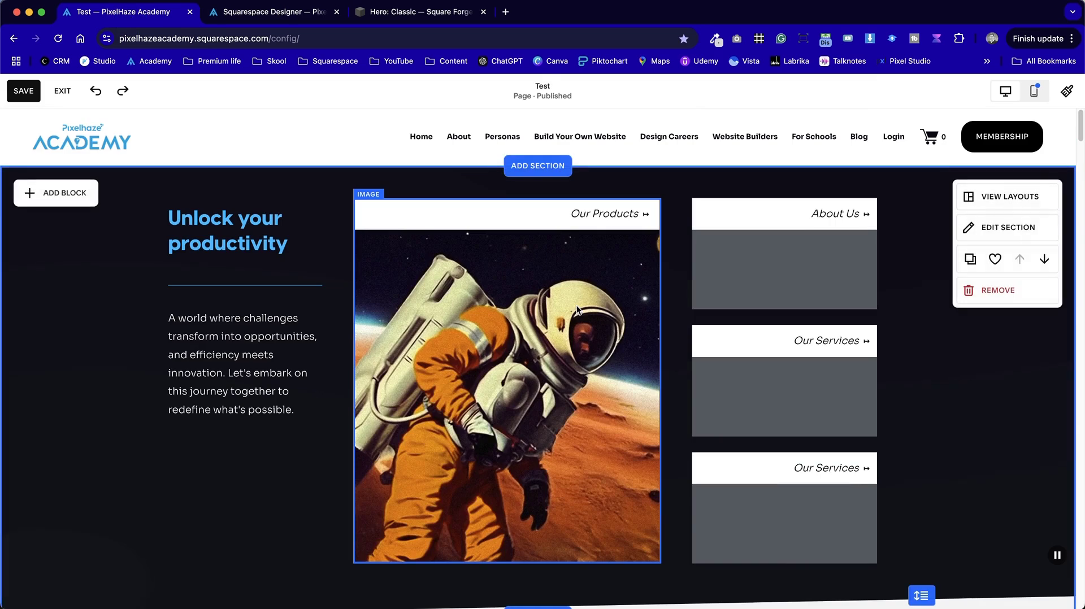